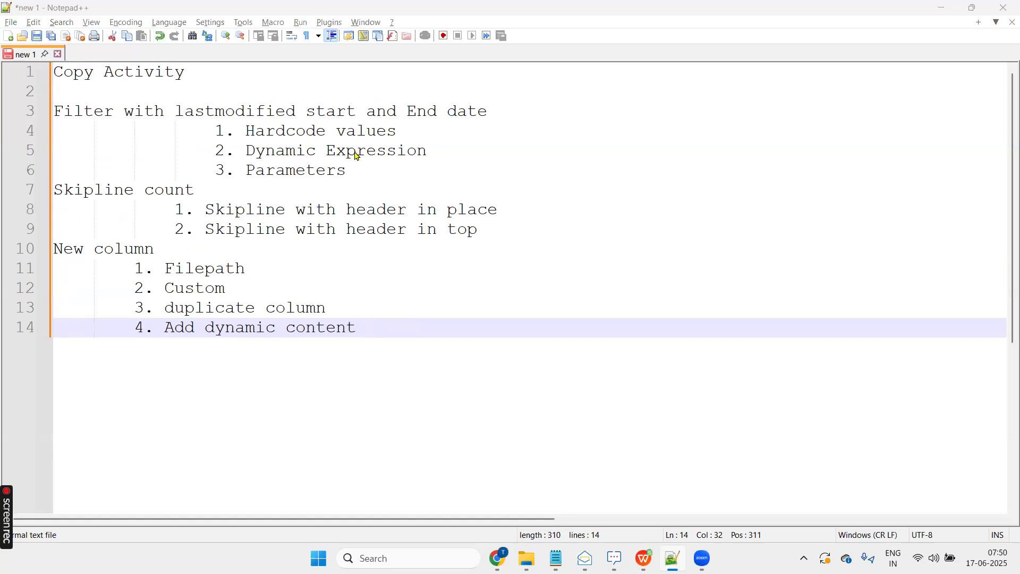
- Switch to the Azure portal's practise container and examine the files in the Input folder and its December subfolder
key("alt+Tab")
key("Tab")
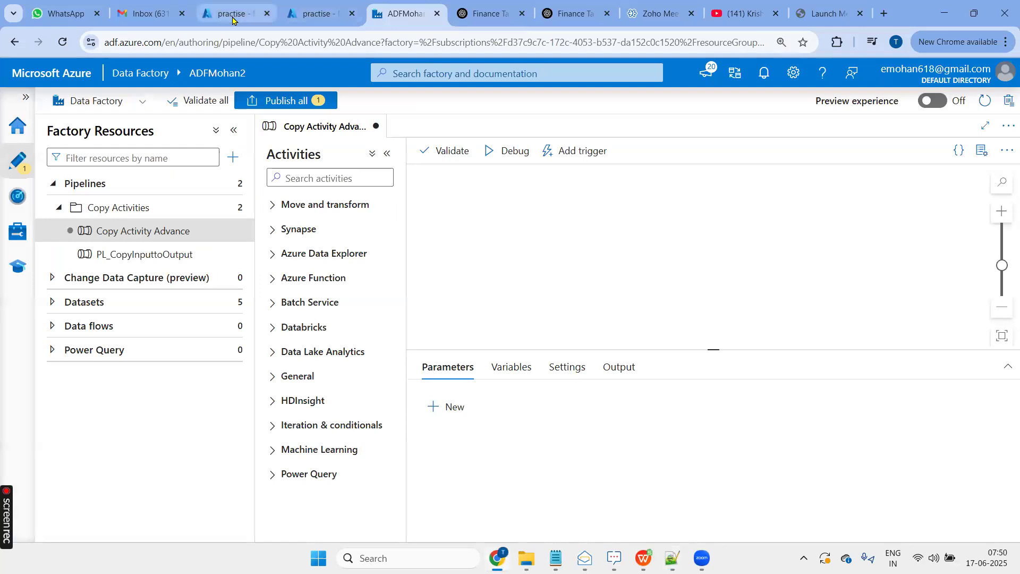
left_click(234, 17)
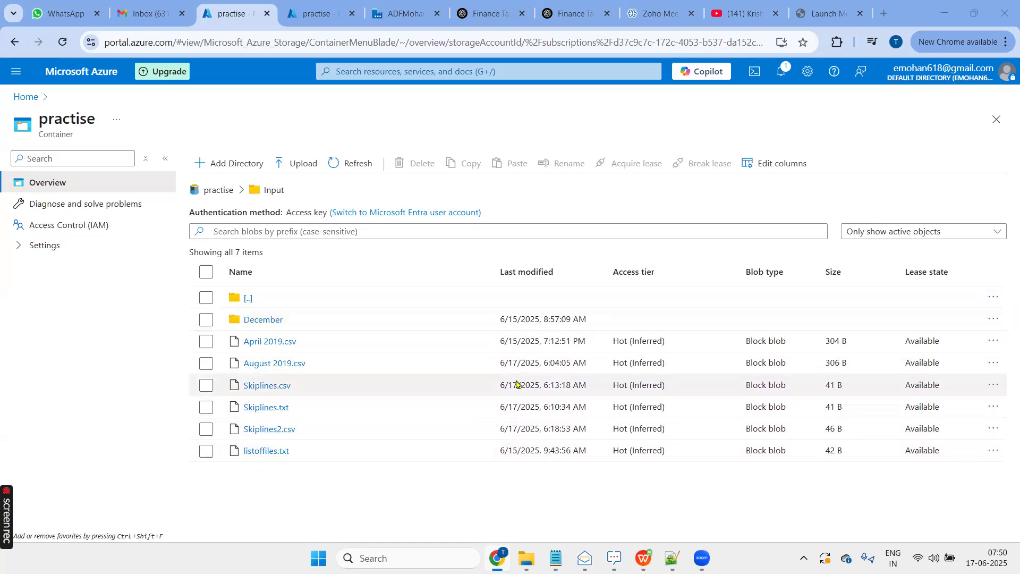
left_click(263, 320)
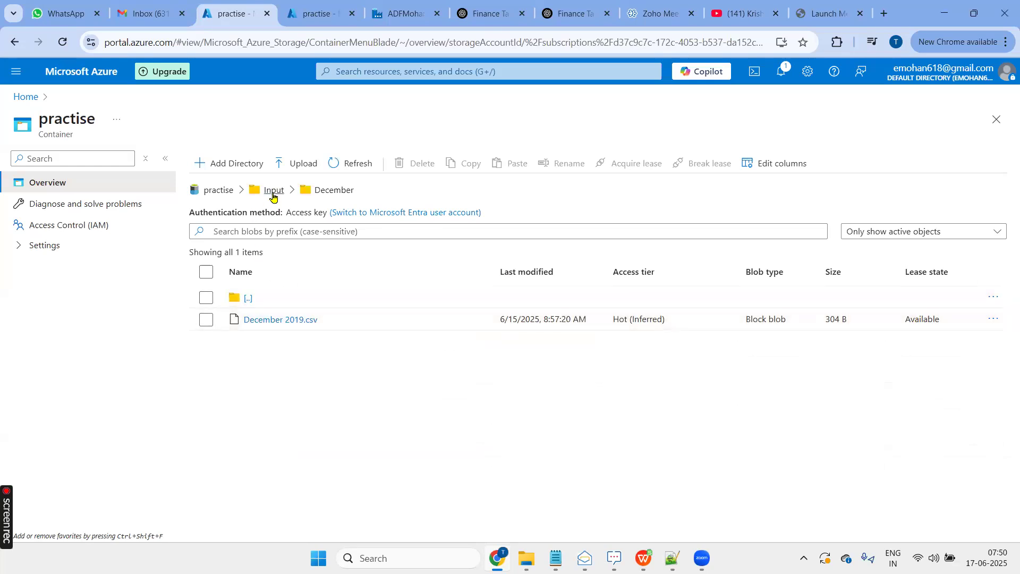
left_click(272, 194)
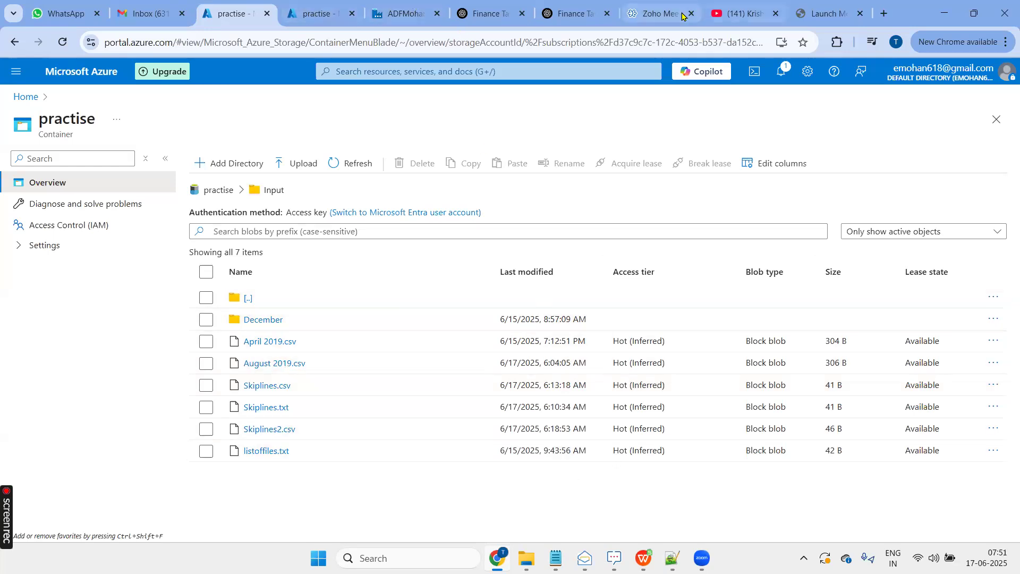
key("alt+Tab")
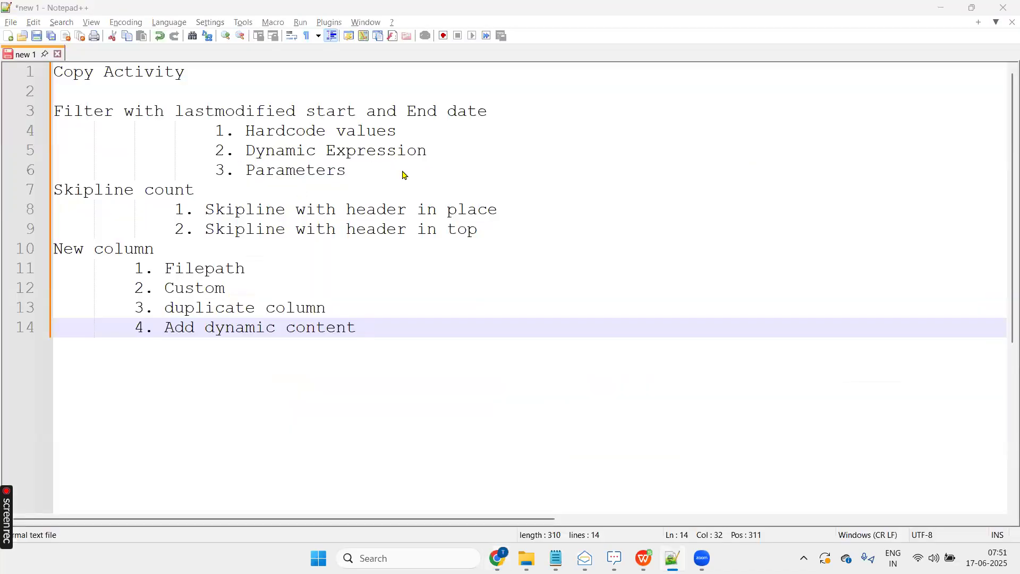
key("alt+Tab")
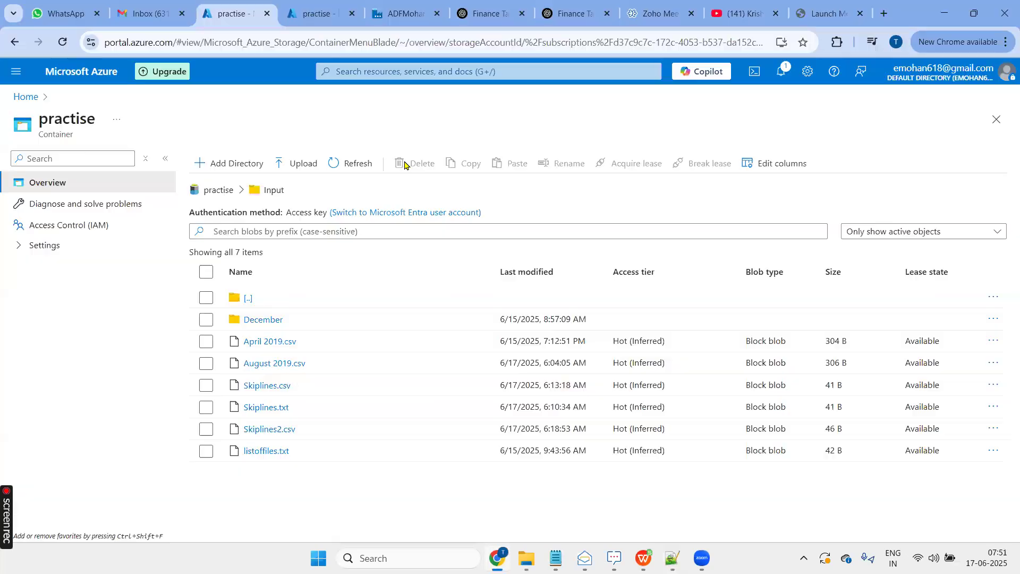
- Switch to Azure Data Factory and add a Copy data activity to the Copy Activity Advance pipeline canvas
left_click(410, 15)
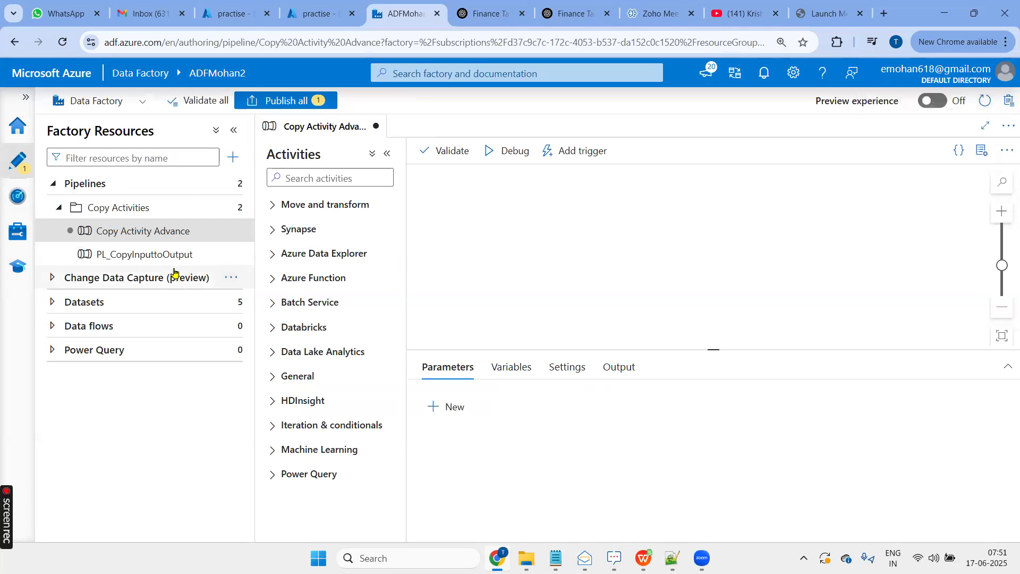
mouse_move(226, 258)
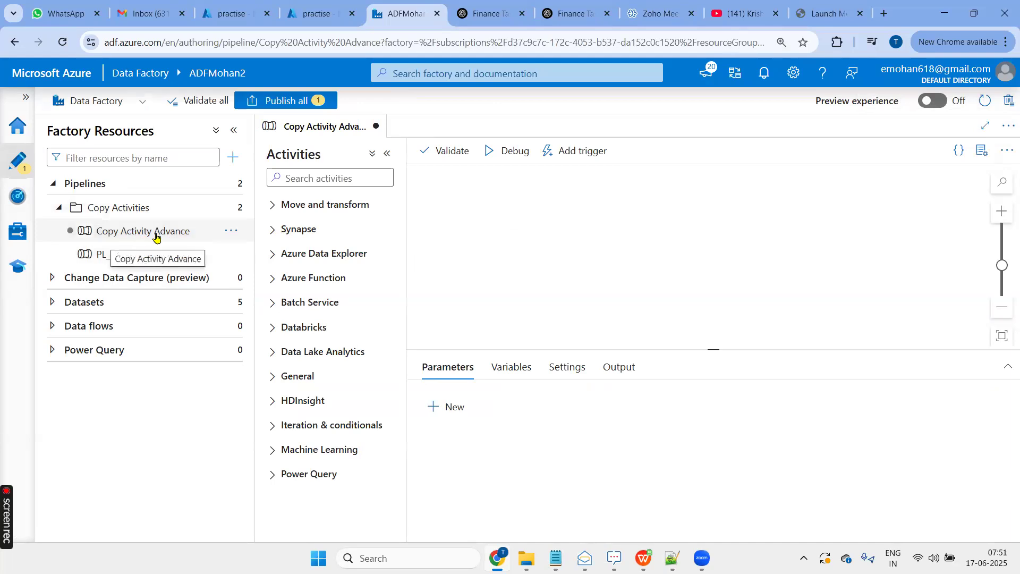
left_click(270, 209)
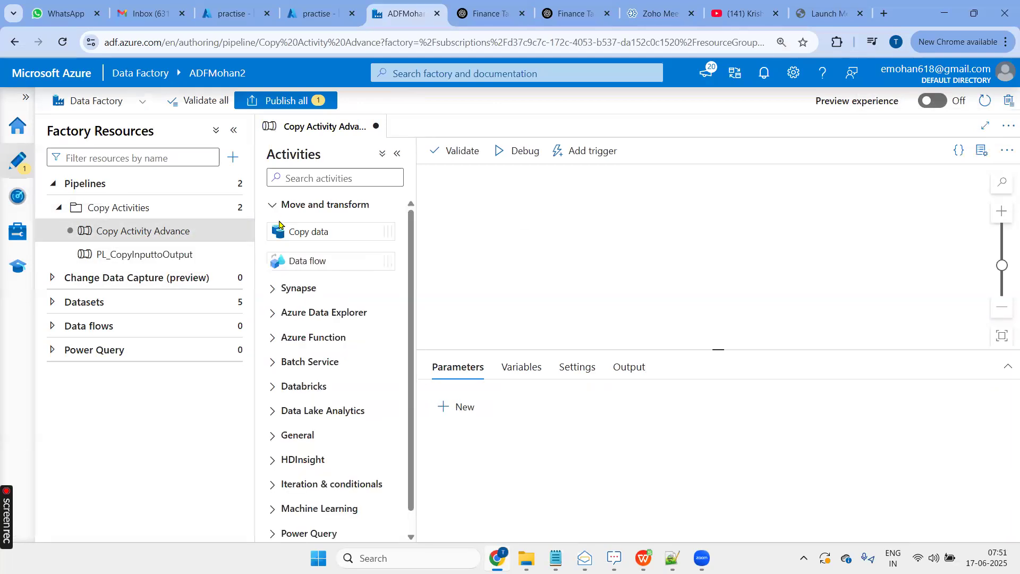
left_click_drag(291, 230, 553, 233)
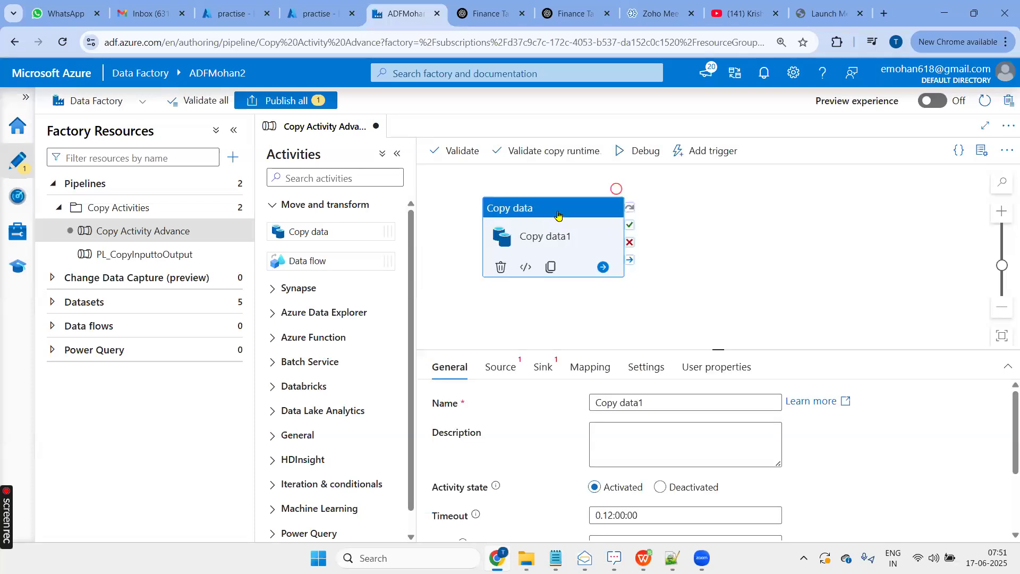
left_click_drag(545, 217, 534, 247)
- Rename the Copy data activity as "Copy Files with last modified date"
left_click_drag(653, 396, 571, 403)
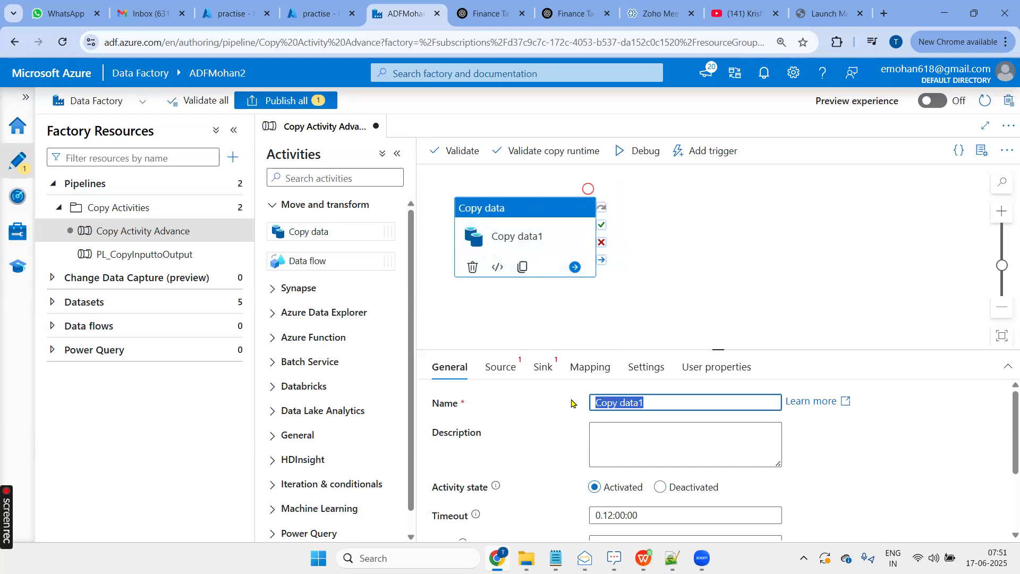
key("End")
key("shift+Left")
key("shift+Left")
key("shift+Left")
key("shift+Left")
key("shift+Left")
type("F")
type("le")
key("BackSpace")
key("BackSpace")
type("iles ")
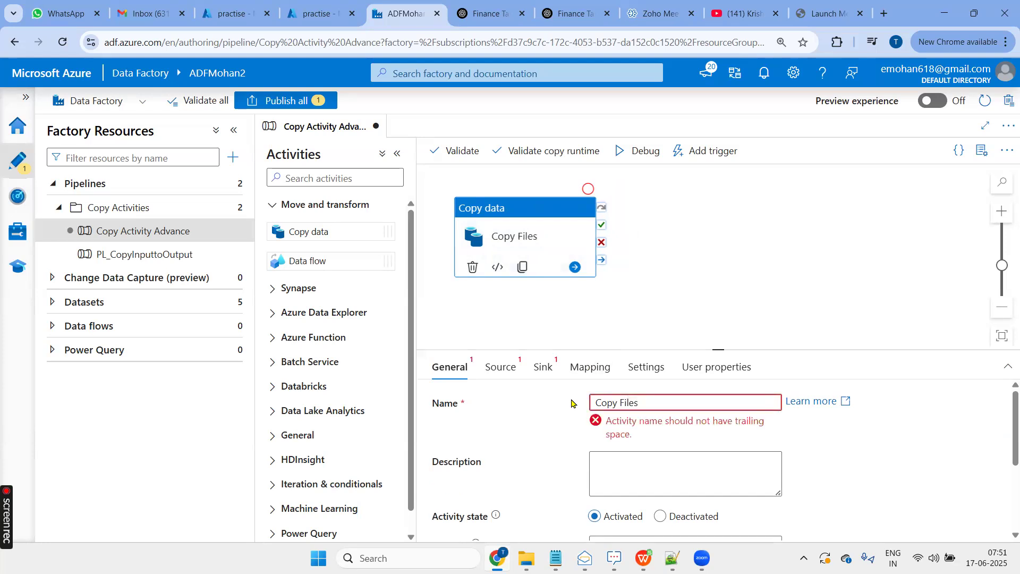
type("with ")
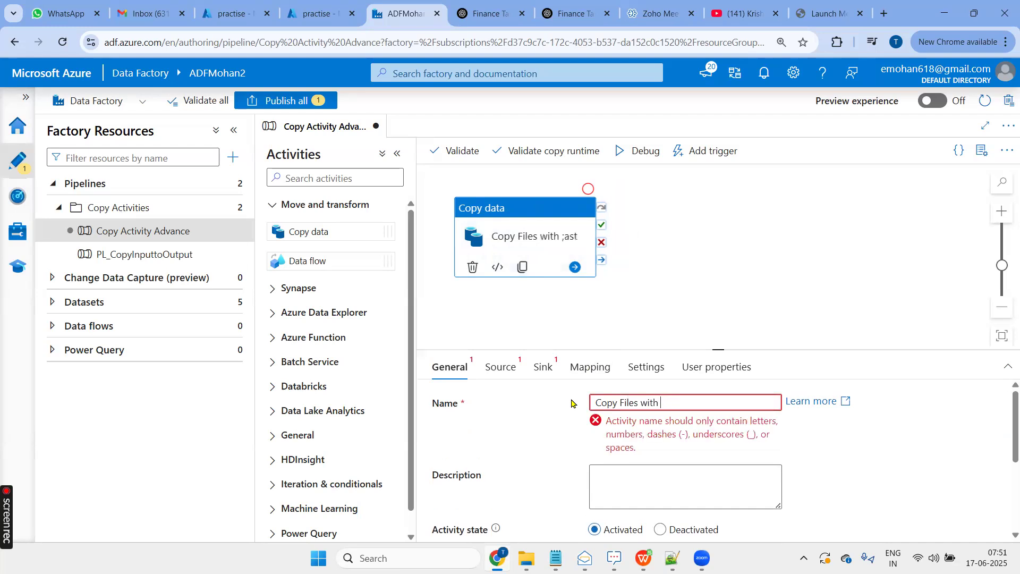
type(";alast o")
key("BackSpace")
type("modified date")
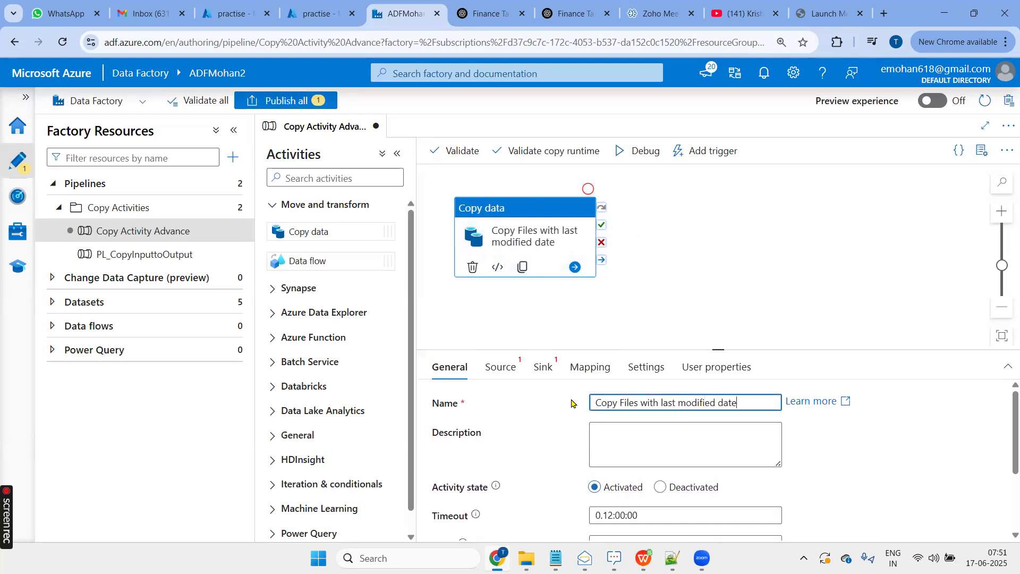
- Start a new source dataset for the copy activity, using Azure Data Lake Storage Gen2 and the DelimitedText format
left_click(502, 368)
left_click_drag(720, 348, 721, 323)
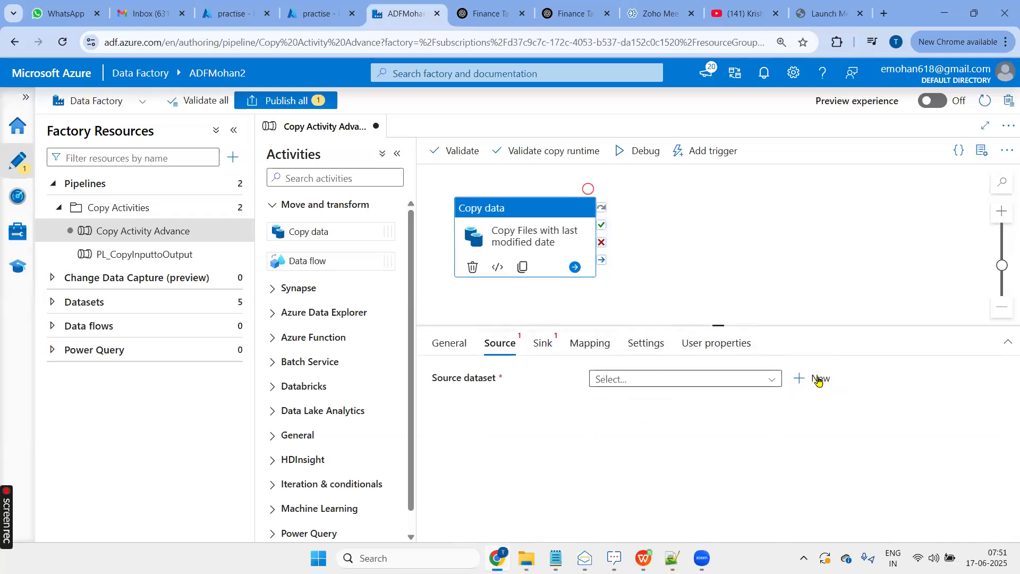
left_click(819, 383)
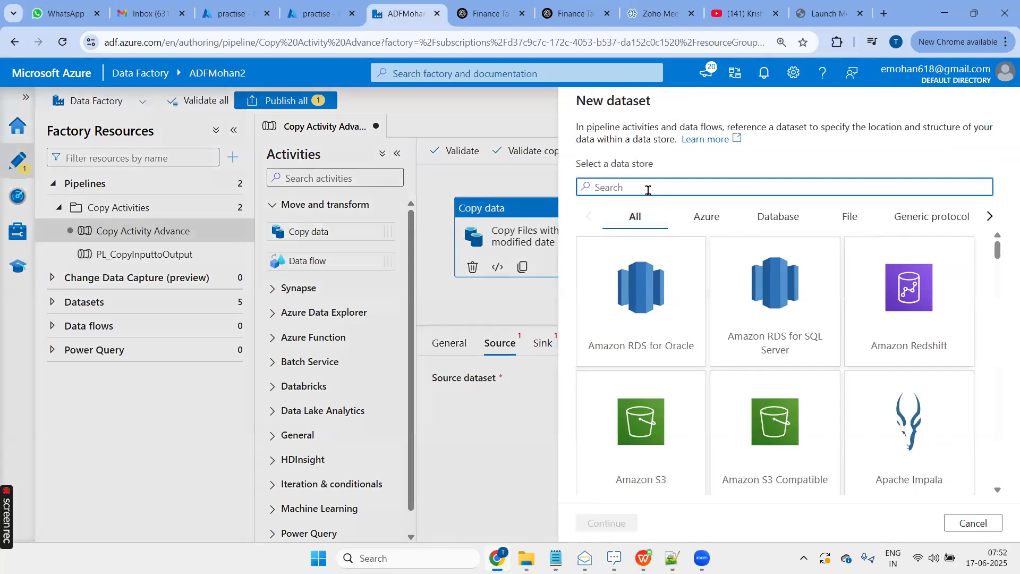
type("dat")
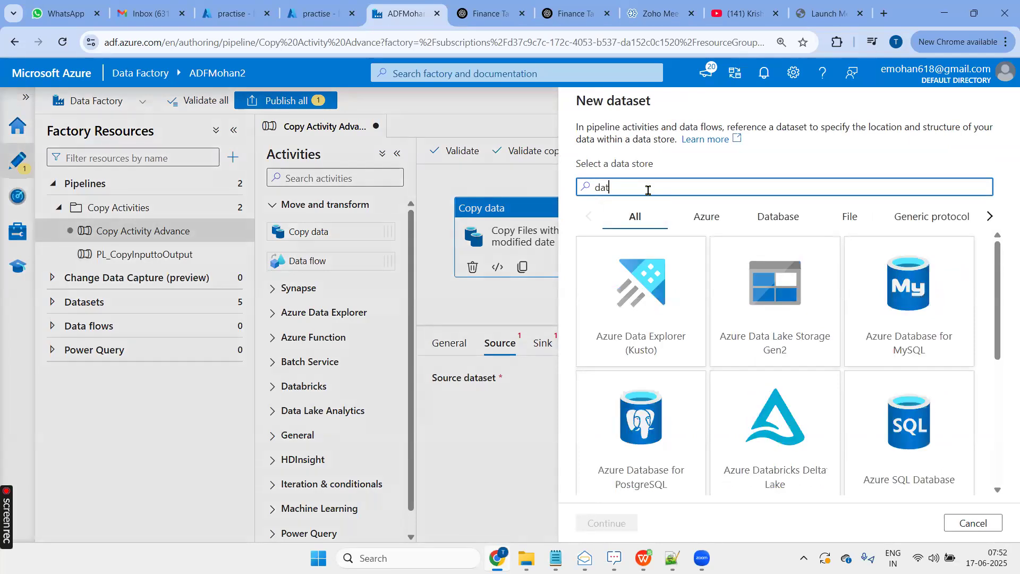
left_click(748, 312)
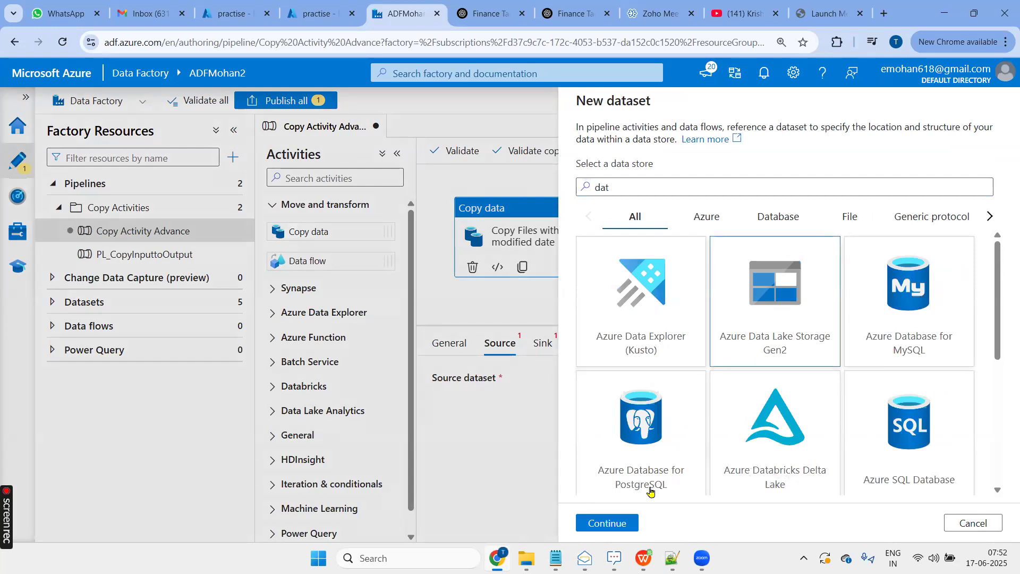
left_click(614, 522)
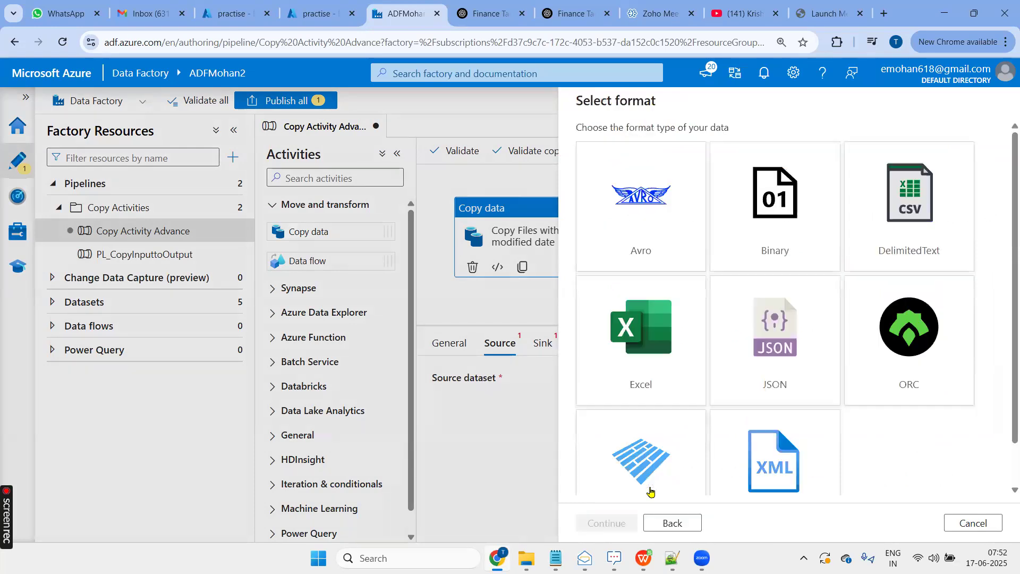
left_click(917, 220)
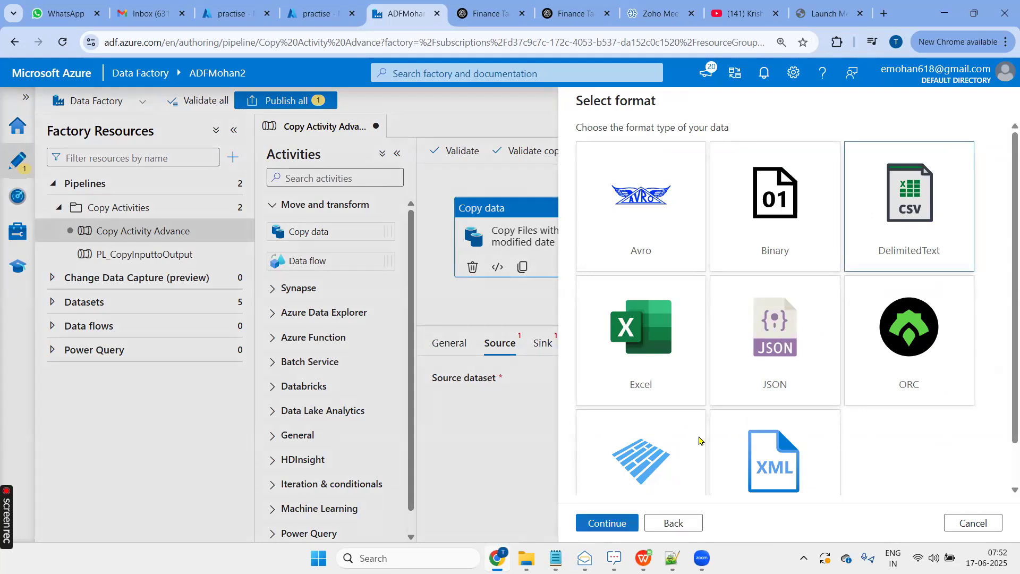
key("Return")
- Name the source dataset DS_inputlm and assign it the LS_ADLS linked service
left_click(658, 144)
left_click_drag(659, 144, 575, 148)
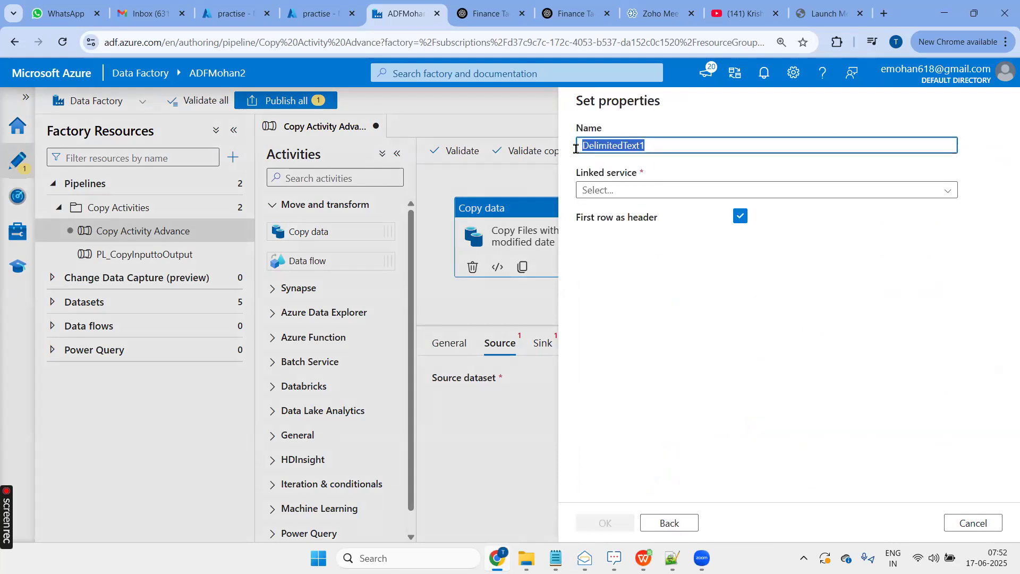
type("DS")
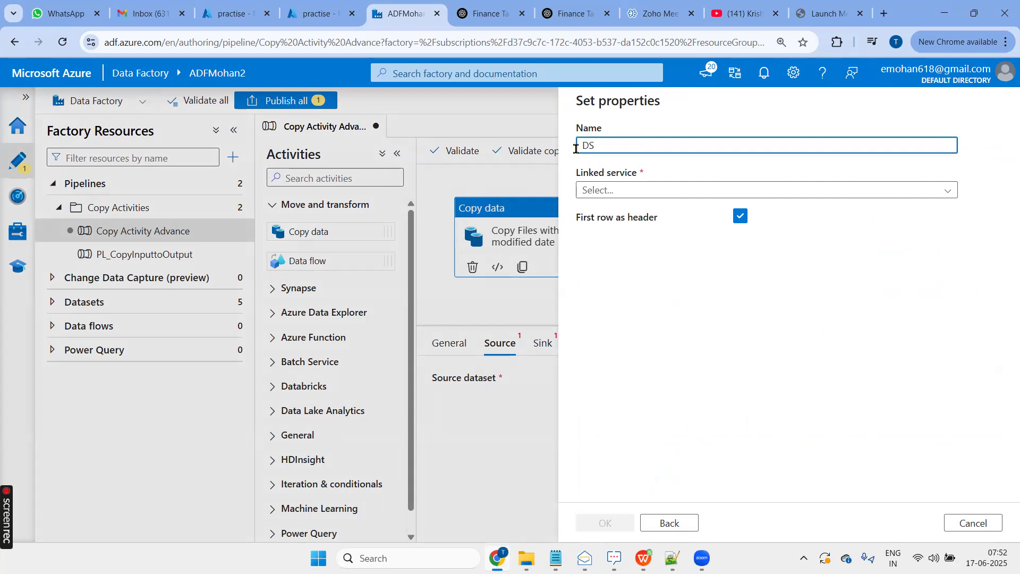
type("_inu")
type("m")
left_click(633, 189)
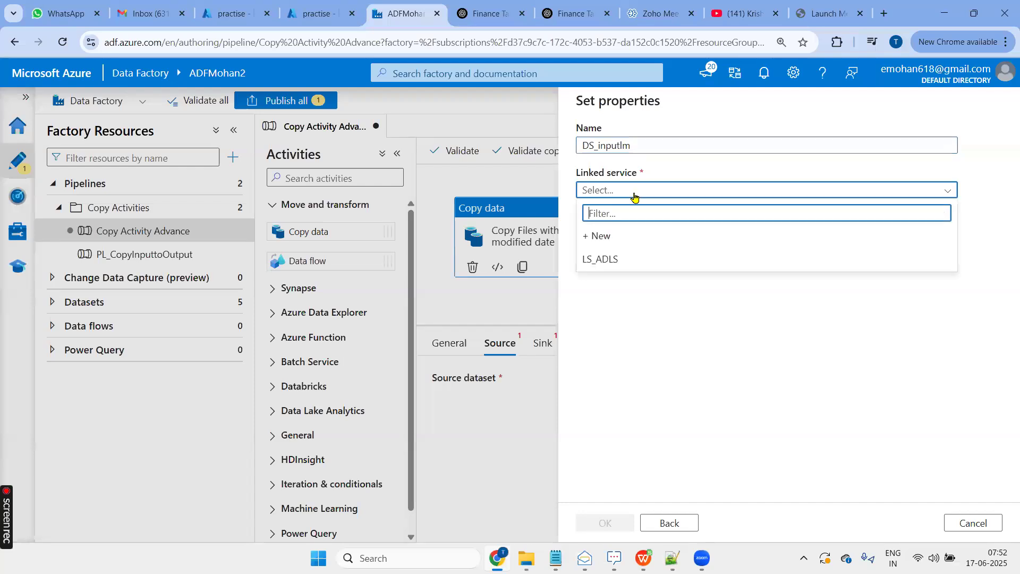
left_click(617, 263)
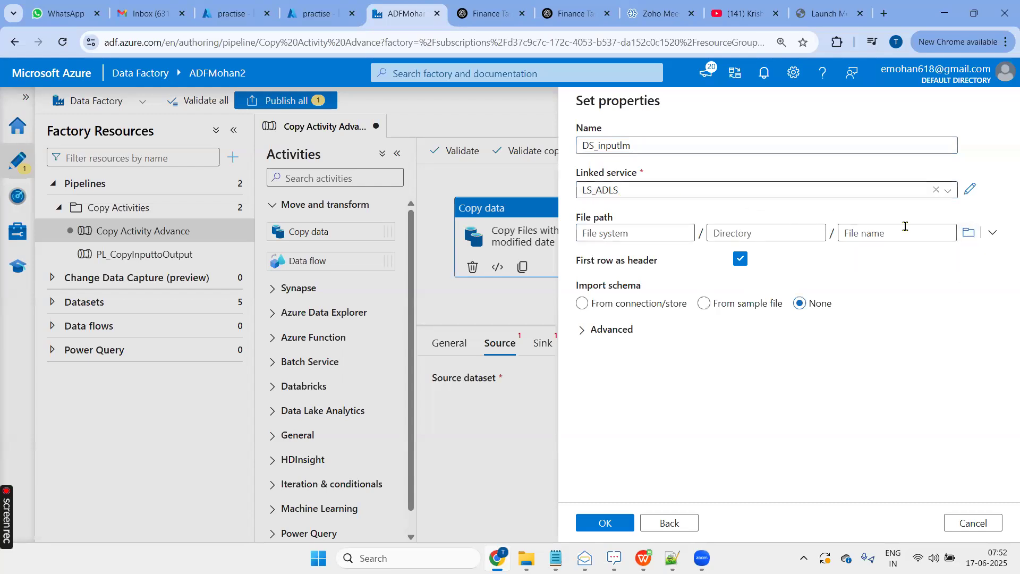
- Set the dataset's file path to the practise/Input folder, checking the folder's files in the Azure portal, and create the dataset
left_click(968, 234)
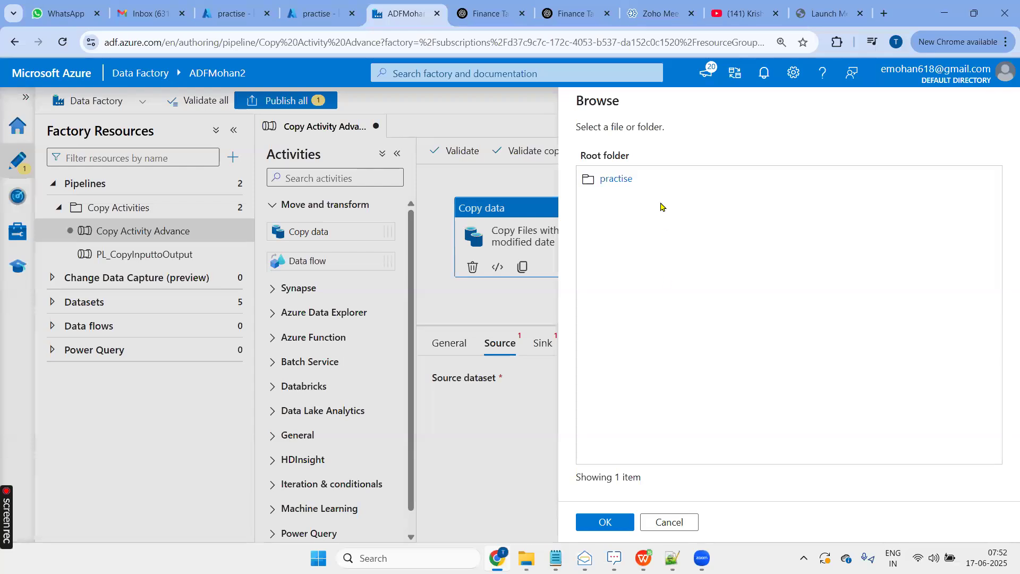
left_click(618, 179)
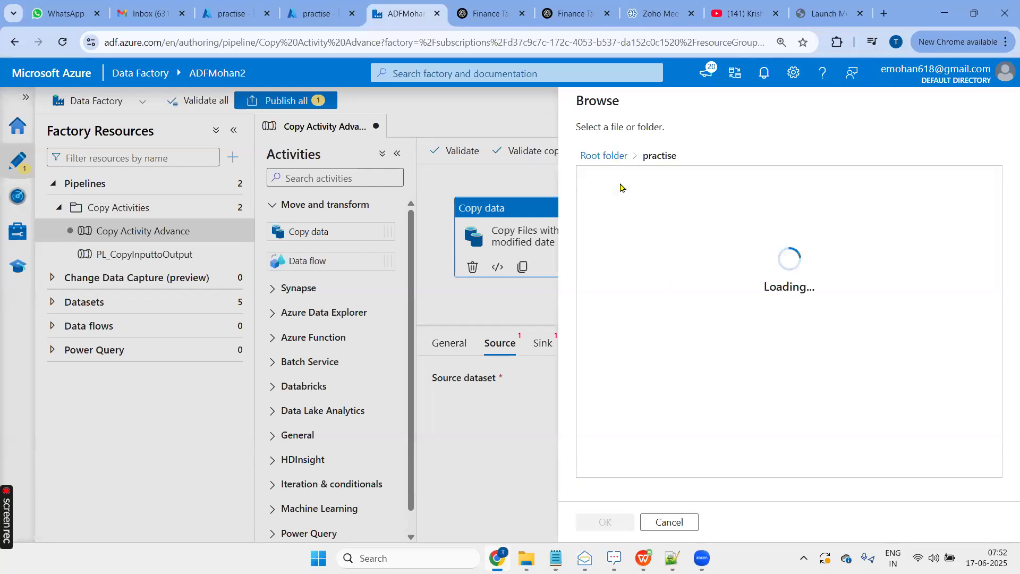
left_click(613, 186)
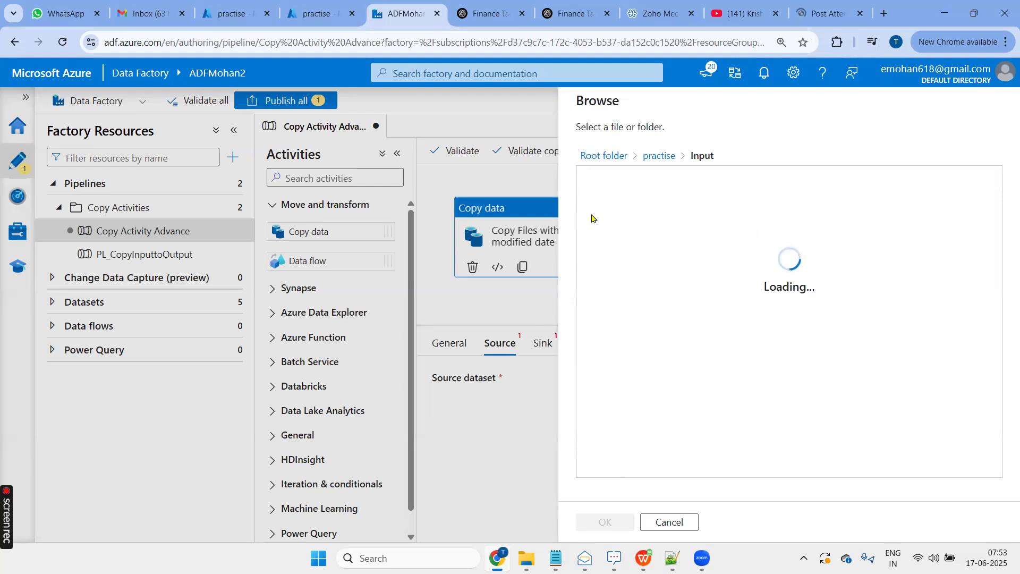
left_click(234, 14)
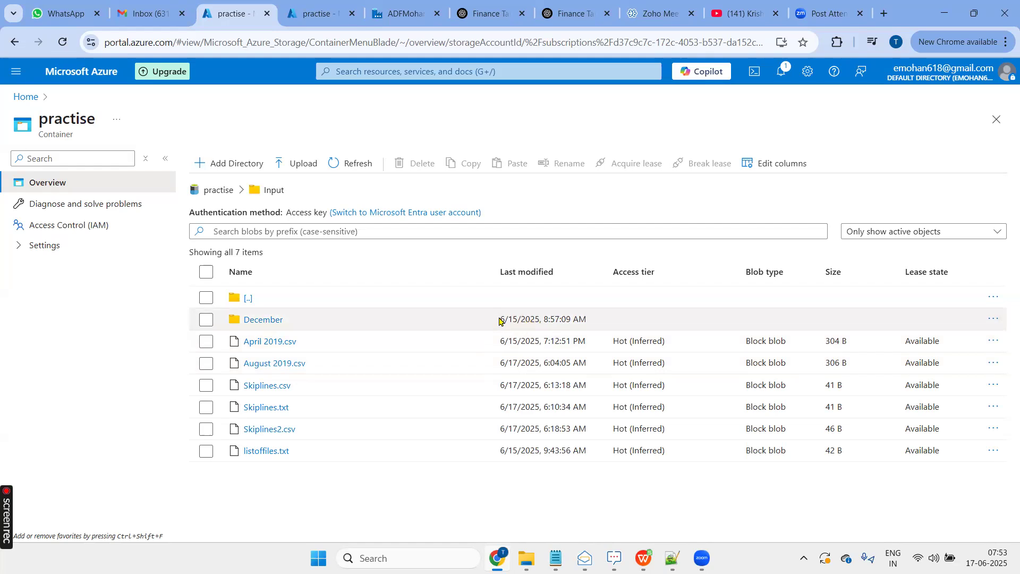
left_click(400, 14)
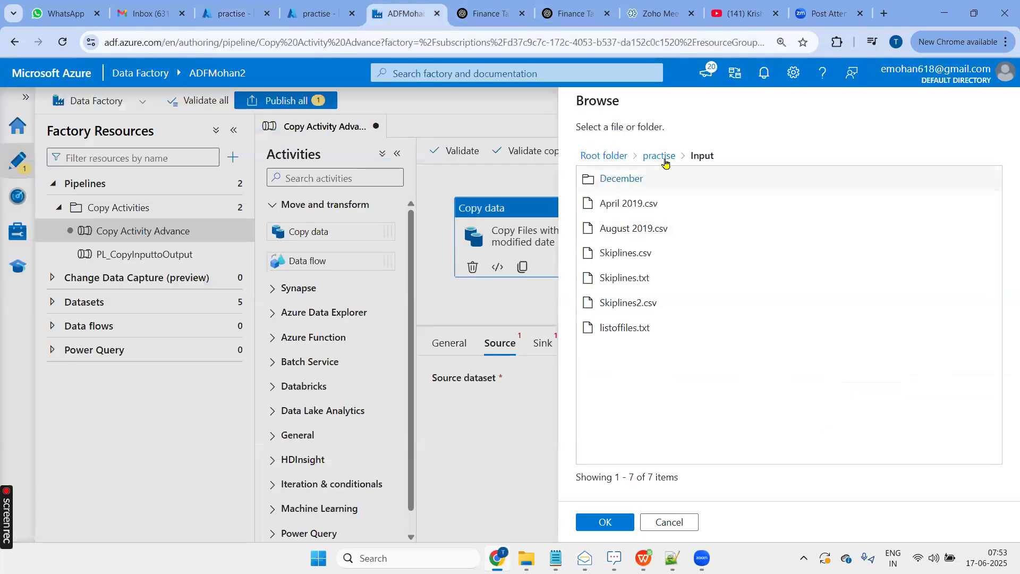
left_click(603, 522)
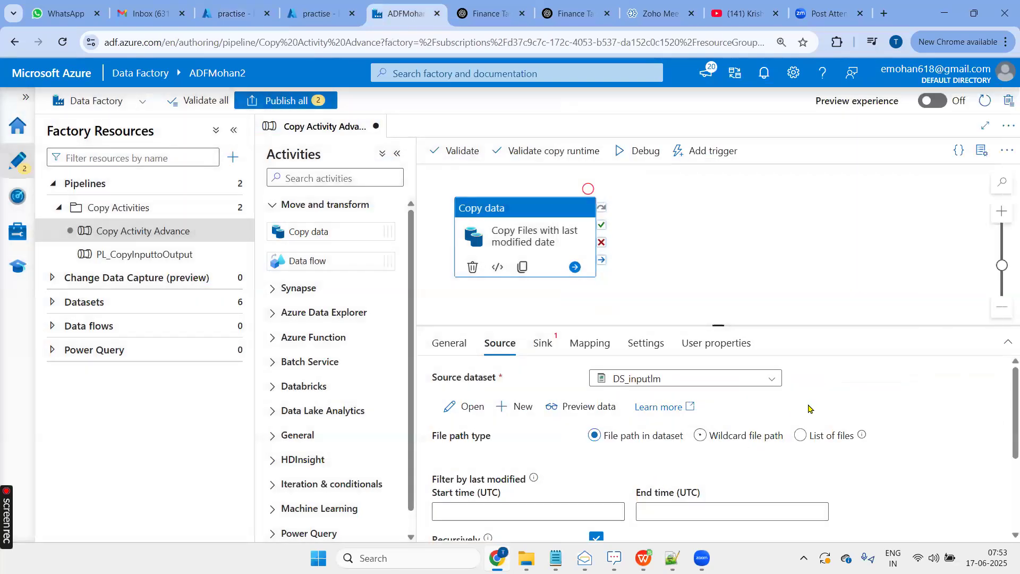
- Set the source's file path type to Wildcard file path with *.csv as the wildcard file name
scroll(809, 408, "down", 3)
scroll(808, 408, "up", 3)
left_click(733, 442)
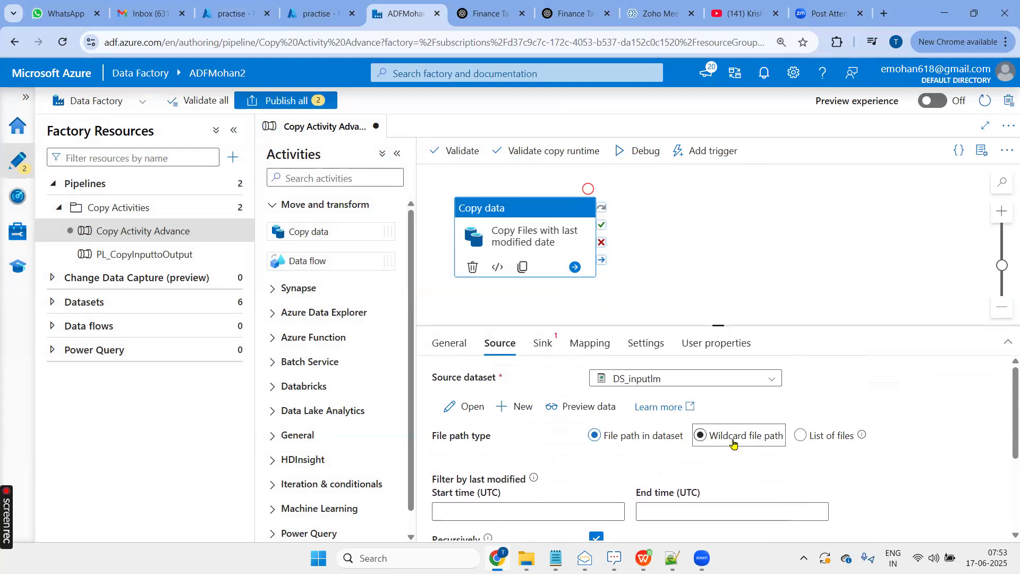
left_click(871, 470)
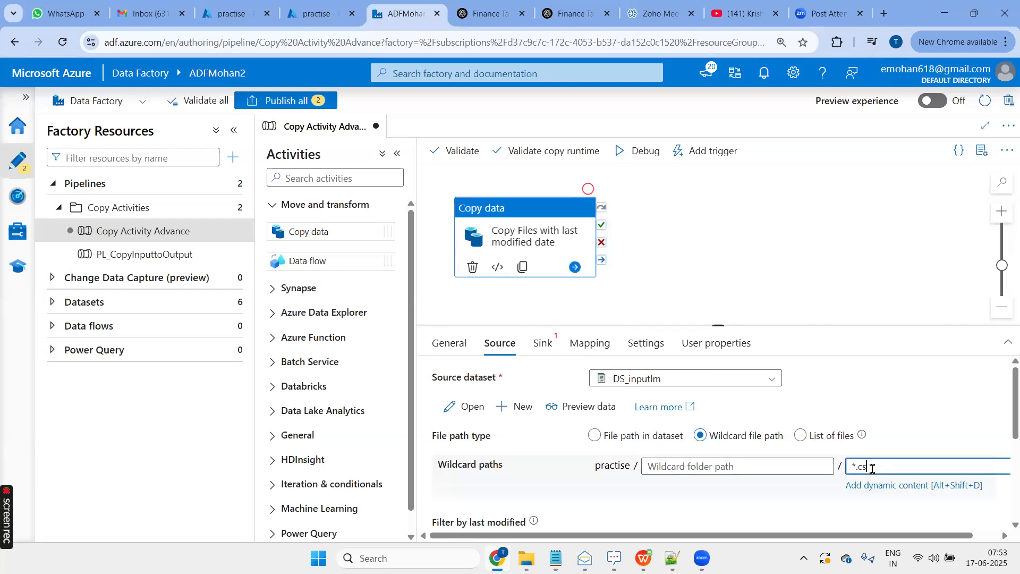
left_click(773, 491)
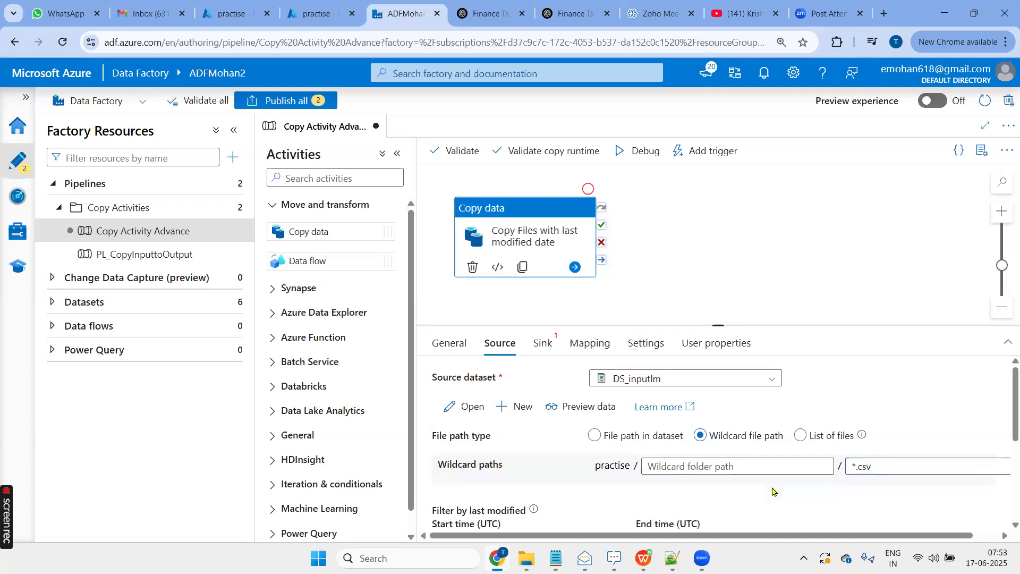
scroll(773, 492, "down", 2)
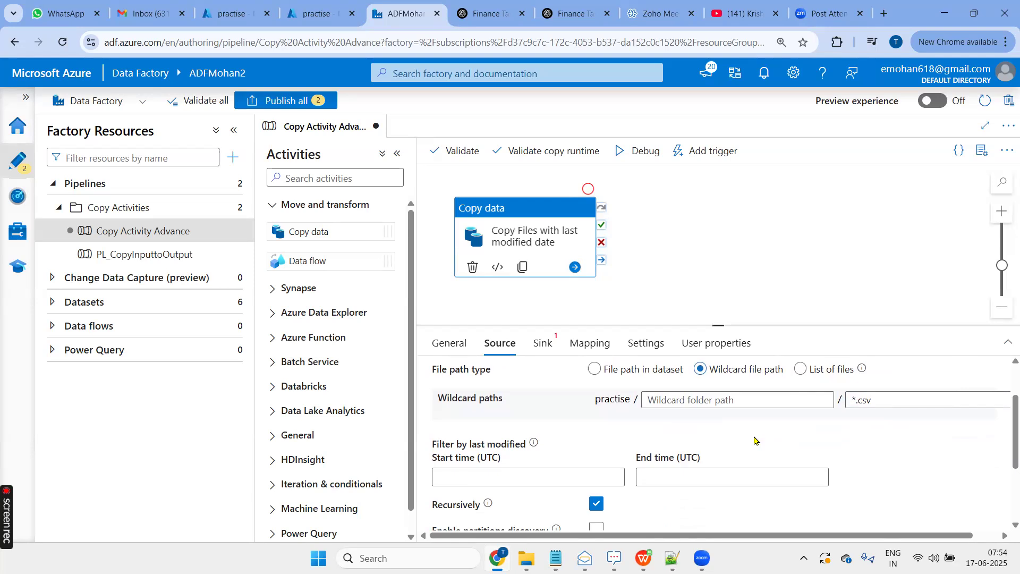
scroll(755, 441, "up", 2)
left_click(871, 470)
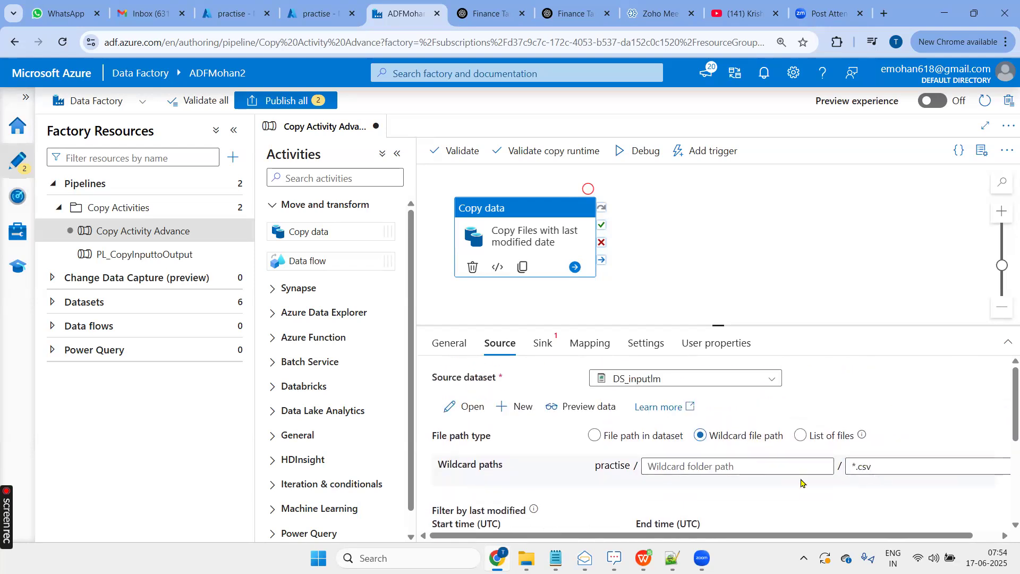
- Filter the source files by last modified, with start time 6/14/2025 12:00:00 AM and end time 6/16/2025 12:00:00 AM
scroll(803, 484, "down", 2)
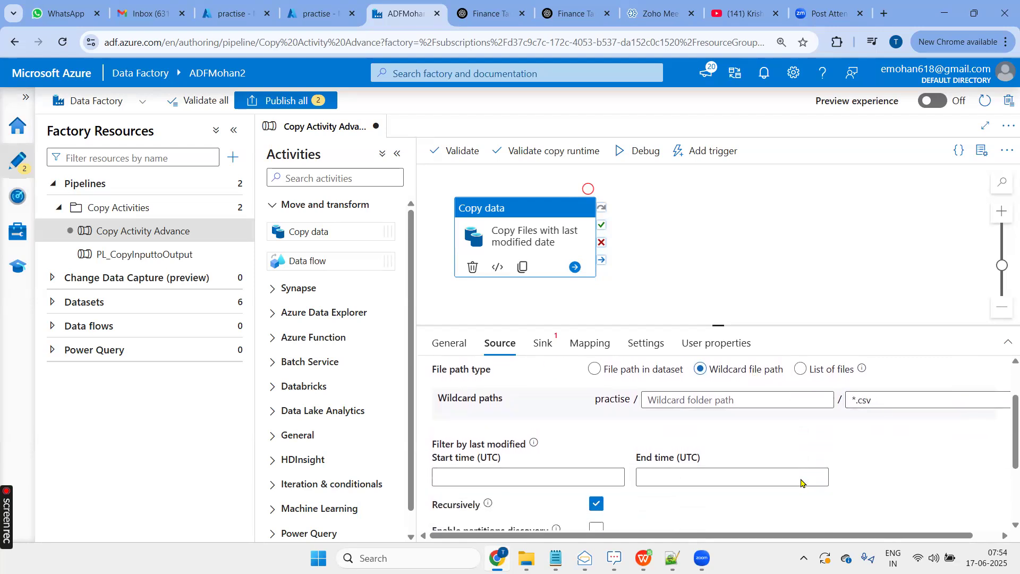
left_click(584, 477)
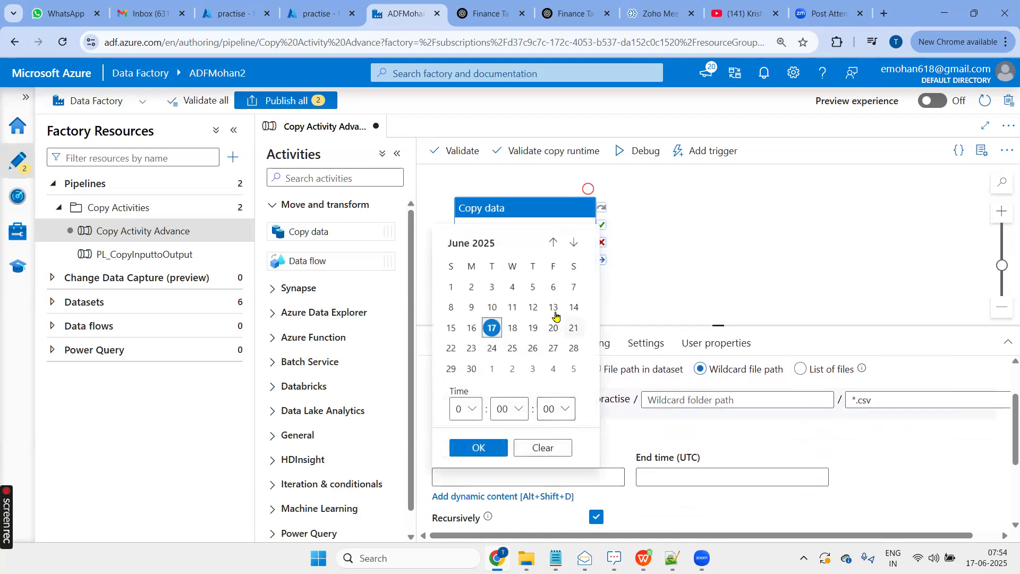
left_click(572, 308)
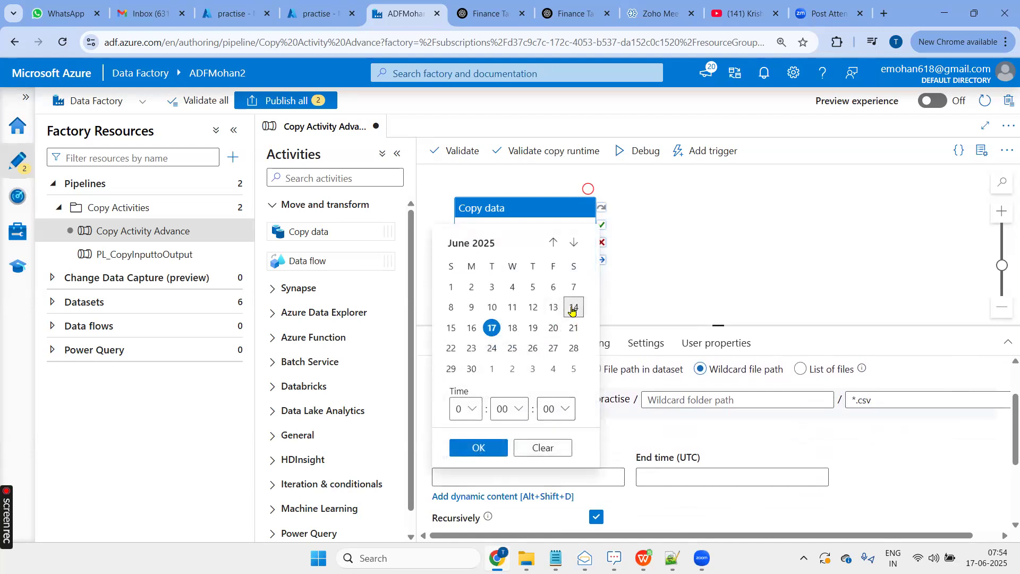
left_click(489, 449)
left_click(695, 475)
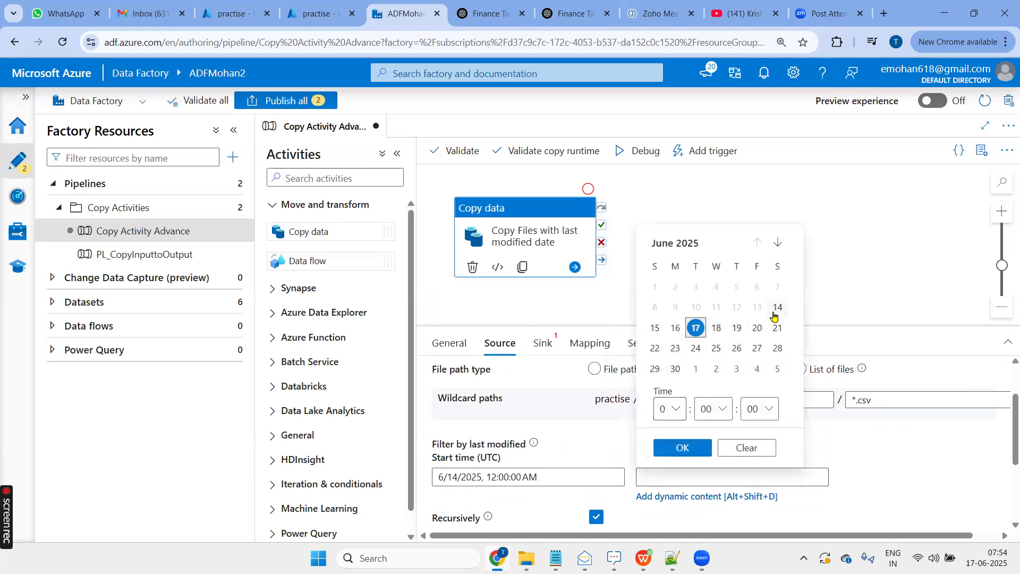
left_click(675, 328)
left_click(682, 449)
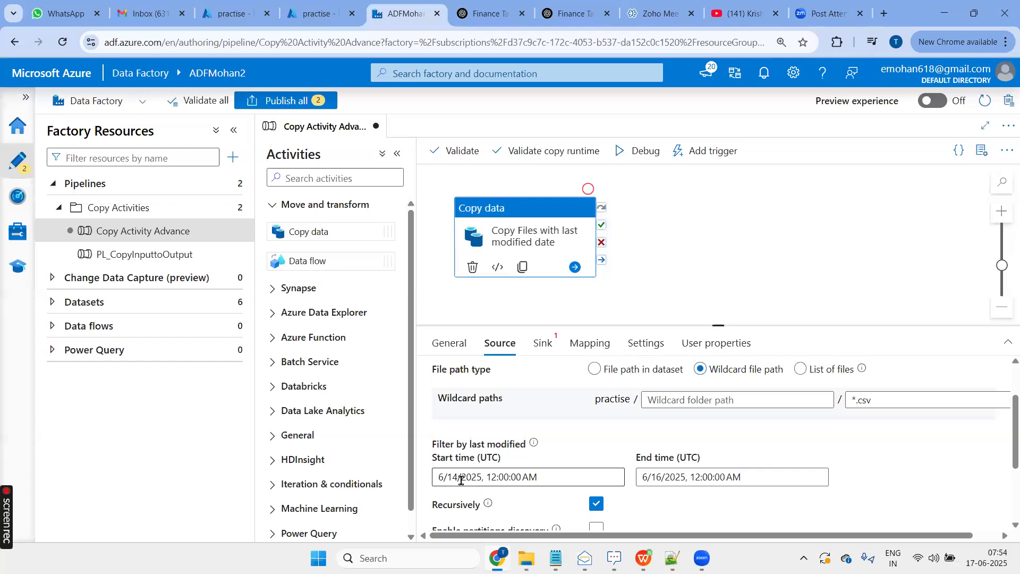
- Review the remaining source options and select DS_Output as the sink dataset
mouse_move(532, 443)
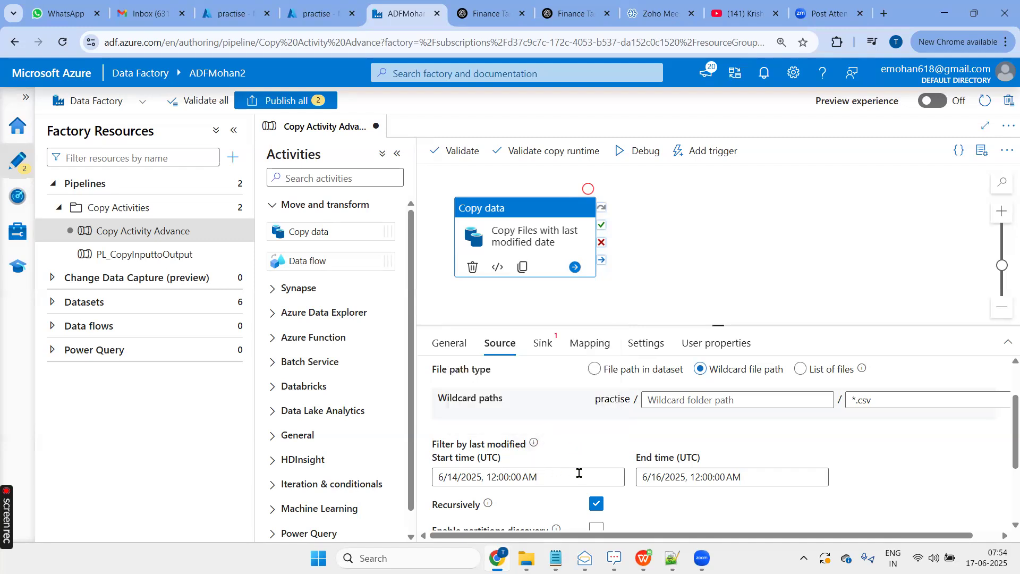
scroll(590, 483, "down", 2)
scroll(584, 467, "up", 1)
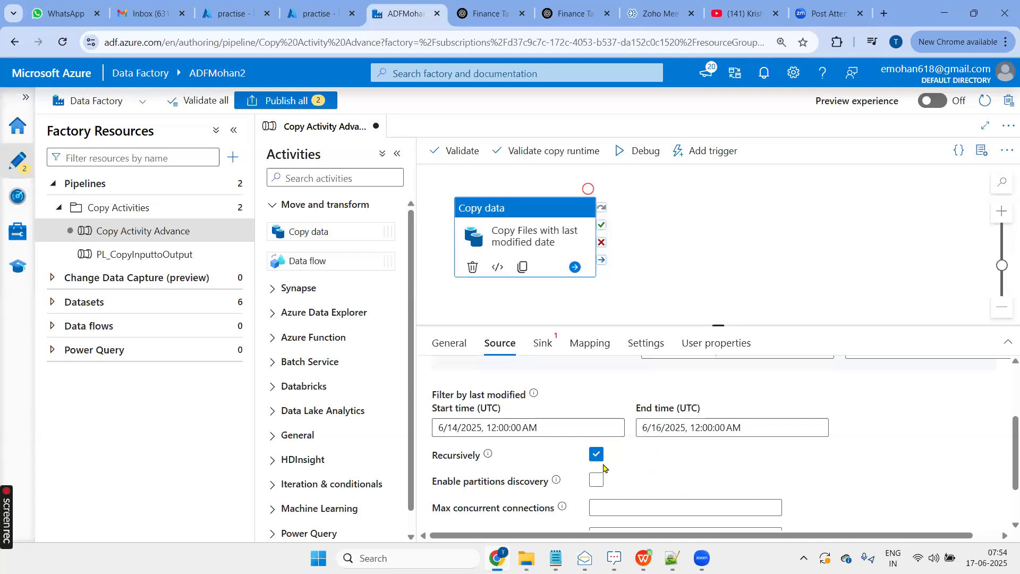
scroll(656, 417, "up", 1)
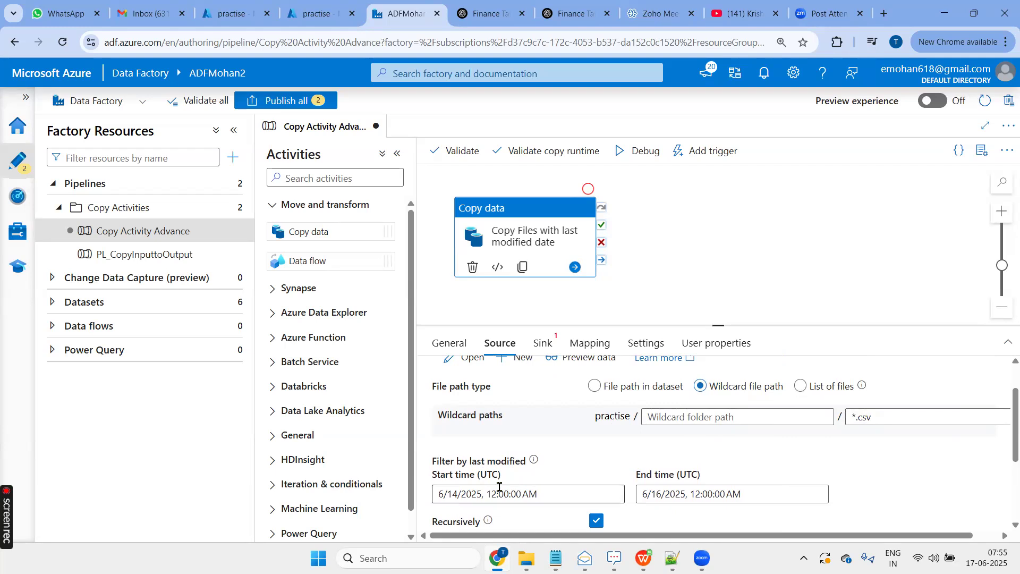
scroll(625, 479, "down", 1)
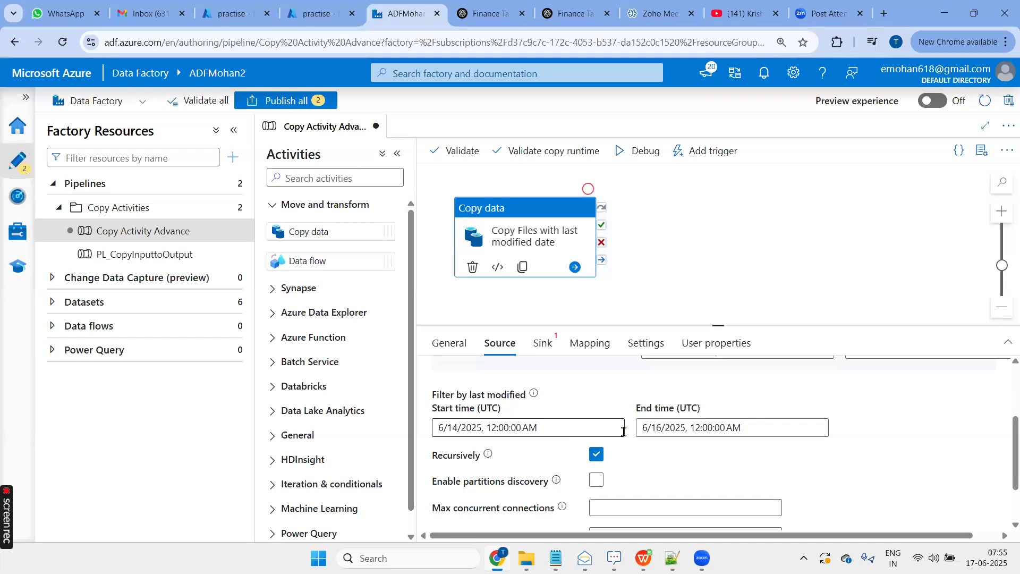
scroll(679, 453, "down", 2)
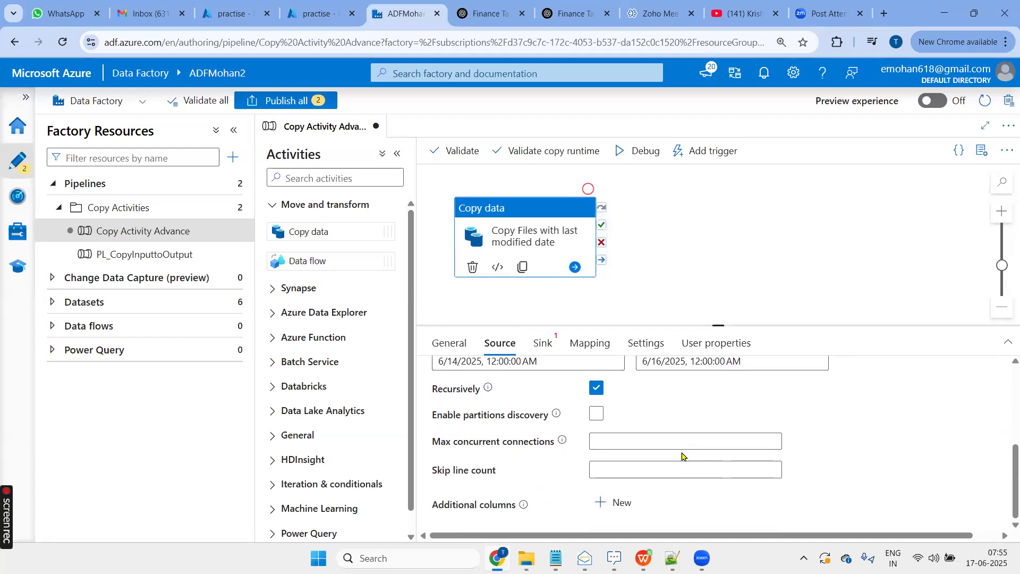
left_click(540, 345)
left_click(640, 380)
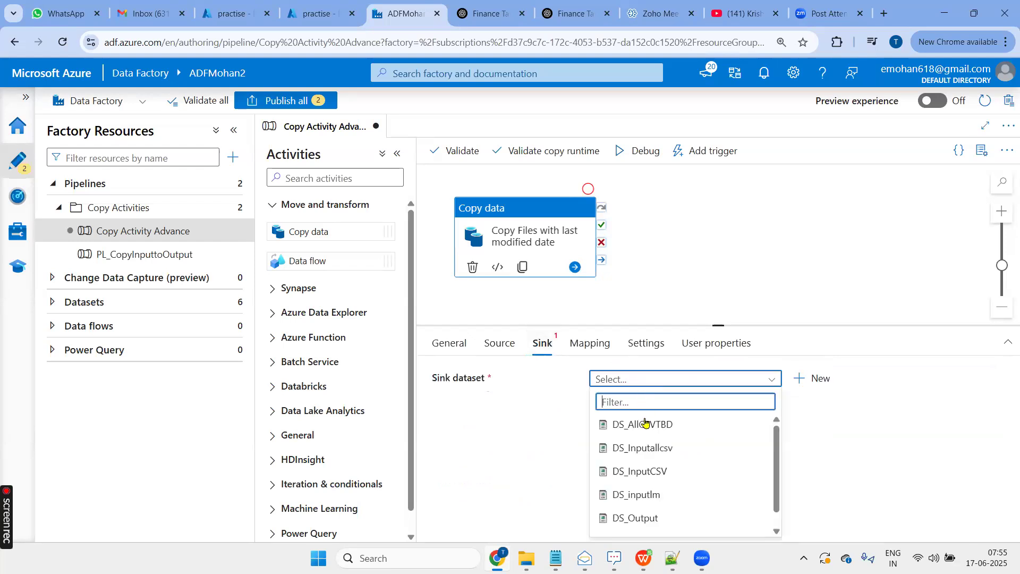
left_click(636, 518)
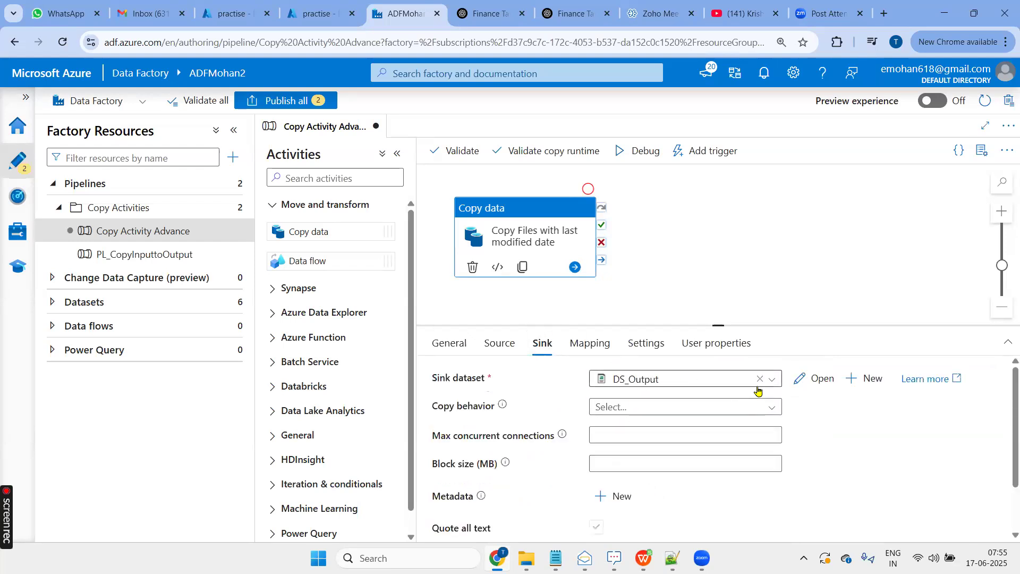
- Open the DS_Output dataset to check its file path, and inspect the Output folder in the Azure portal
left_click(813, 379)
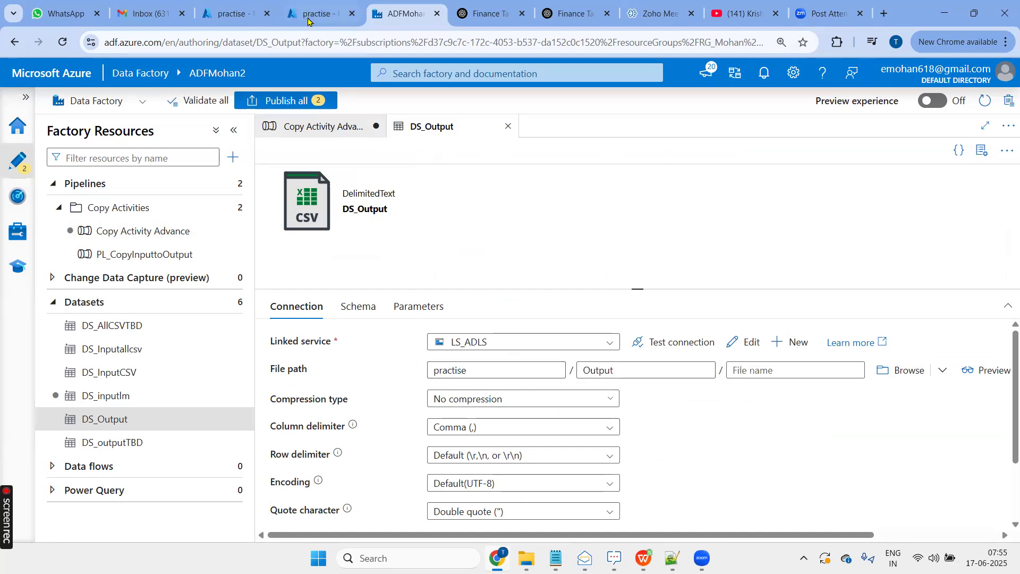
left_click(310, 16)
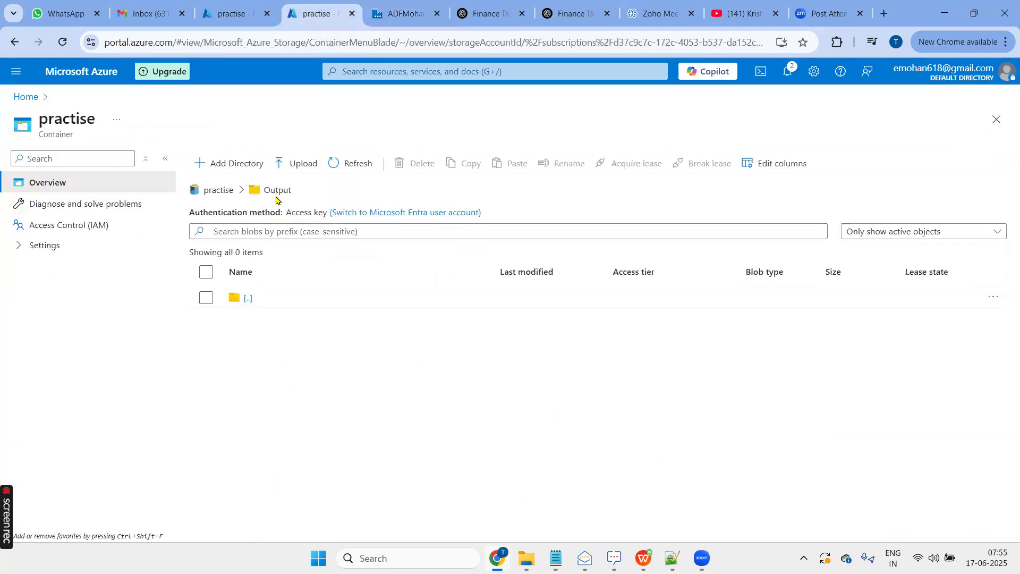
left_click(398, 15)
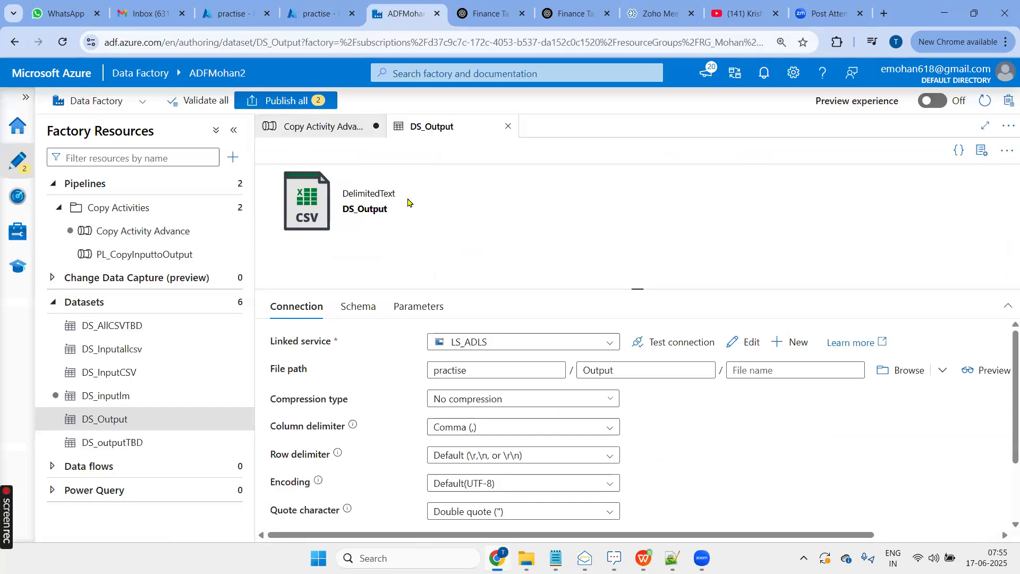
- Validate the Copy Activity Advance pipeline, run it in debug mode, and enlarge the area showing the run's output
left_click(329, 128)
left_click(467, 150)
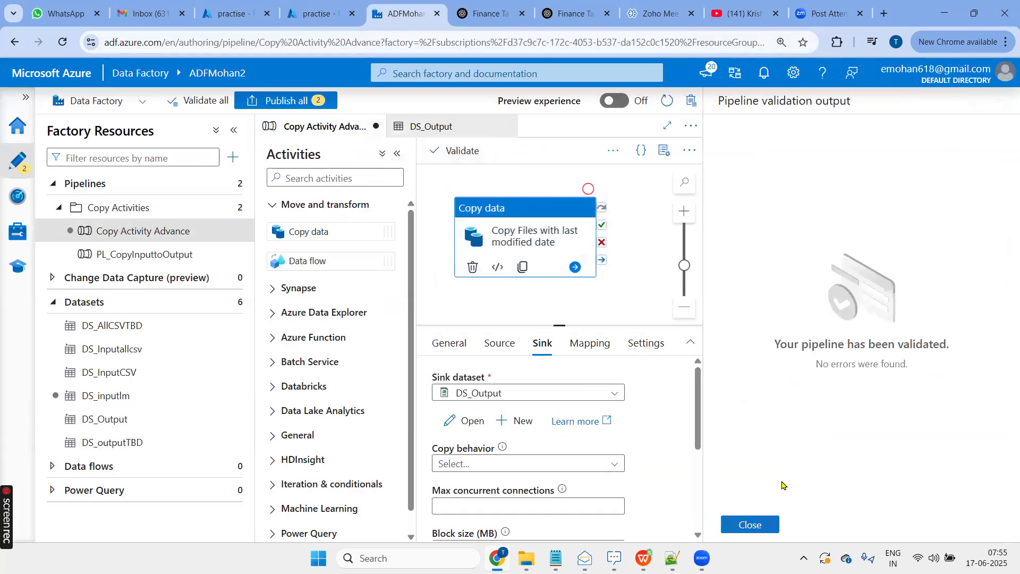
left_click(750, 524)
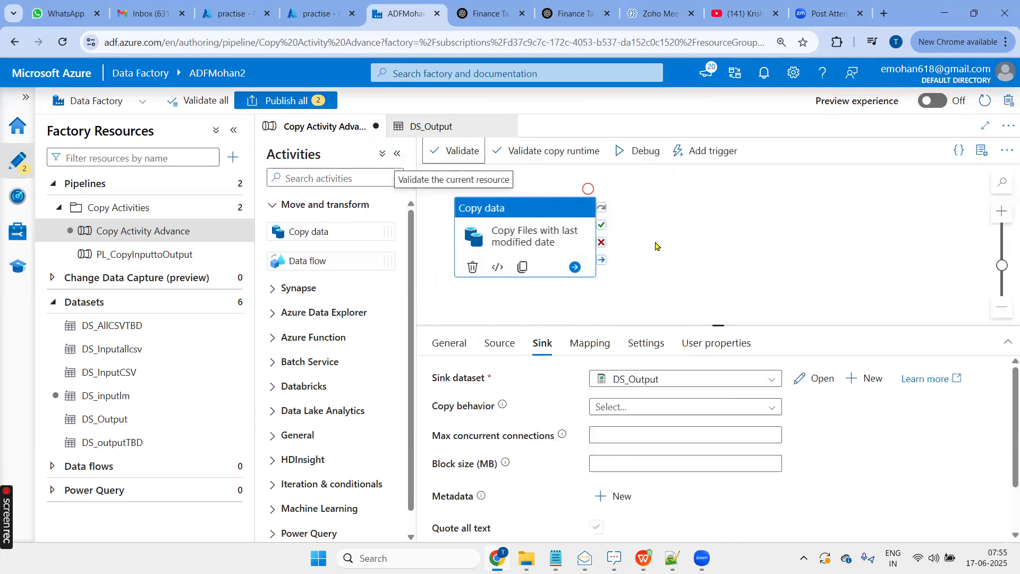
left_click(565, 183)
left_click(522, 151)
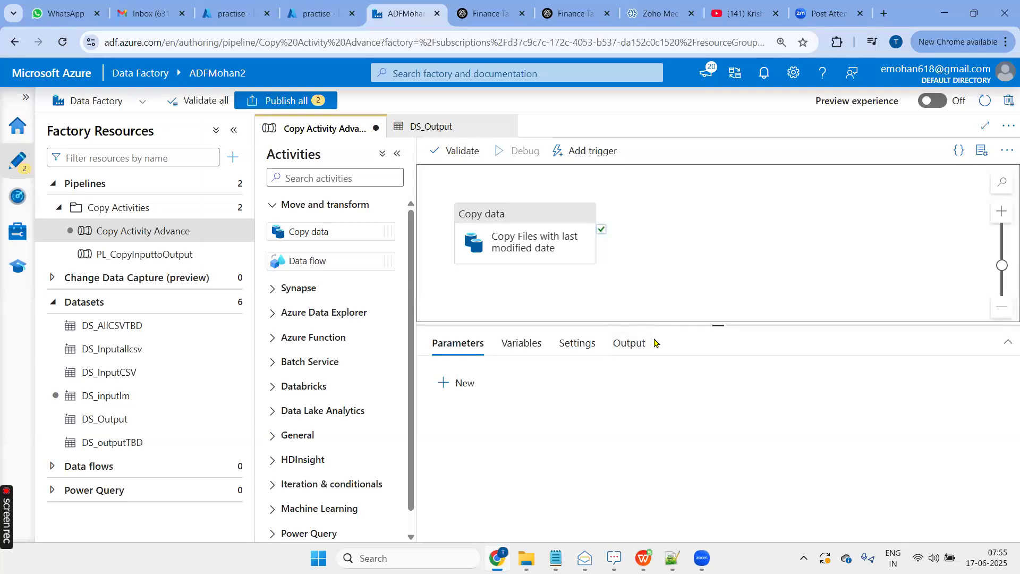
left_click_drag(714, 326, 719, 285)
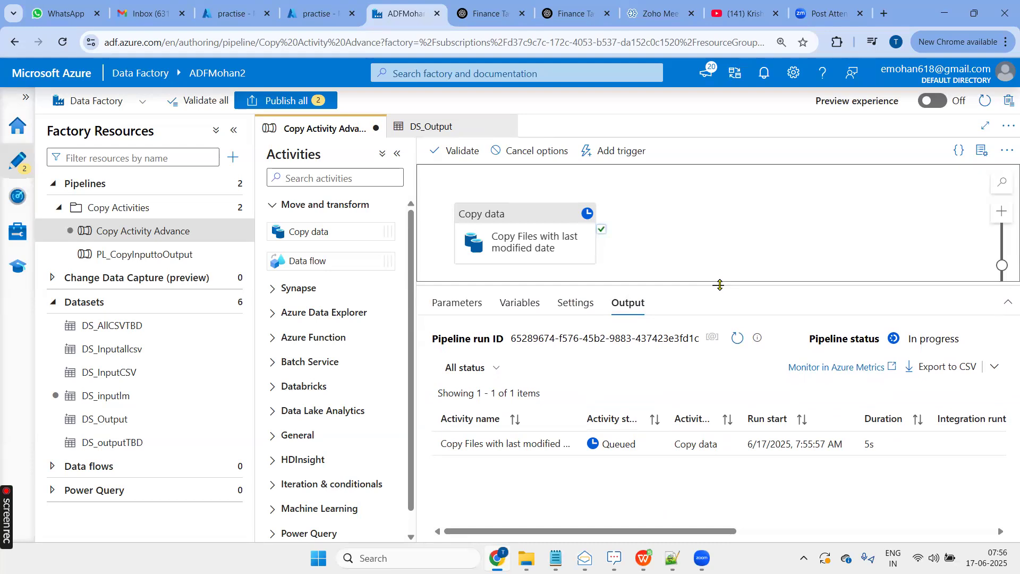
left_click(237, 133)
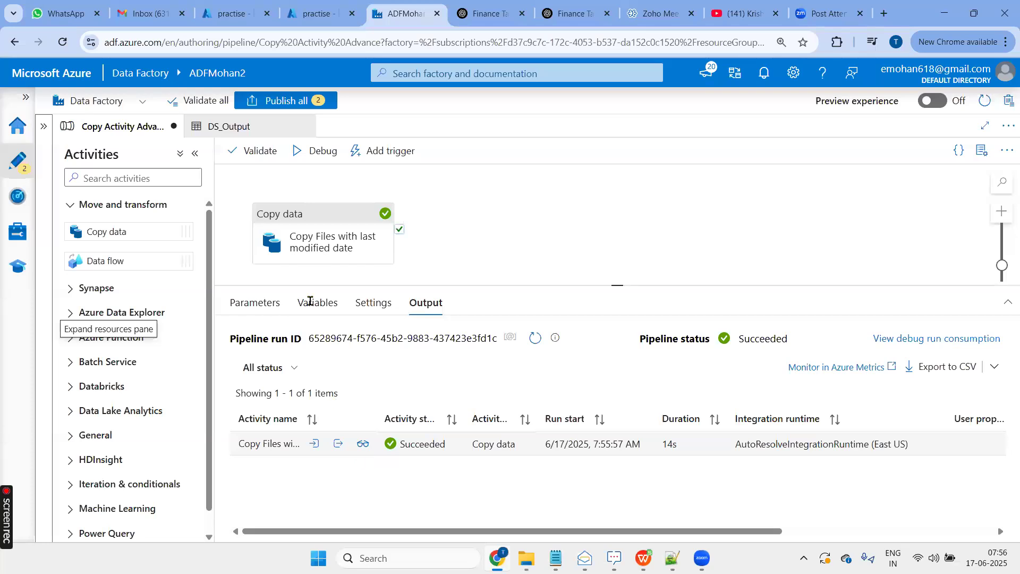
- Refresh the Output folder in the Azure portal and compare its files with the modified dates in Input and its December subfolder
left_click(317, 9)
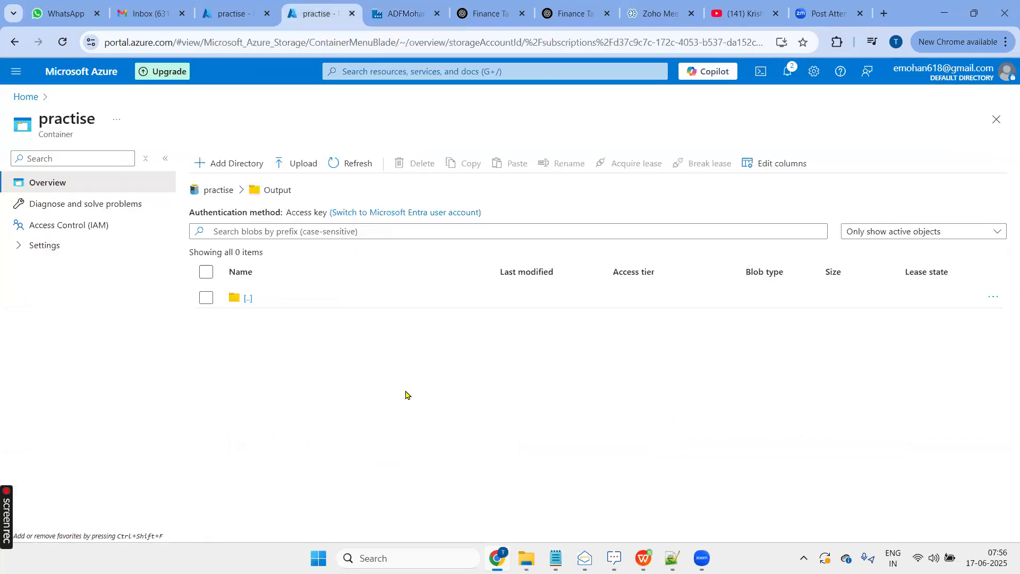
left_click(352, 163)
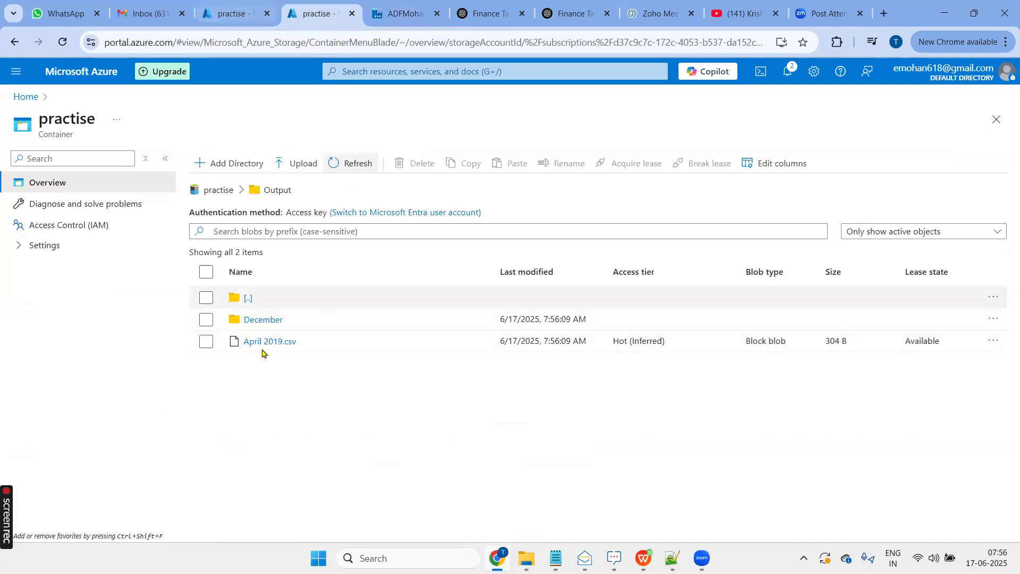
left_click(233, 14)
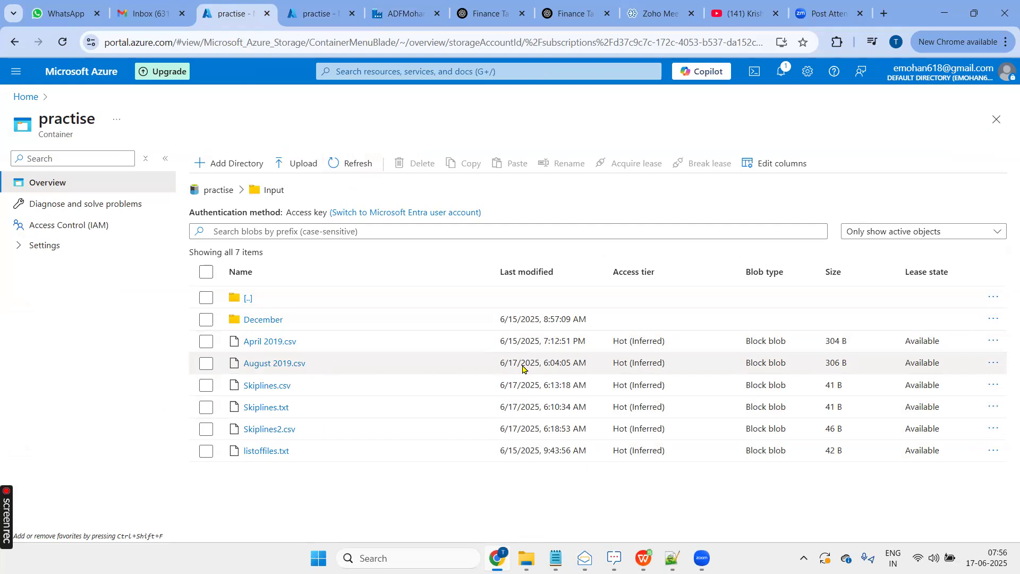
left_click(256, 320)
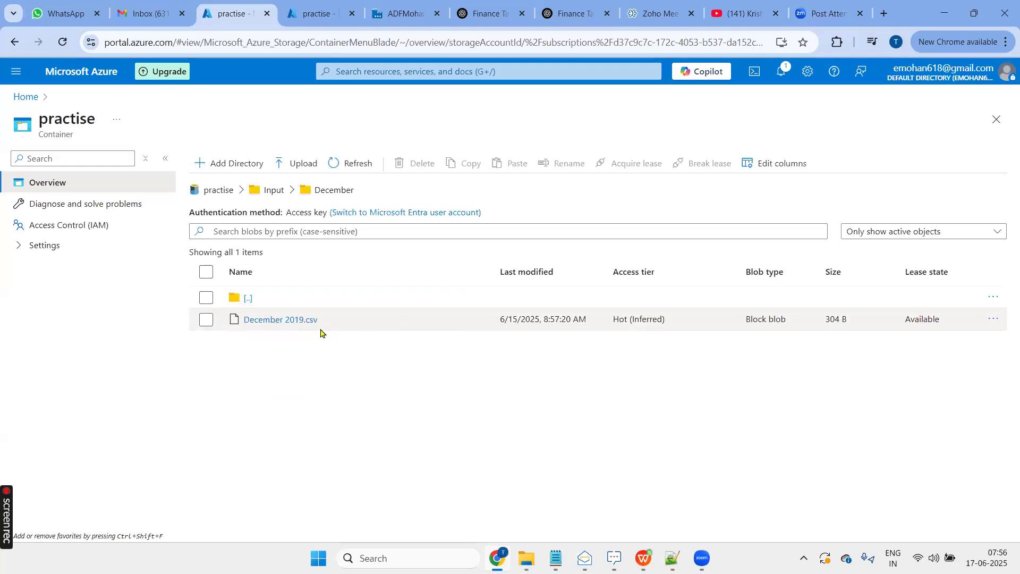
left_click_drag(495, 327, 539, 322)
left_click(478, 371)
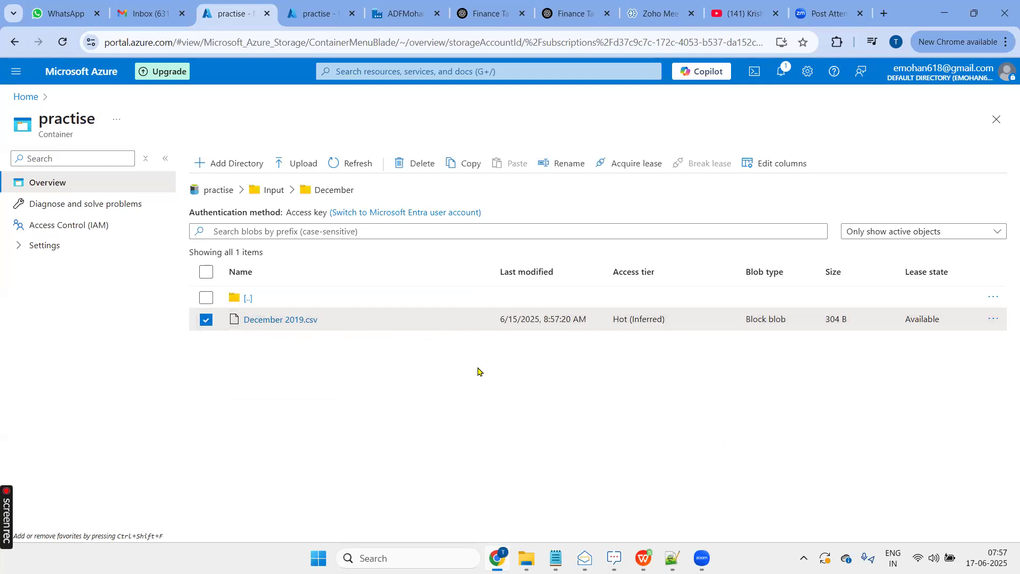
- Return to Data Factory and open the dynamic content expression builder for the copy activity source's last modified start time
left_click(403, 20)
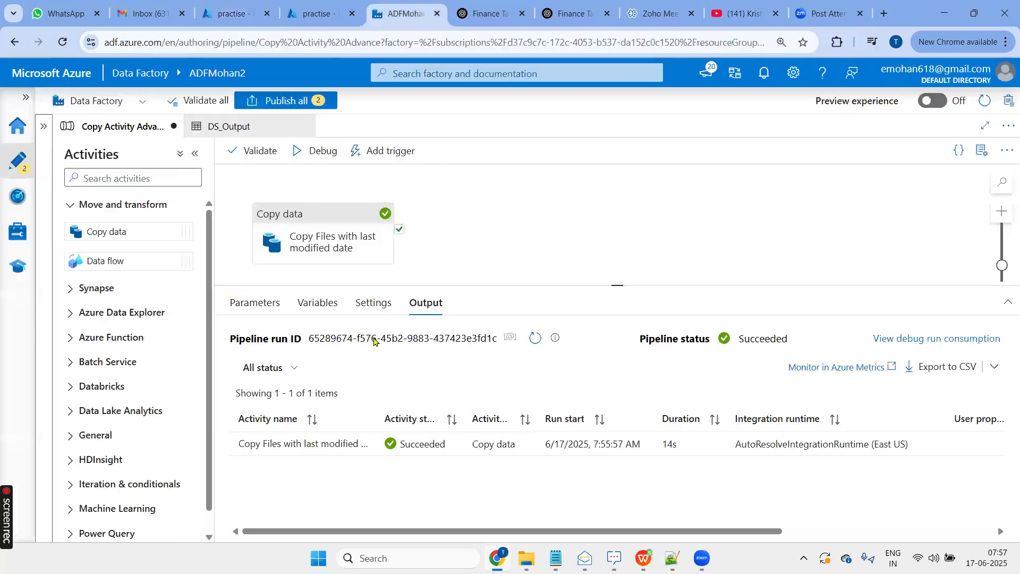
left_click(383, 272)
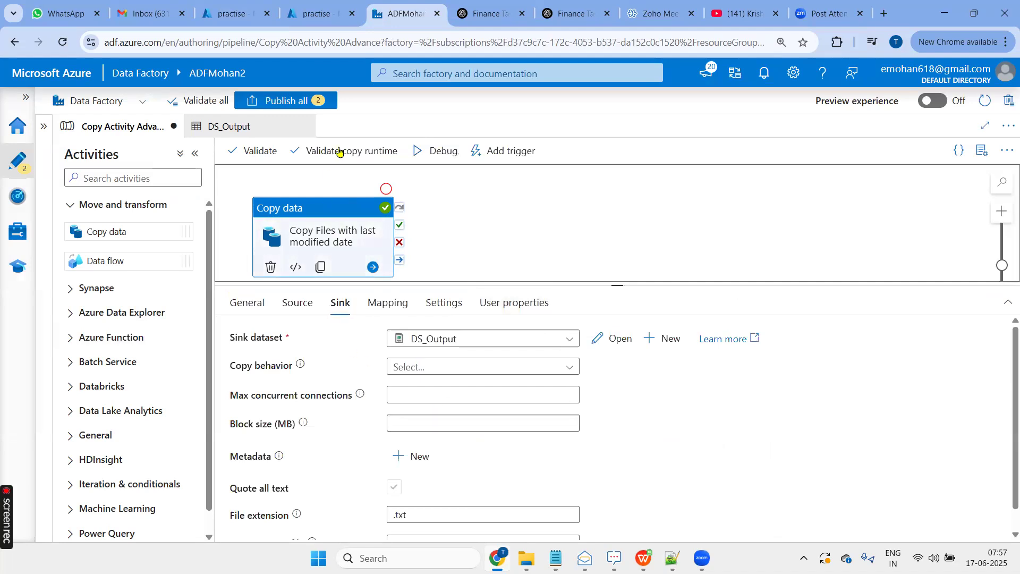
left_click(292, 311)
scroll(430, 388, "down", 1)
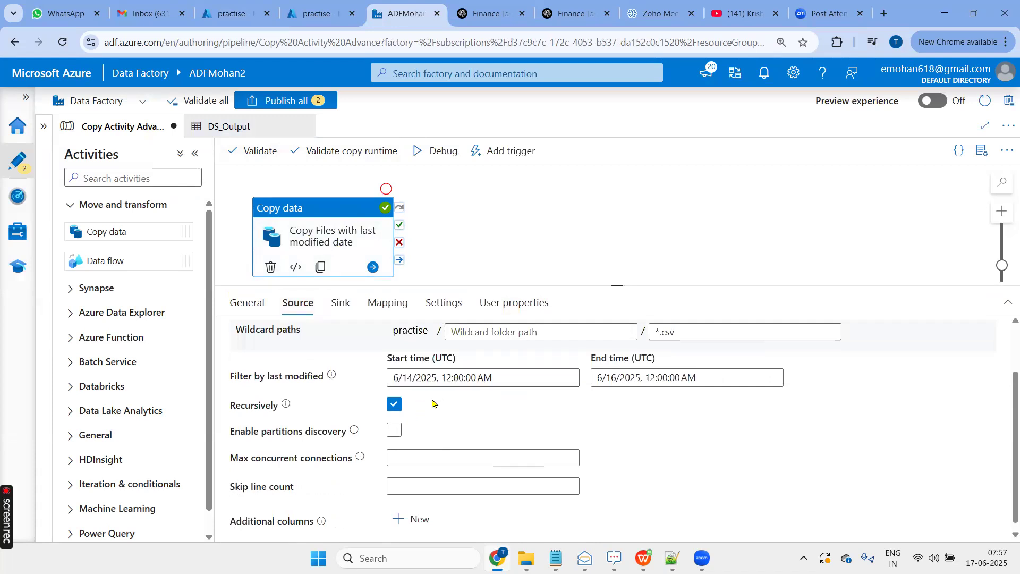
left_click(514, 378)
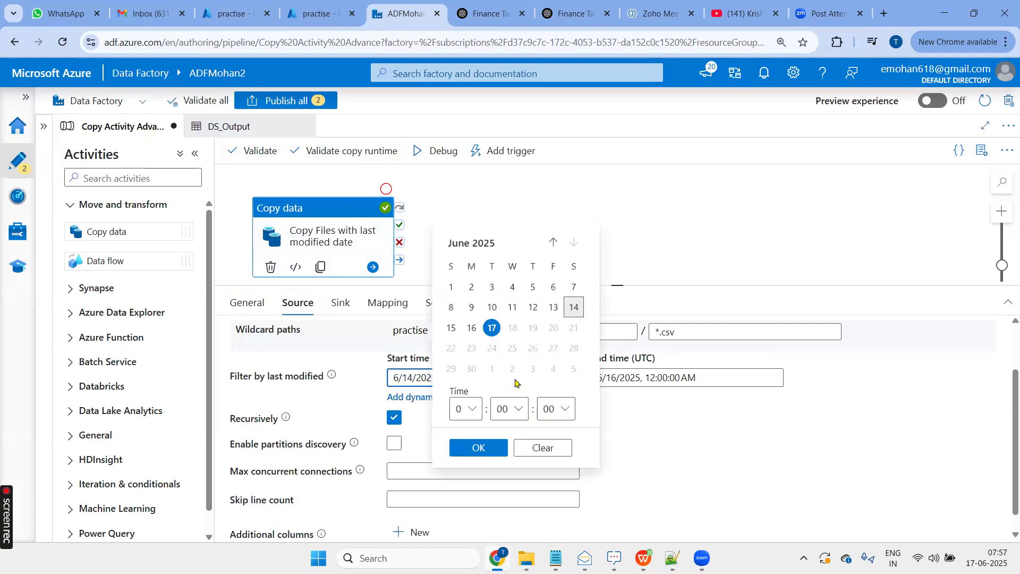
left_click(548, 452)
left_click(508, 378)
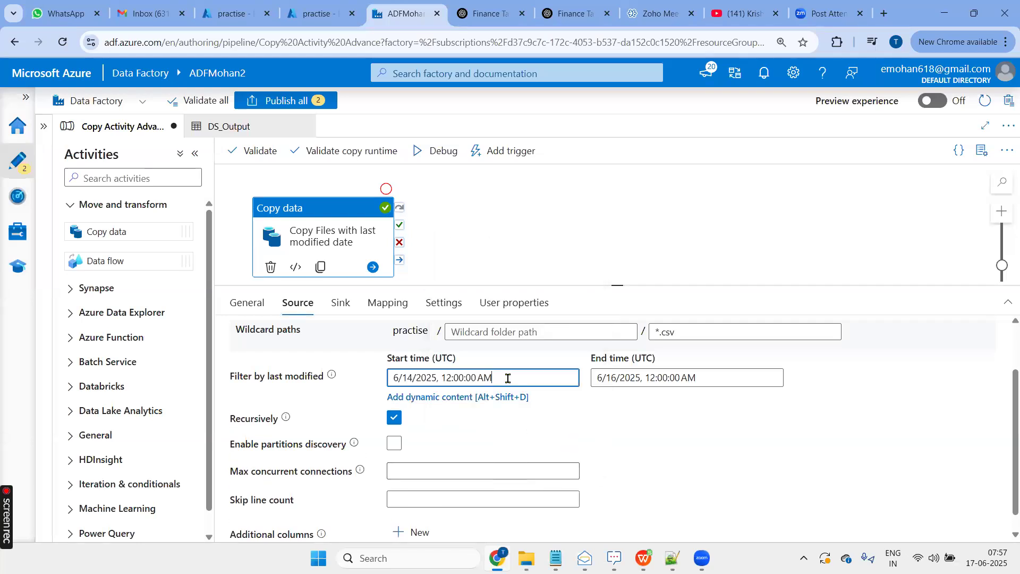
left_click(415, 401)
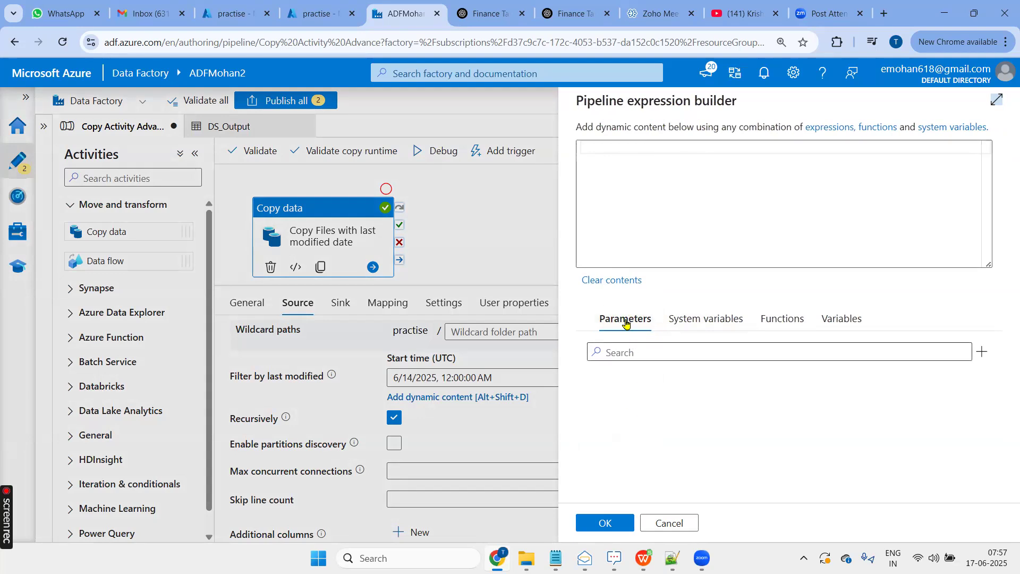
- Browse the system variables available in the pipeline expression builder for the last modified start time
left_click(691, 319)
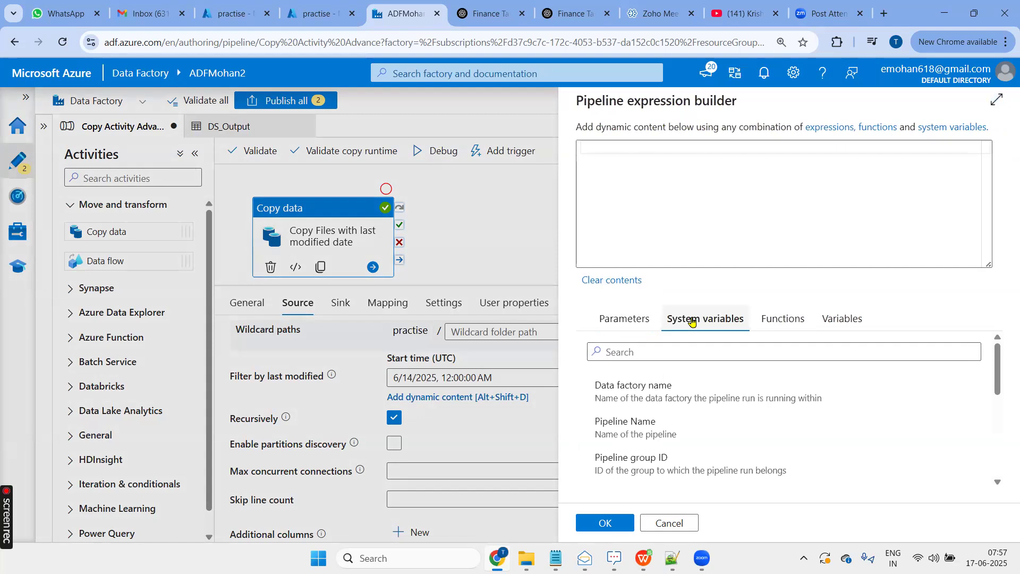
scroll(672, 419, "down", 5)
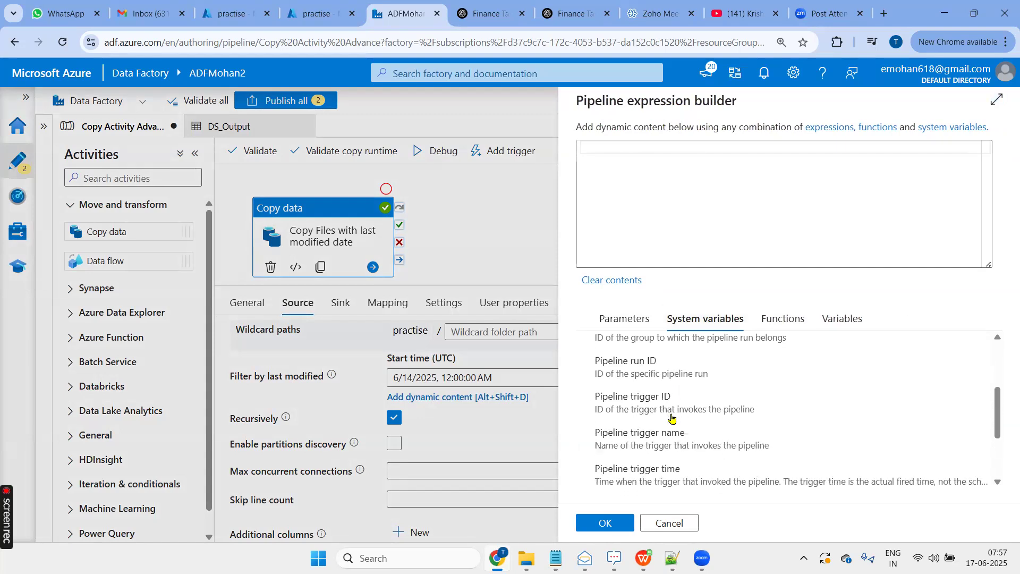
scroll(668, 458, "up", 5)
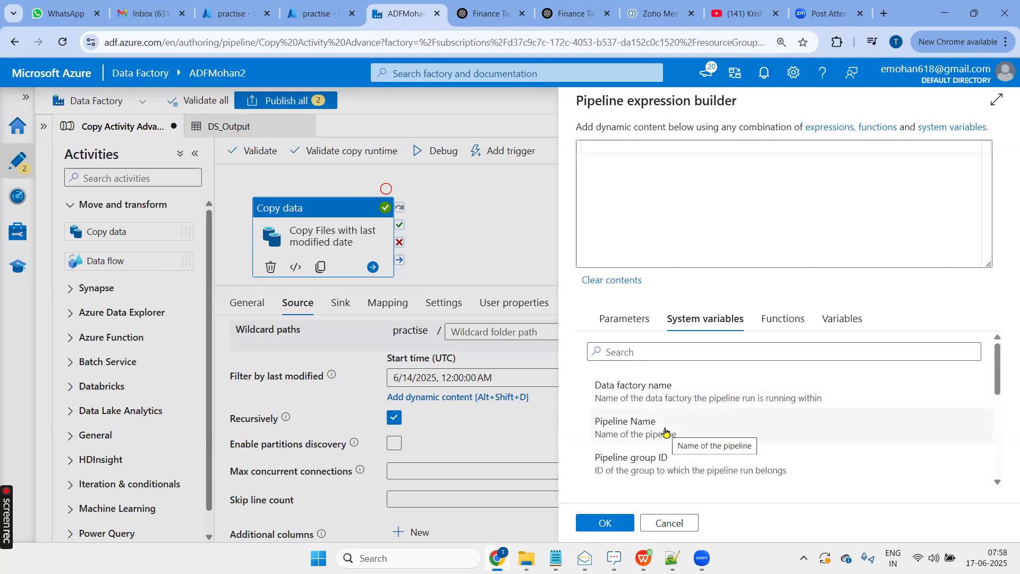
scroll(727, 413, "down", 3)
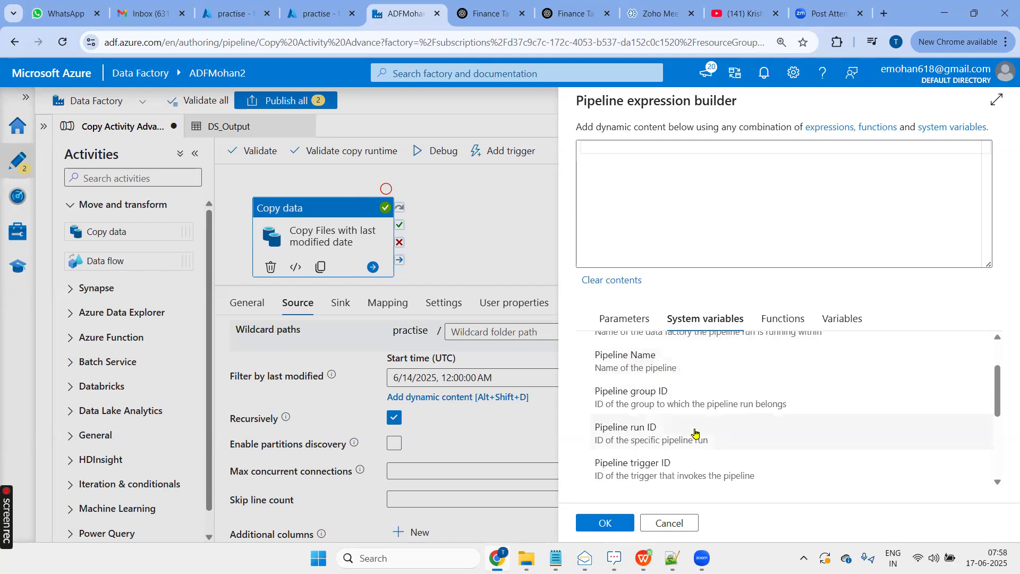
scroll(695, 433, "down", 1)
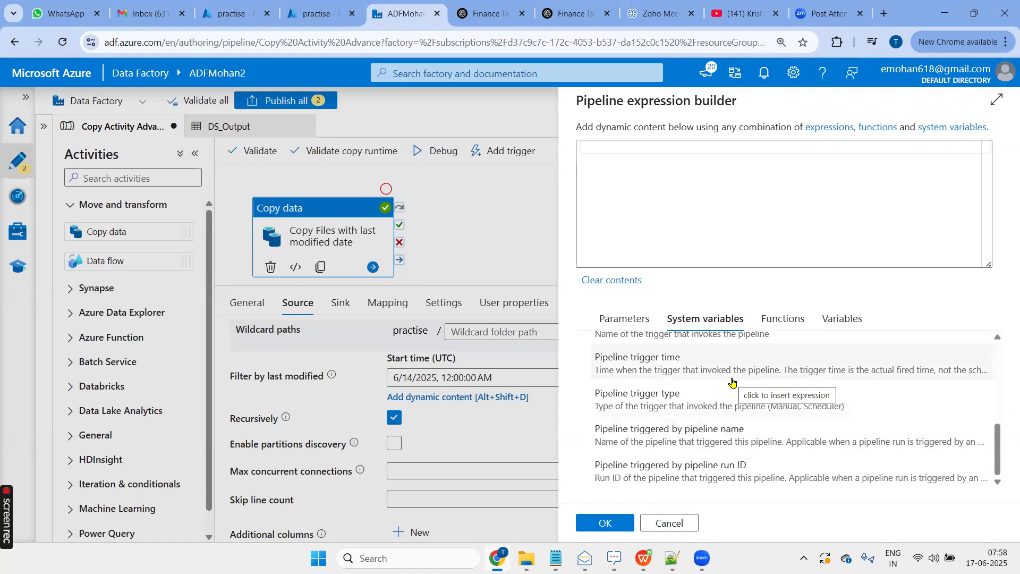
- Check the last modified dates of the files in the Input folder in the Azure portal, and return to Data Factory
left_click(233, 15)
left_click(275, 190)
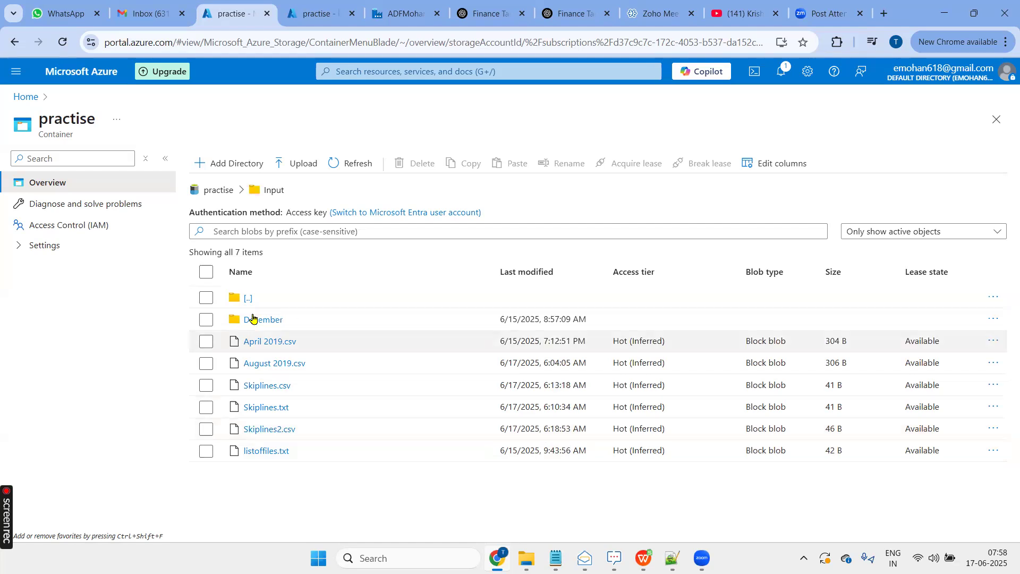
left_click(398, 13)
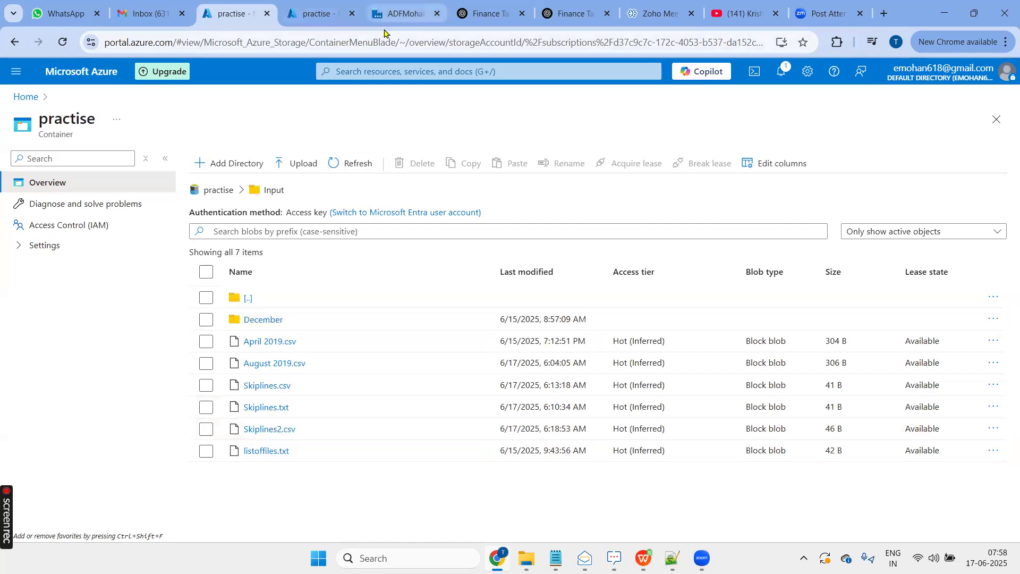
- Reopen the dynamic content builder for the last modified start time and insert the addhours date function
left_click(434, 409)
left_click(449, 377)
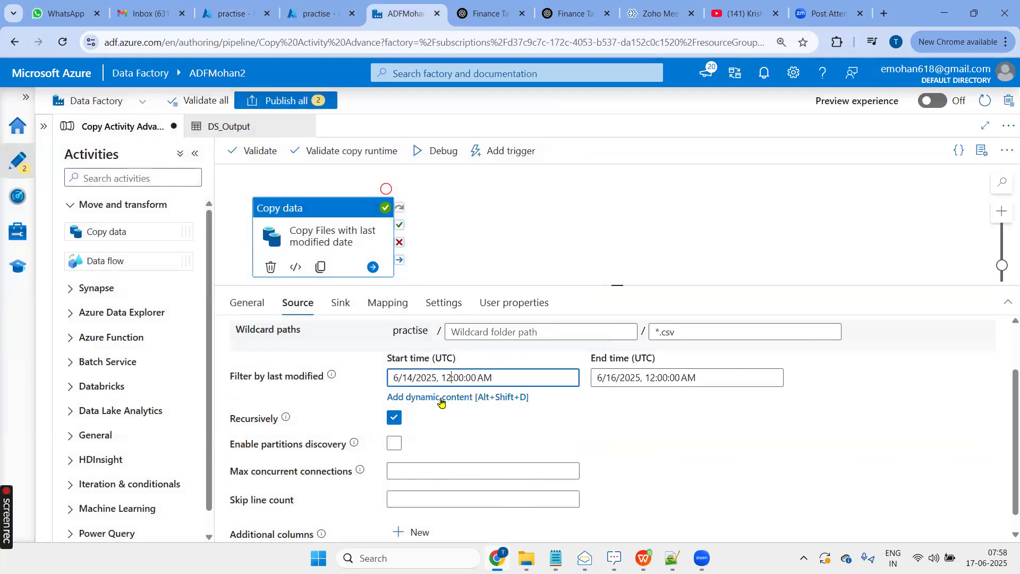
left_click(441, 398)
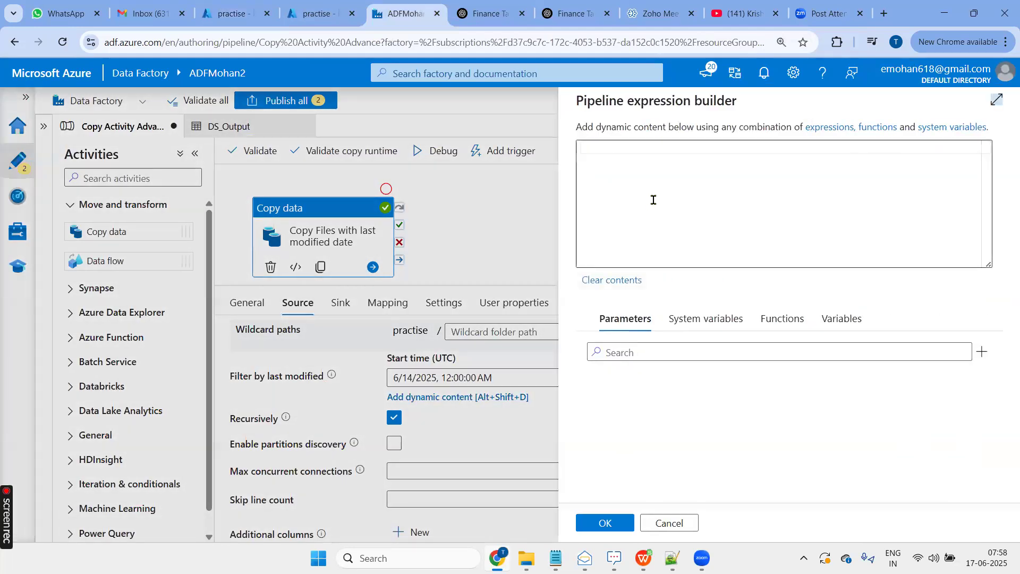
left_click(781, 321)
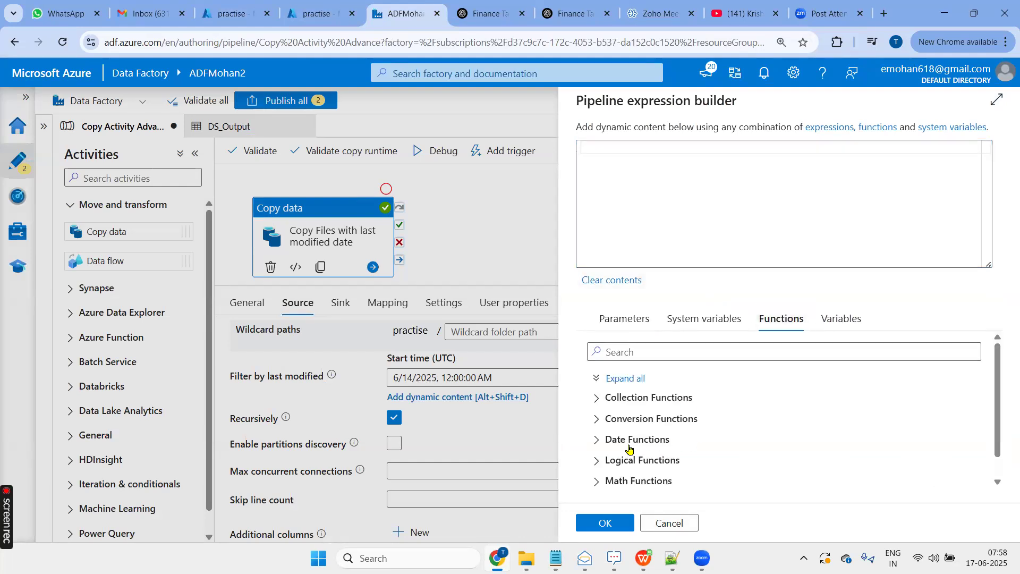
scroll(640, 447, "down", 1)
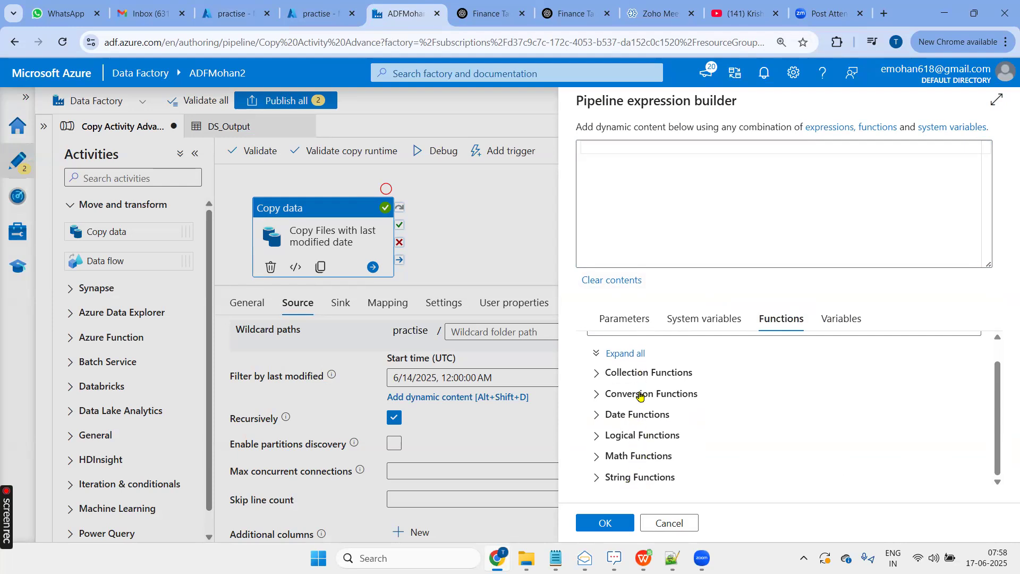
left_click(620, 418)
scroll(675, 415, "down", 3)
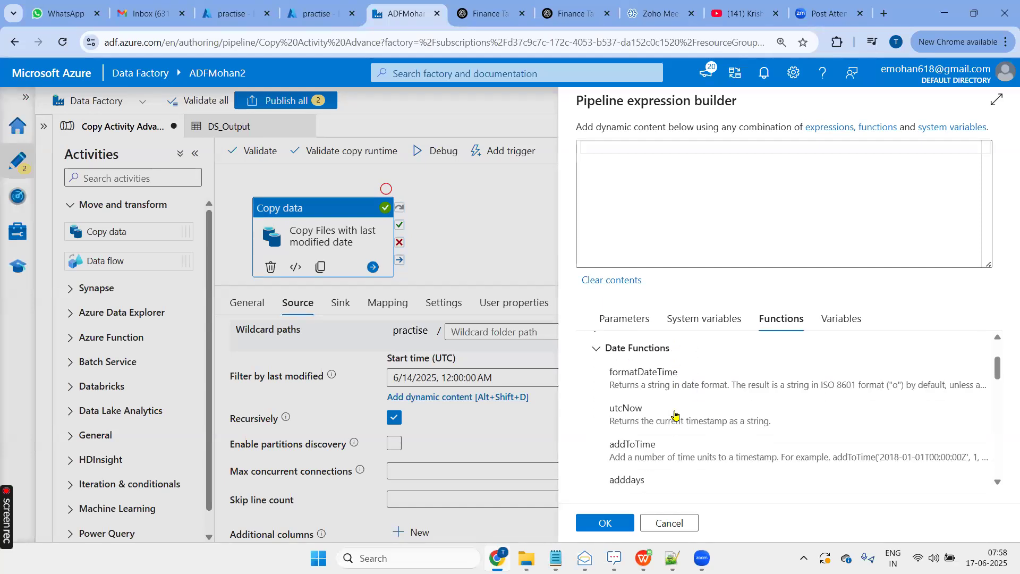
left_click(658, 457)
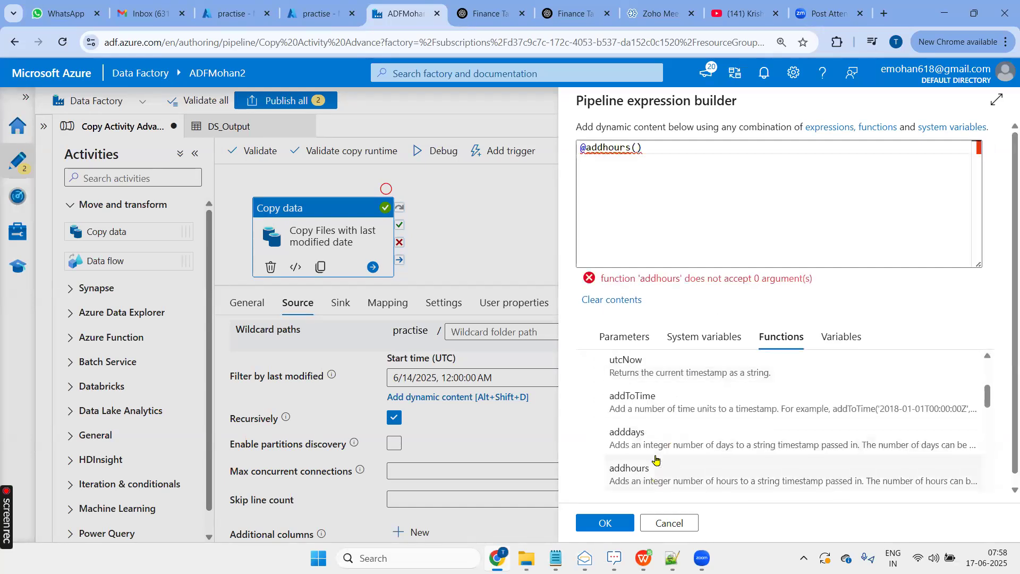
left_click(685, 158)
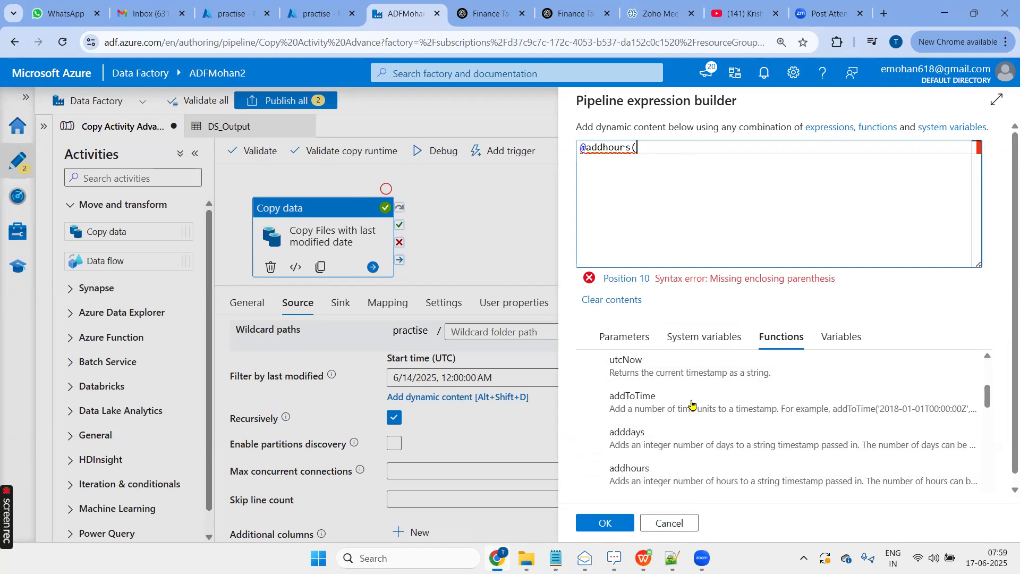
scroll(713, 416, "up", 1)
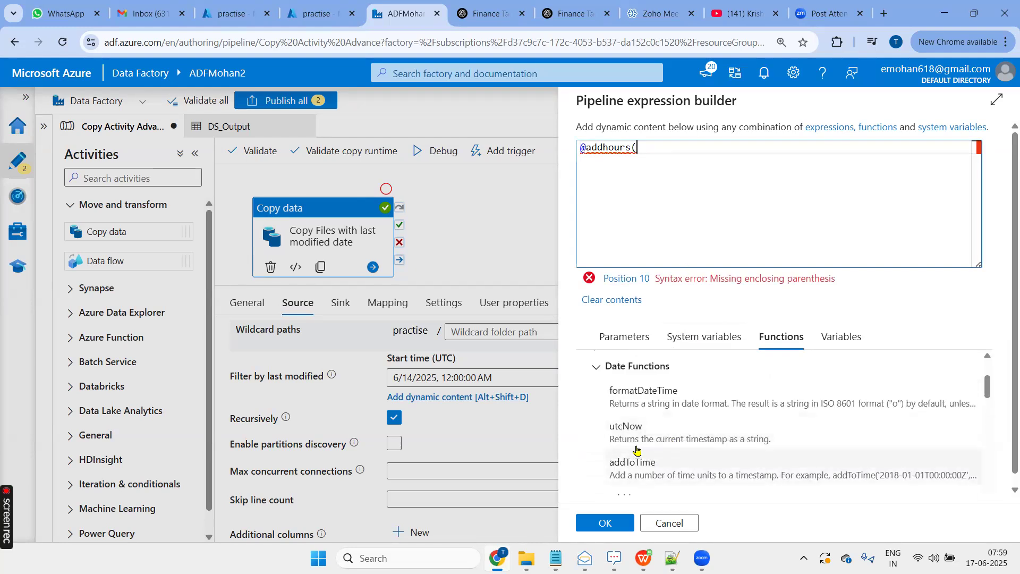
left_click(692, 445)
left_click(760, 166)
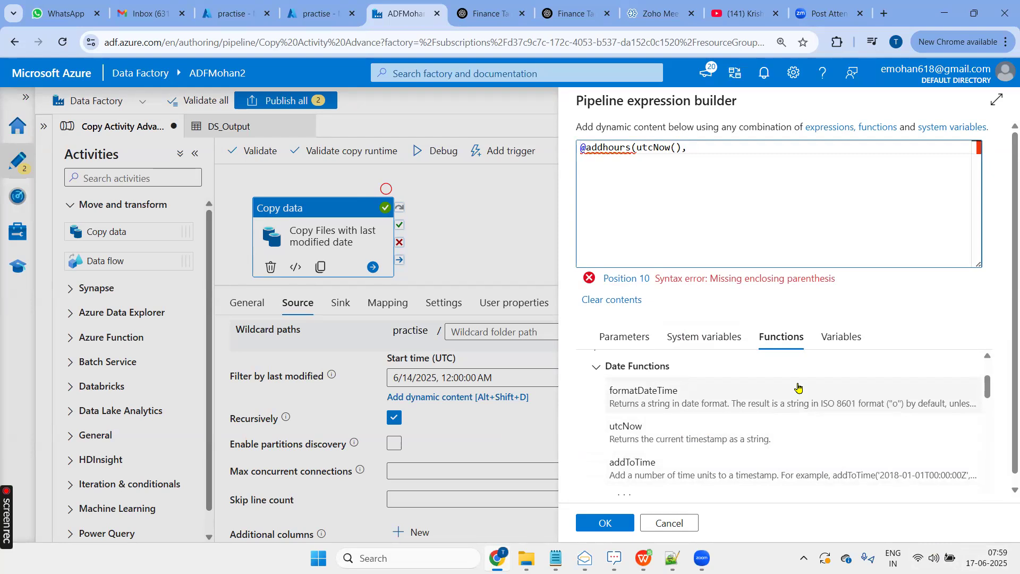
type("1")
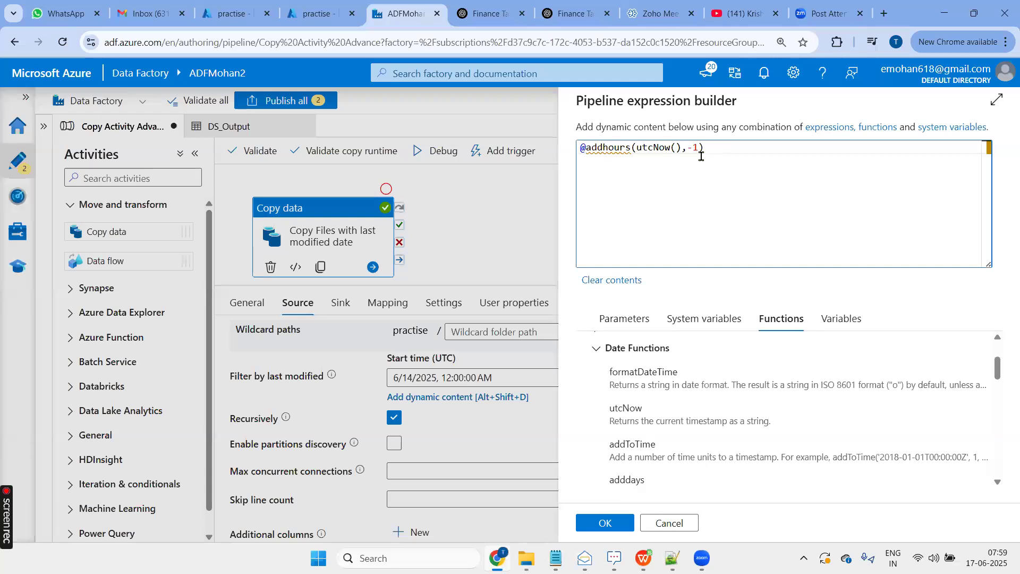
double_click(651, 150)
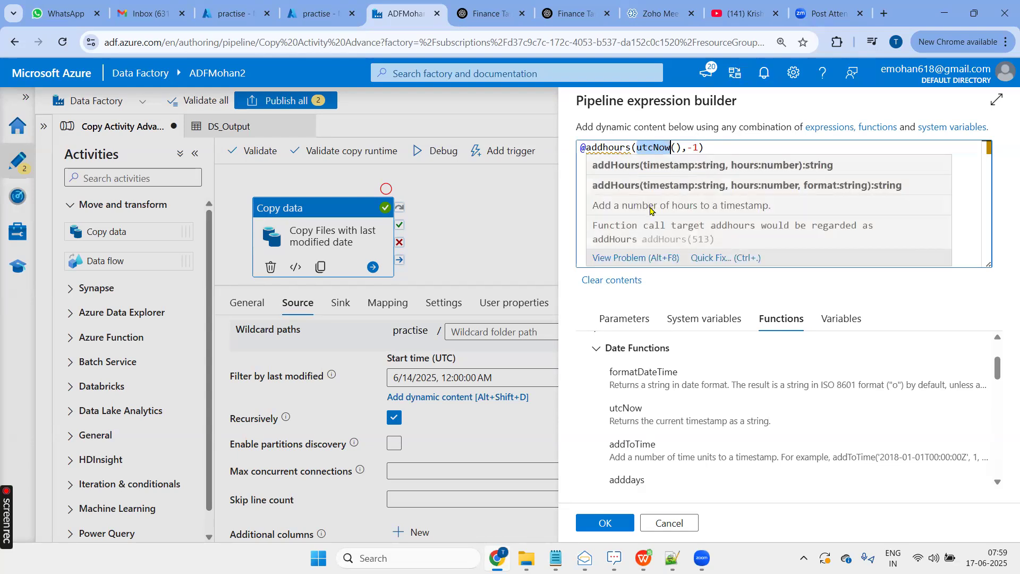
left_click(691, 236)
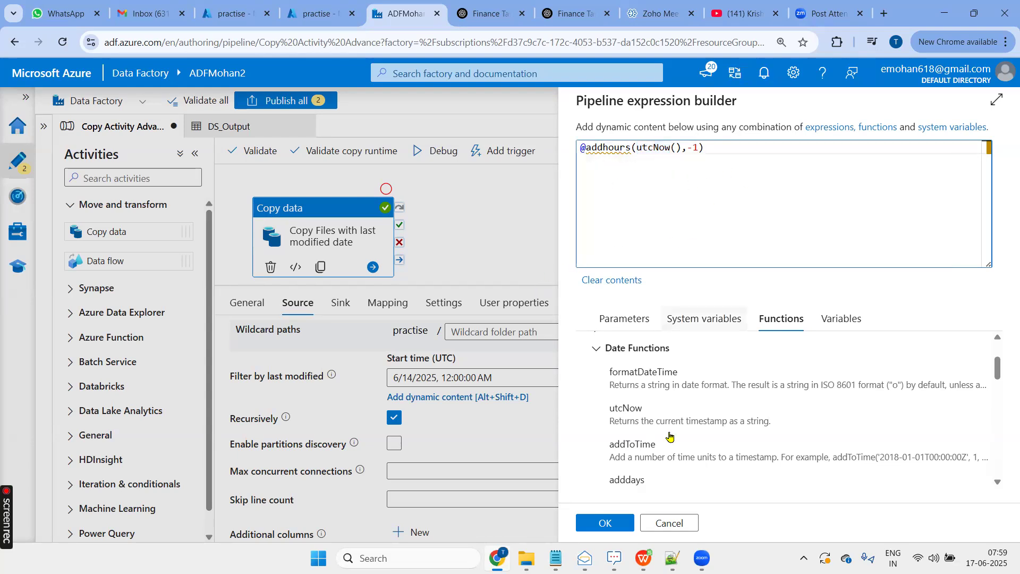
left_click(605, 523)
left_click(688, 376)
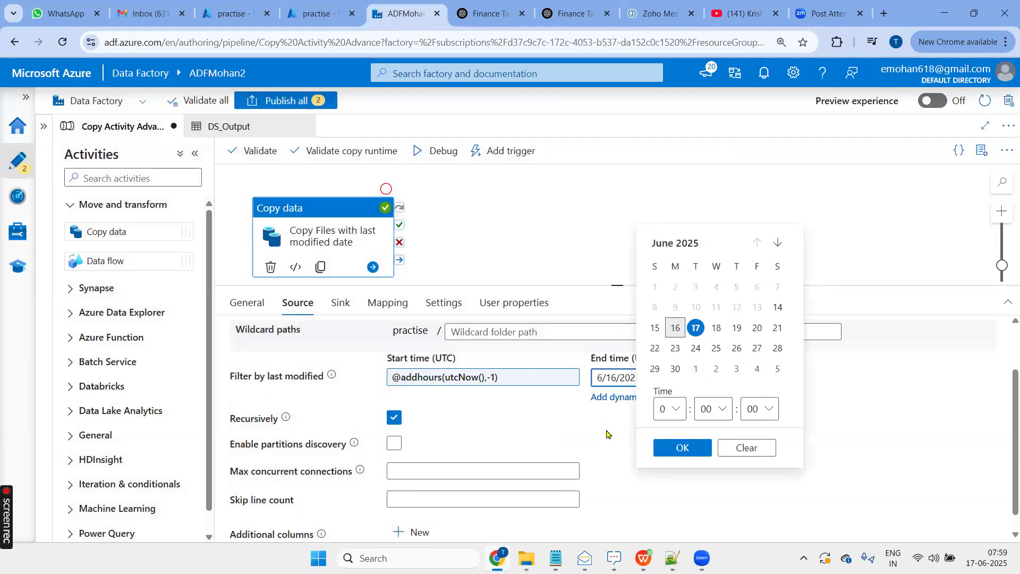
left_click(621, 400)
left_click(636, 377)
left_click(621, 400)
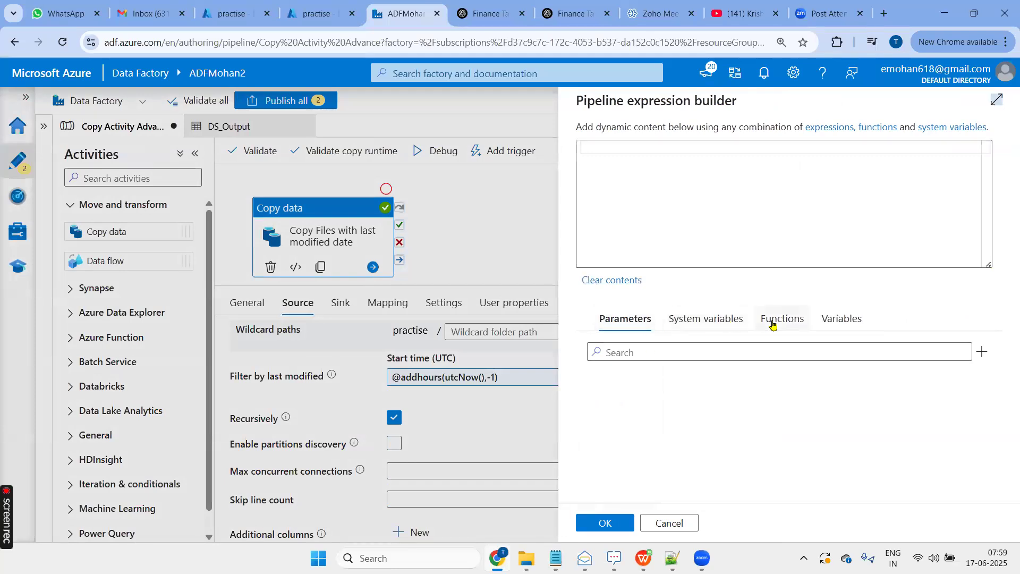
left_click(771, 325)
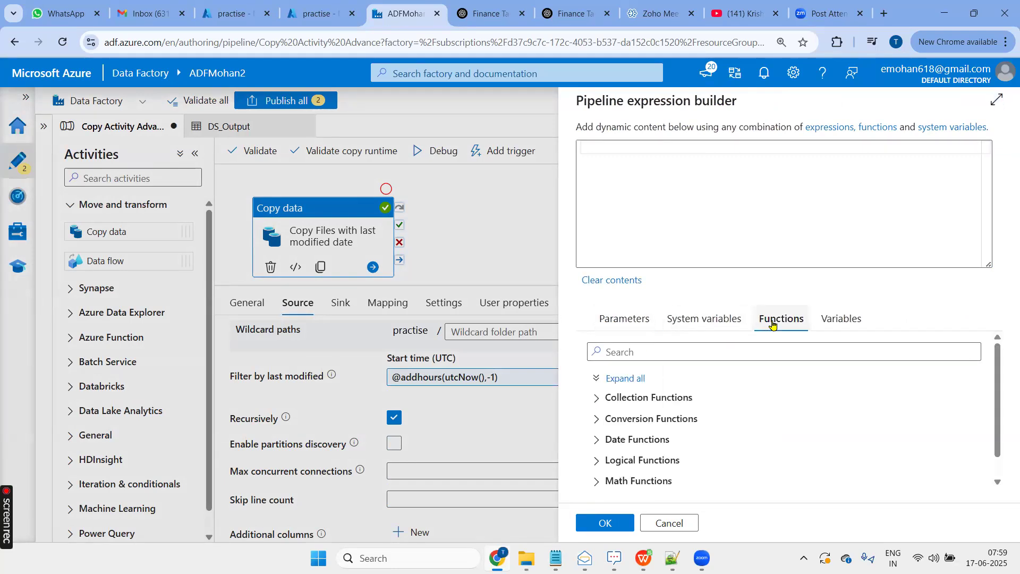
left_click(665, 441)
scroll(665, 415, "down", 3)
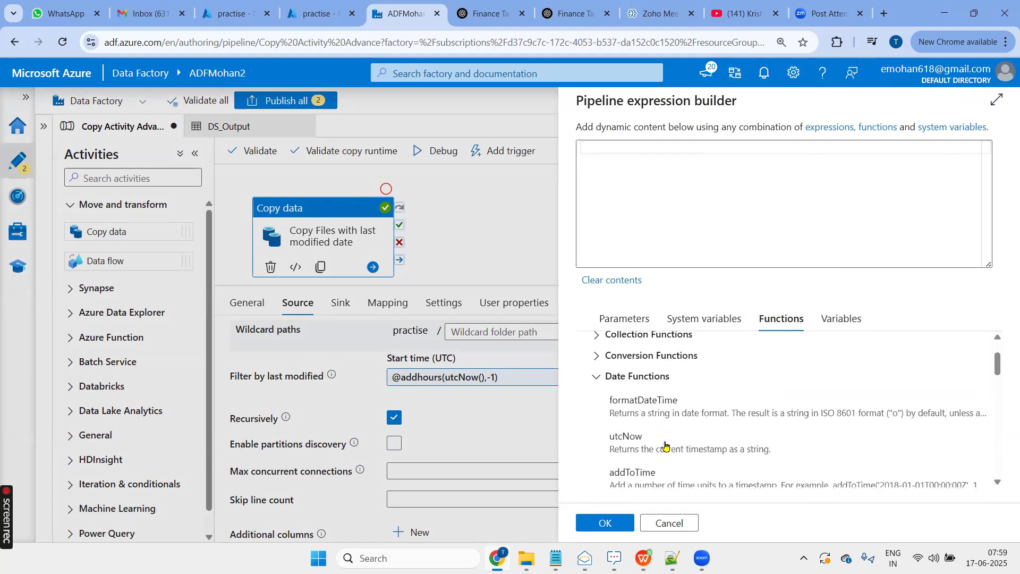
left_click(666, 378)
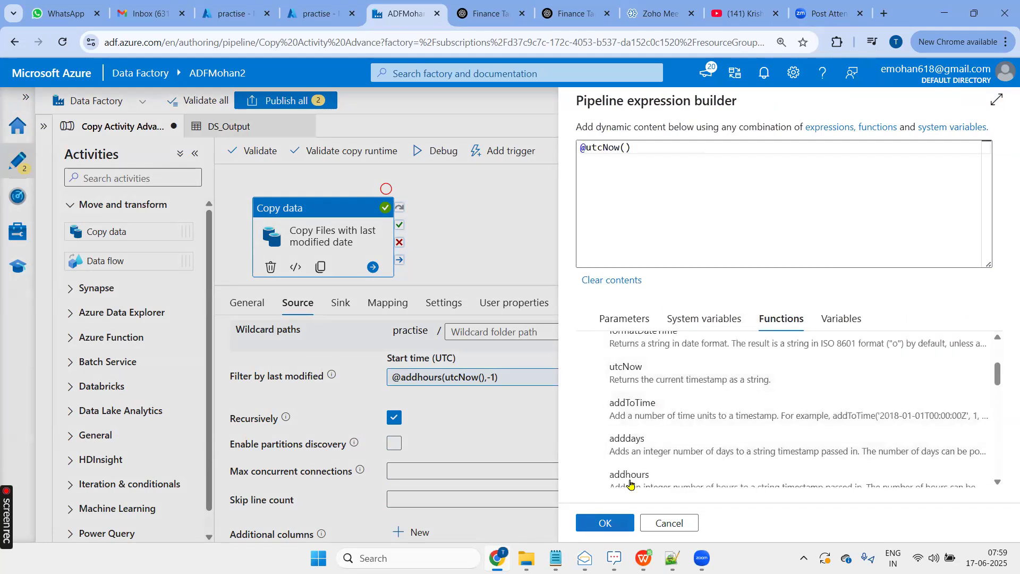
left_click(605, 523)
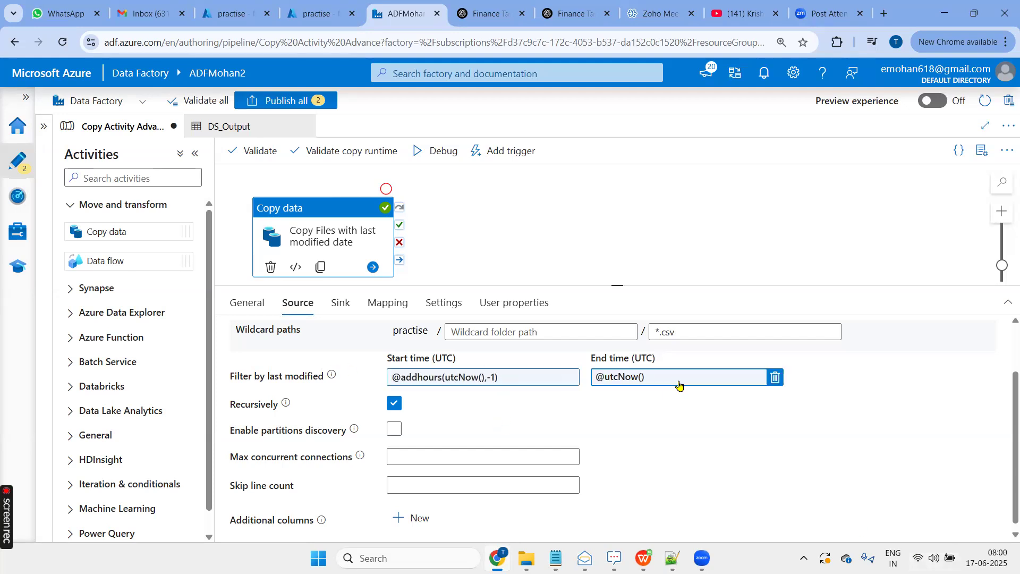
- Delete the December folder and April 2019.csv from the Output folder in the Azure portal
left_click(318, 14)
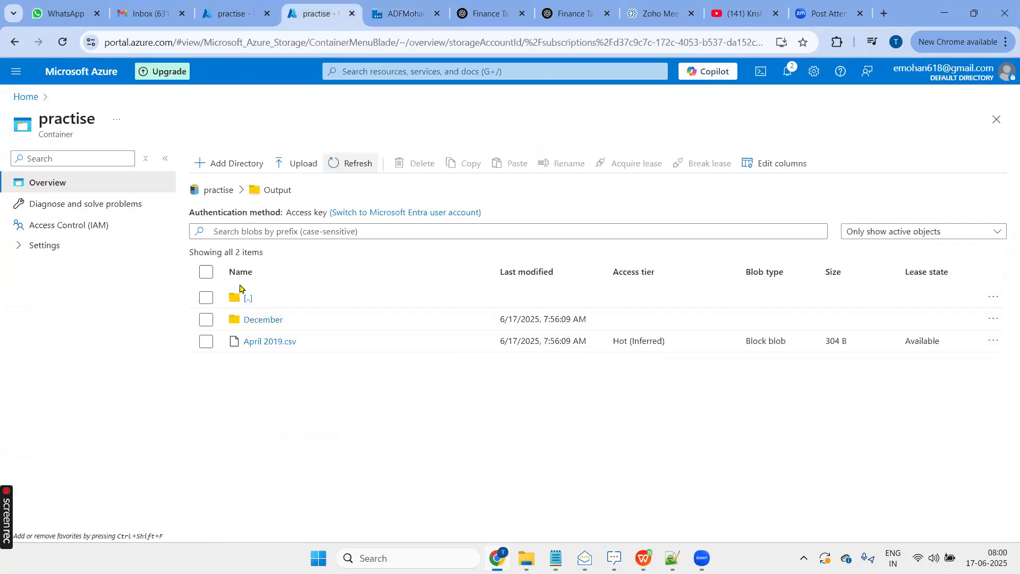
left_click(206, 272)
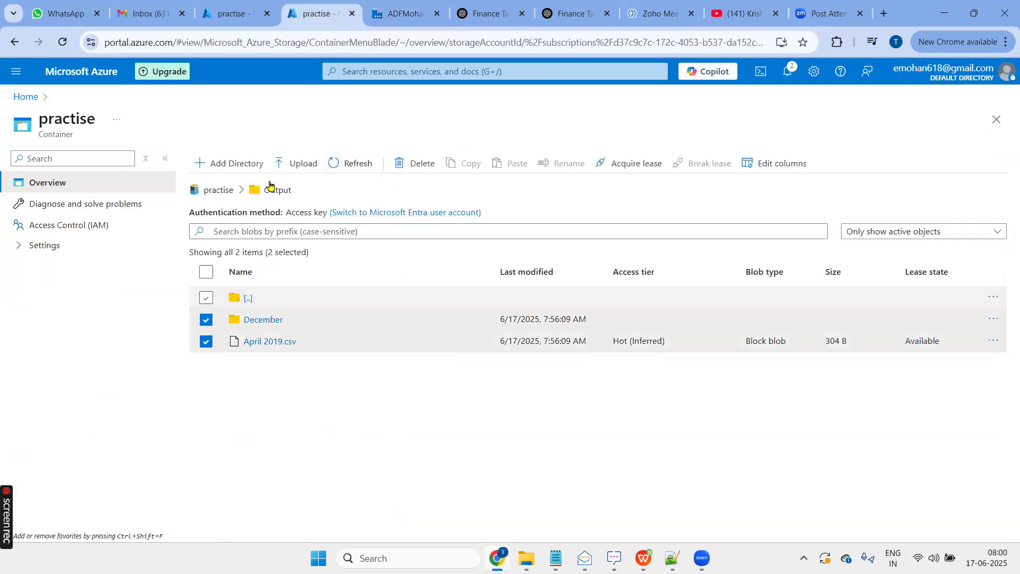
left_click(419, 164)
left_click(610, 414)
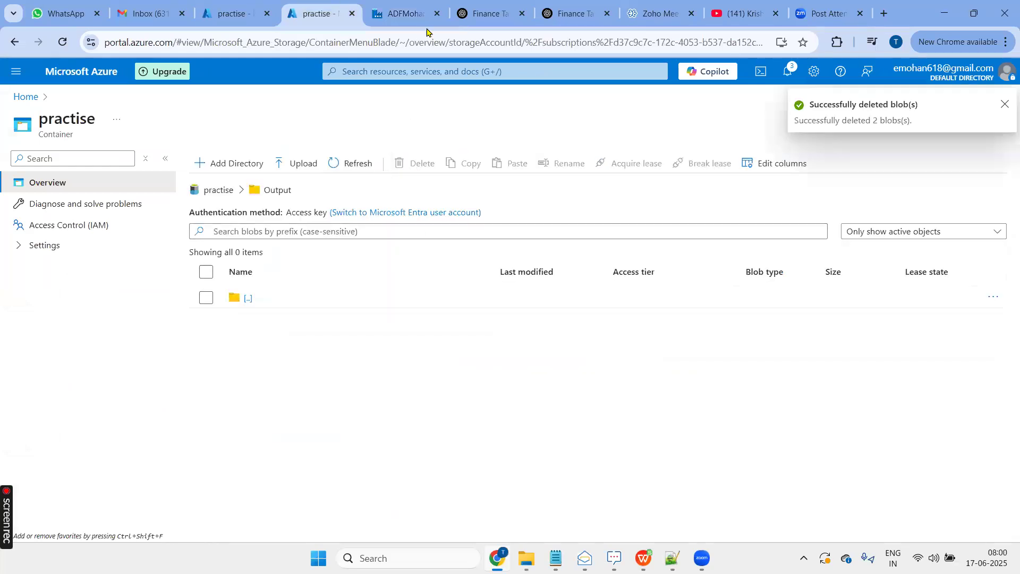
- Return to Data Factory, validate the Copy Activity Advance pipeline, and run it in debug mode
left_click(401, 15)
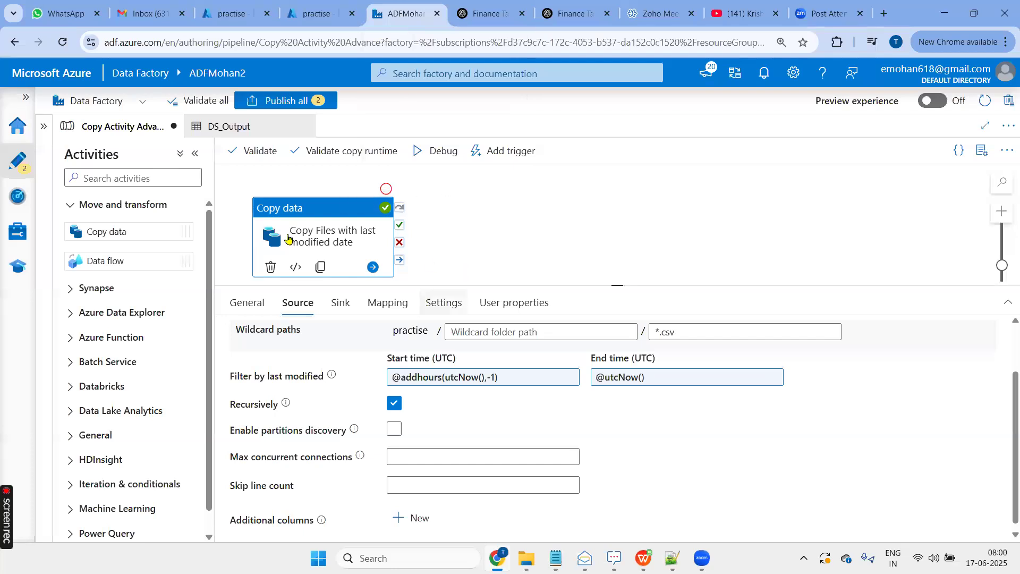
left_click(254, 151)
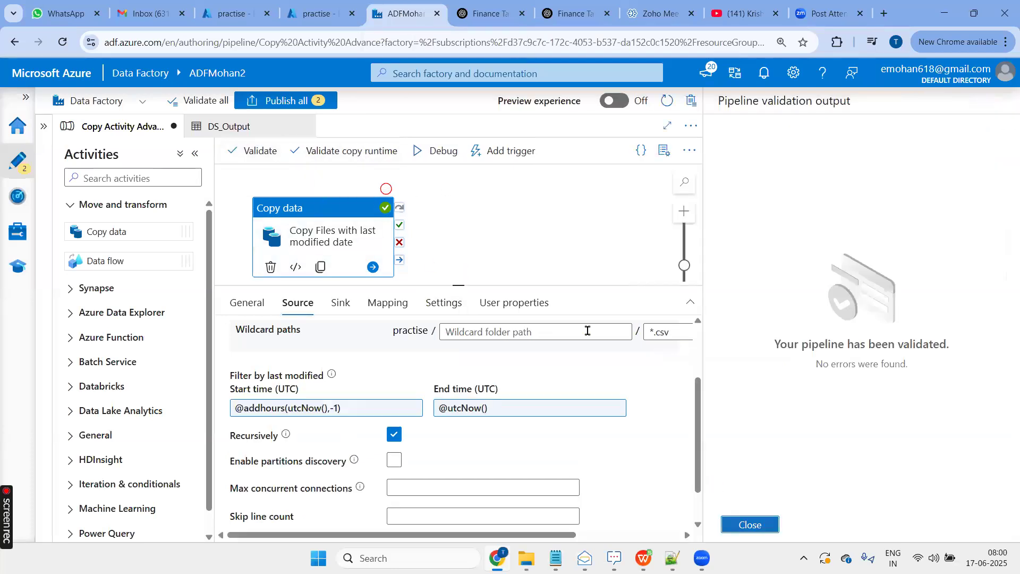
left_click(749, 525)
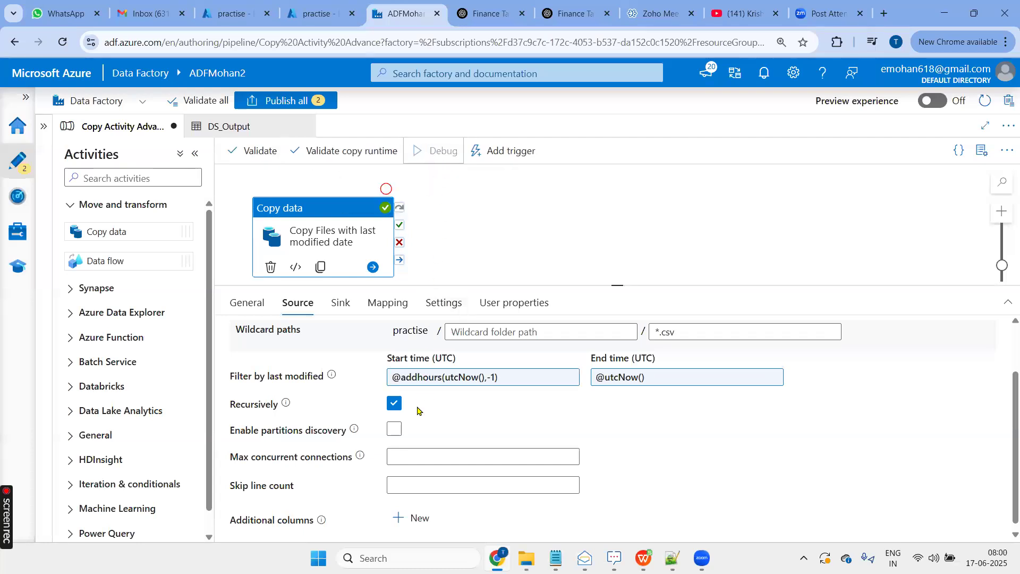
left_click(437, 160)
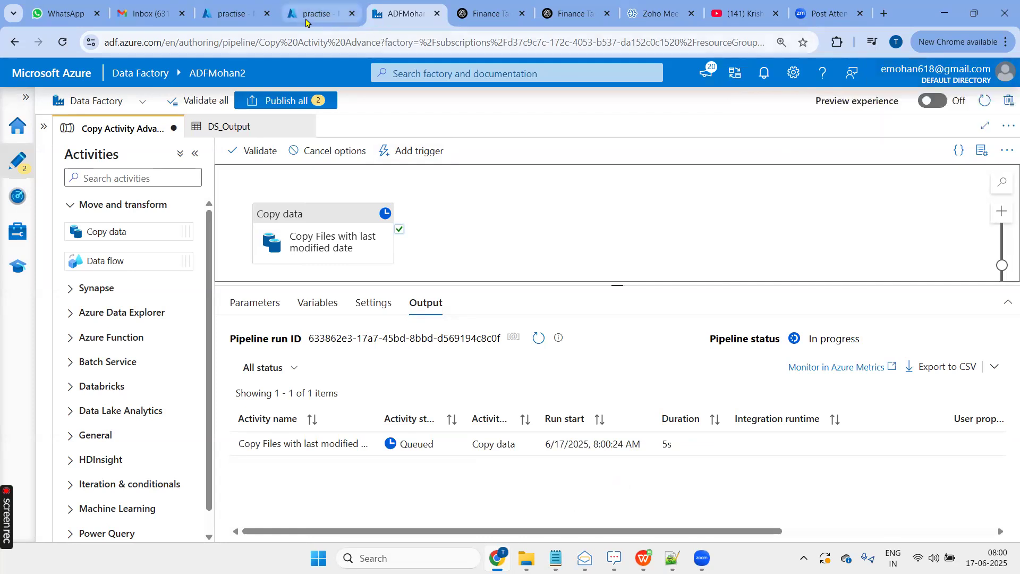
- Once the debug run finishes, refresh the Output folder in the Azure portal to check for copied files
mouse_move(306, 21)
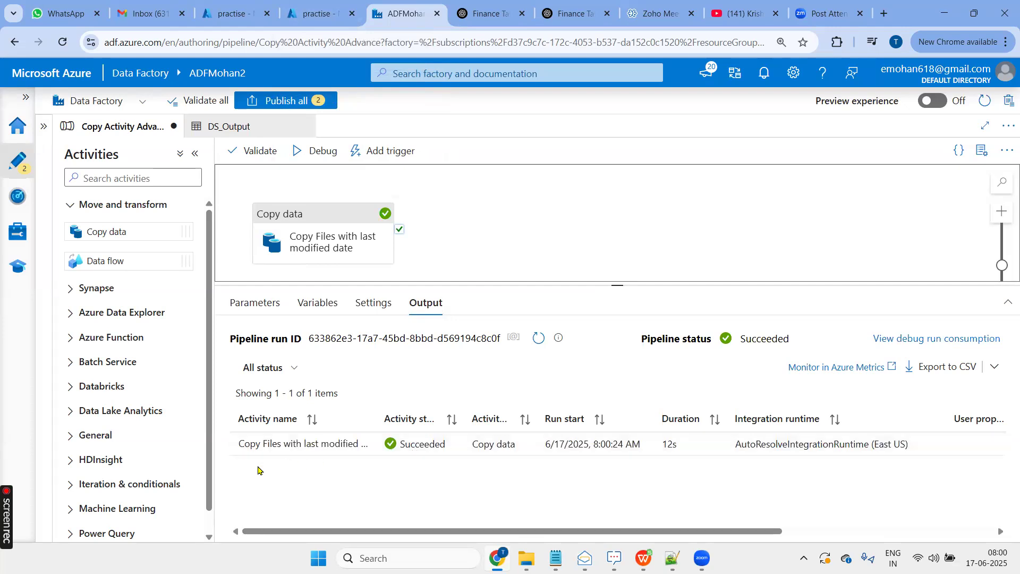
left_click(313, 13)
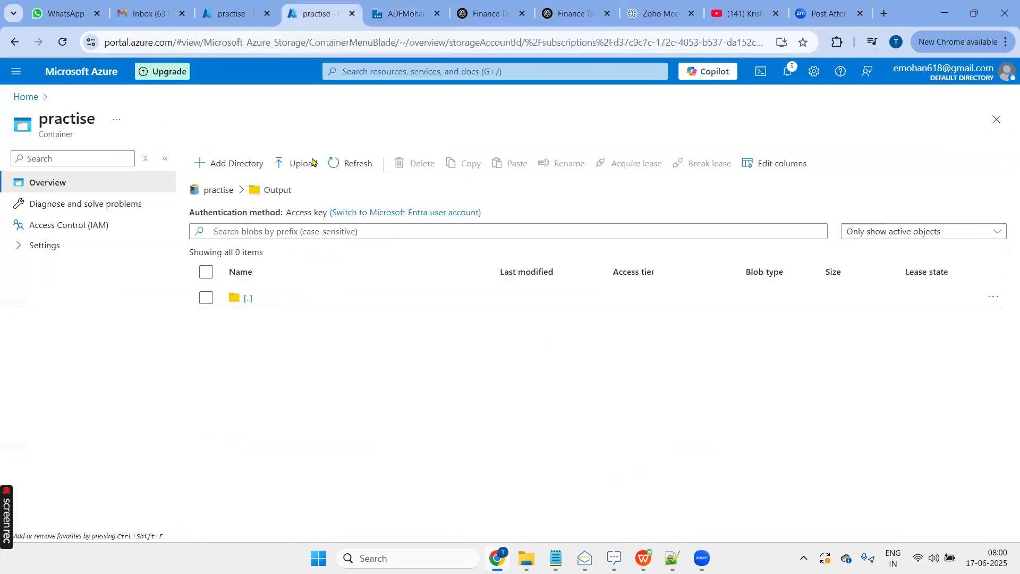
left_click(353, 164)
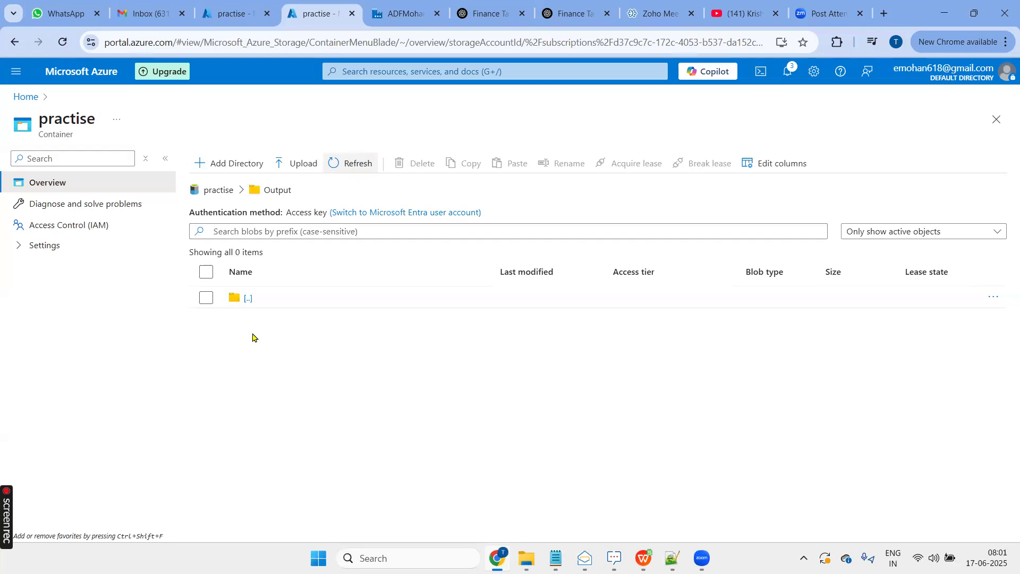
- In the Azure portal's Input folder, change the last row of Skiplines.csv to 3,d, save the file and close it
left_click(232, 19)
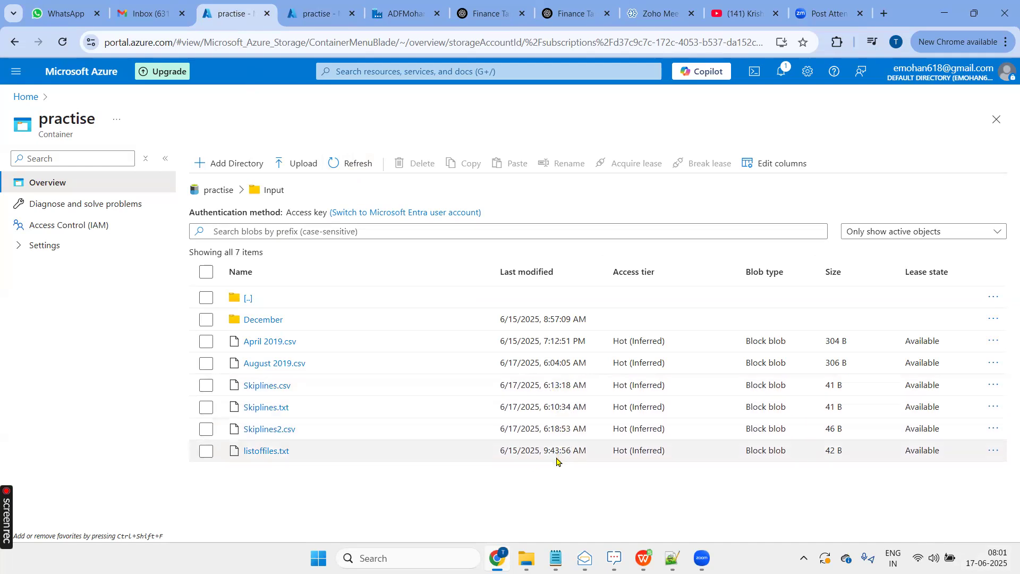
left_click(261, 387)
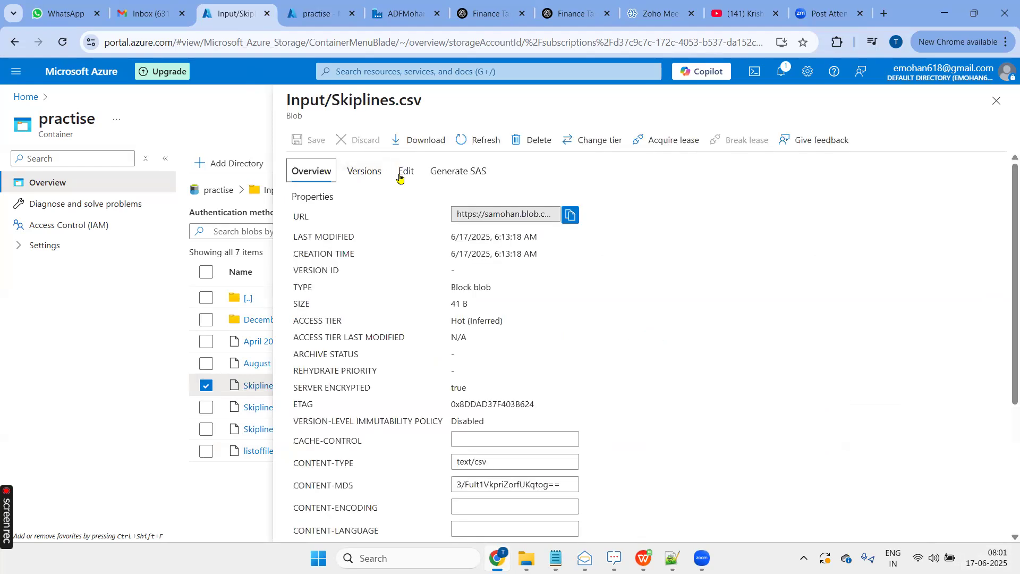
left_click(403, 174)
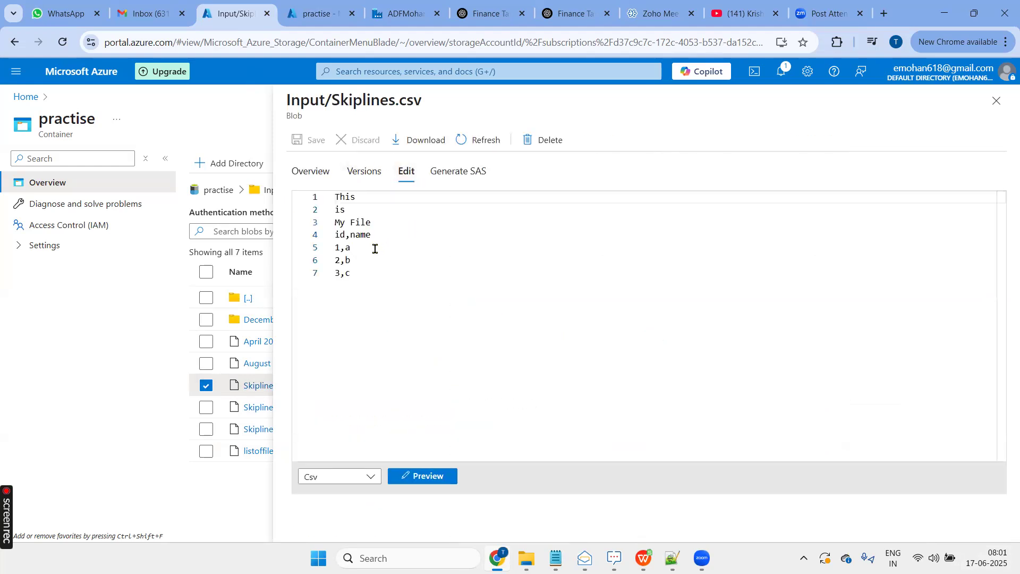
left_click(367, 249)
key("Down")
key("Down")
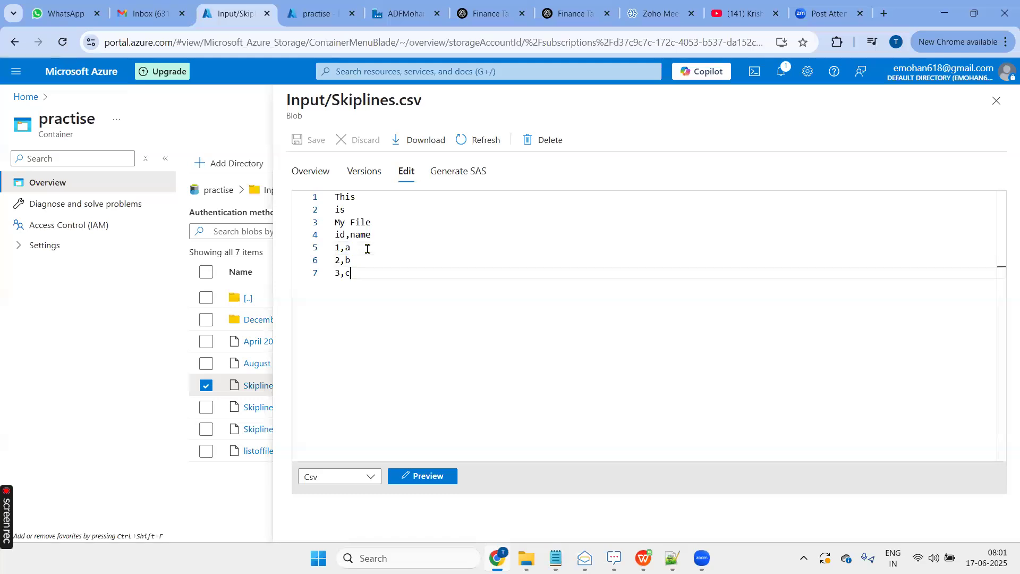
key("BackSpace")
type("d")
key("ctrl+s")
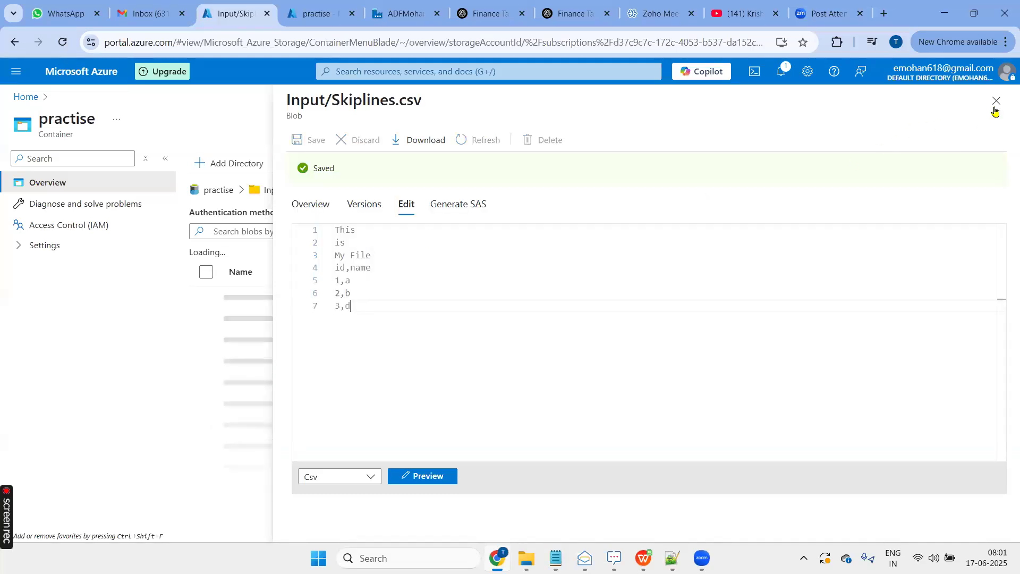
left_click(996, 101)
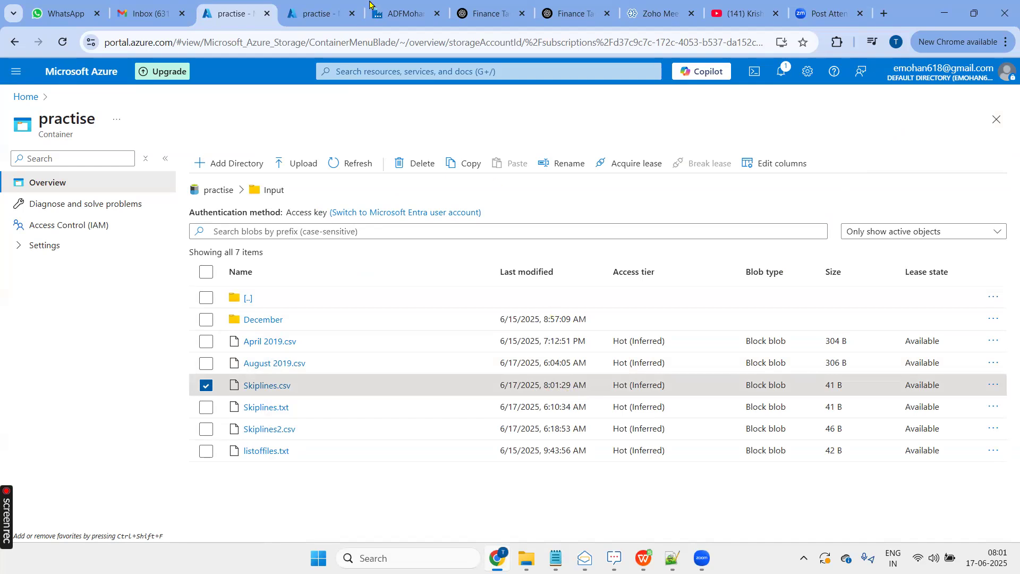
- Run the Copy Activity Advance pipeline in debug mode in Data Factory, and once it finishes refresh the Output folder in the Azure portal
left_click(397, 16)
left_click(325, 153)
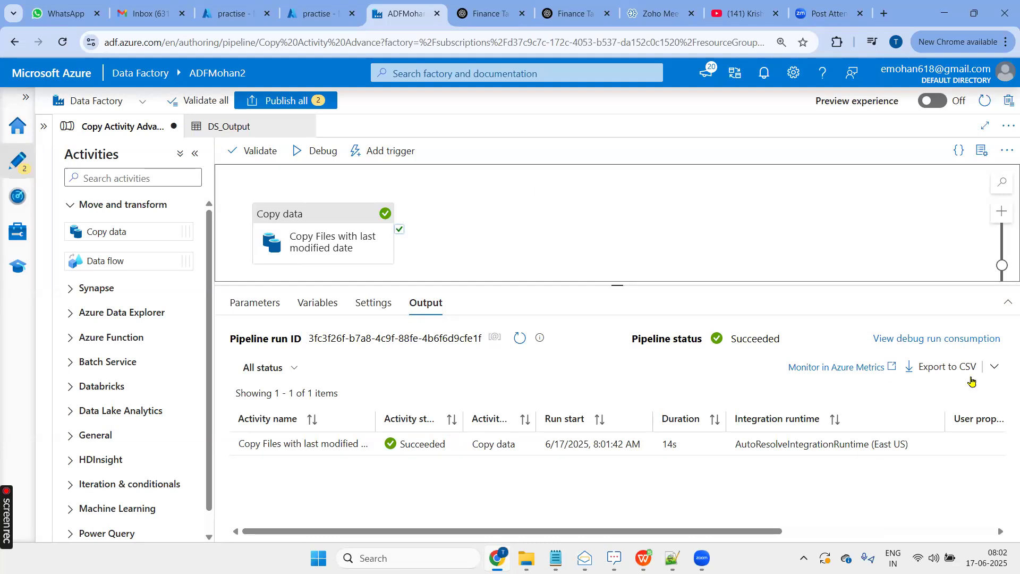
left_click(315, 11)
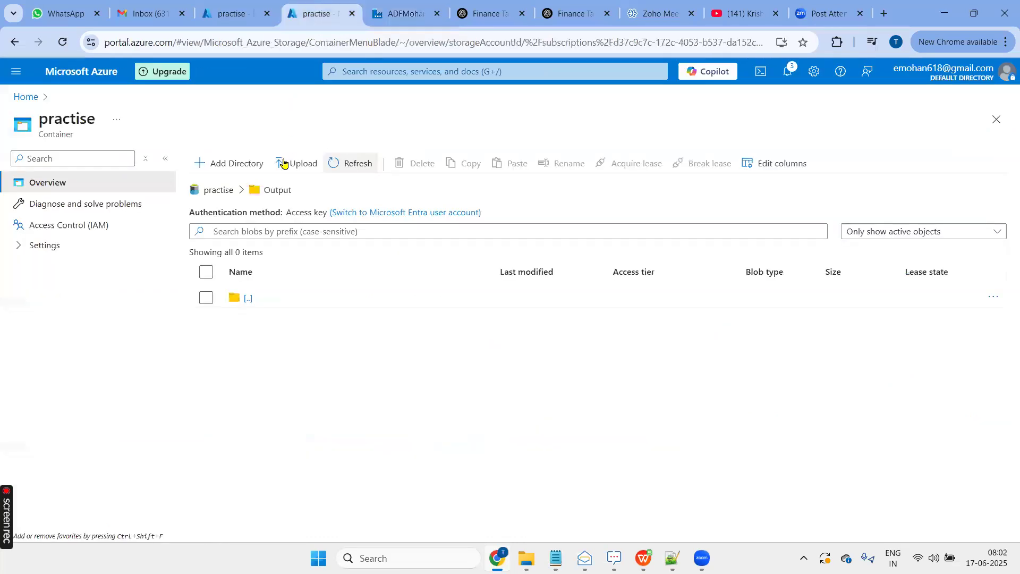
left_click(352, 163)
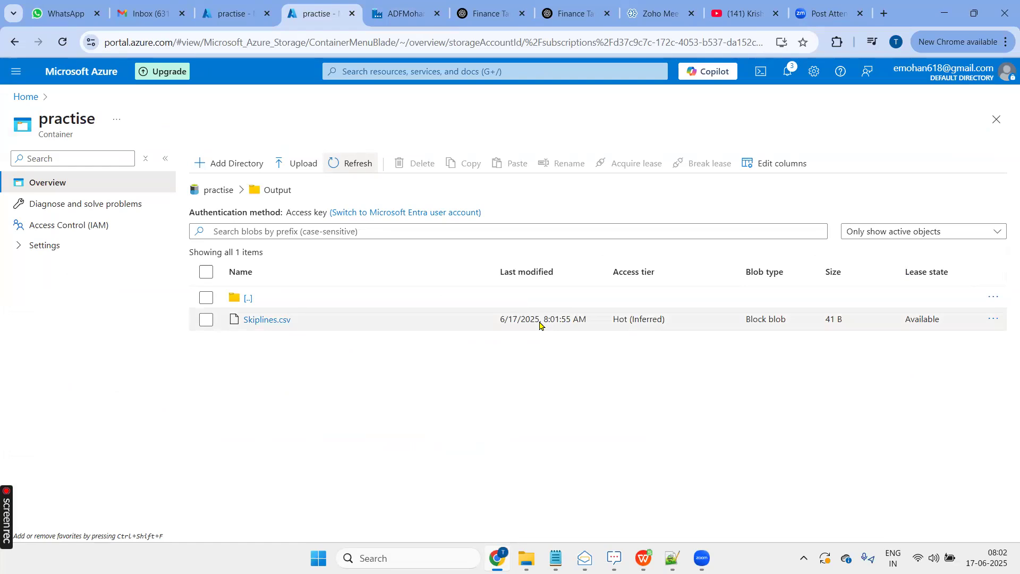
- Return to Data Factory and review the copy activity's last modified filter expressions and the pipeline's debug run output
left_click(395, 15)
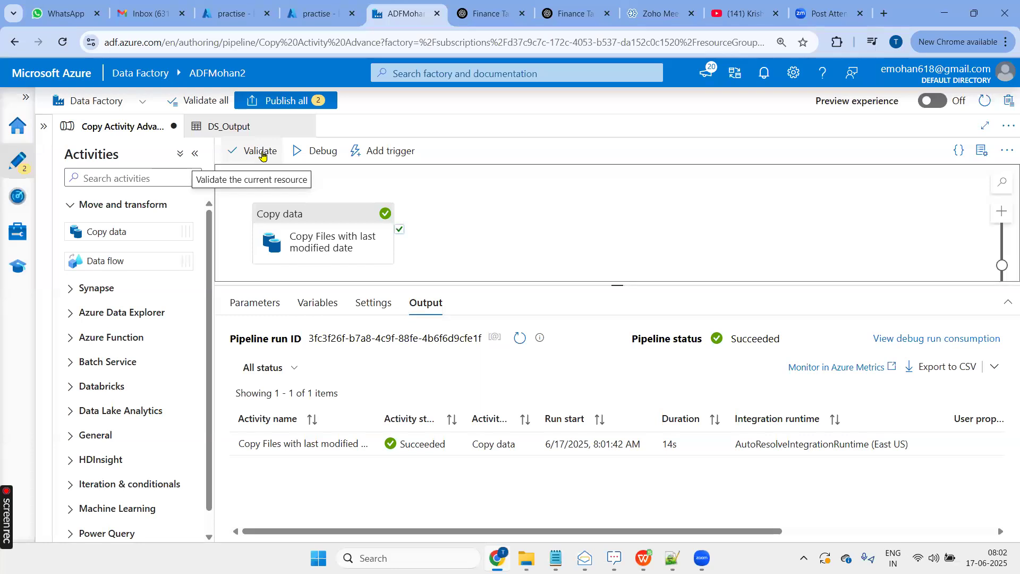
left_click(266, 306)
left_click(337, 222)
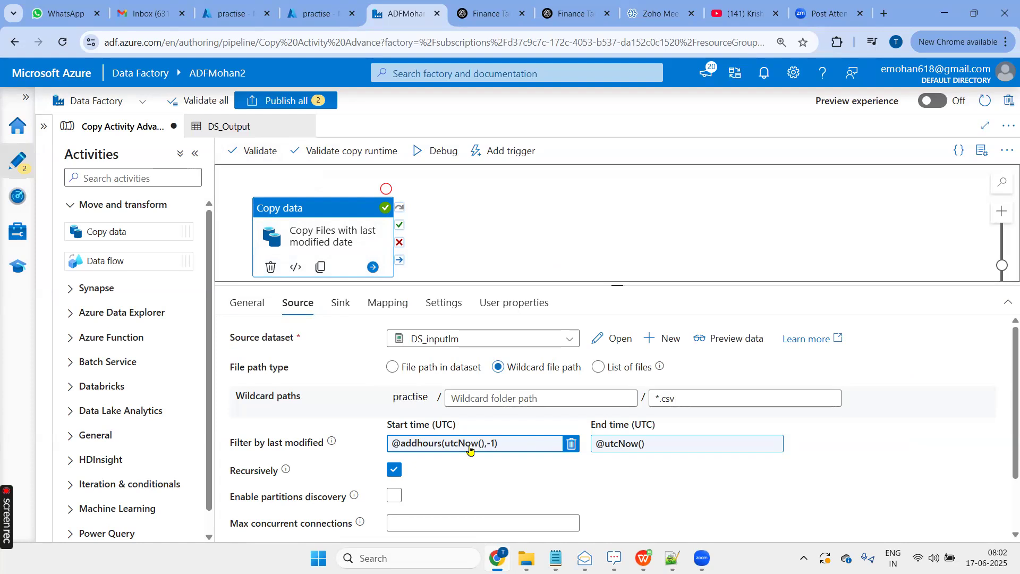
left_click(525, 219)
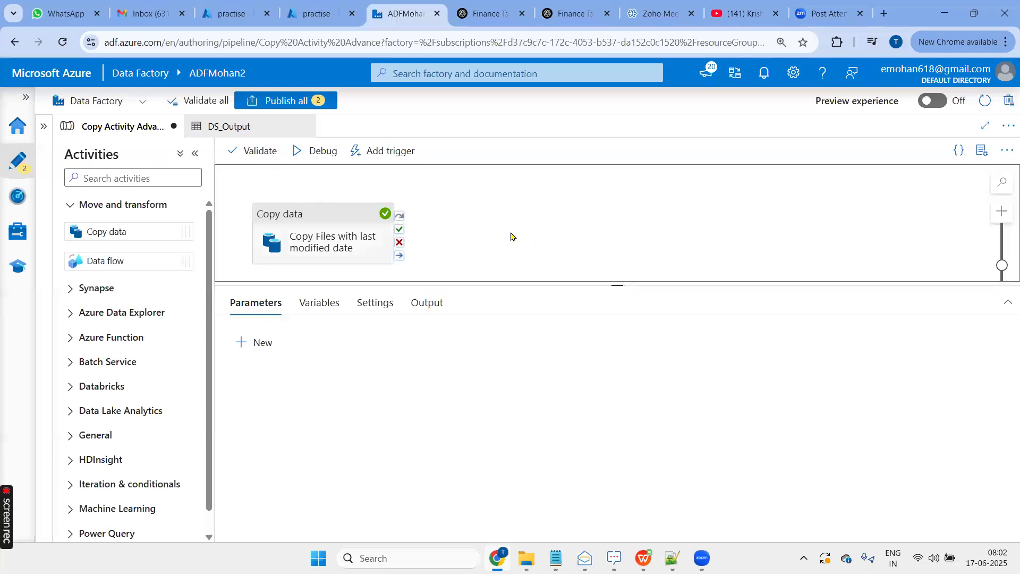
left_click(330, 219)
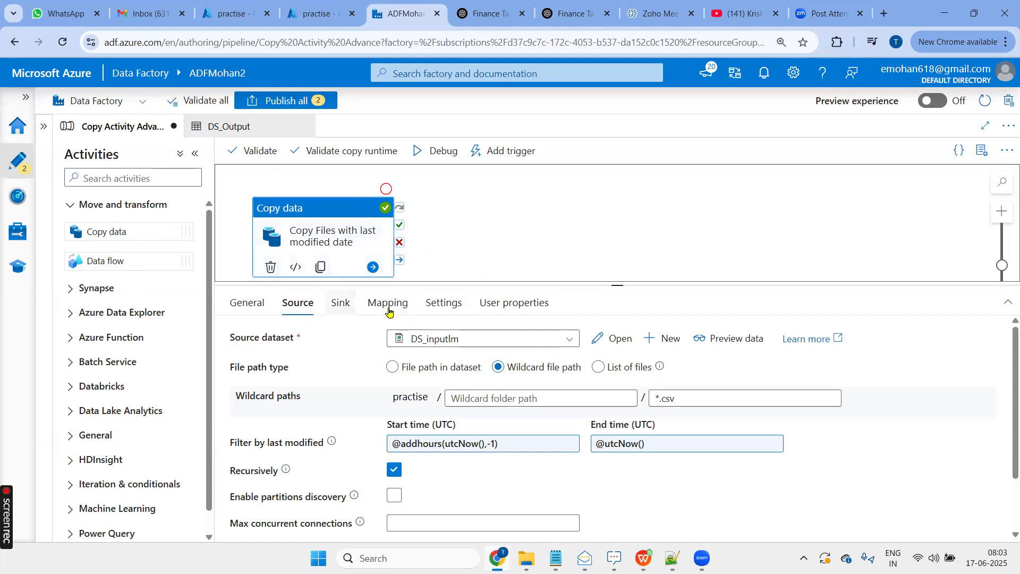
left_click(628, 234)
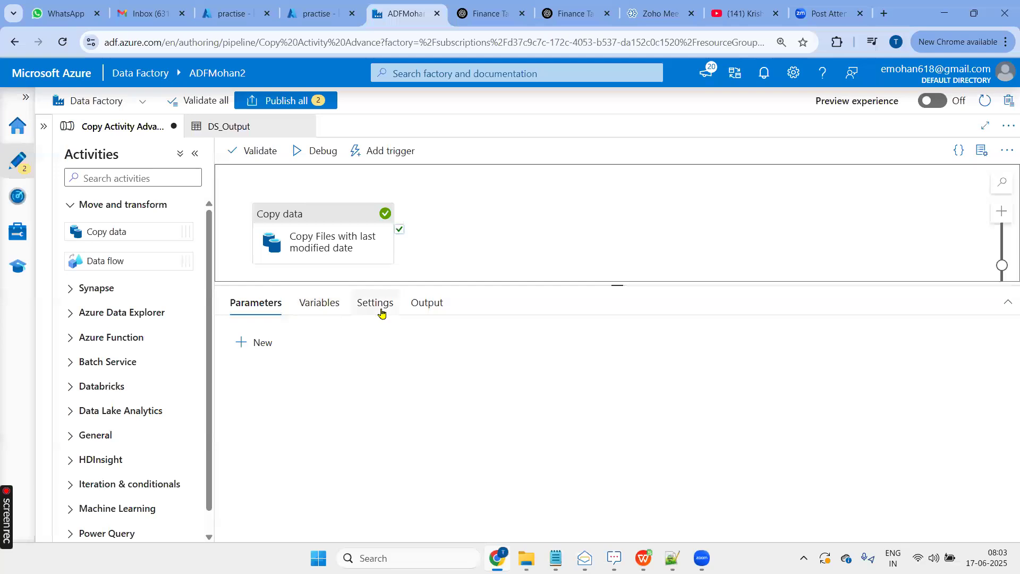
left_click(418, 313)
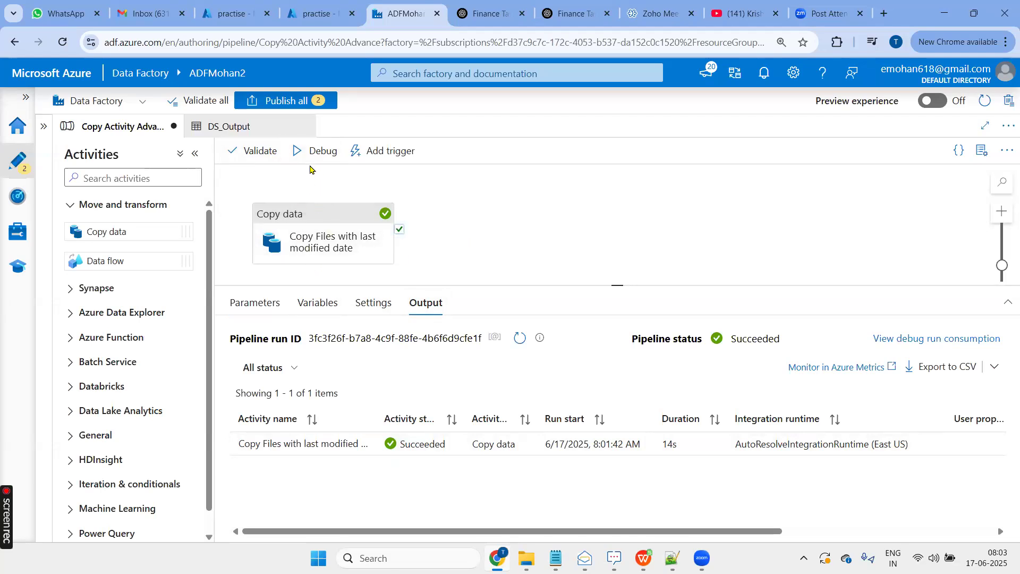
- Add a pipeline parameter named SartDate of type String with the default value 6/14/2025, 12:00:00 AM
left_click(267, 306)
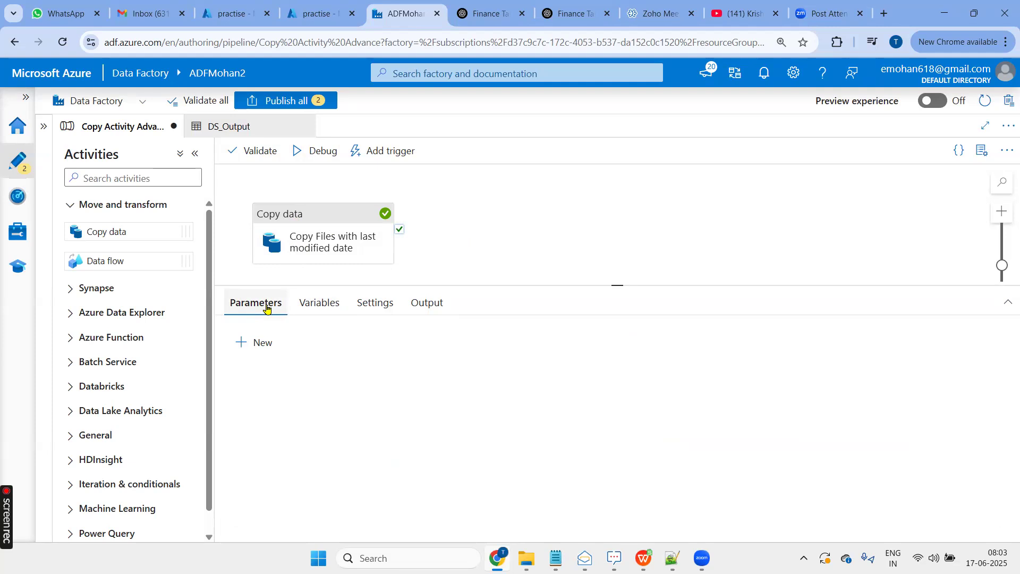
left_click(259, 343)
left_click(305, 398)
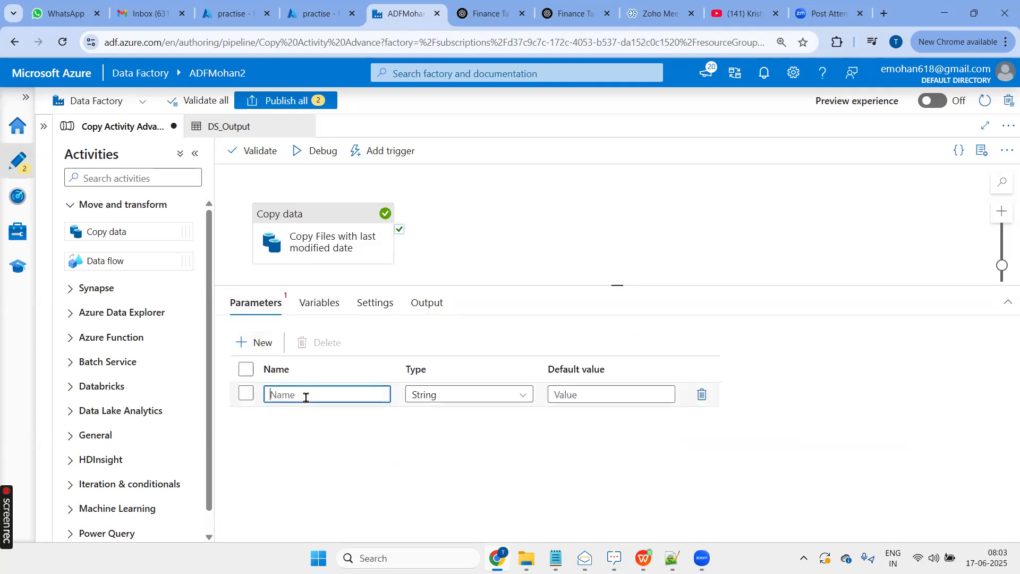
type("SartDate")
left_click(606, 394)
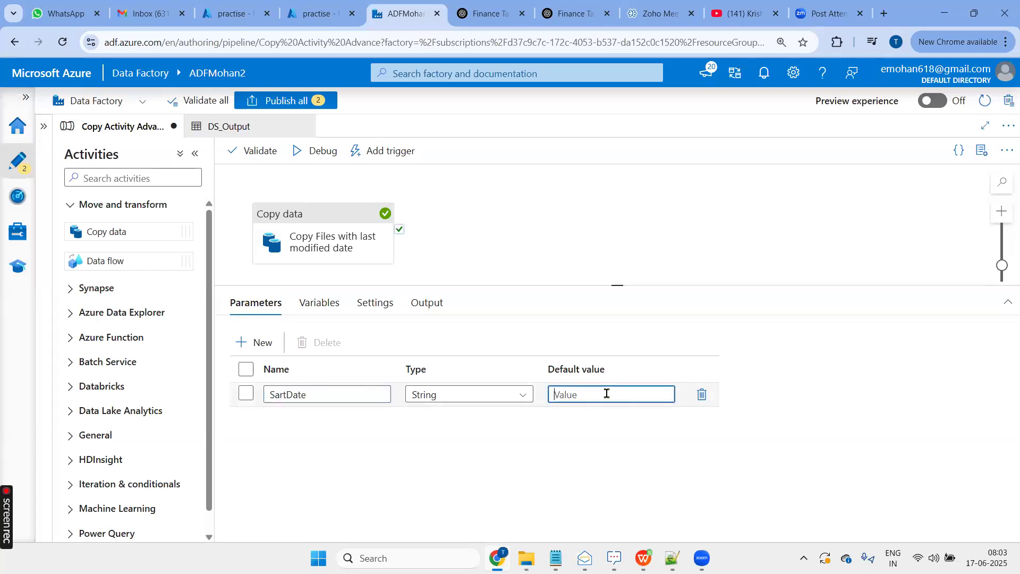
key("ctrl+v")
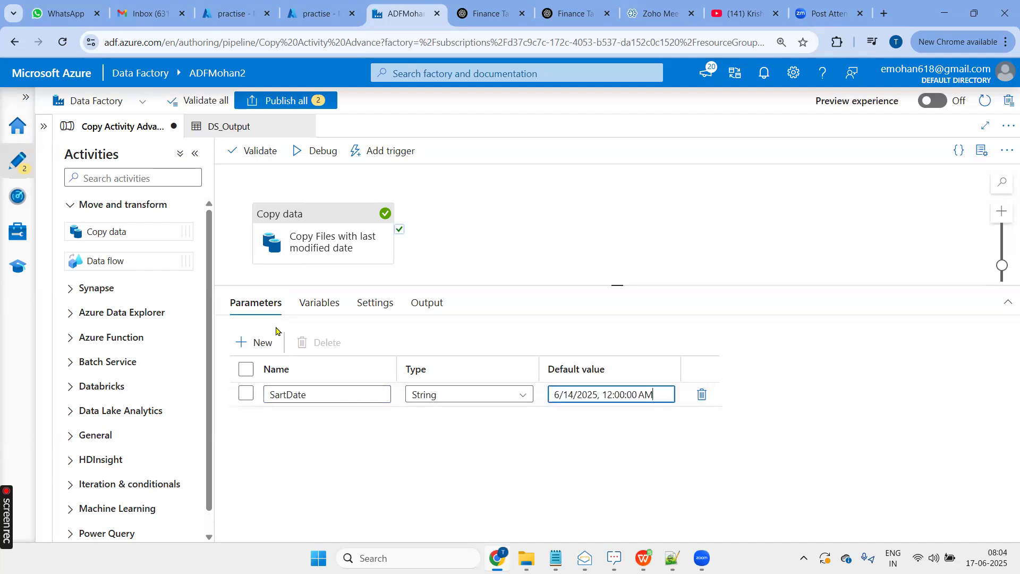
- Add a String parameter EndDate with default value 6/14/2025, 12:00:00 AM, and check the Input files' modified dates in the Azure portal
left_click(263, 343)
left_click(308, 417)
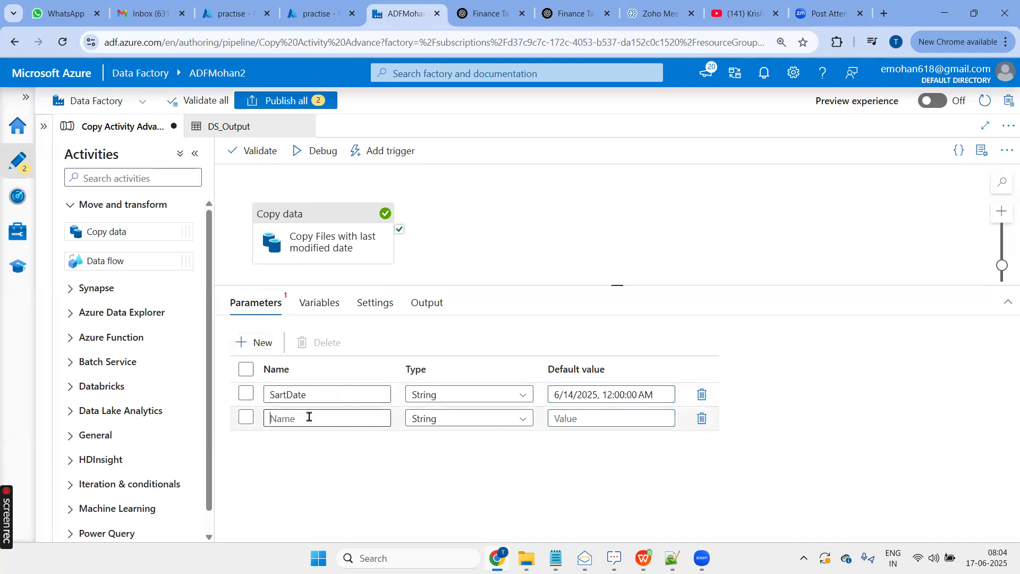
type("EndDa")
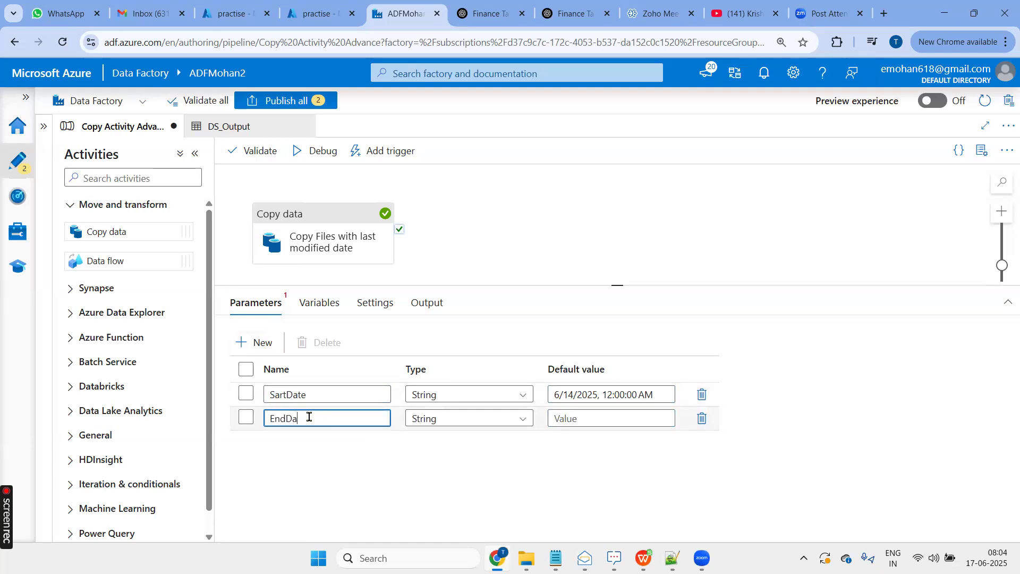
left_click(600, 416)
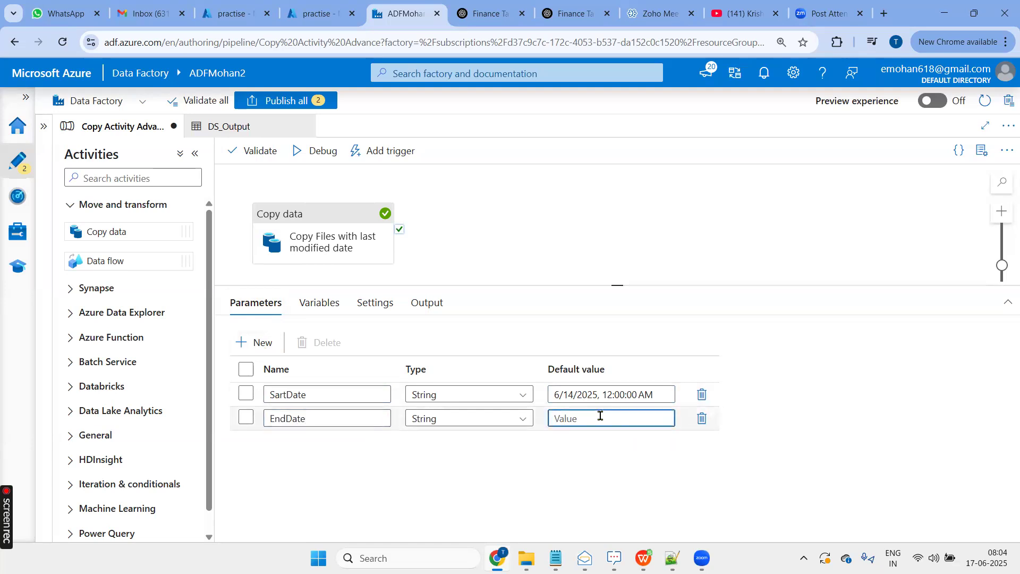
key("ctrl+v")
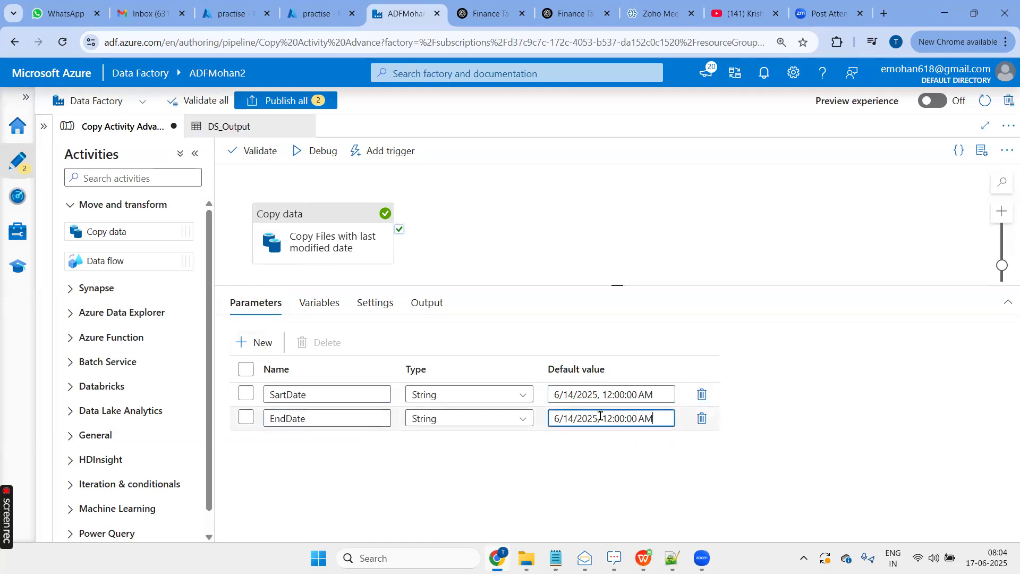
left_click(235, 20)
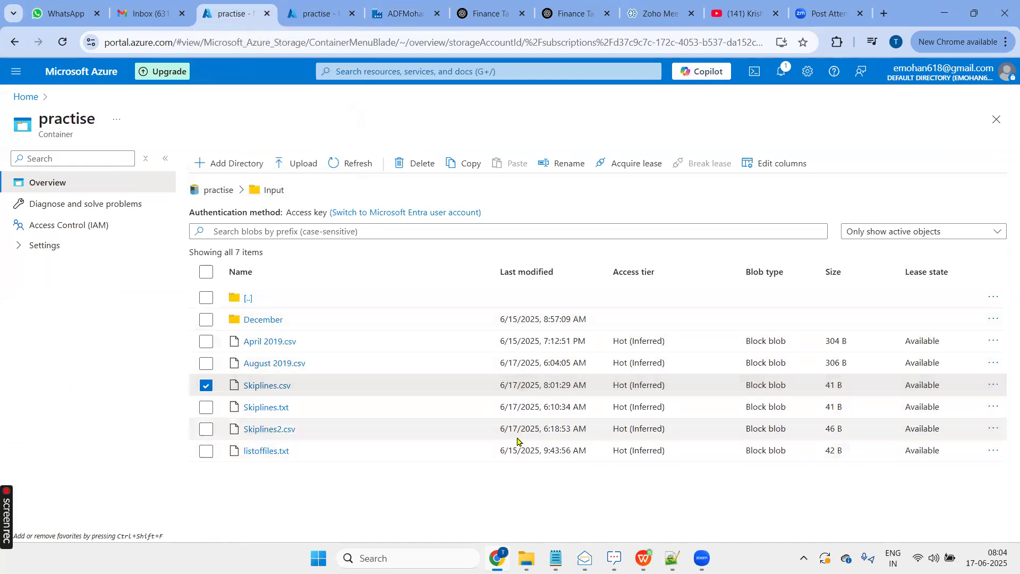
left_click(395, 13)
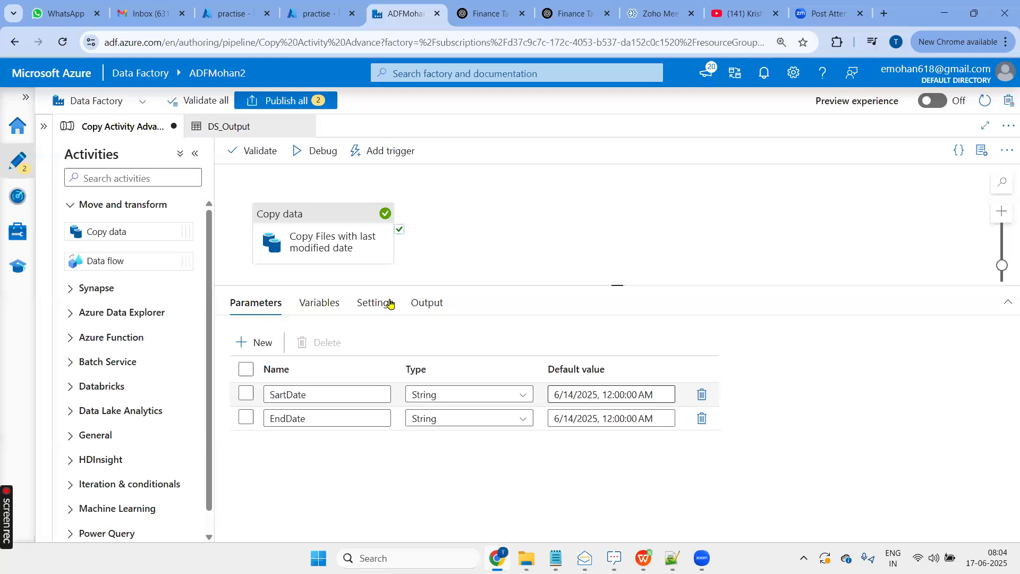
left_click(324, 219)
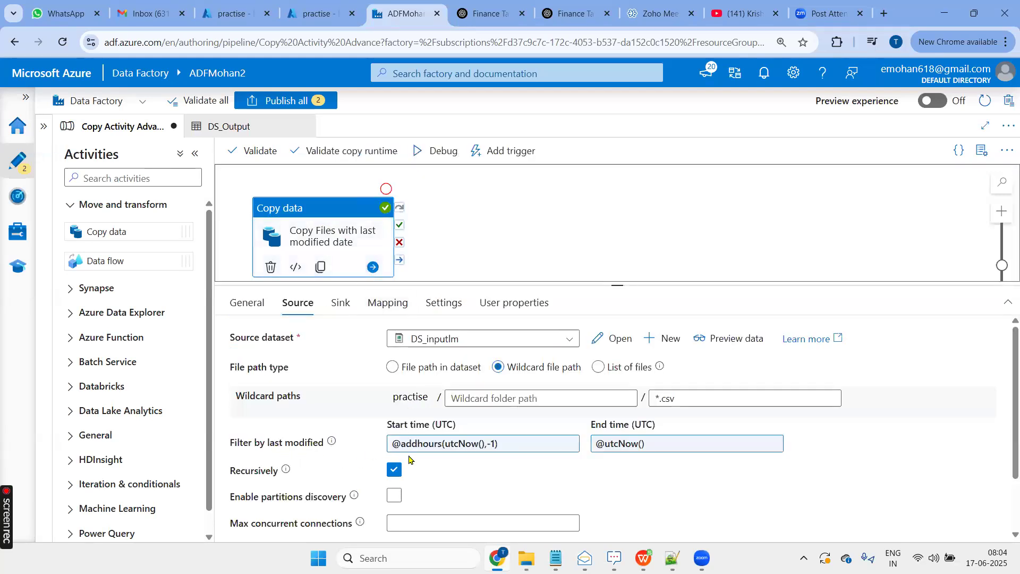
left_click(529, 449)
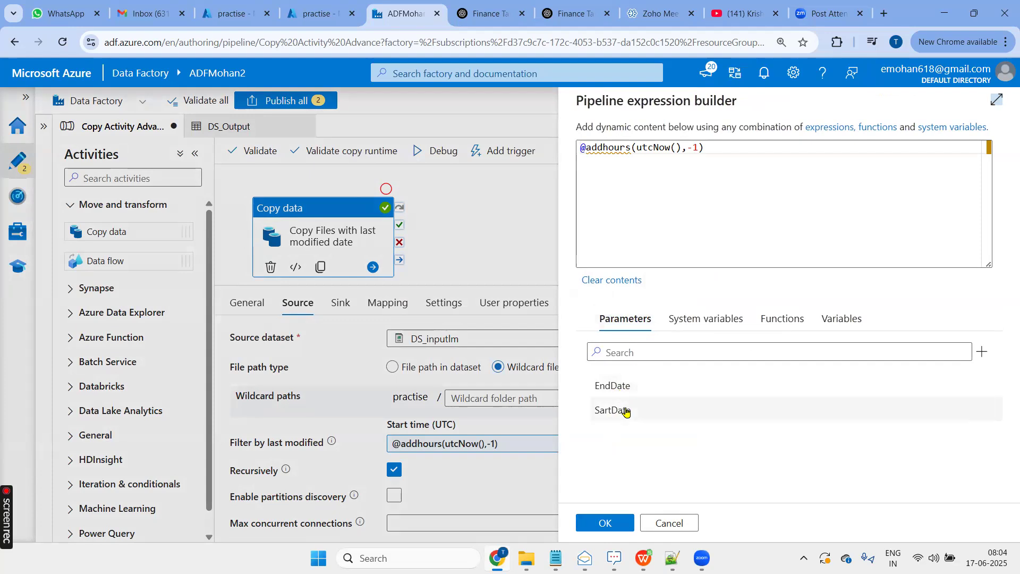
left_click(725, 171)
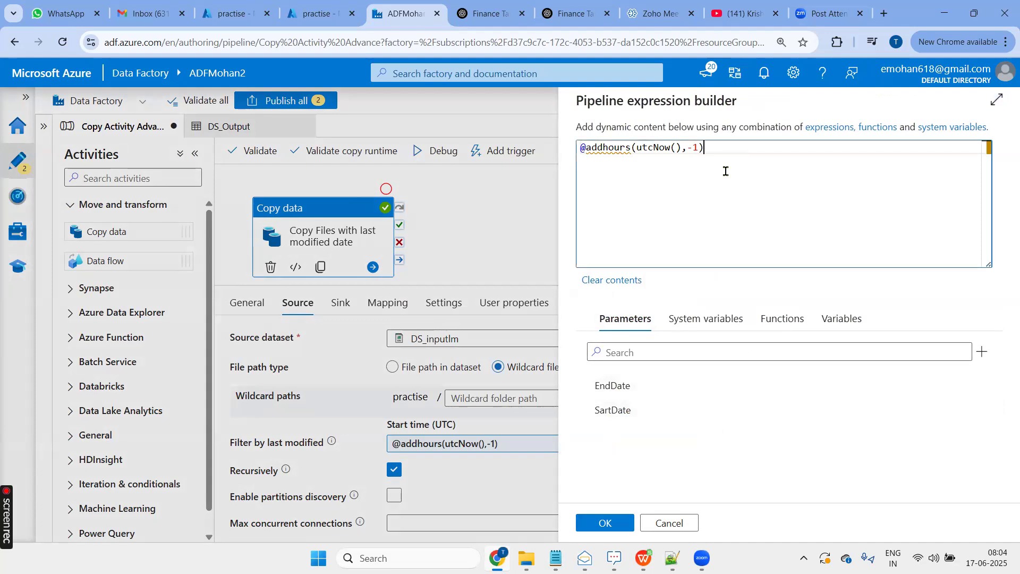
key("ctrl+a")
key("BackSpace")
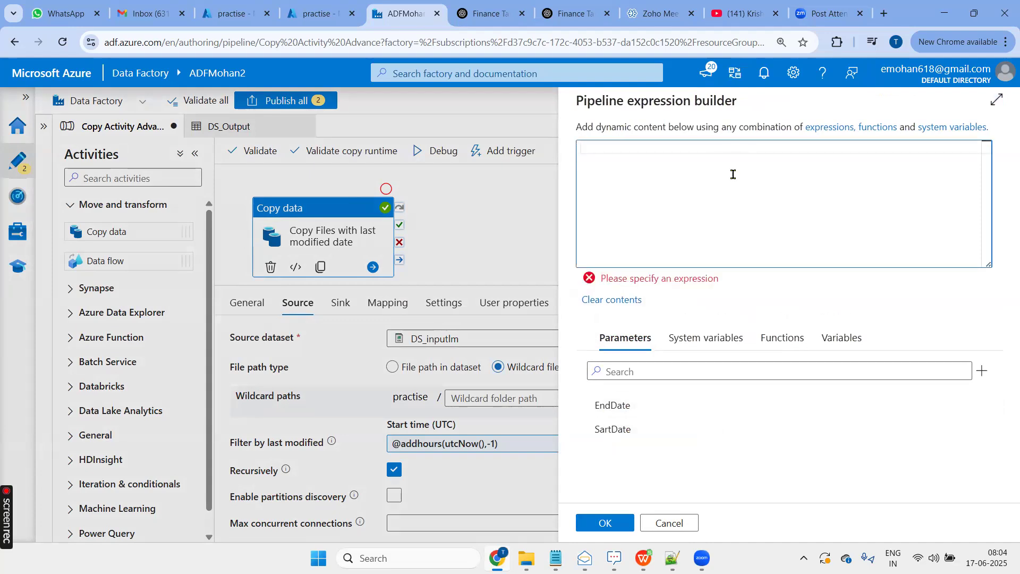
left_click(617, 429)
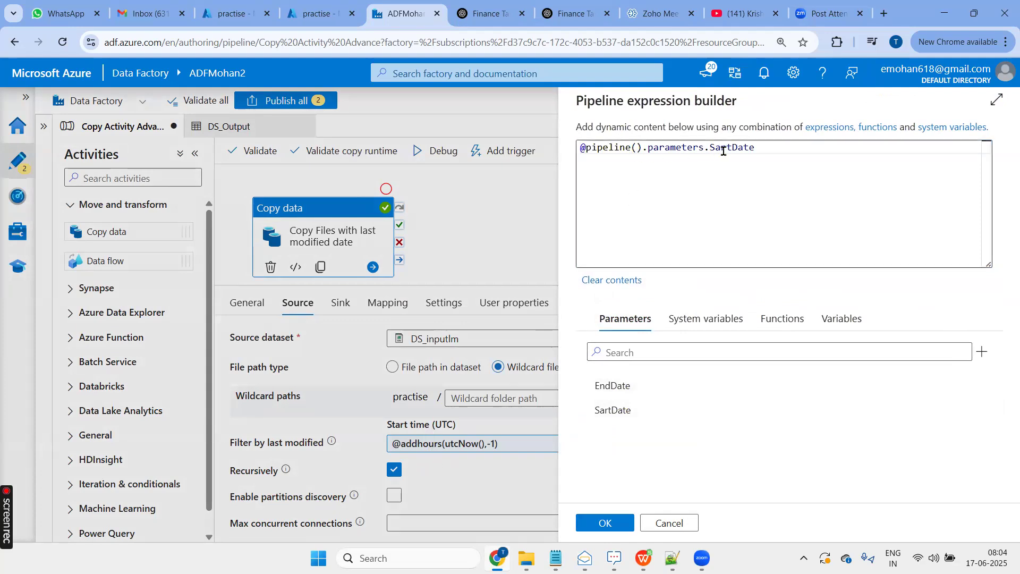
double_click(741, 147)
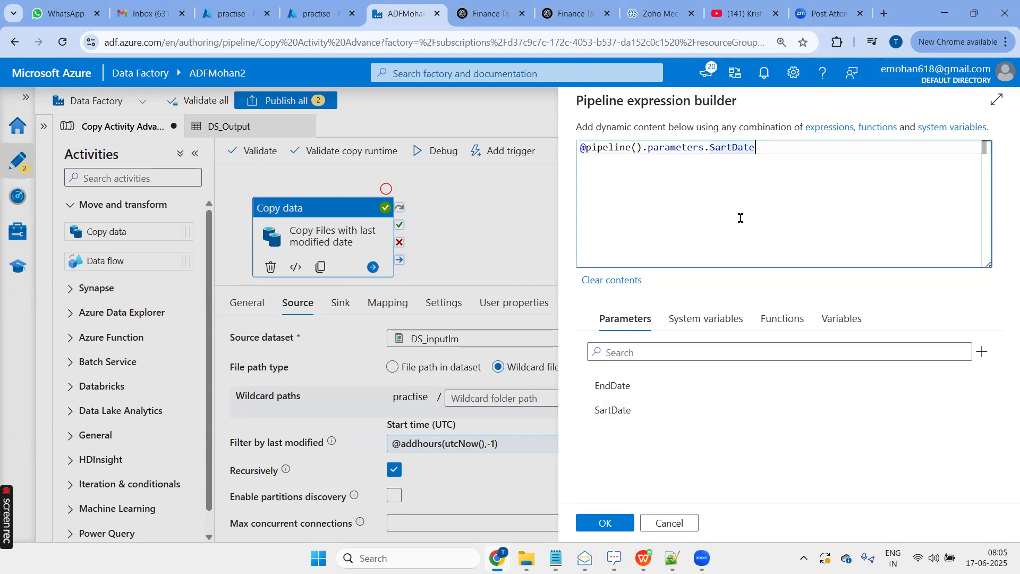
left_click(604, 523)
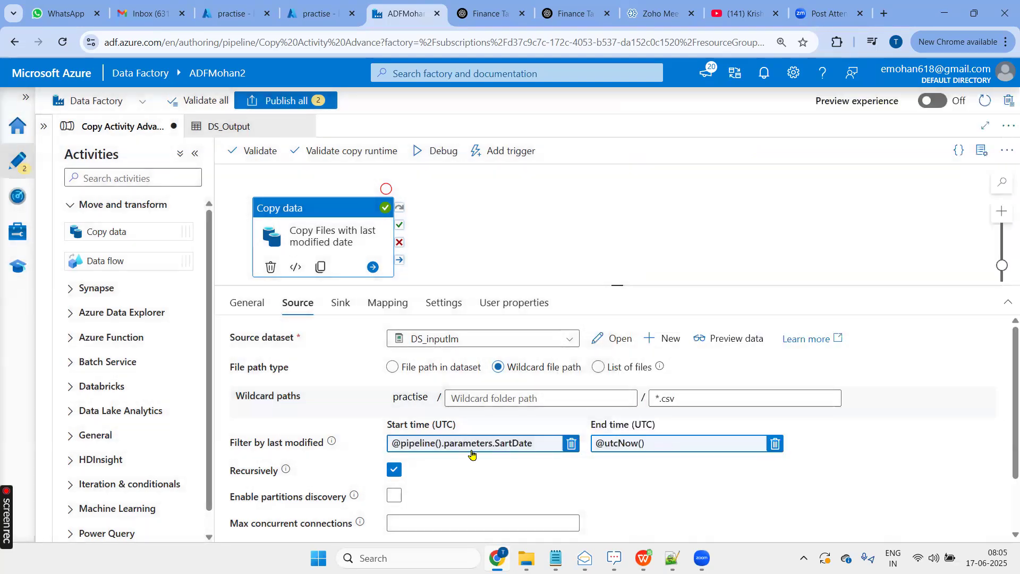
left_click(689, 449)
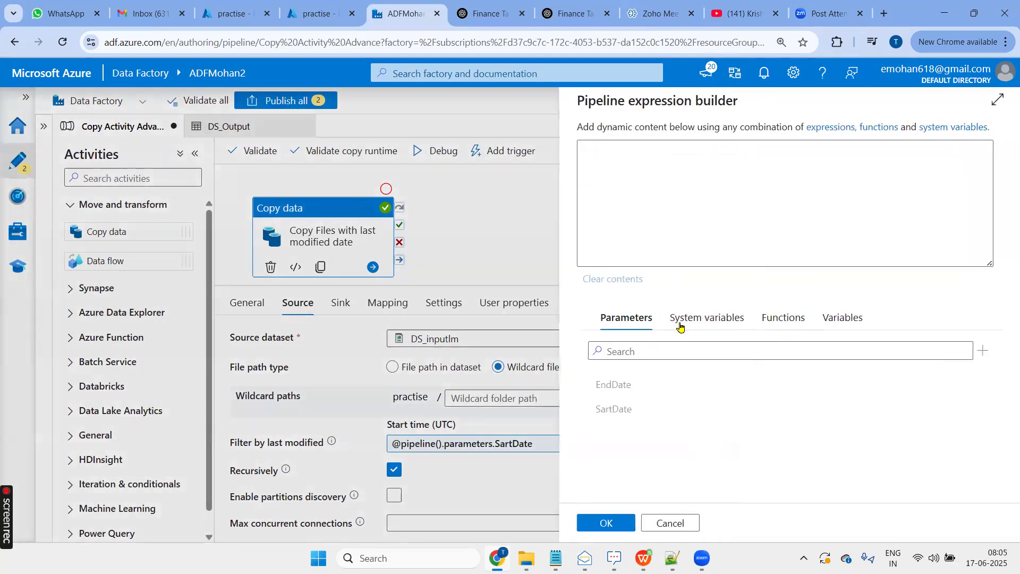
key("ctrl+a")
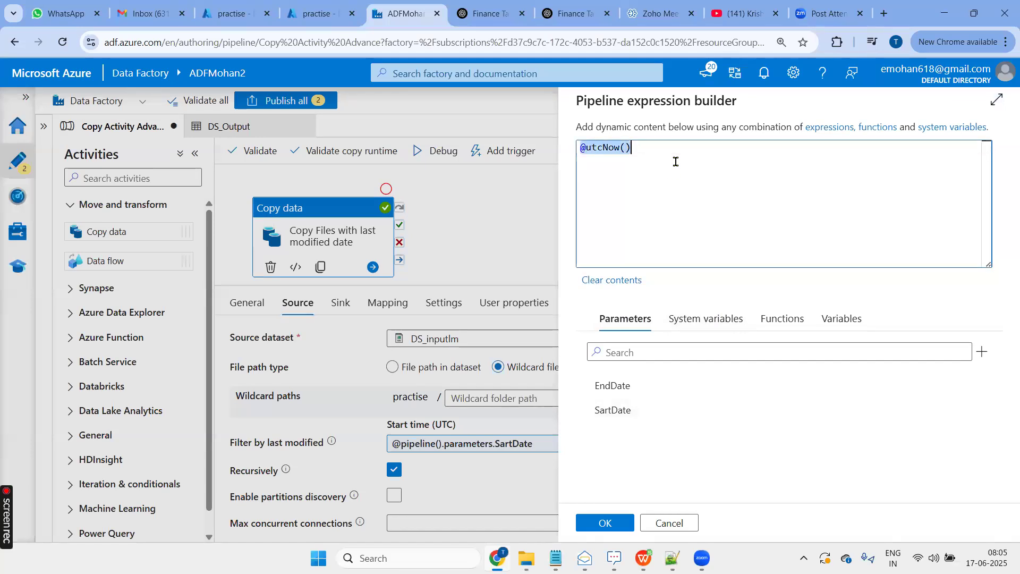
key("BackSpace")
left_click(613, 387)
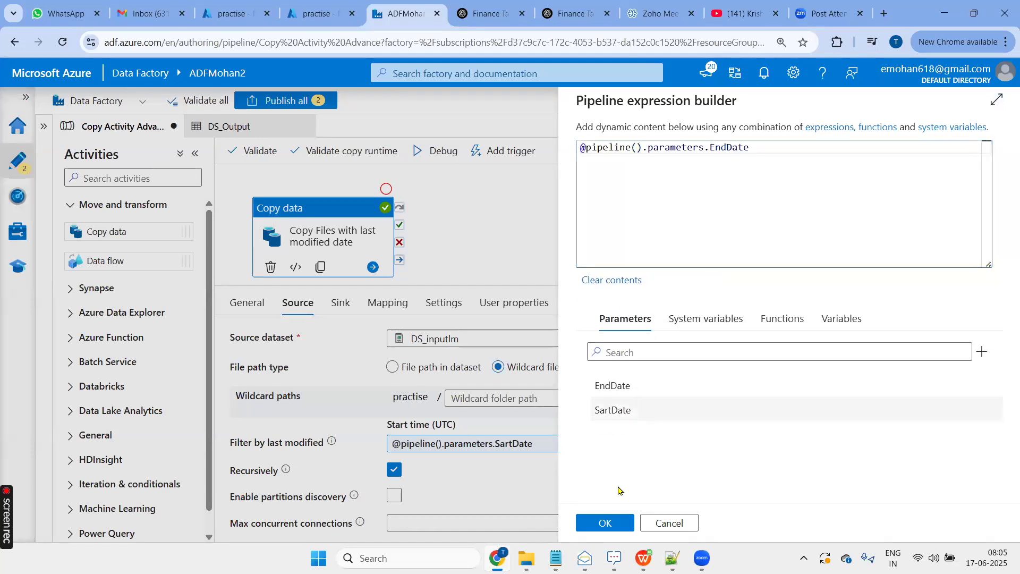
left_click(605, 523)
- Validate the whole pipeline and dismiss the validation output
left_click(656, 232)
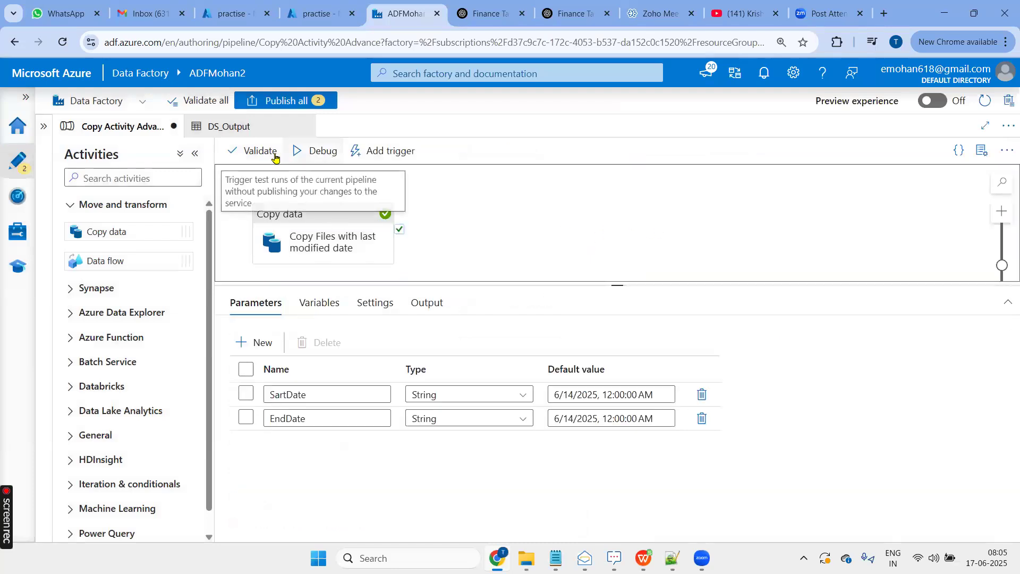
left_click(249, 151)
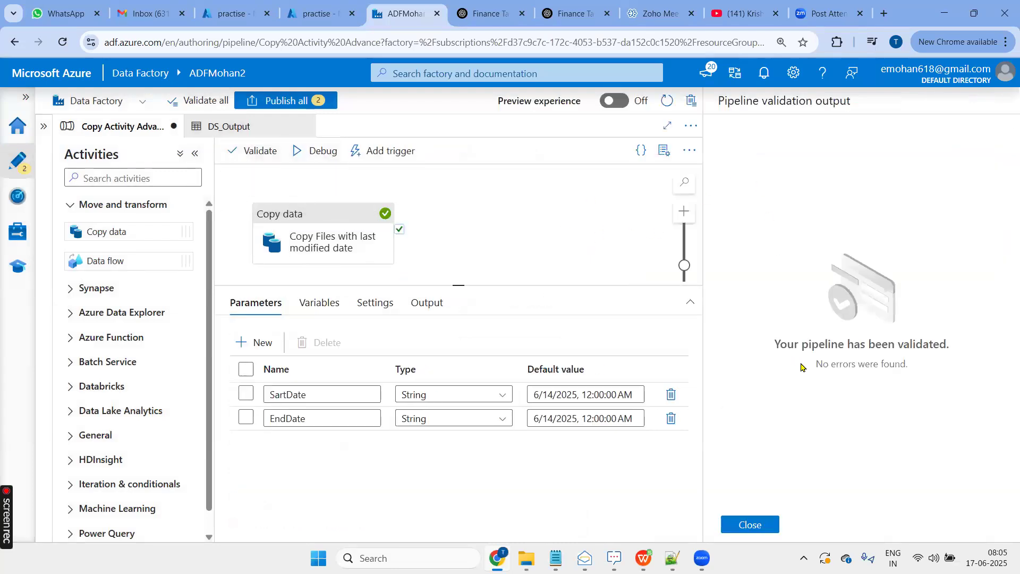
left_click(749, 524)
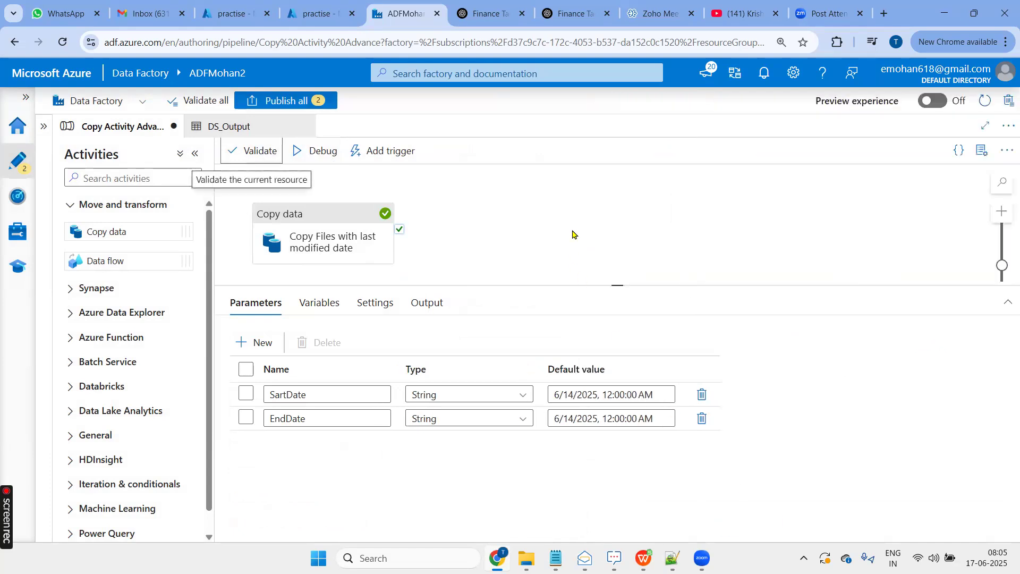
- Debug the pipeline with SartDate set to 6/16/2025, 12:00:00 AM and EndDate set to 6/18/2025, 12:00:00 AM
left_click(320, 151)
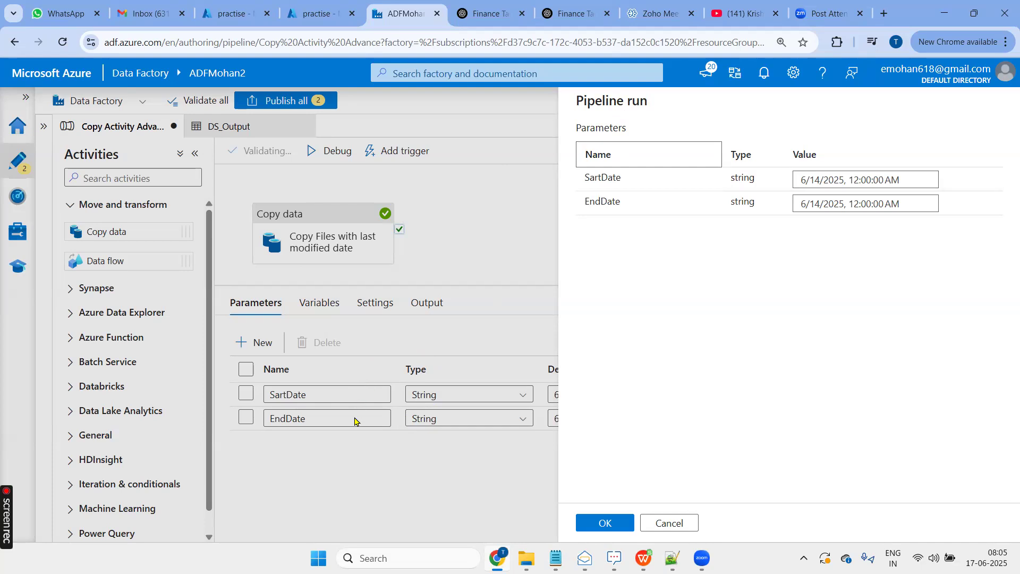
left_click(821, 181)
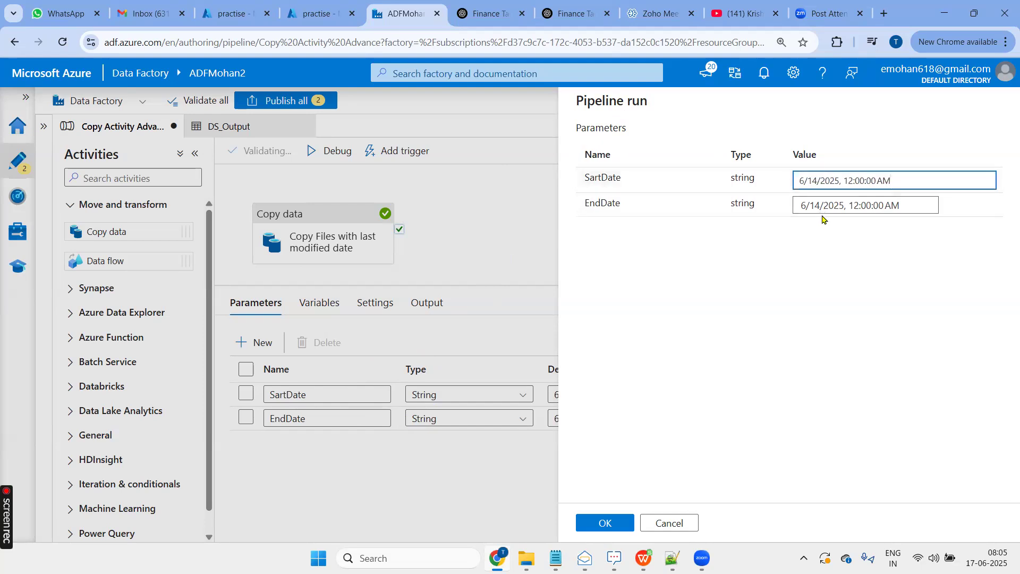
key("shift+Left")
key("shift+Left")
type("16")
left_click(824, 204)
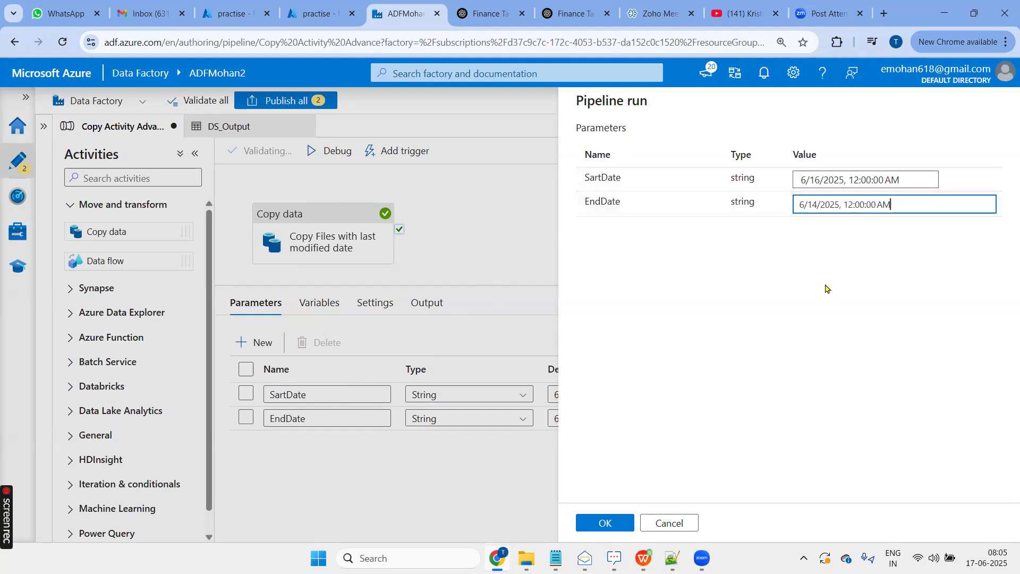
key("Left")
key("shift+Left")
key("shift+Left")
type("18")
key("Return")
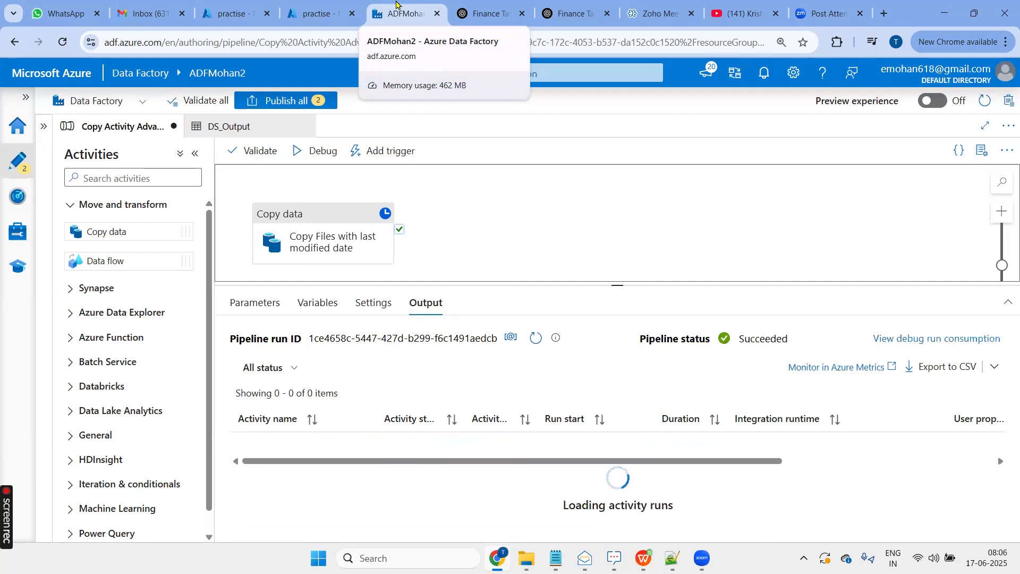
- Refresh the Output folder in the Azure portal and compare its copied files with the Input folder's modified dates
left_click(316, 13)
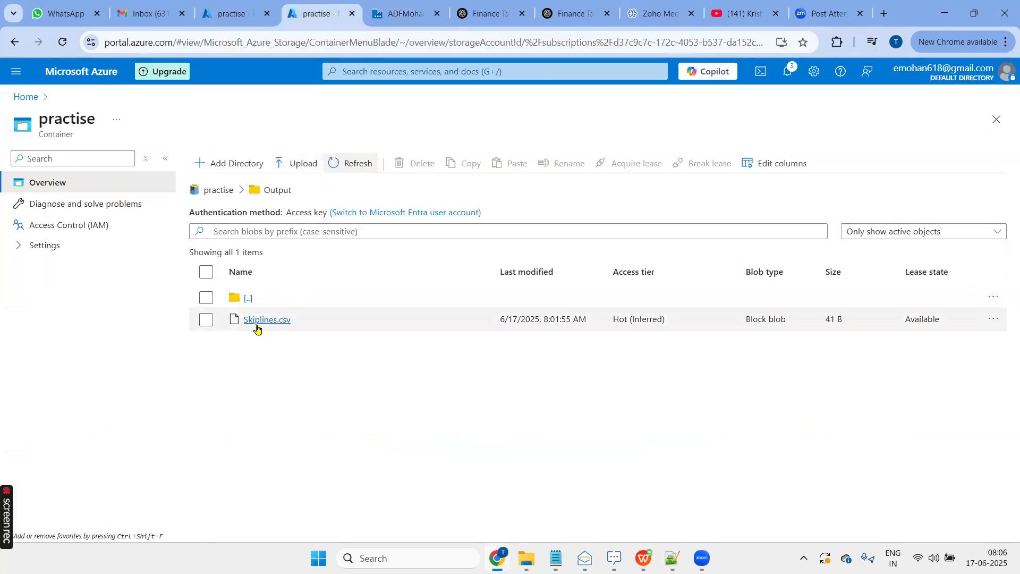
left_click(342, 165)
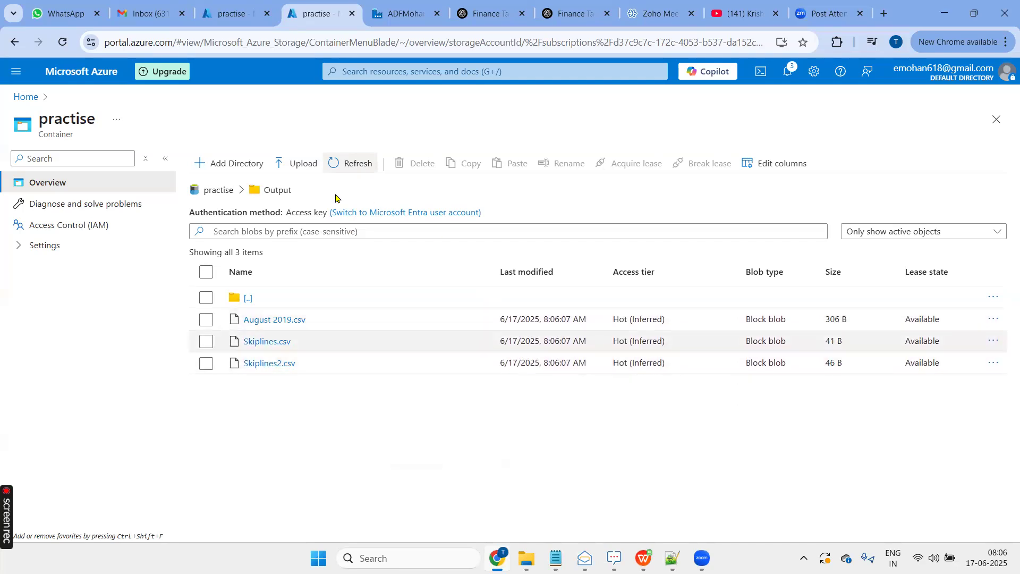
left_click(224, 20)
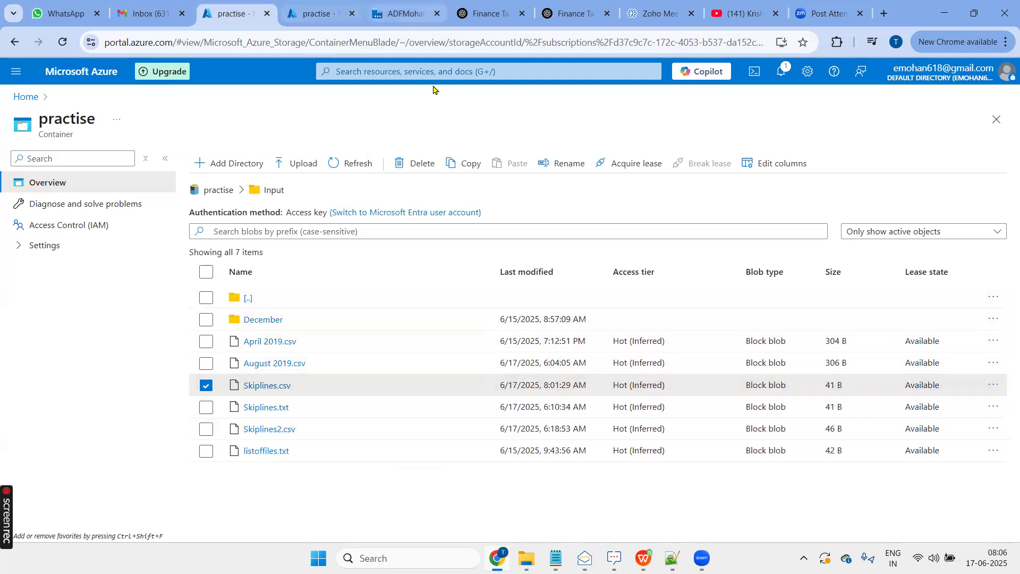
- Switch to Notepad++ and review the Copy Activity notes on last modified filtering methods and the Skipline count topic
key("alt+Tab")
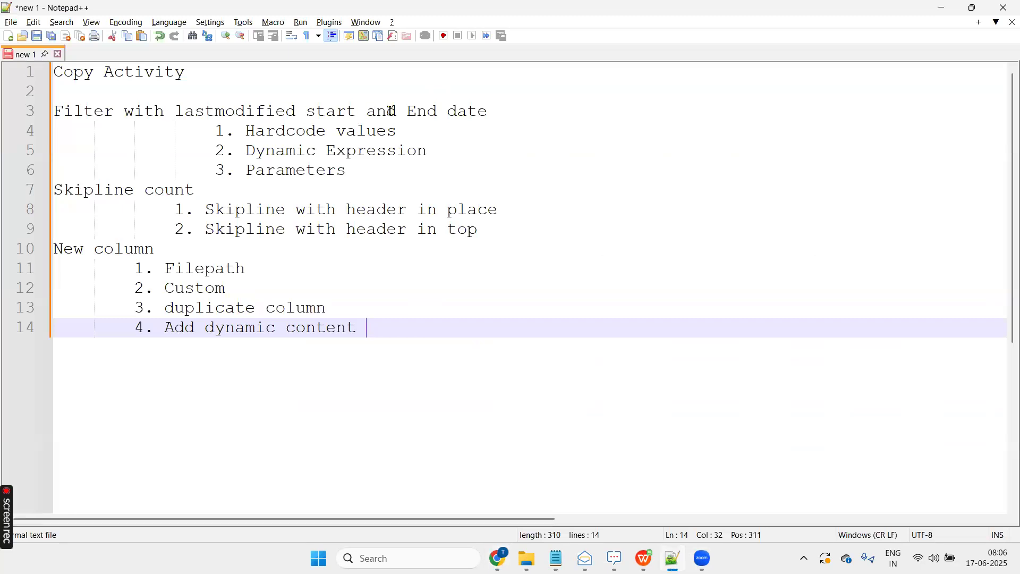
left_click_drag(407, 134, 246, 131)
left_click_drag(426, 151, 245, 150)
left_click(457, 155)
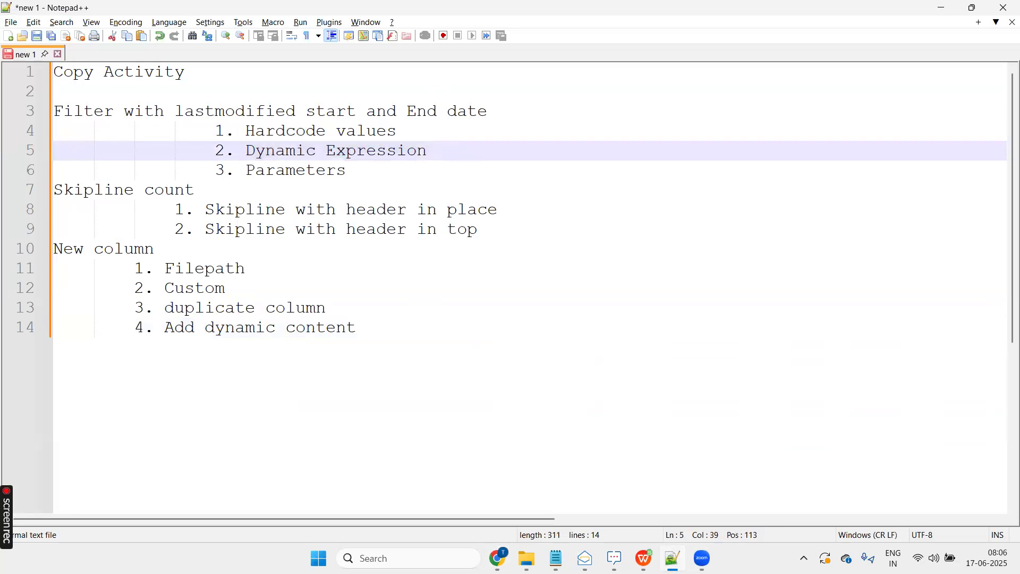
double_click(313, 171)
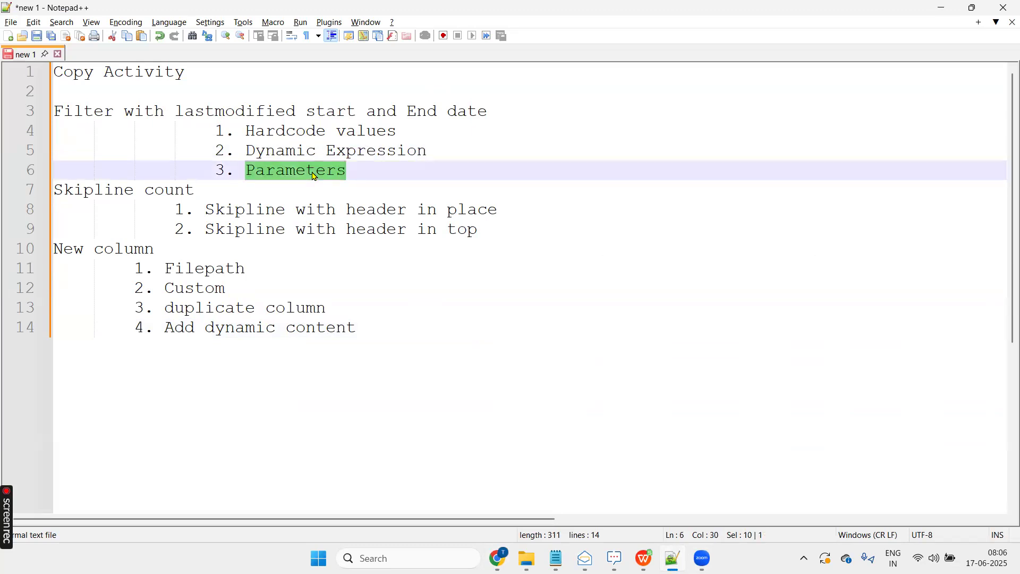
left_click_drag(198, 190, 56, 195)
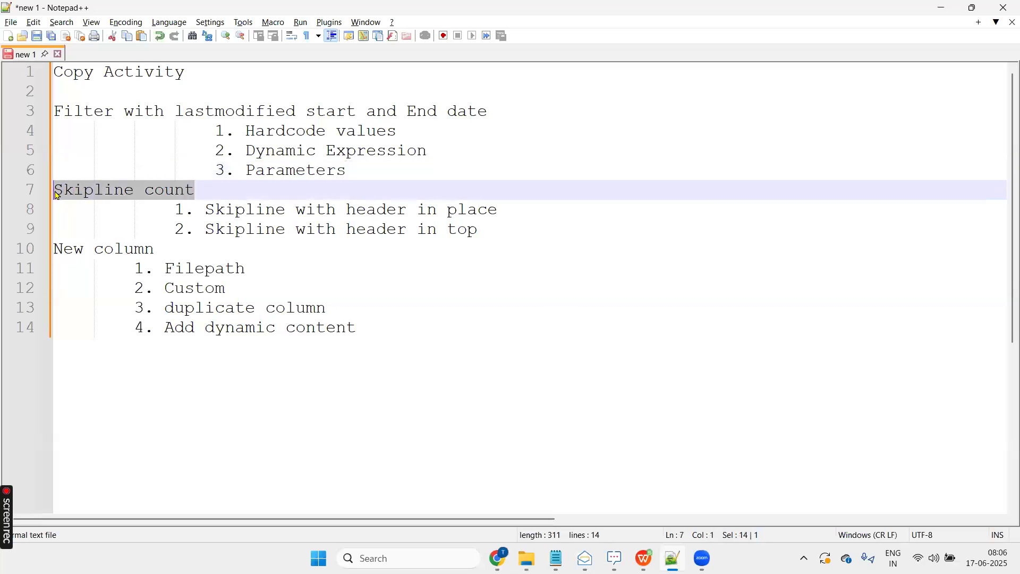
- Return to Data Factory, look at the copy activity's skip line count setting, and deactivate the Copy Files with last modified date activity
key("alt+Tab")
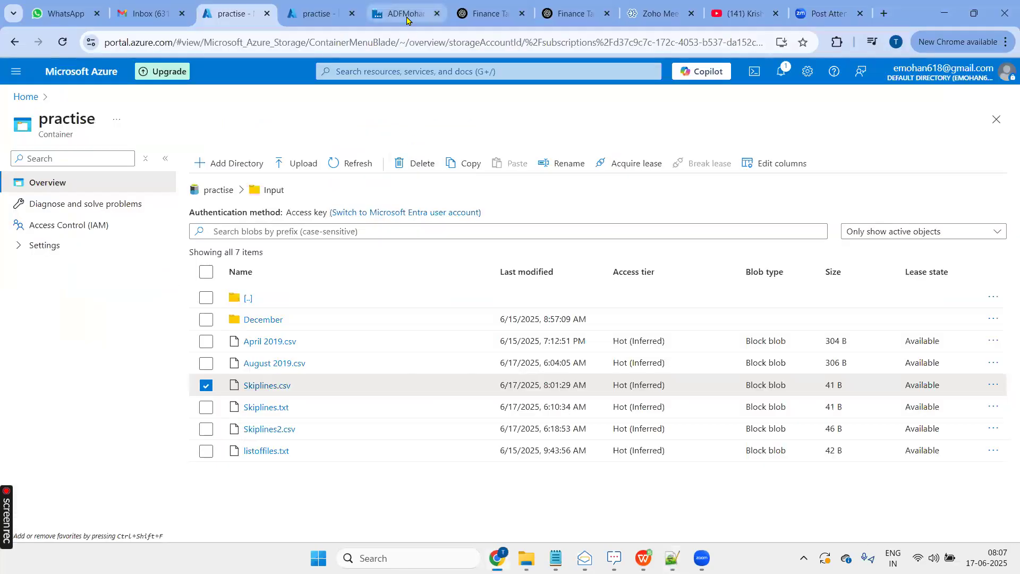
left_click(402, 13)
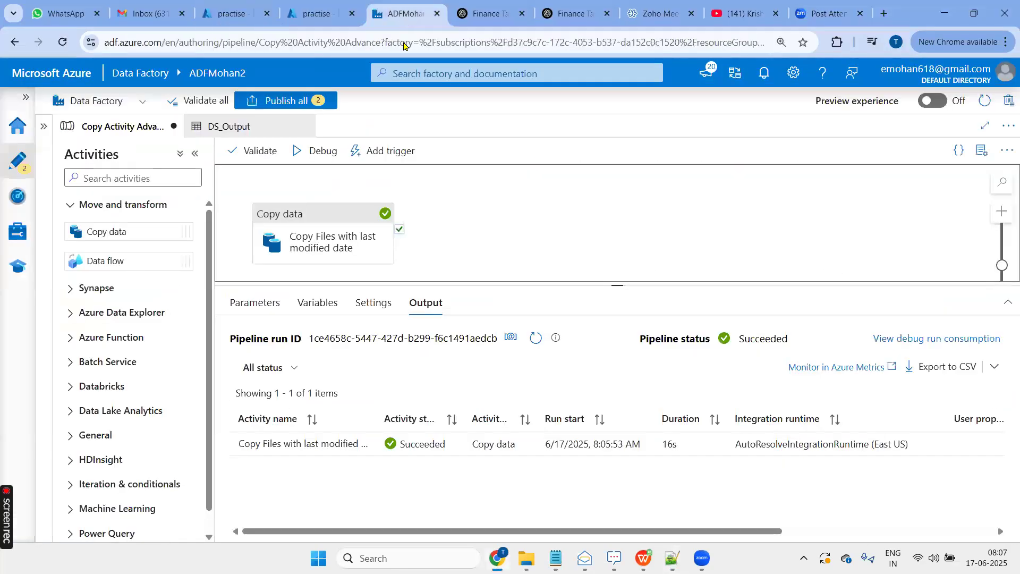
left_click(321, 218)
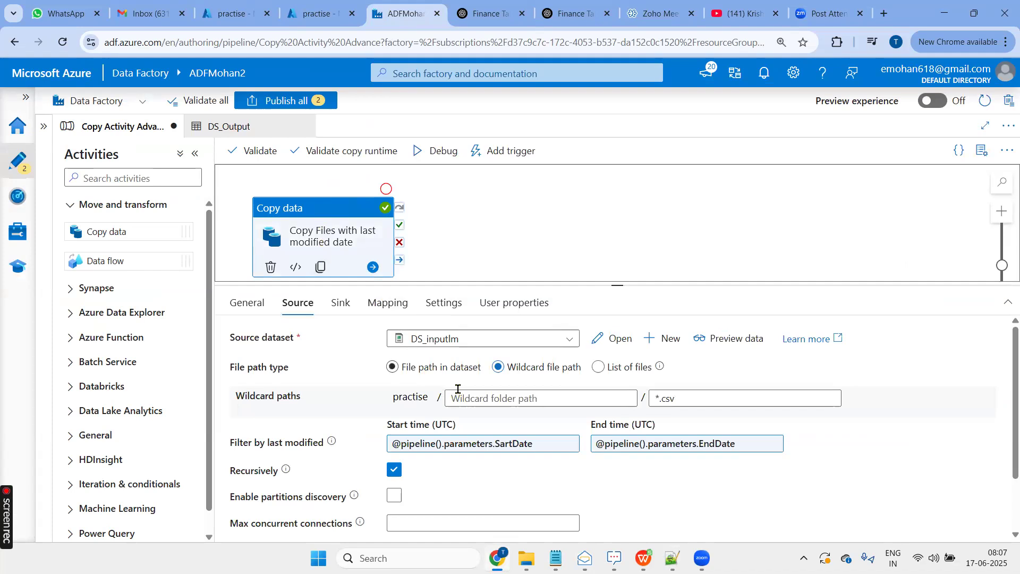
scroll(457, 403, "down", 2)
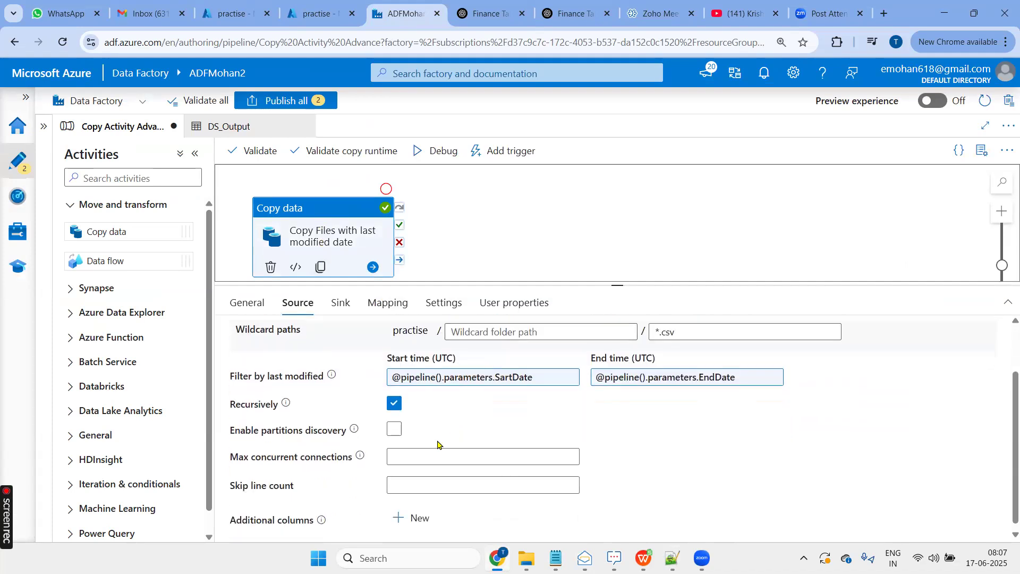
left_click(396, 485)
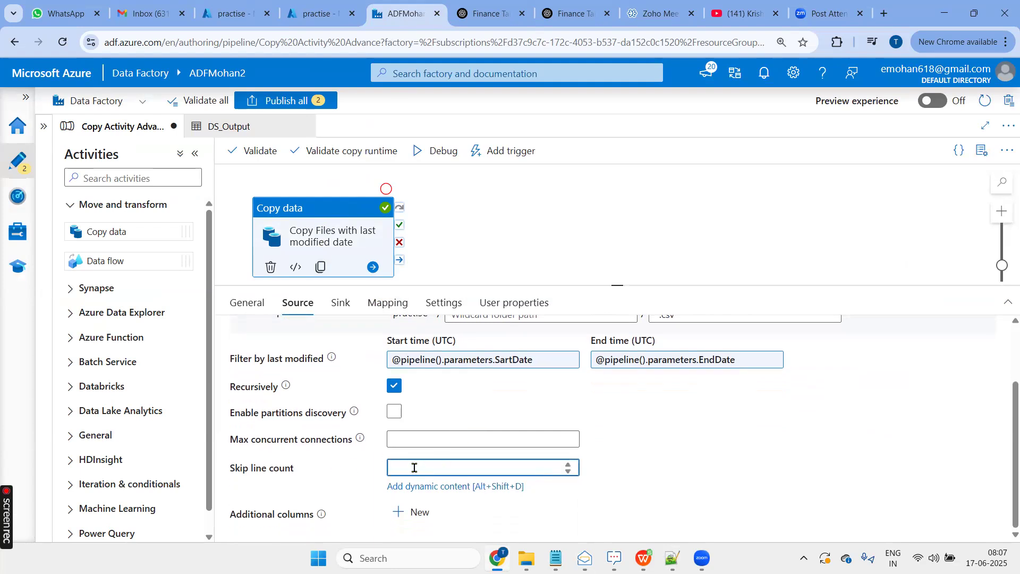
right_click(334, 213)
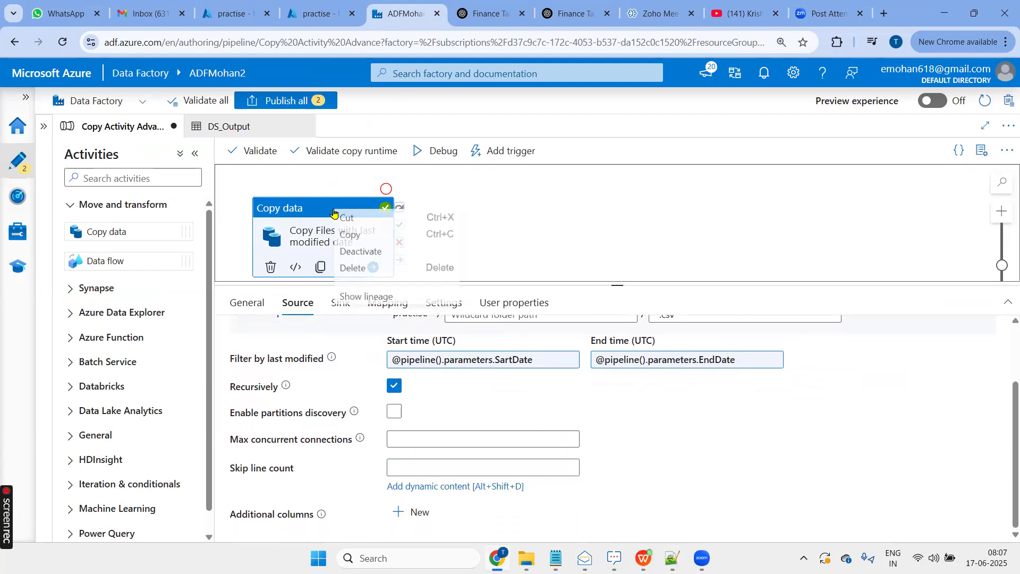
left_click(385, 253)
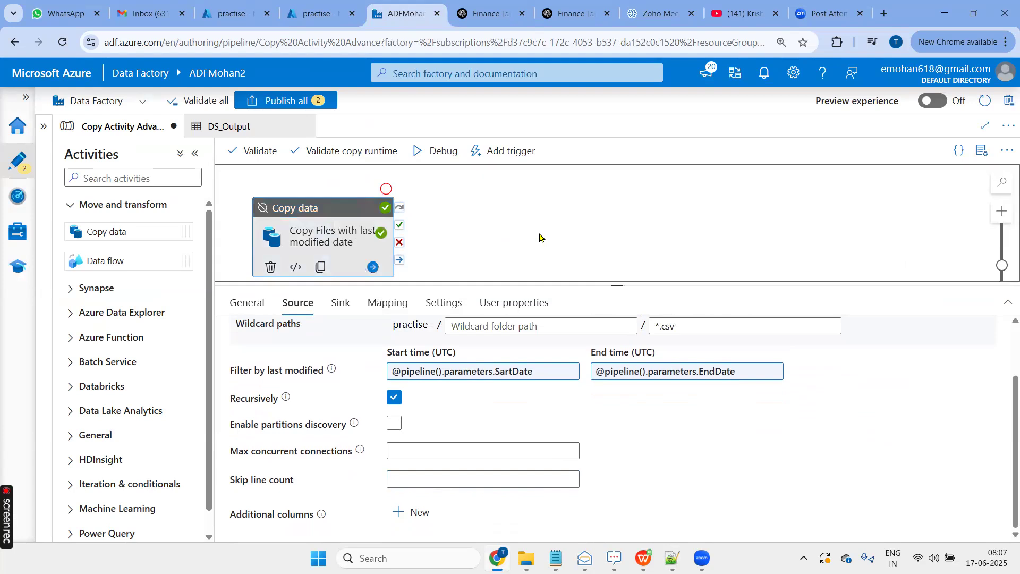
- Add a second Copy data activity beside the deactivated one and name it Skipline Count
left_click_drag(124, 231, 511, 209)
left_click_drag(460, 339, 374, 349)
type("Skipline Count")
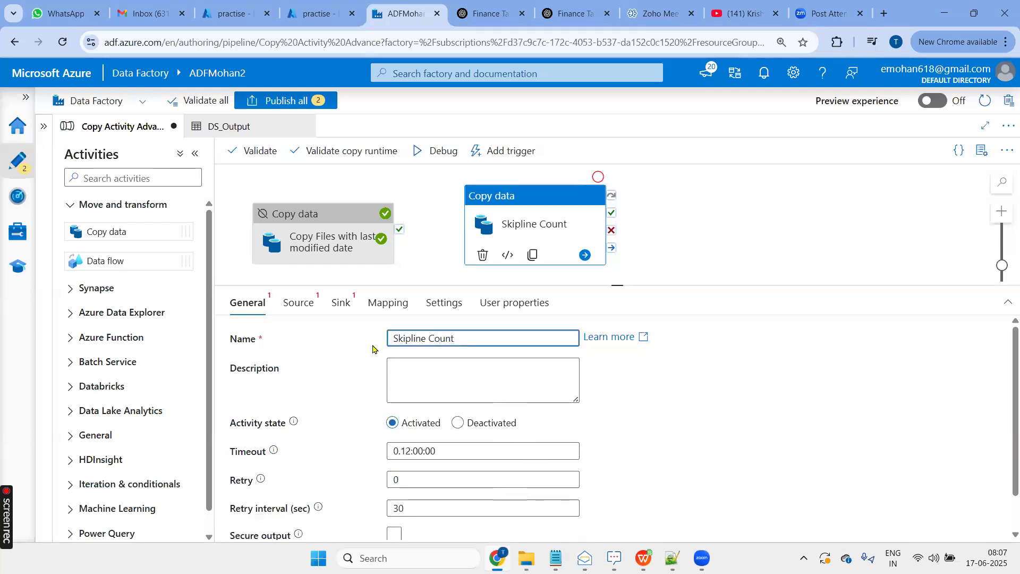
scroll(348, 443, "down", 2)
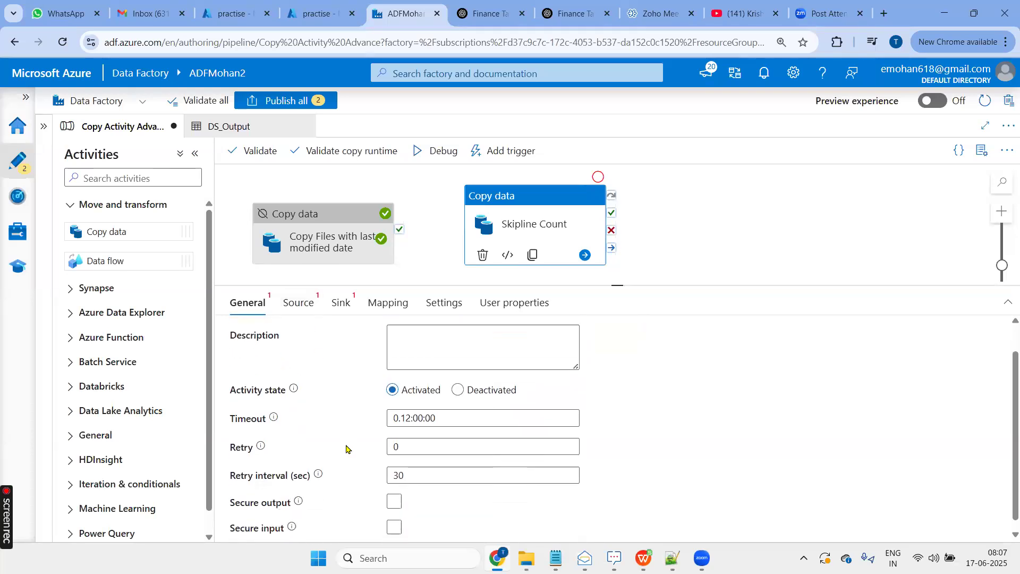
scroll(348, 444, "up", 2)
- Start a new source dataset for the Skipline Count activity on Azure Data Lake Storage Gen2 with the Binary format
left_click(301, 306)
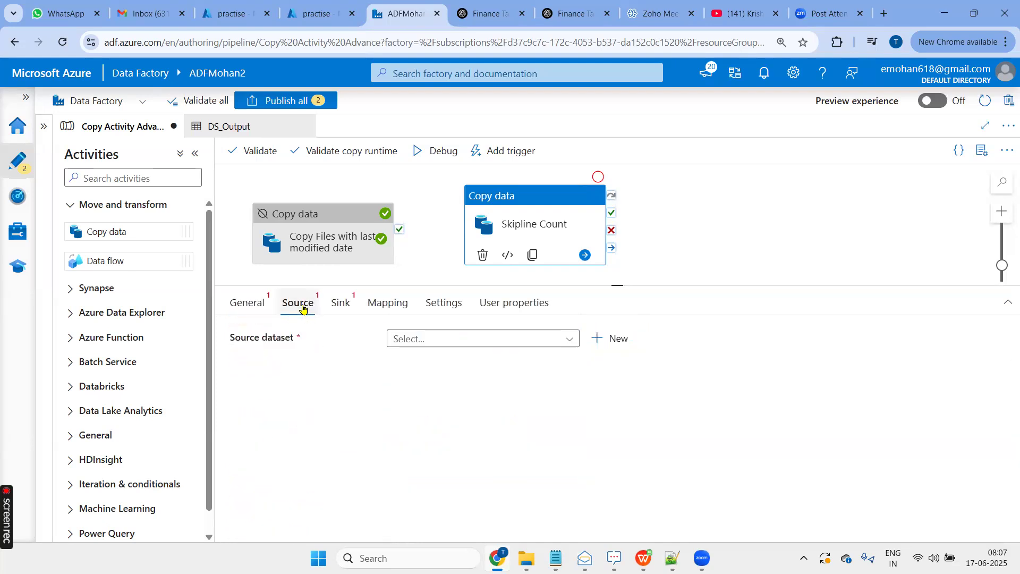
left_click(616, 340)
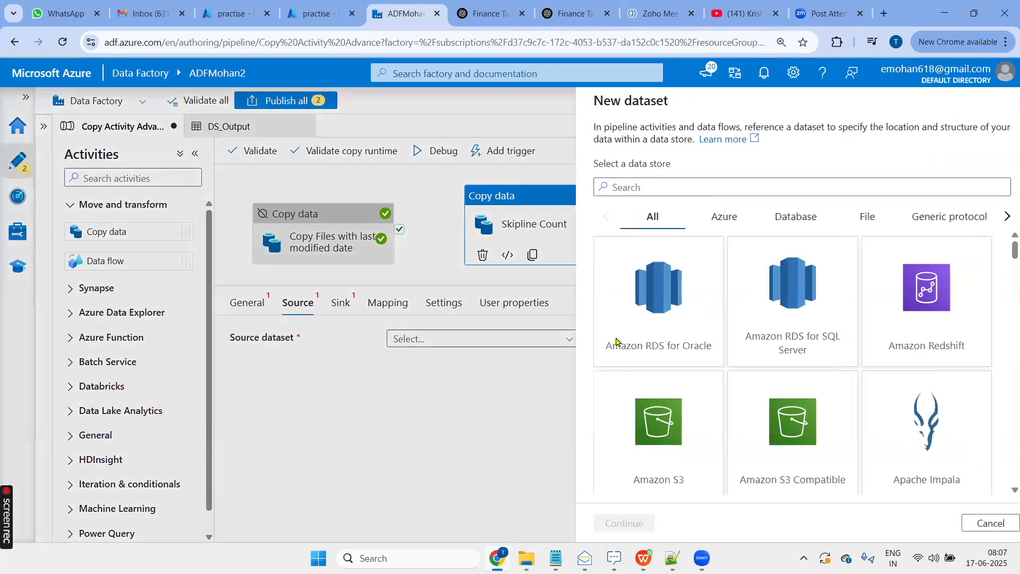
type("data")
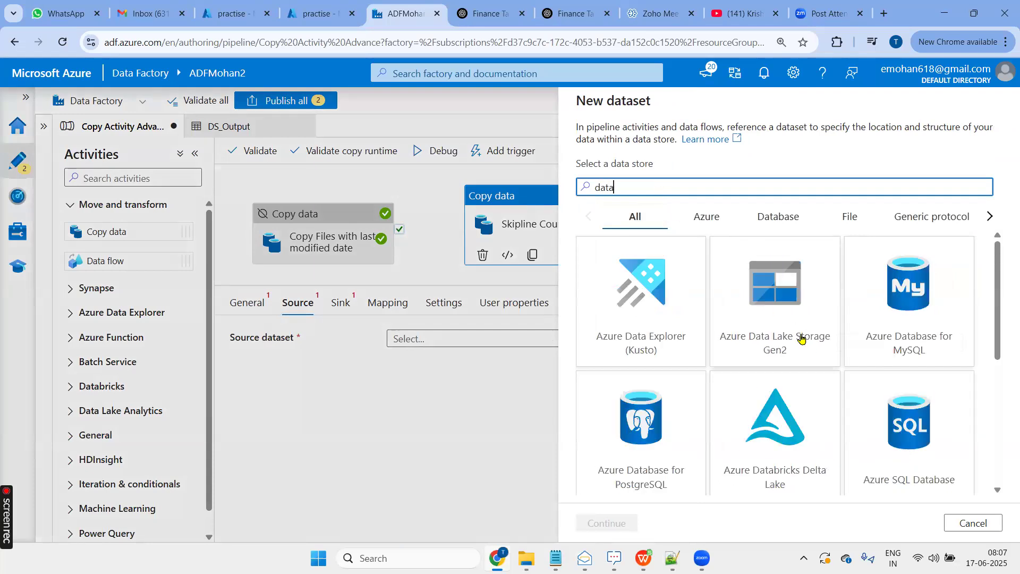
left_click(801, 338)
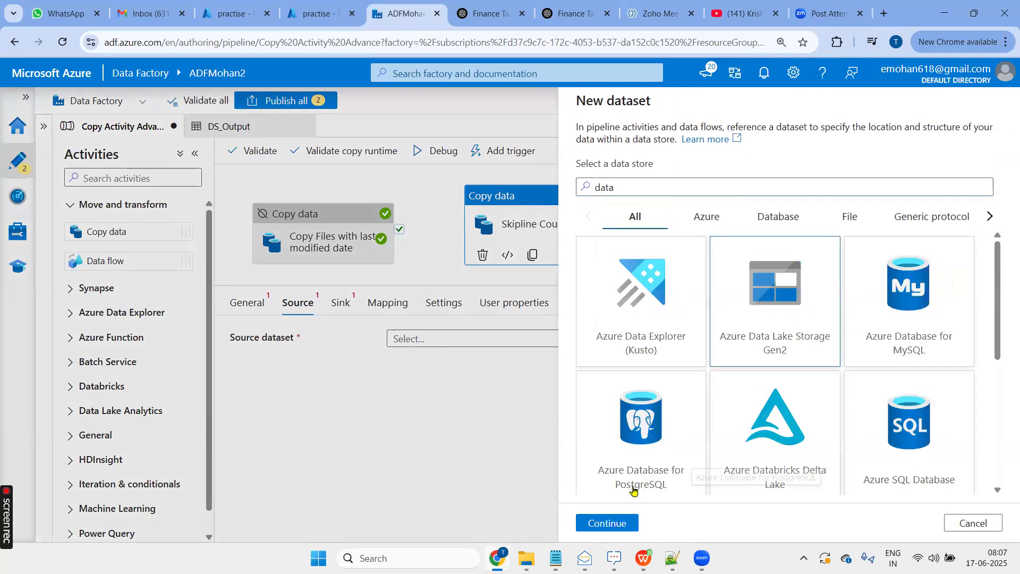
left_click(606, 523)
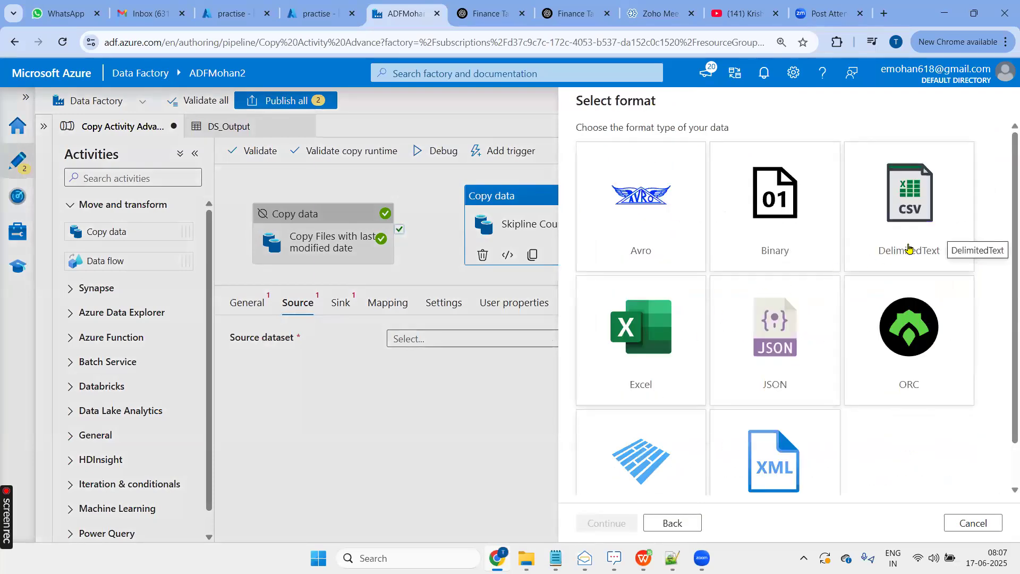
left_click(785, 232)
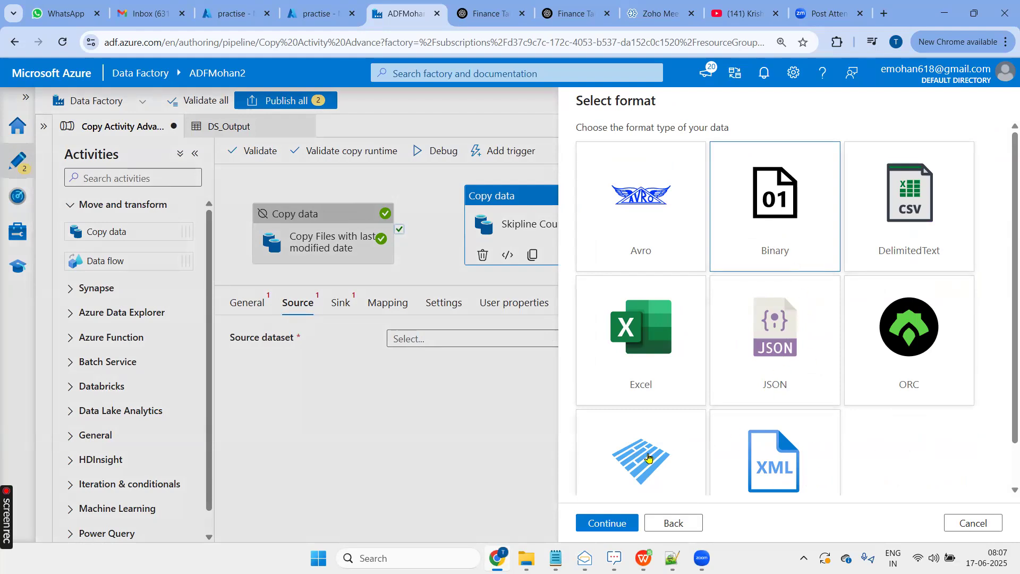
scroll(646, 457, "down", 1)
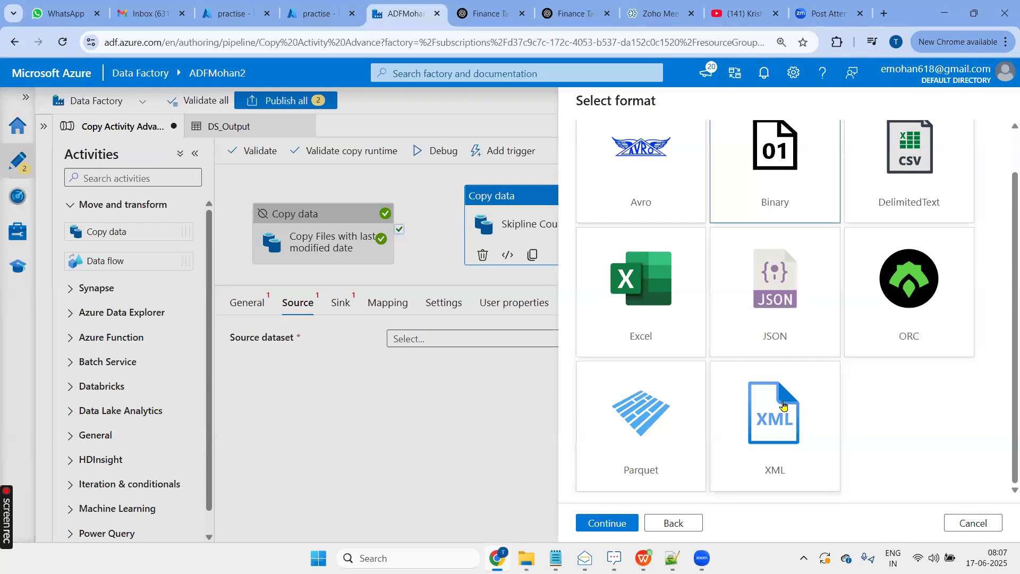
scroll(783, 405, "up", 1)
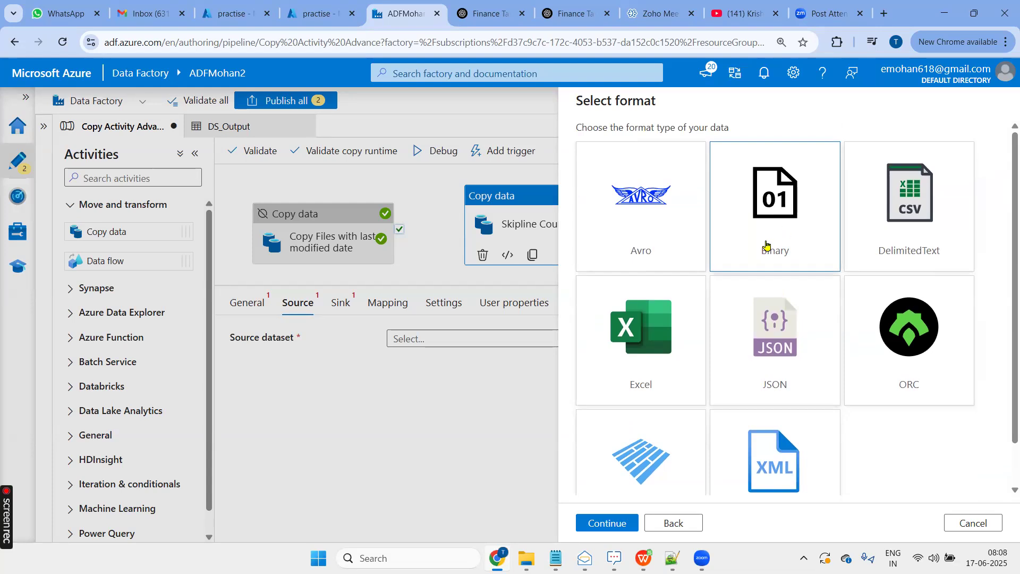
double_click(763, 250)
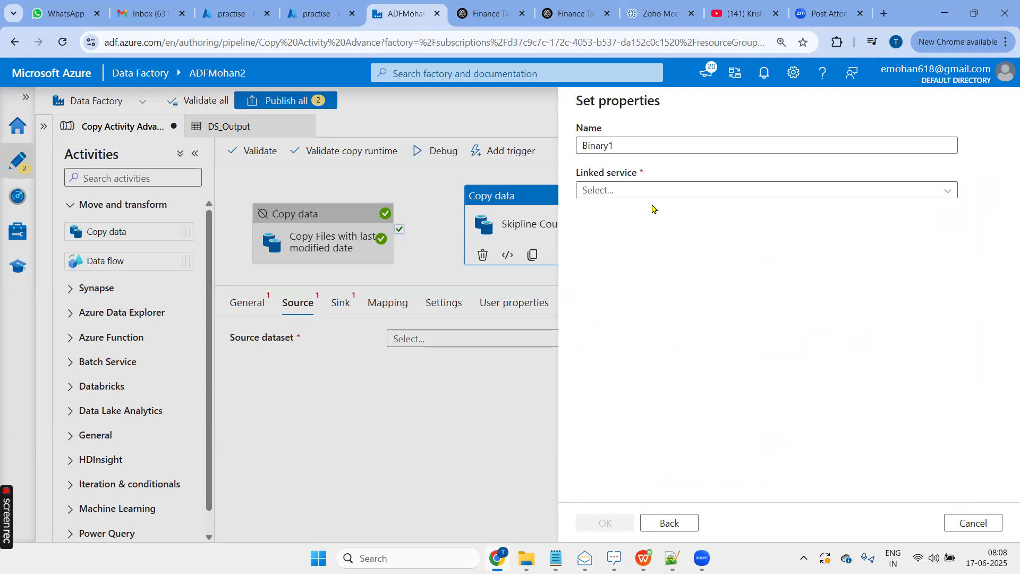
- Name the binary dataset DS_Txt and assign it the LS_ADLS linked service
left_click_drag(656, 146, 548, 154)
type("DS")
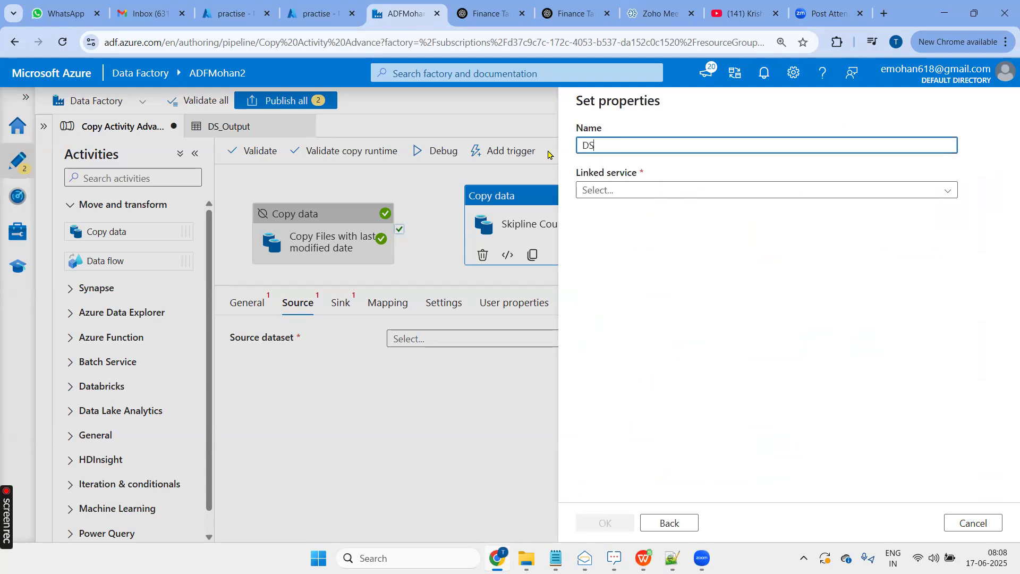
type("_Txt")
left_click(633, 196)
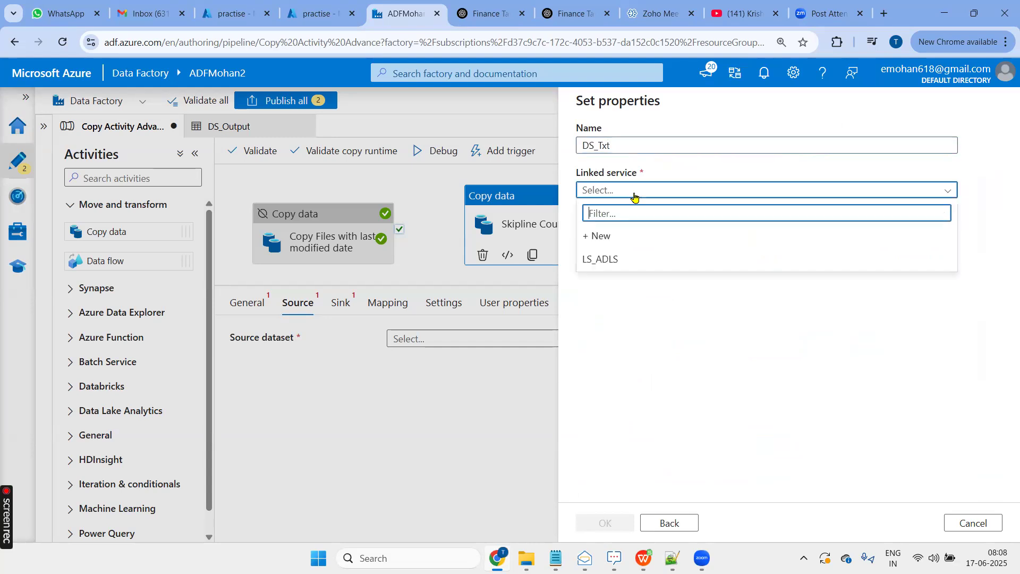
left_click(635, 269)
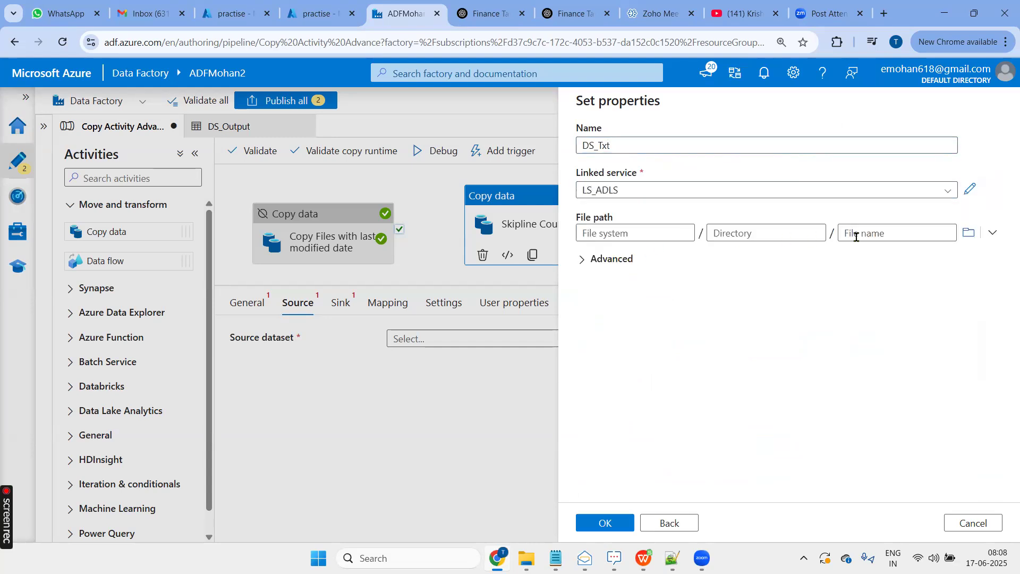
- Set the dataset's file path to practise/Input/Skiplines.txt and create the dataset
left_click(967, 233)
left_click(616, 179)
left_click(613, 178)
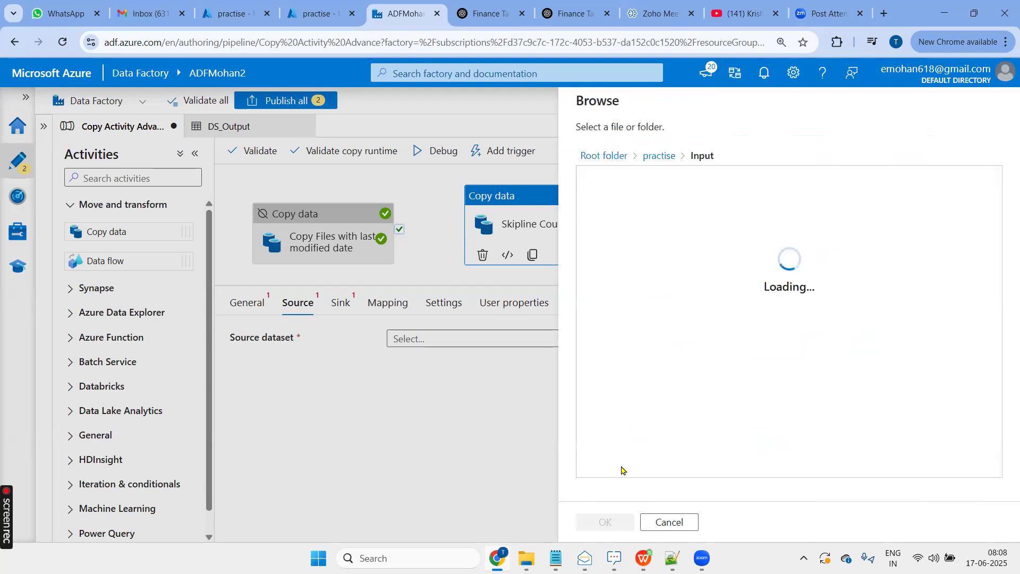
left_click(640, 331)
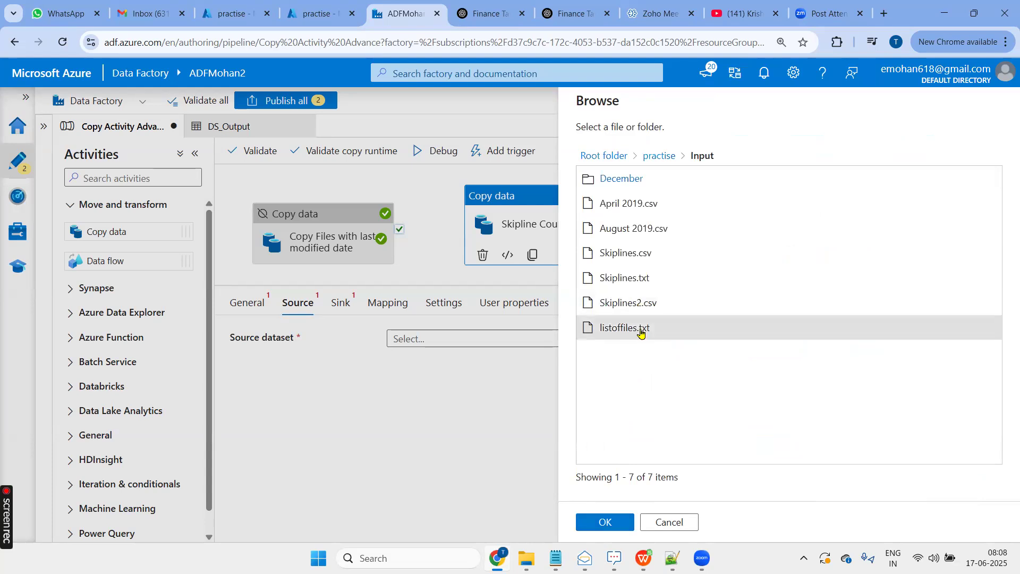
left_click(633, 278)
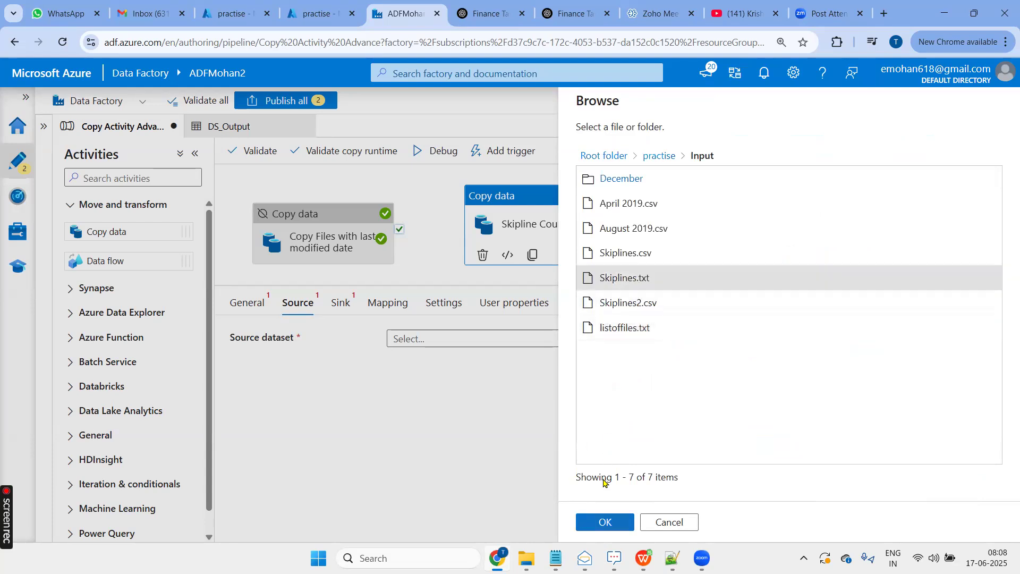
left_click(606, 522)
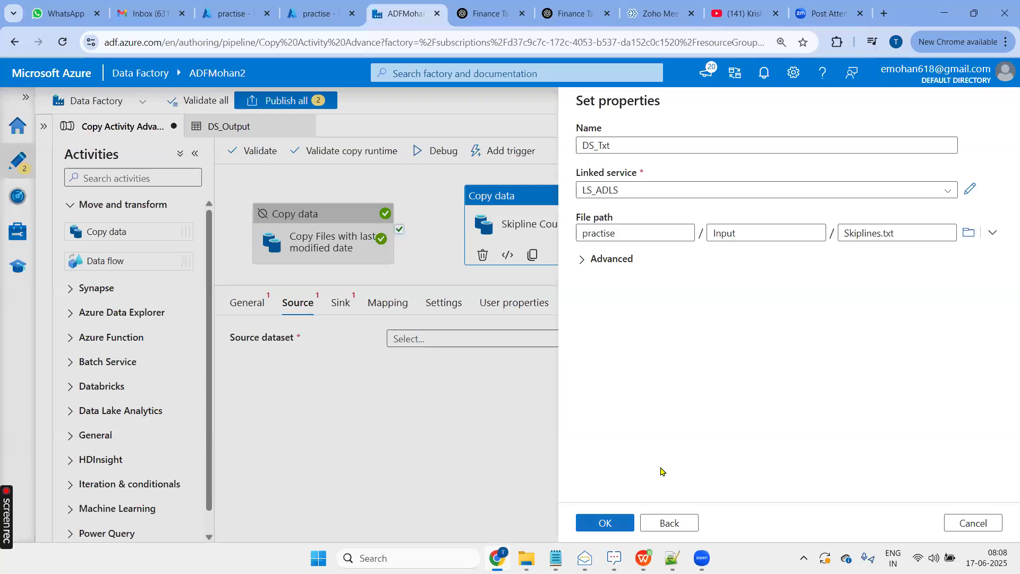
left_click(605, 522)
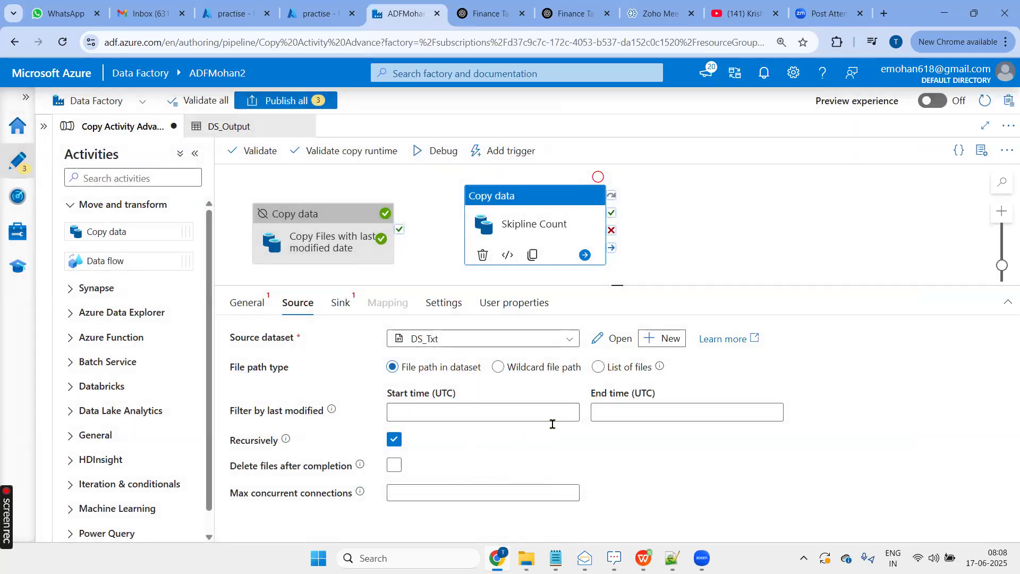
- Open the DS_Txt dataset and change its file path to Skiplines.csv in the practise/Input folder
mouse_move(292, 447)
left_click(394, 468)
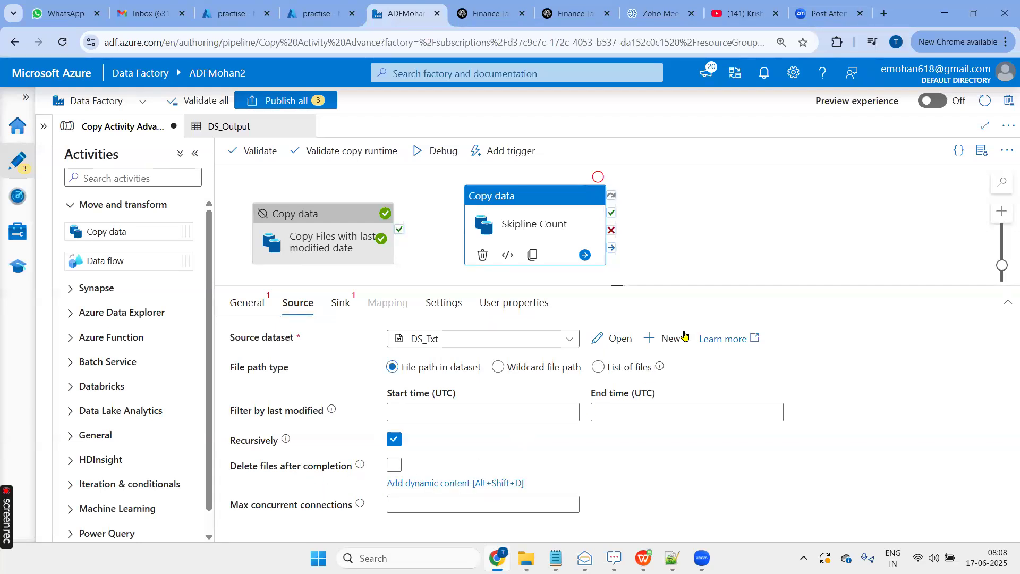
left_click(623, 343)
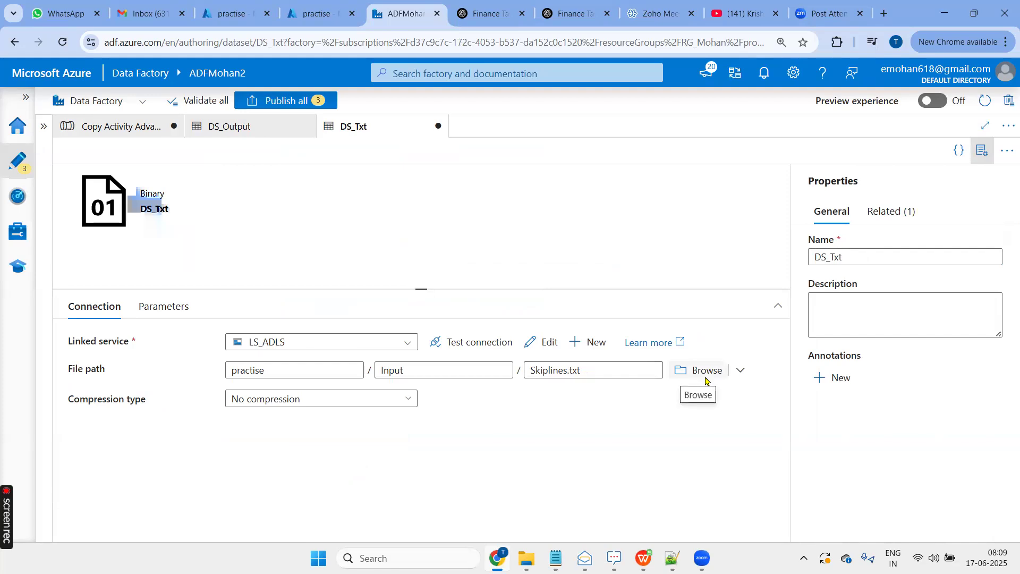
left_click(704, 374)
left_click(610, 179)
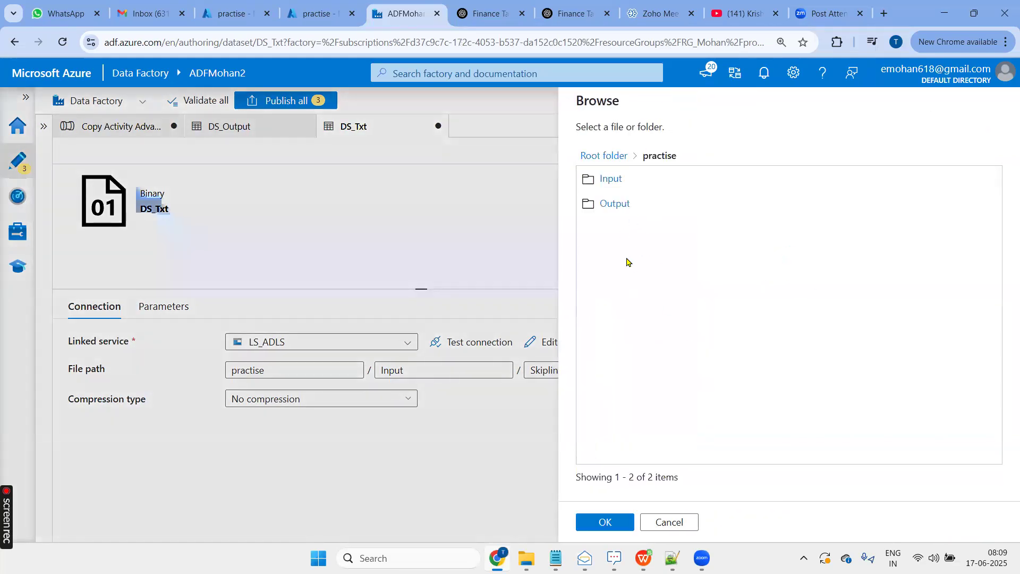
left_click(612, 190)
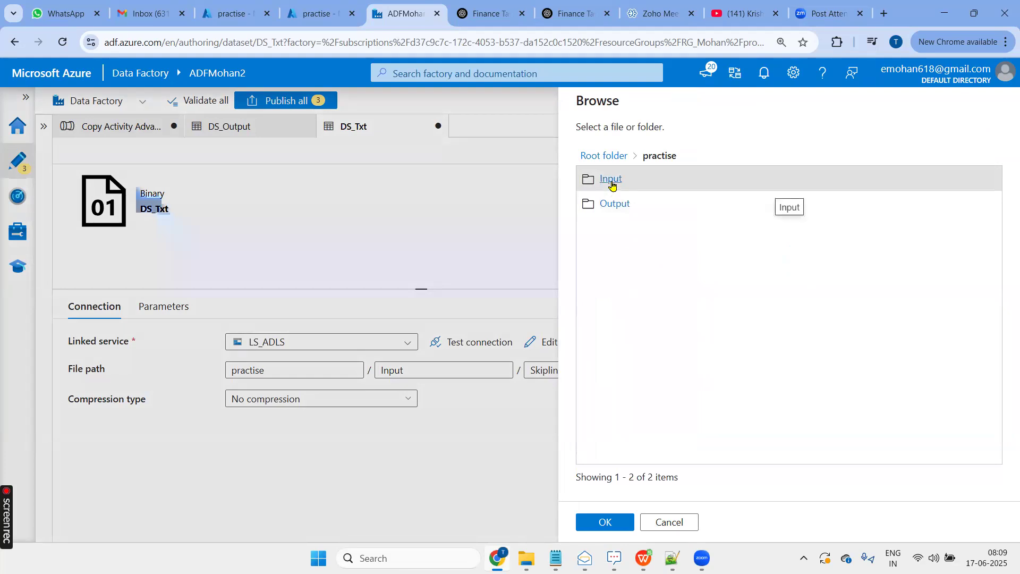
left_click(612, 180)
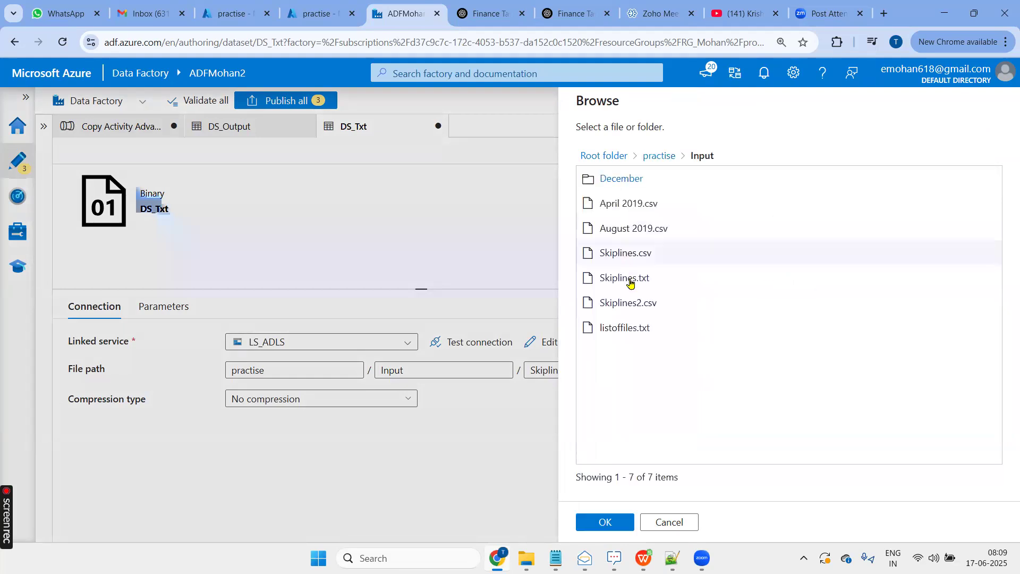
left_click(619, 258)
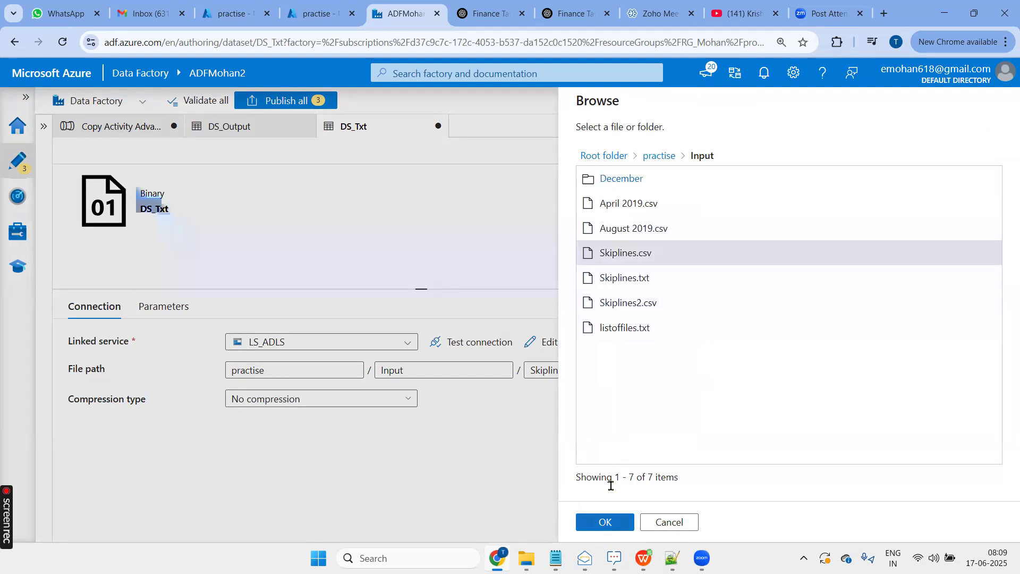
left_click(605, 522)
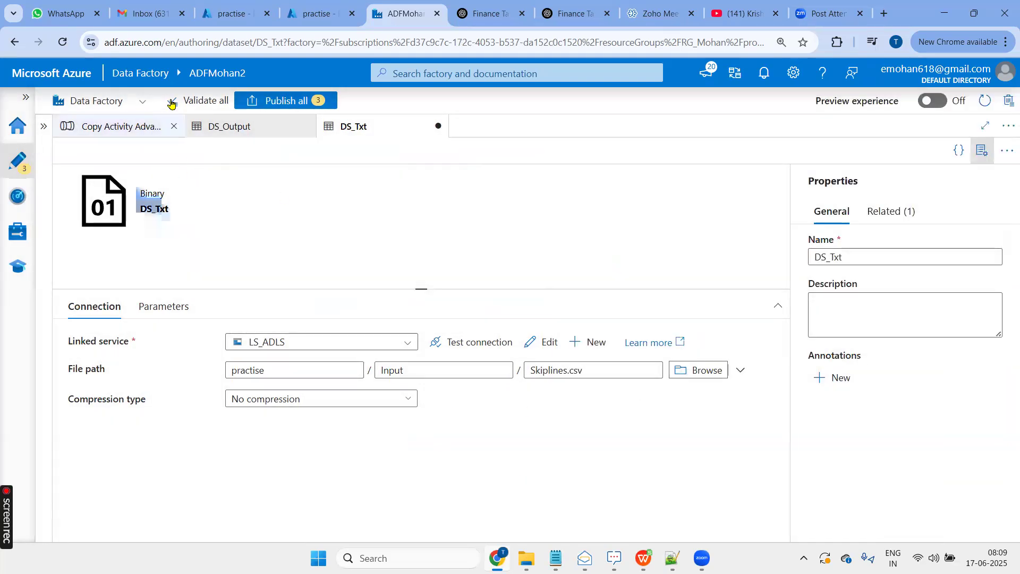
- Return to the Copy Activity Advance pipeline and delete the Skipline Count activity
left_click(111, 130)
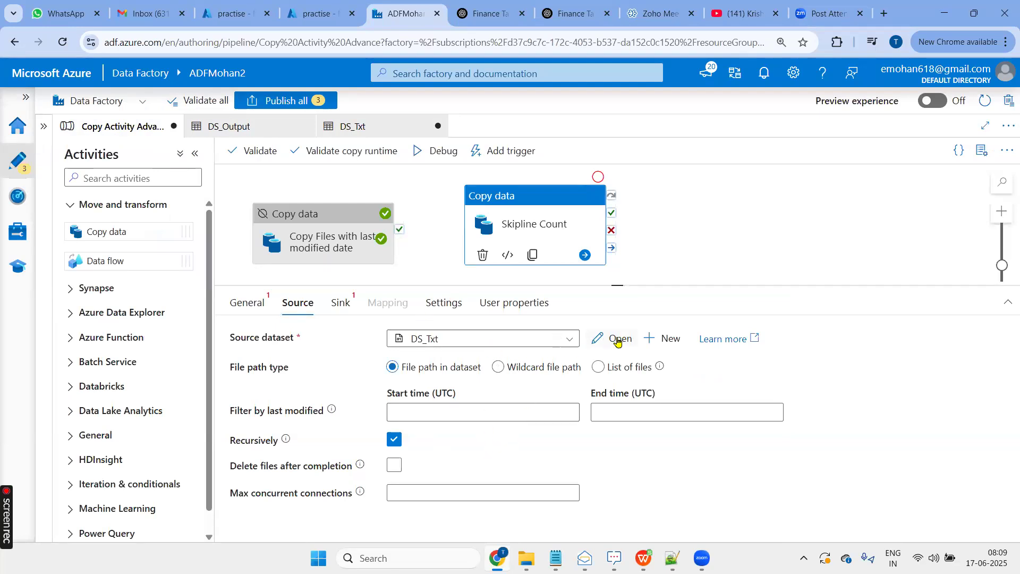
left_click(538, 205)
right_click(537, 193)
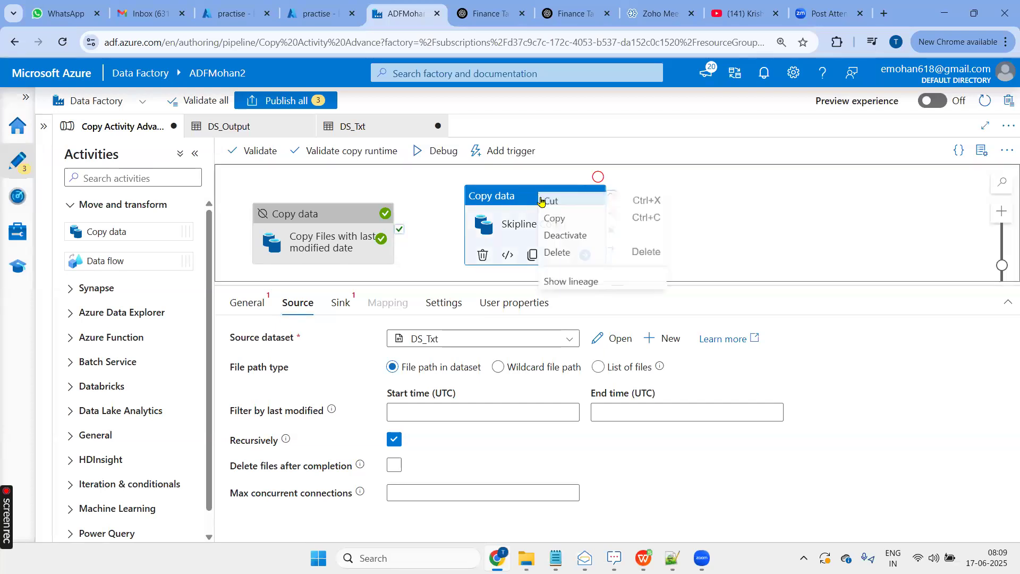
left_click(571, 255)
- Add a new Copy data activity beside the deactivated one and name it SKipeline
left_click_drag(109, 231, 558, 204)
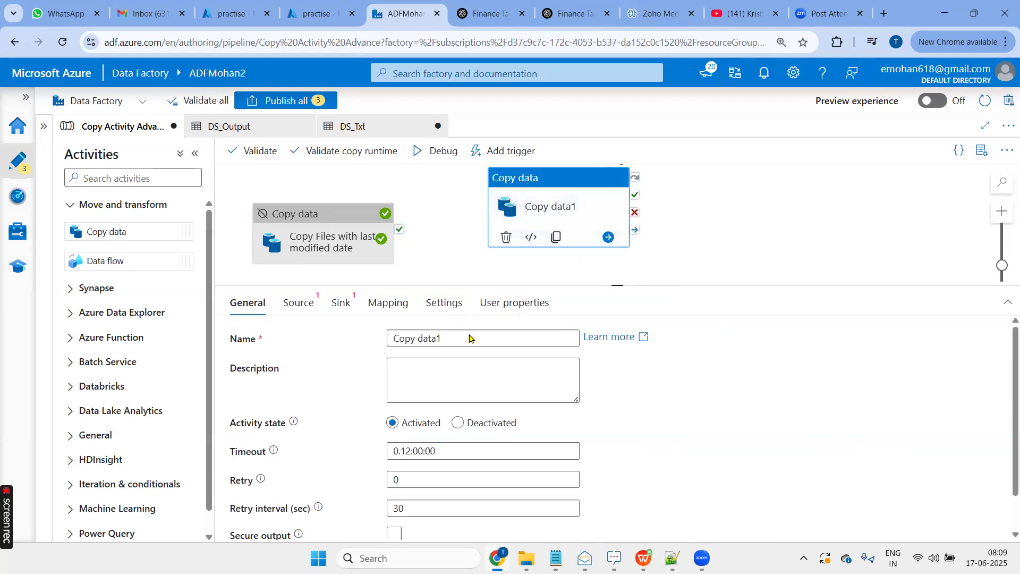
left_click(471, 340)
left_click_drag(471, 340, 390, 342)
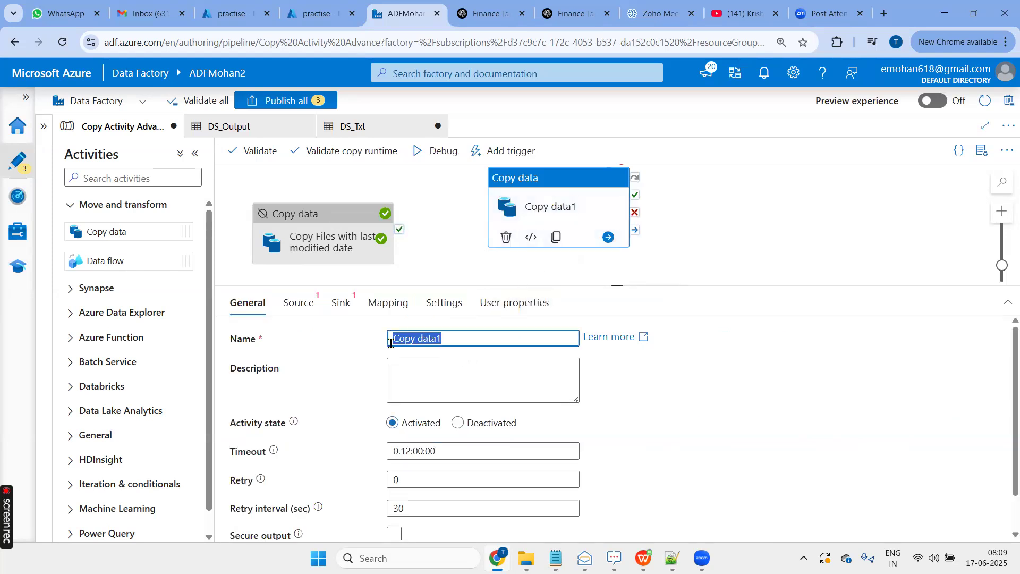
type("SKipeline")
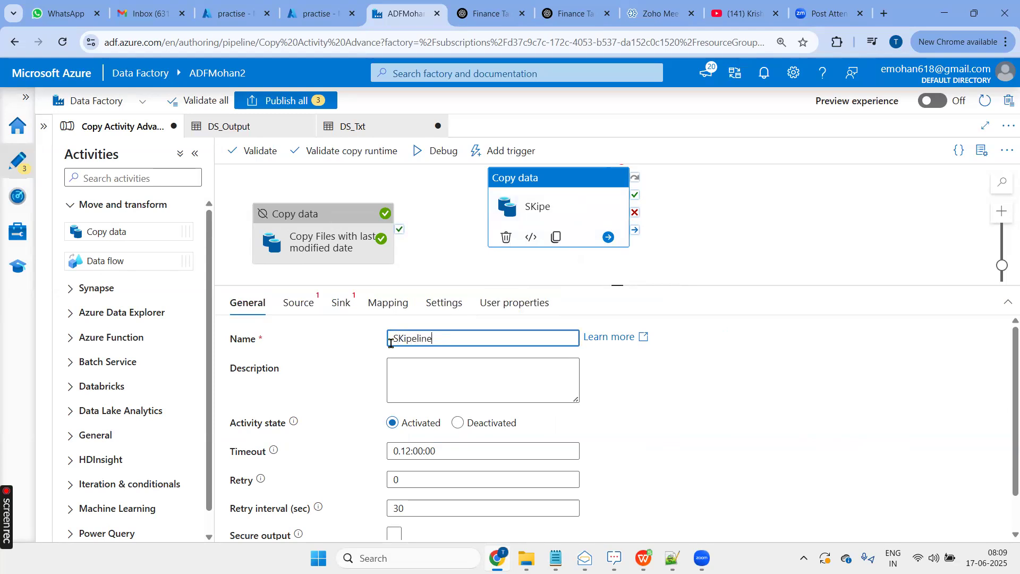
- Start a new source dataset for the SKipeline activity using Azure Data Lake Storage Gen2 and the DelimitedText format
left_click(298, 304)
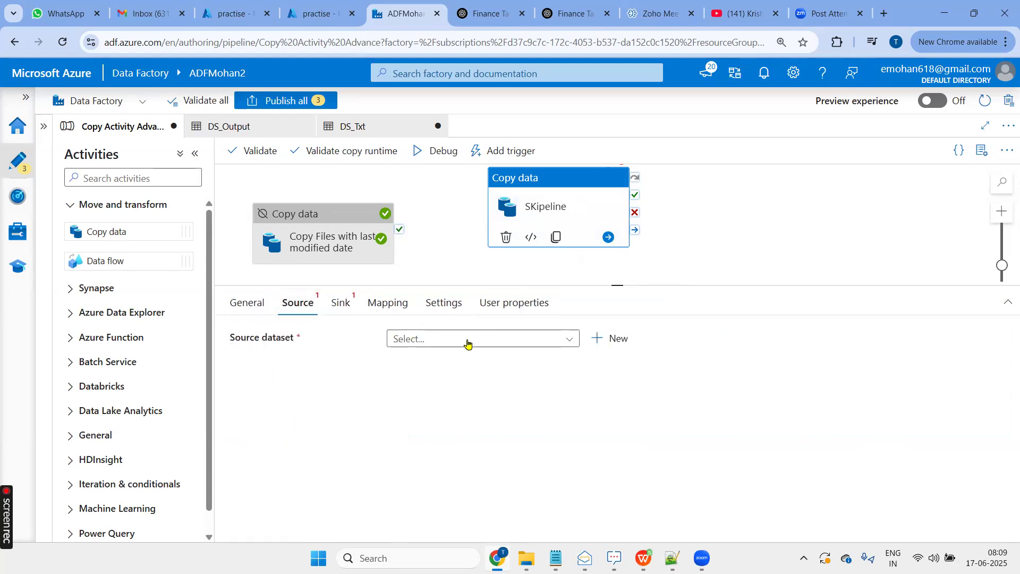
left_click(611, 339)
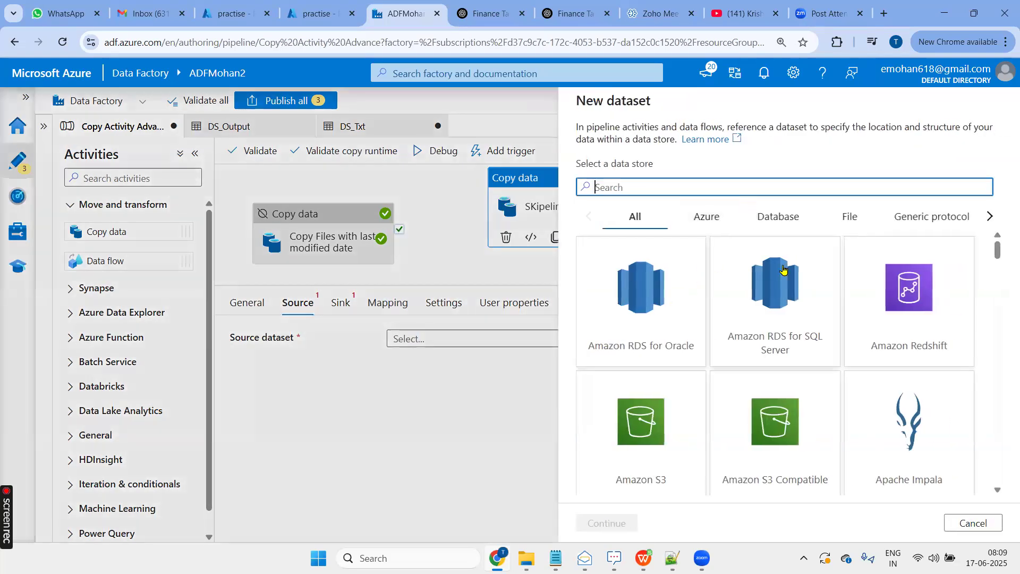
type("data")
left_click(773, 317)
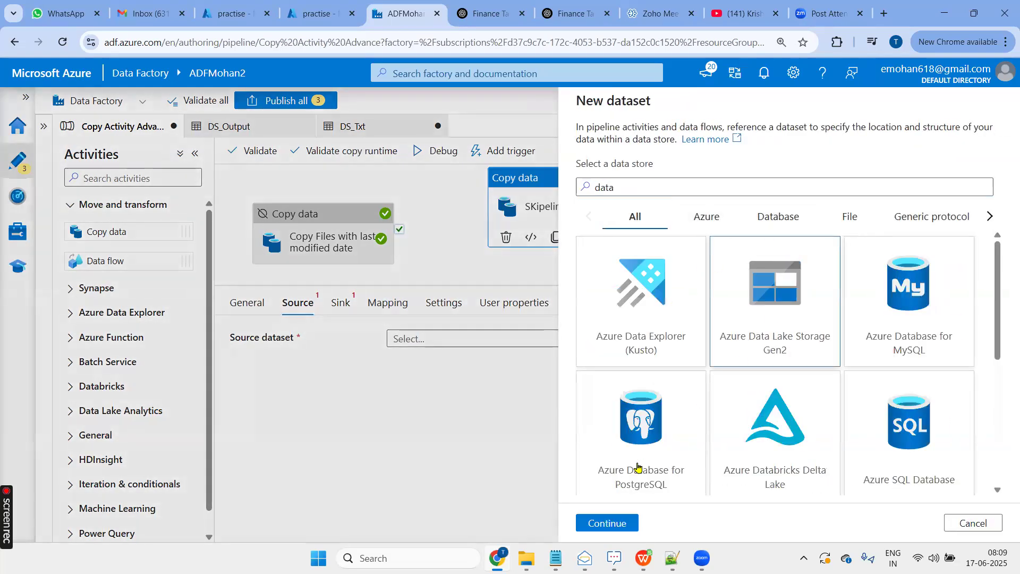
left_click(607, 523)
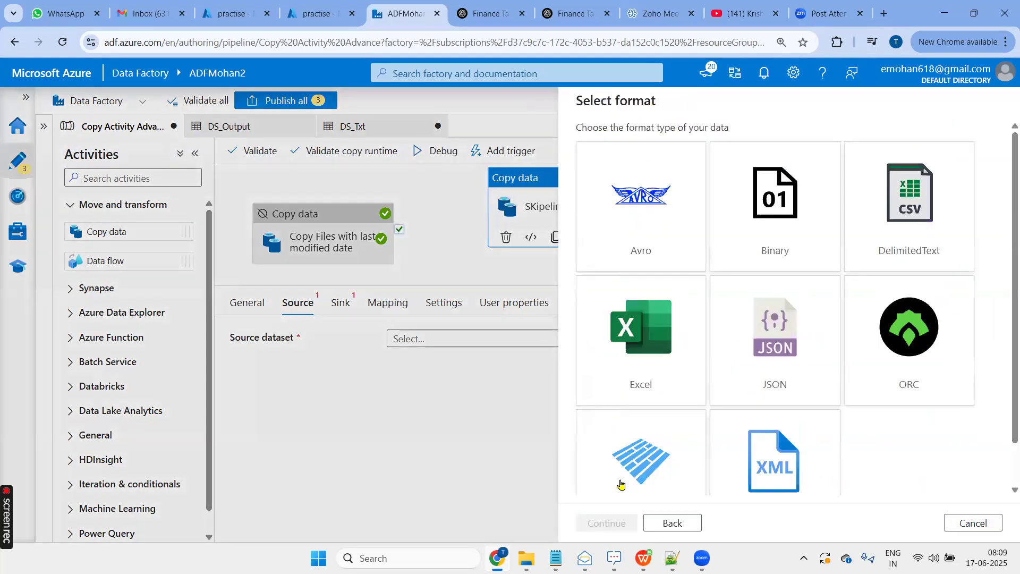
left_click(852, 268)
left_click(607, 522)
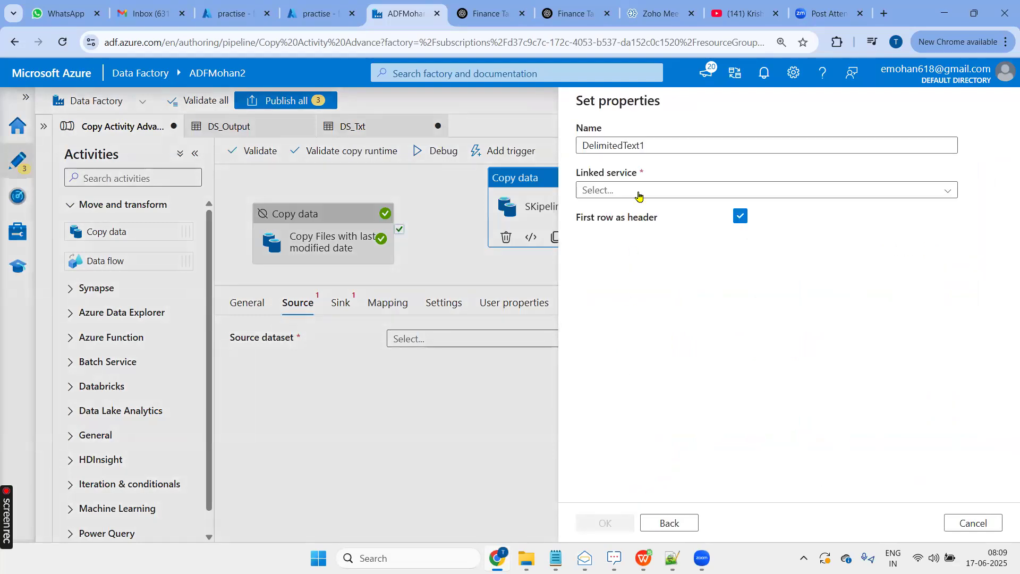
- Name the new dataset DS_SkiplineCSV and assign it the LS_ADLS linked service
left_click_drag(658, 144, 554, 150)
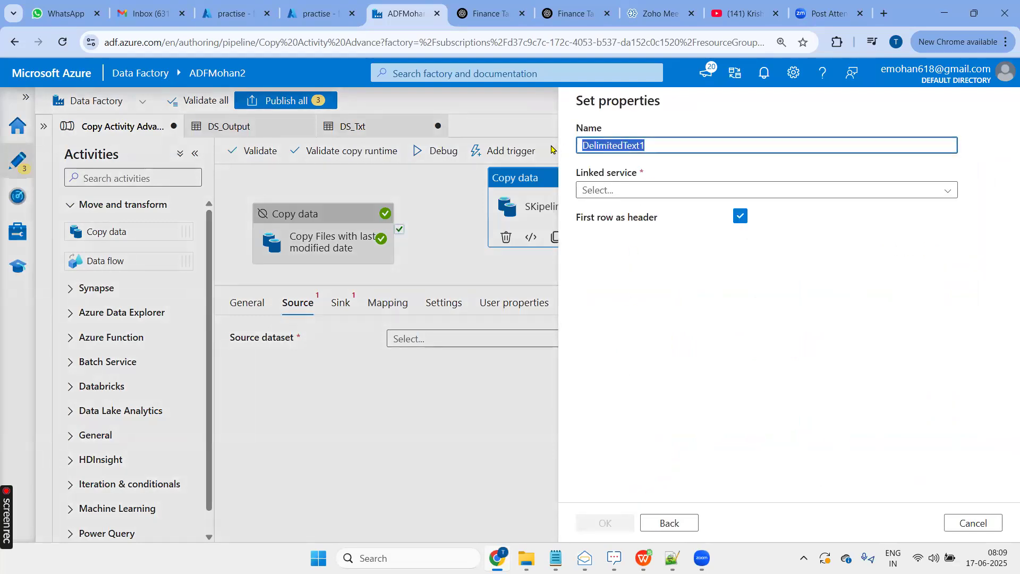
type("DS_SkiplineCSV")
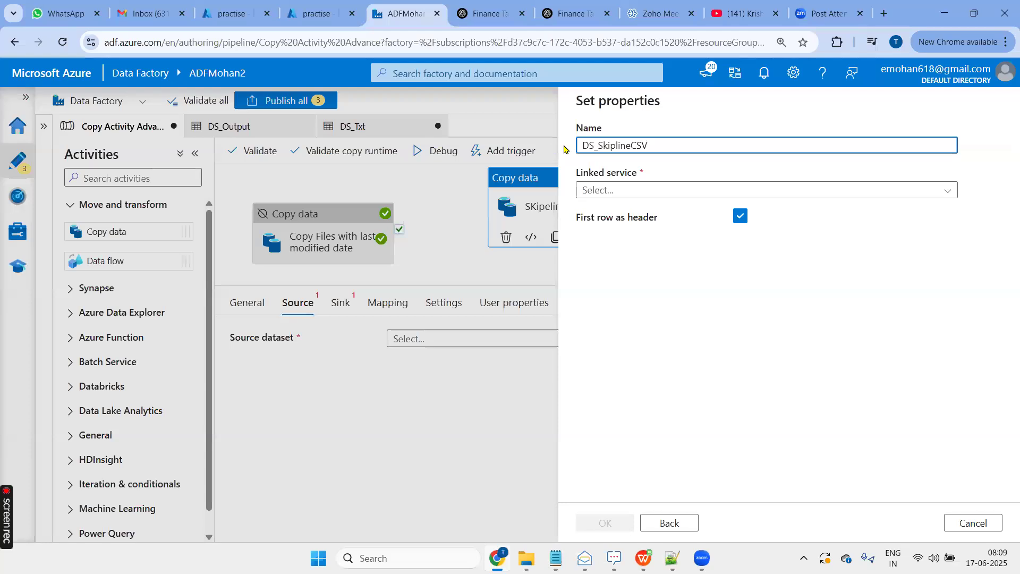
left_click(668, 191)
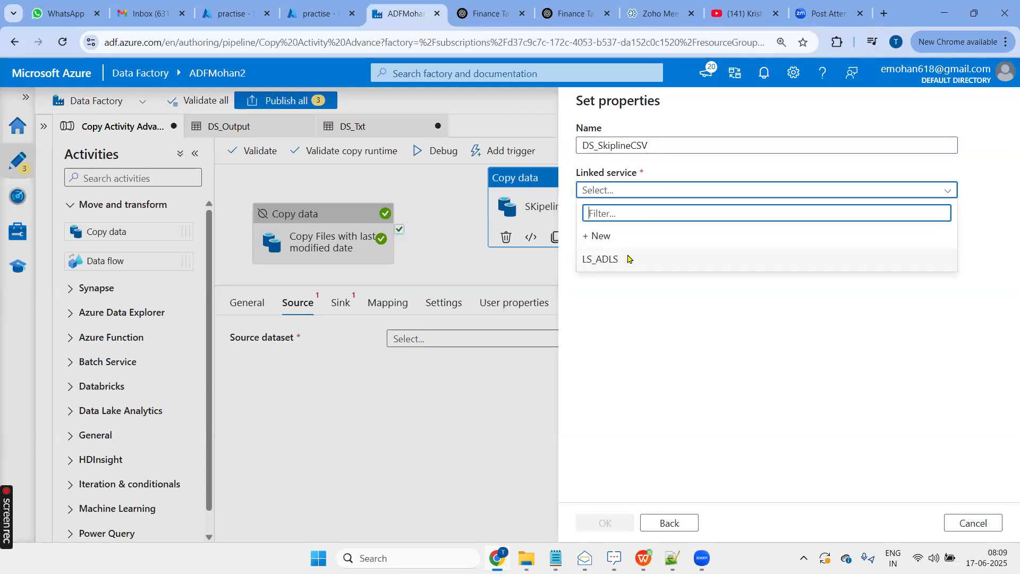
left_click(628, 258)
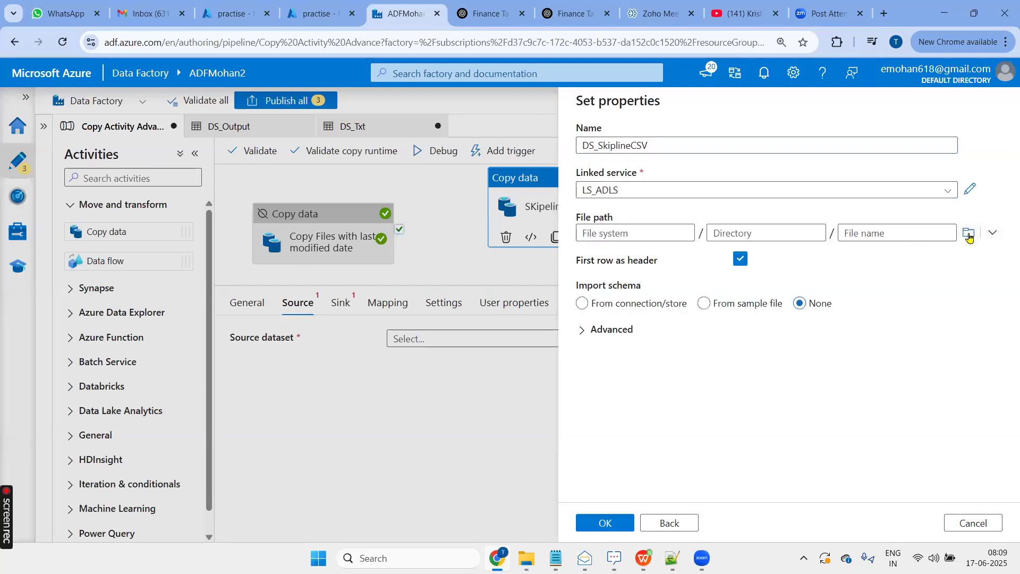
- Set the dataset's file path to Skiplines.csv in the practise/Input folder and create the dataset
left_click(969, 235)
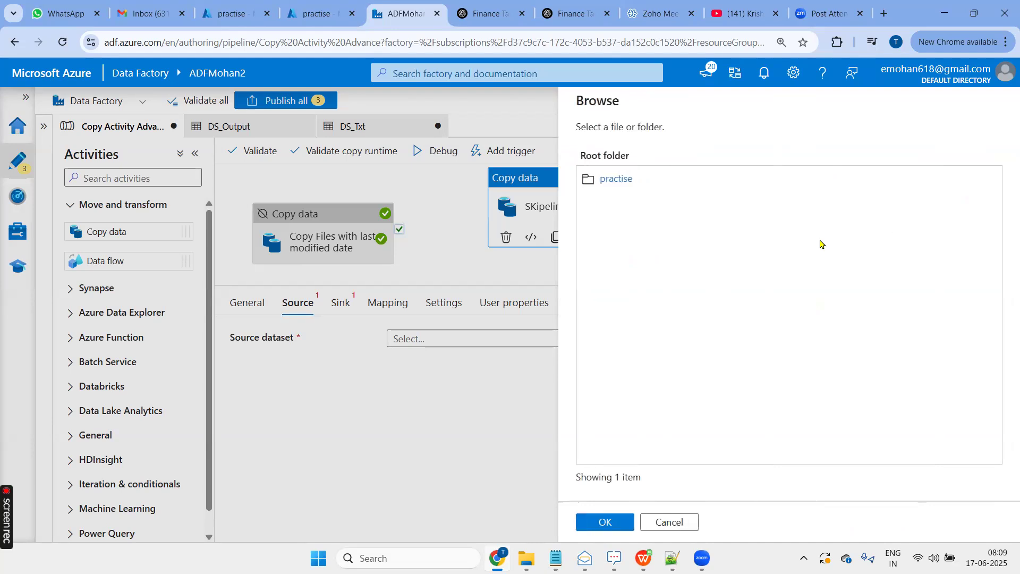
left_click(630, 180)
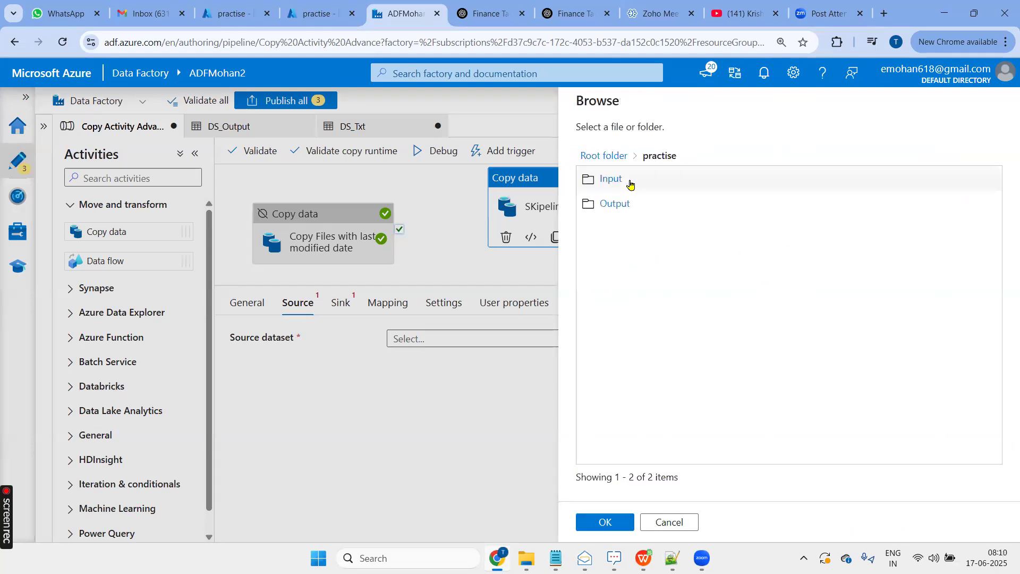
left_click(614, 180)
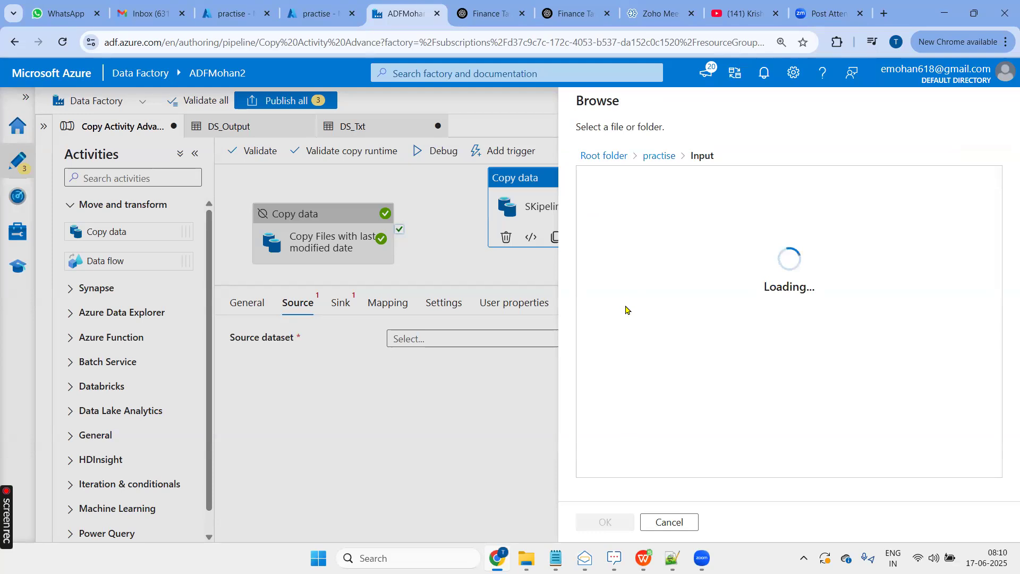
left_click(624, 253)
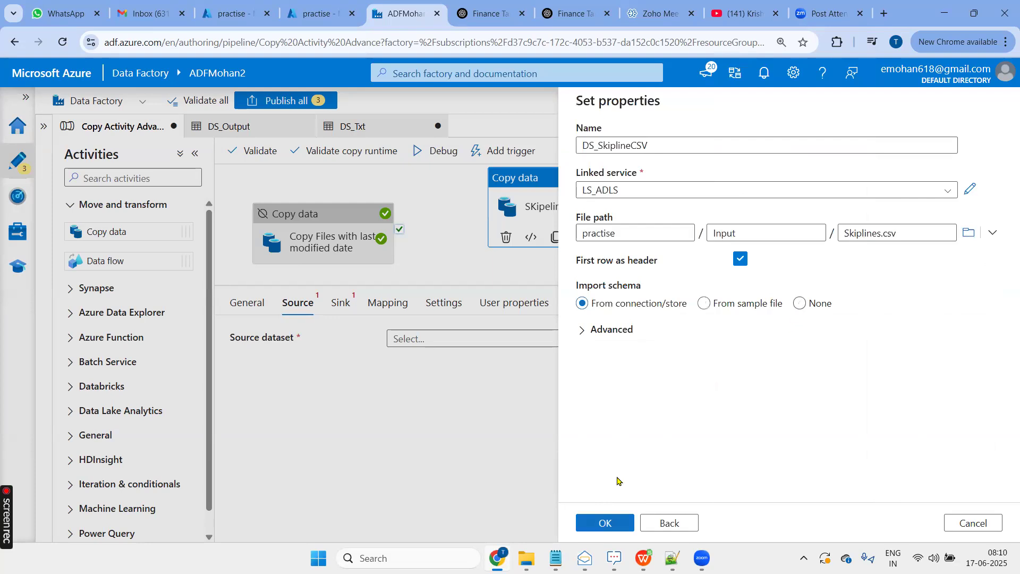
left_click(609, 522)
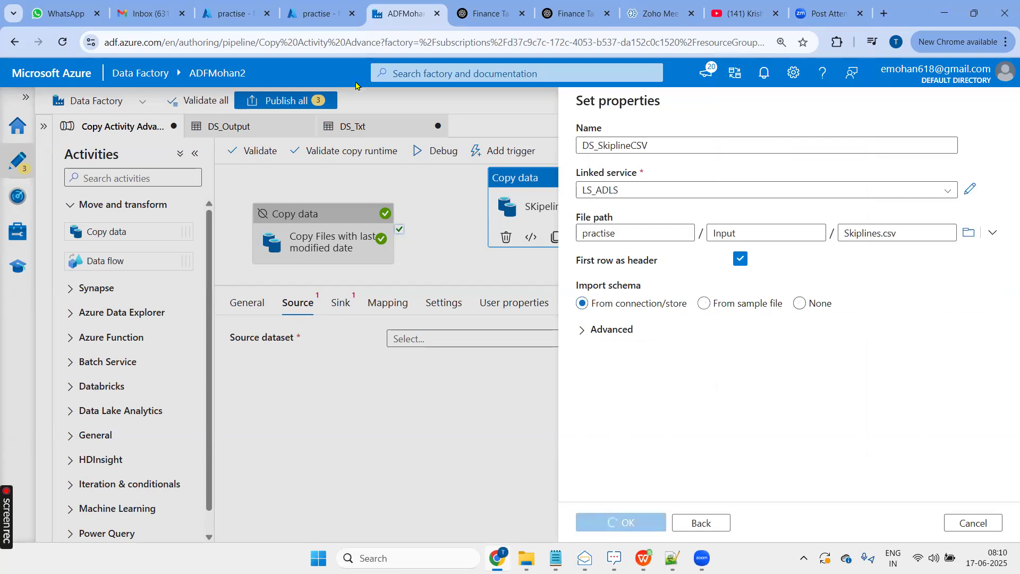
- Switch to the practise container in the Azure portal and examine which lines of Input/Skiplines.csv precede the header and data rows
scroll(451, 482, "down", 1)
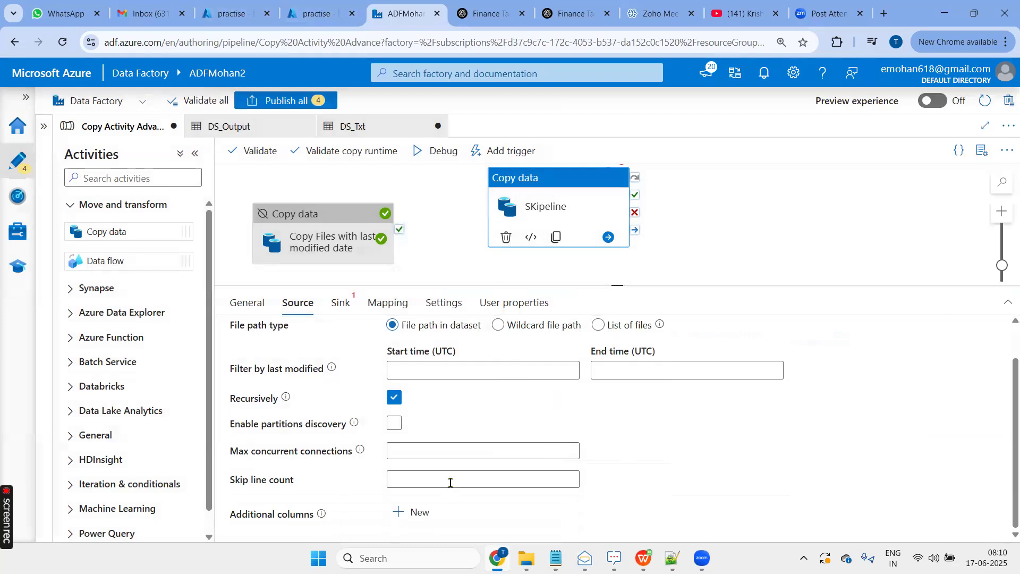
left_click(234, 14)
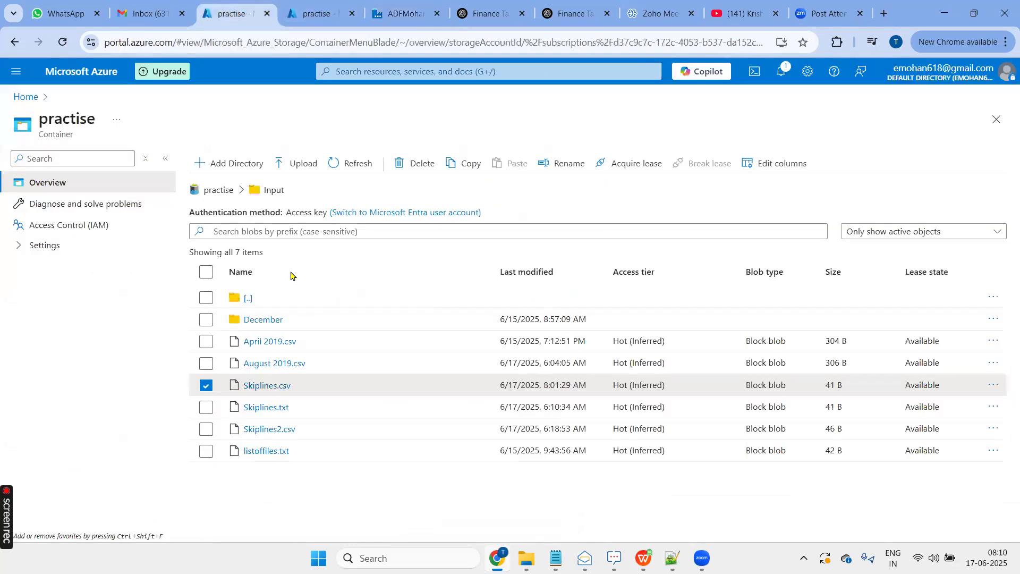
left_click(256, 386)
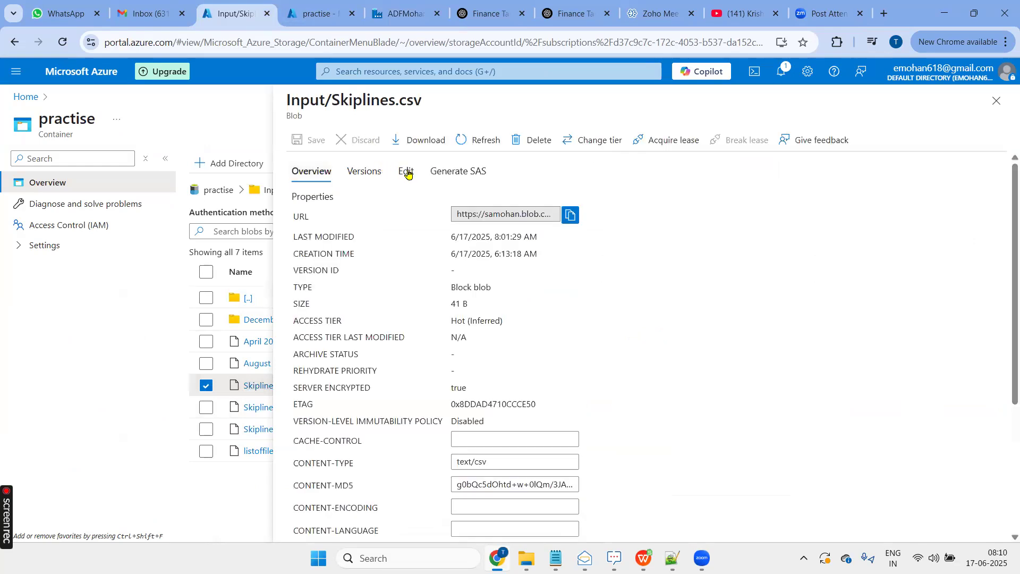
left_click(408, 174)
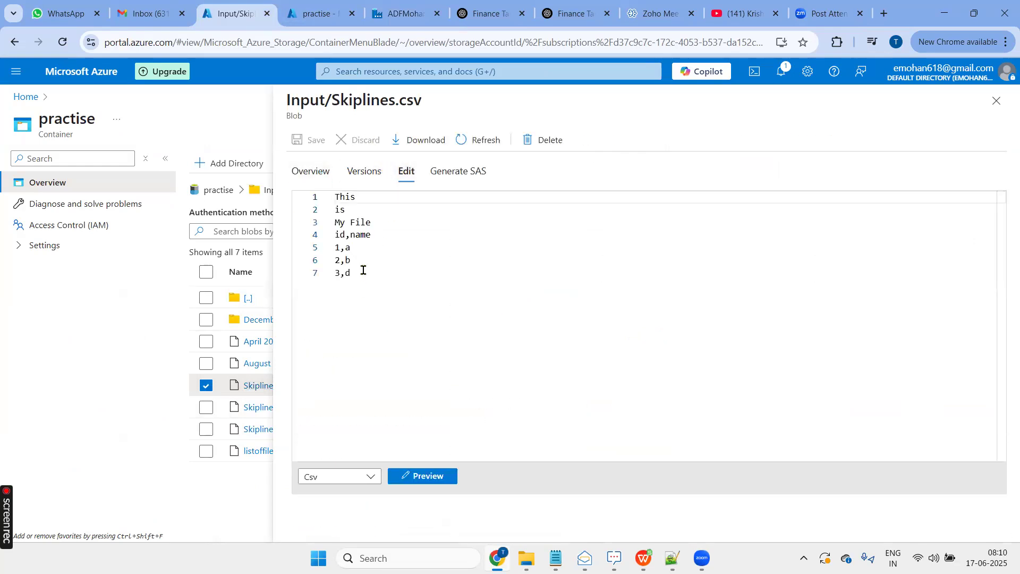
left_click_drag(379, 222, 320, 205)
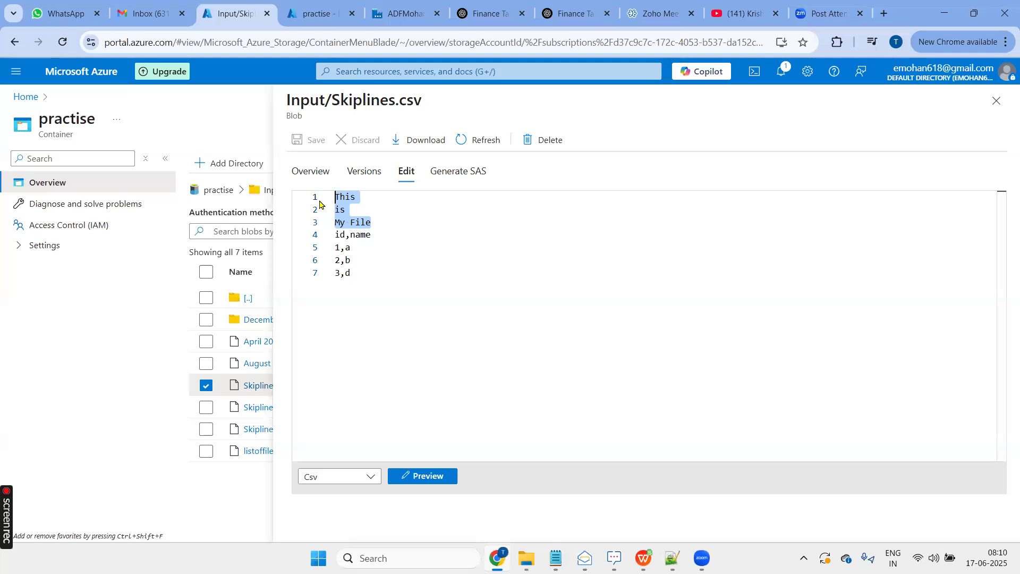
left_click(390, 223)
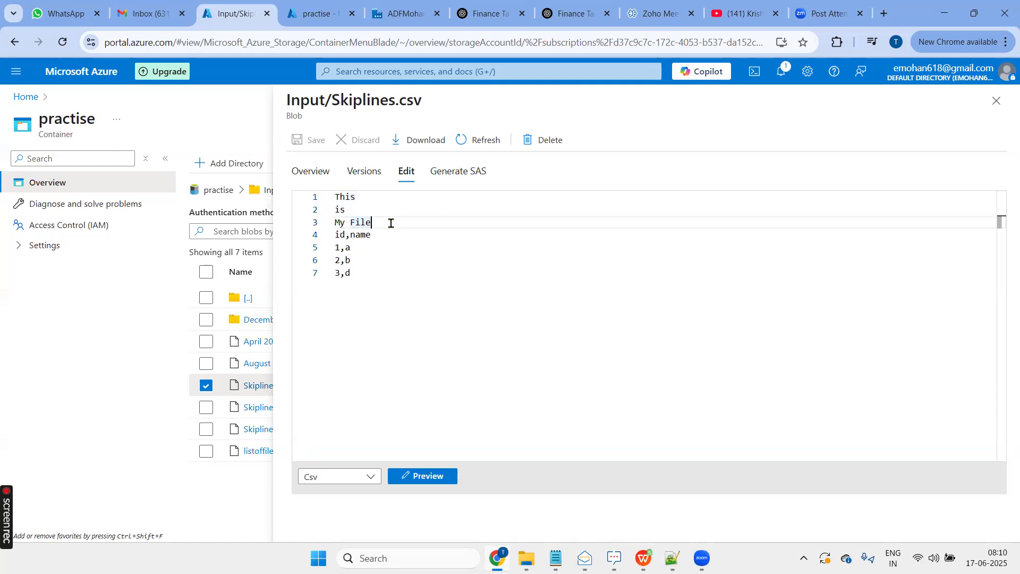
left_click_drag(379, 226, 325, 199)
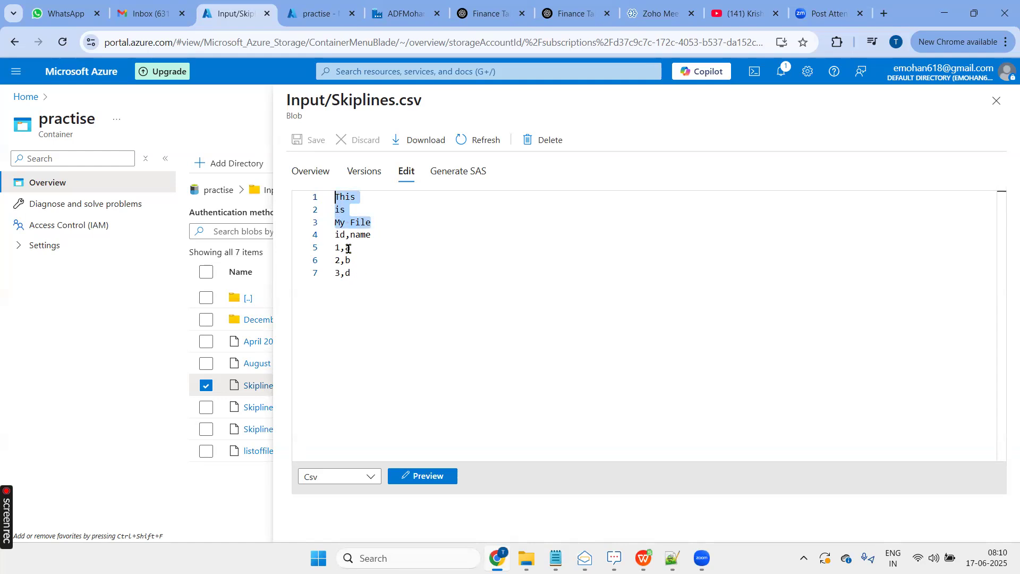
left_click_drag(335, 235, 370, 237)
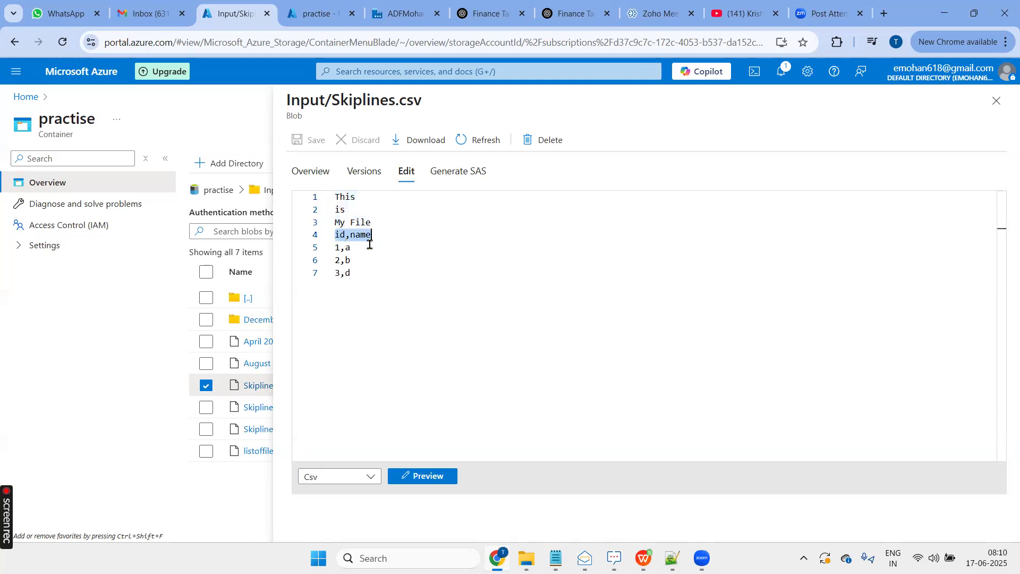
left_click(357, 272)
left_click(329, 254, "shift")
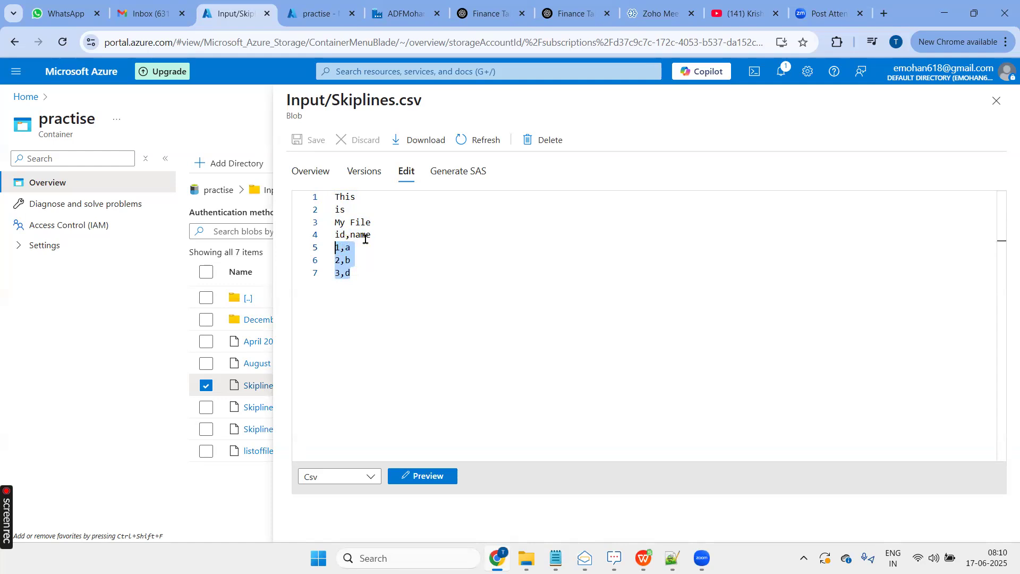
left_click_drag(372, 222, 319, 199)
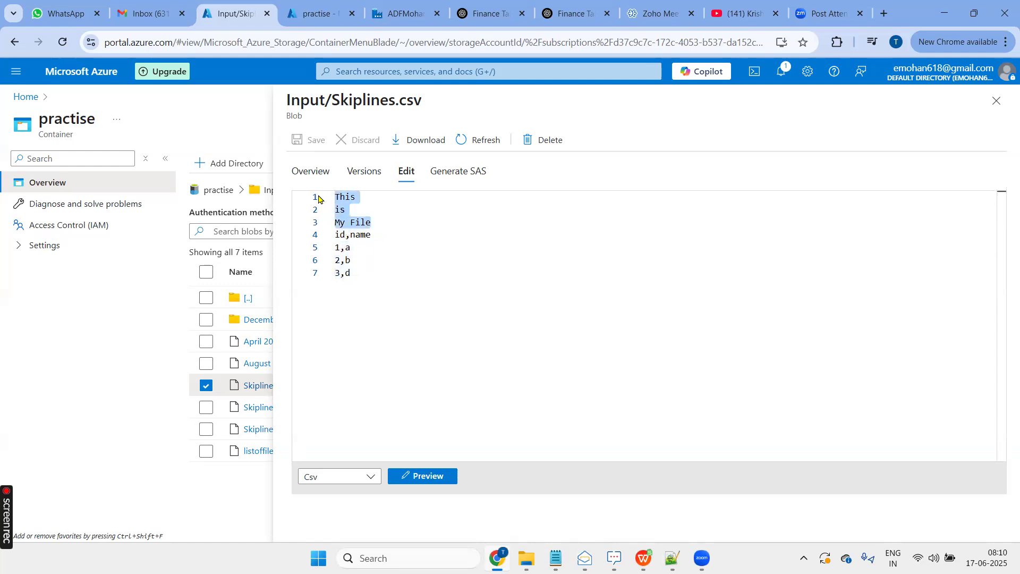
left_click(335, 234)
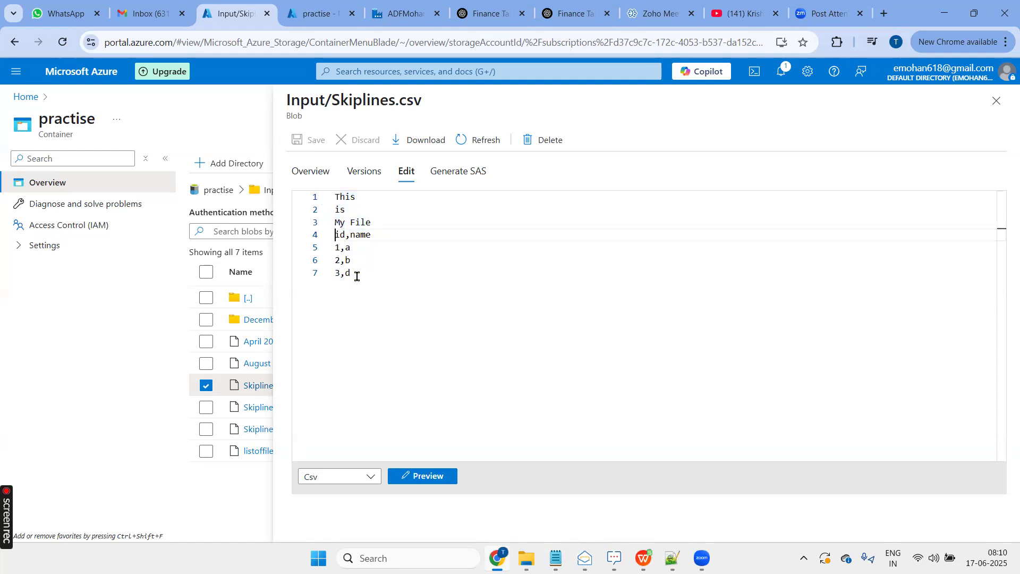
left_click(358, 277, "shift")
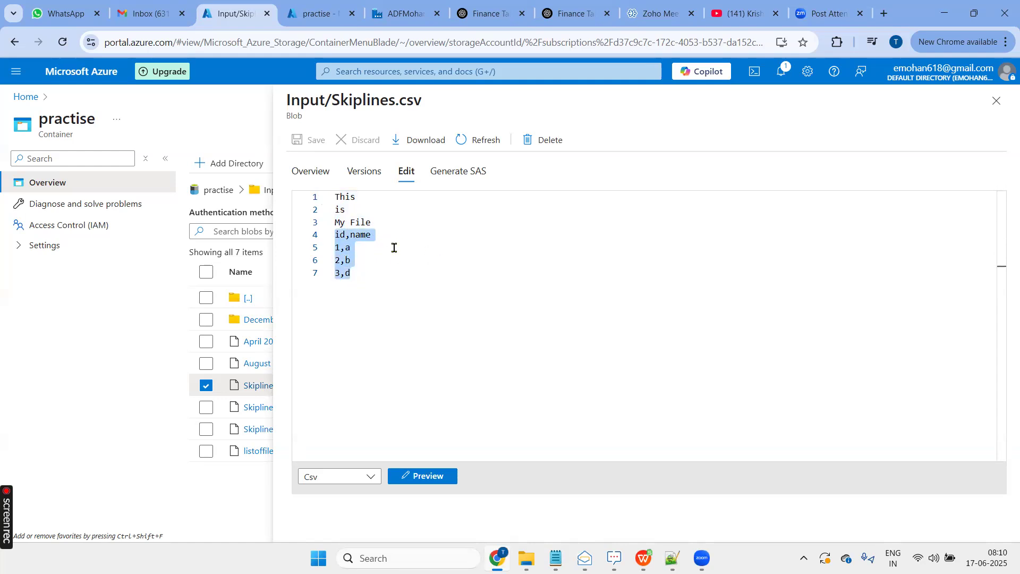
left_click(995, 101)
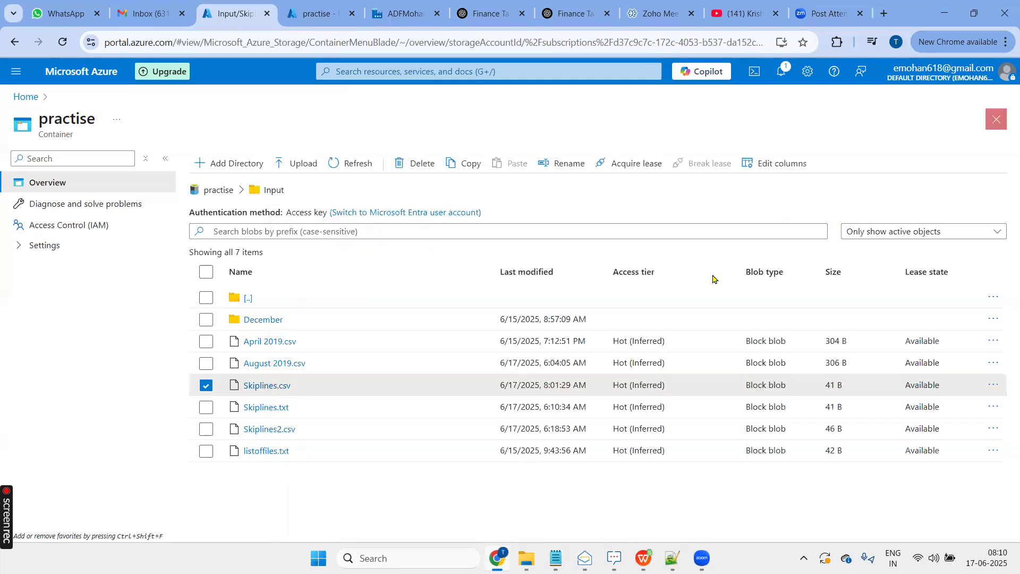
- Return to Data Factory and set the skip line count of the SKipeline activity's source to 3
left_click(399, 12)
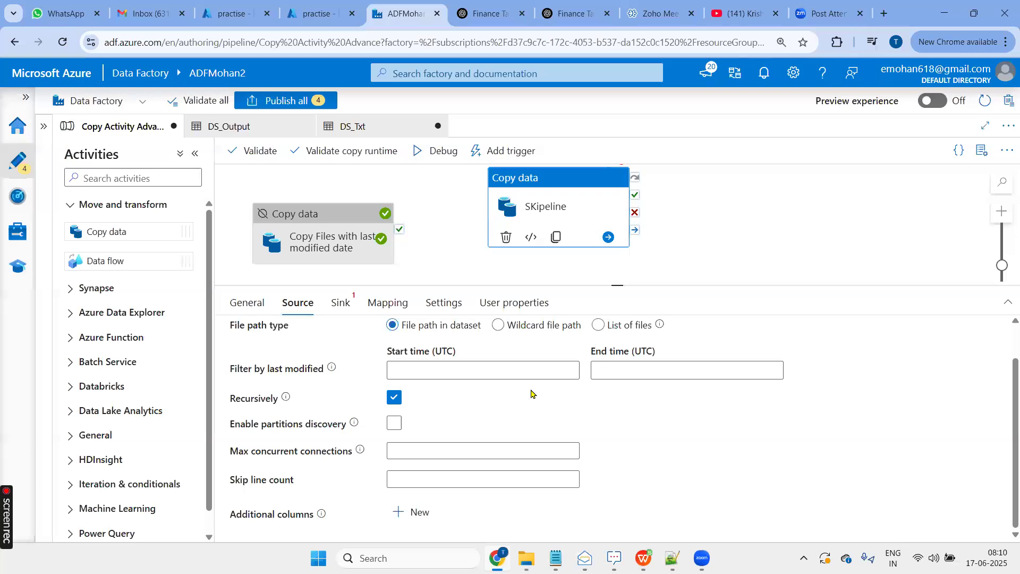
scroll(532, 391, "up", 2)
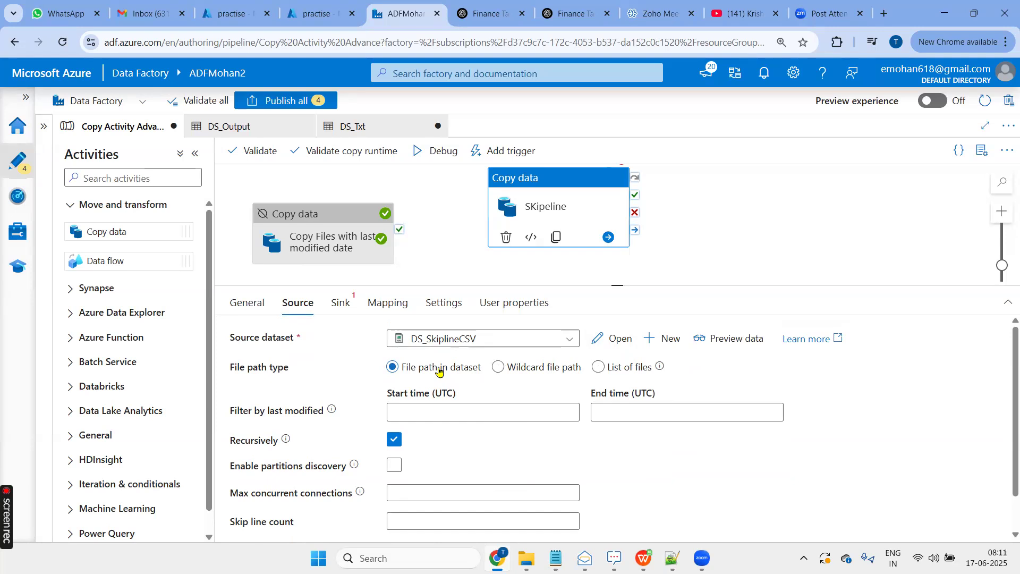
scroll(438, 371, "down", 1)
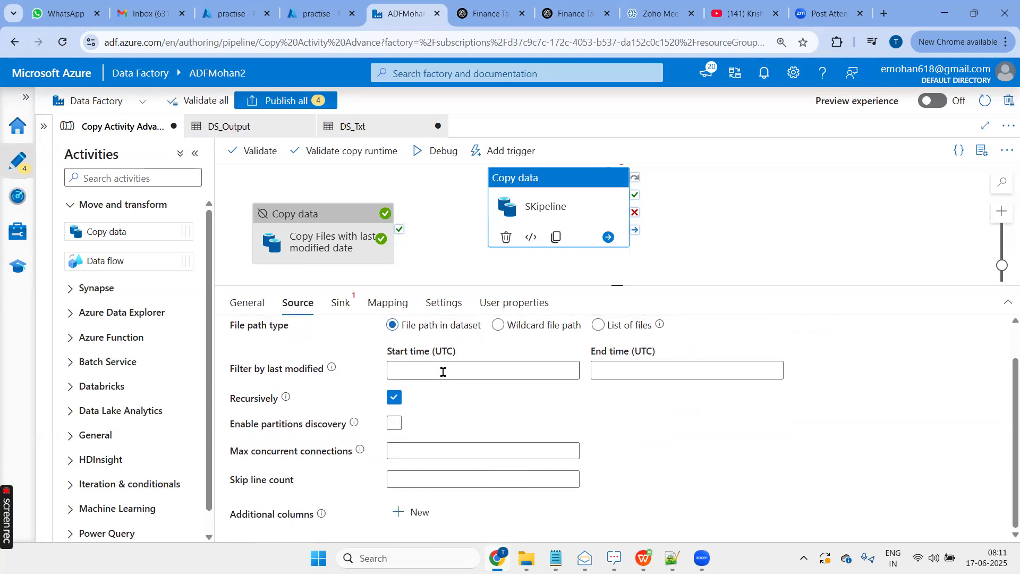
left_click(421, 480)
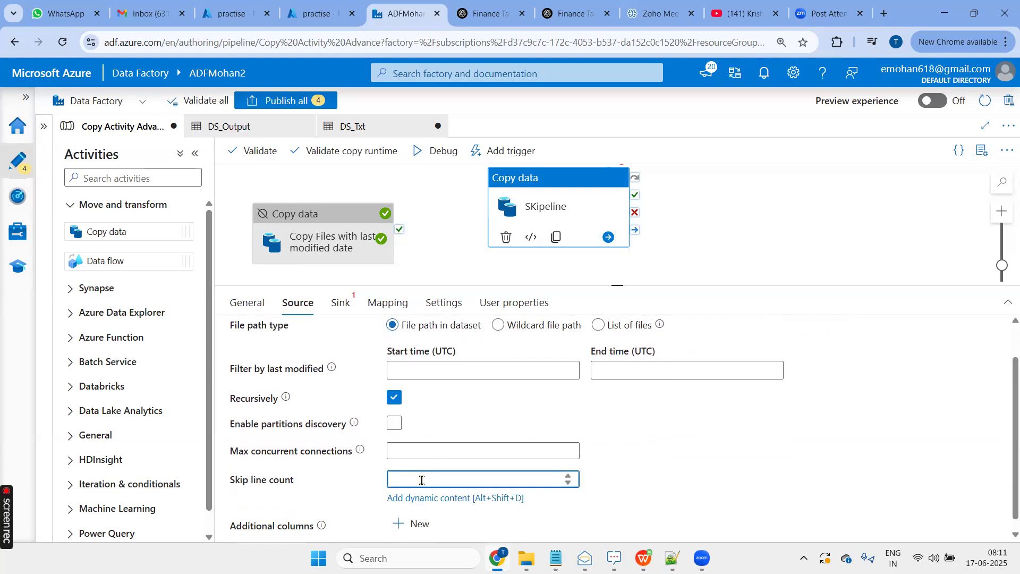
left_click(703, 464)
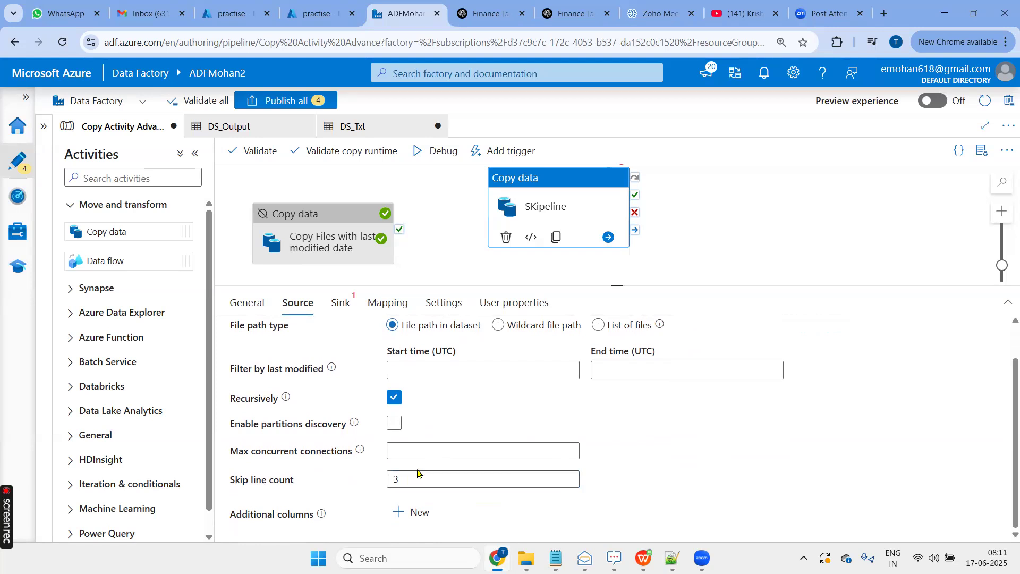
- Choose DS_Output as the sink dataset of the SKipeline activity
left_click(339, 303)
left_click(448, 344)
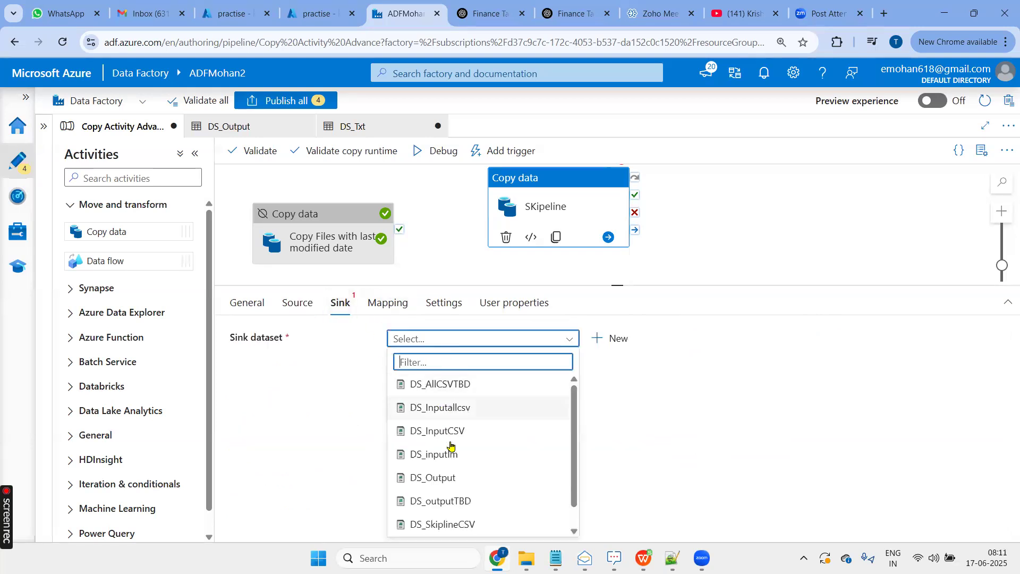
left_click(451, 480)
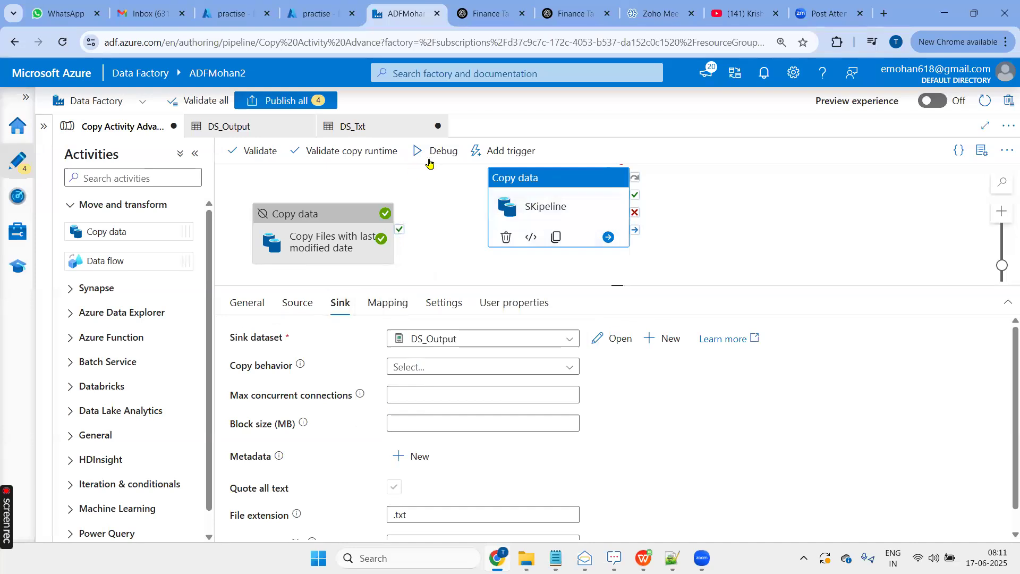
- Validate the Copy Activity Advance pipeline and start a debug run with the default SartDate and EndDate parameters
left_click(275, 159)
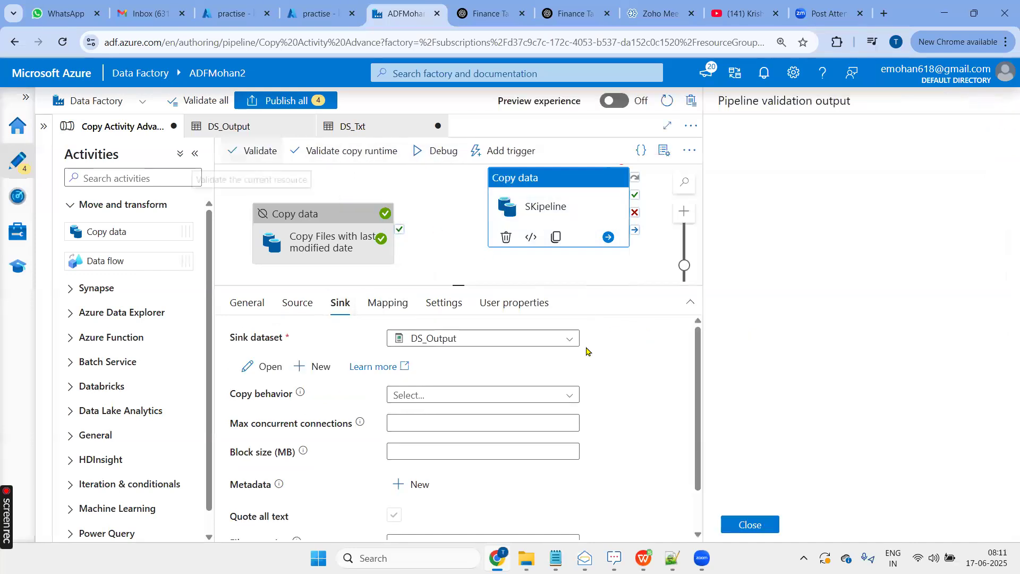
left_click(750, 525)
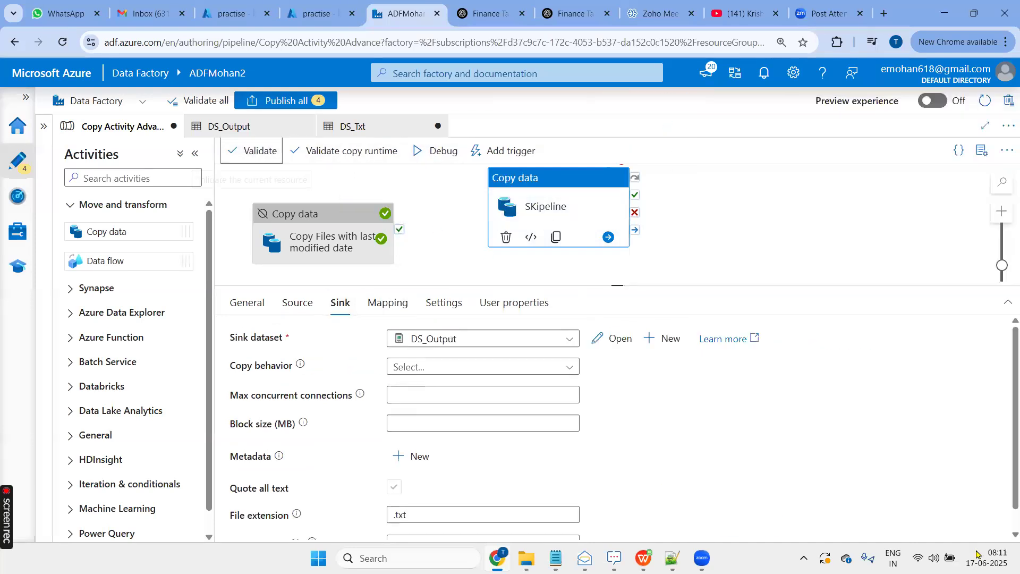
left_click(441, 150)
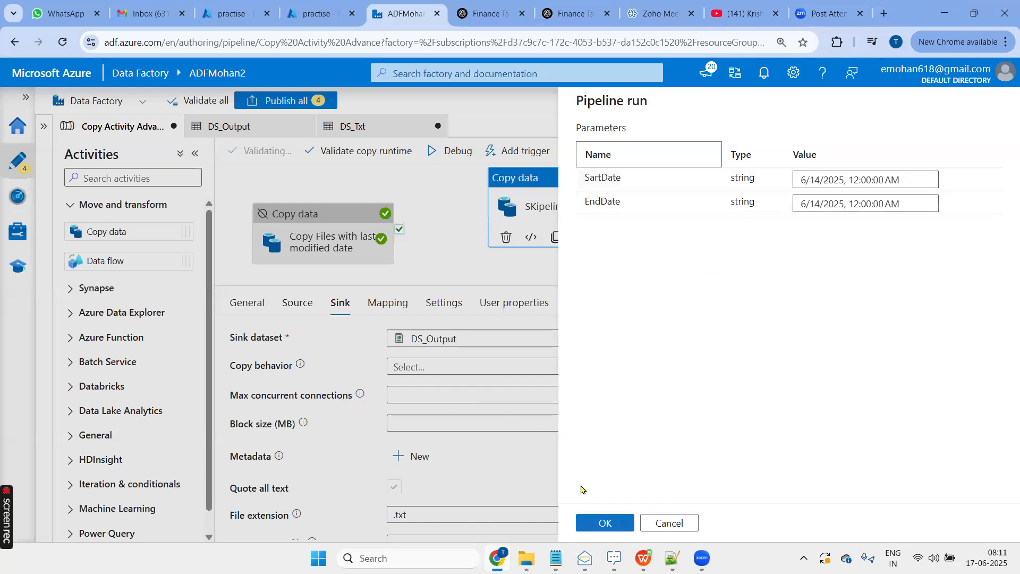
left_click(605, 523)
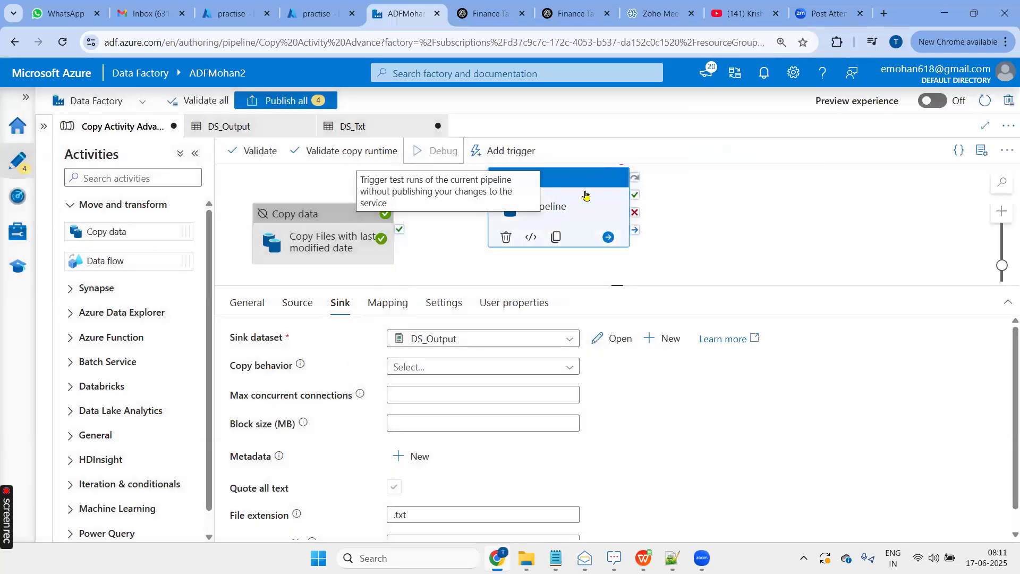
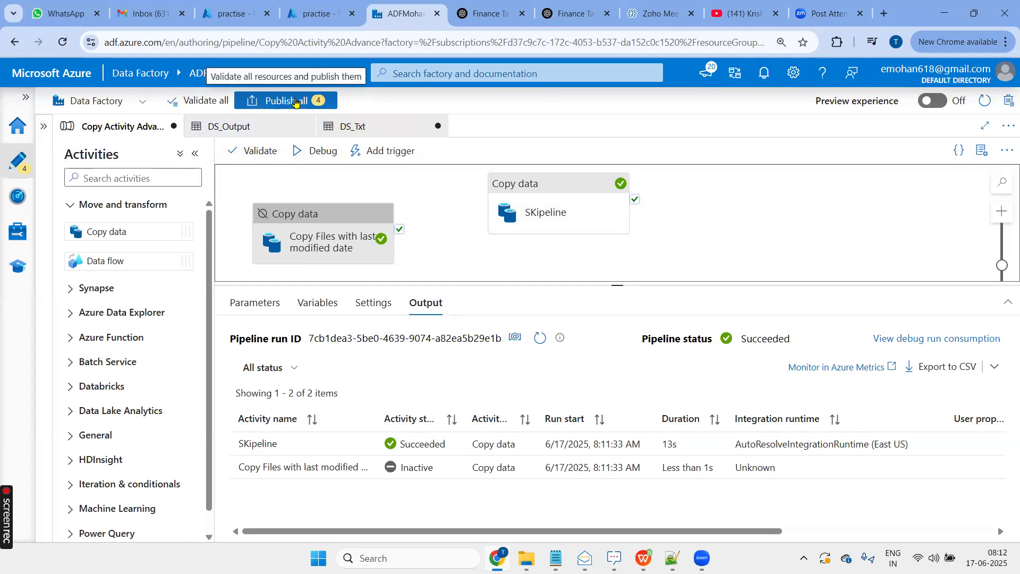
- Switch to the practise container's Output folder in the Azure portal, refresh its listing and delete all files in it
left_click(318, 13)
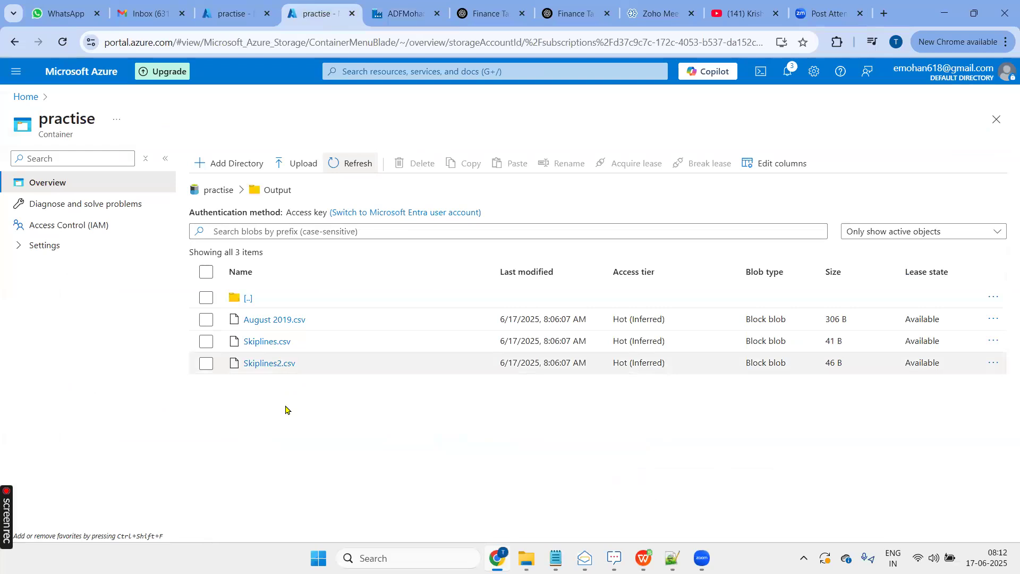
left_click(351, 169)
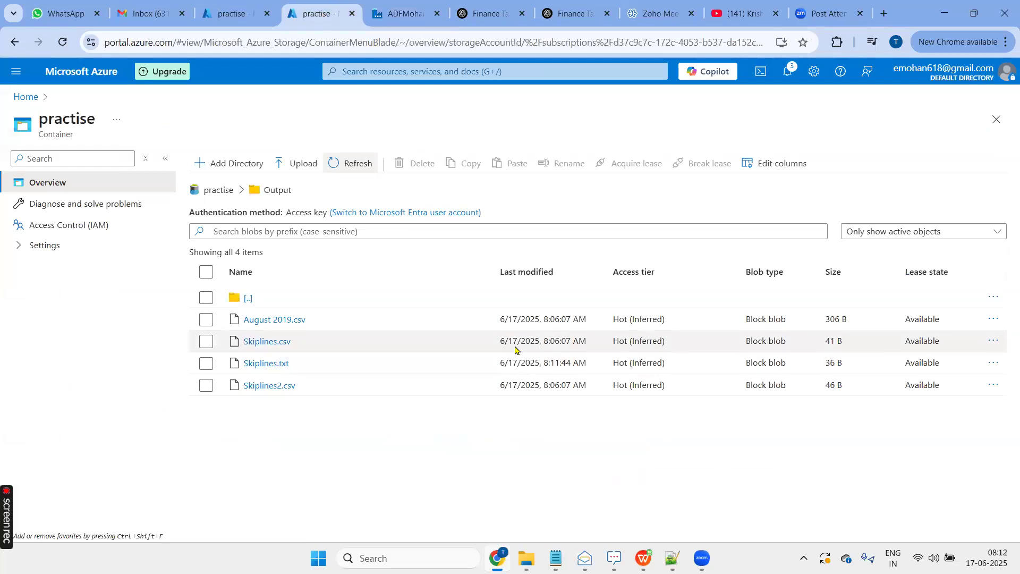
left_click(207, 272)
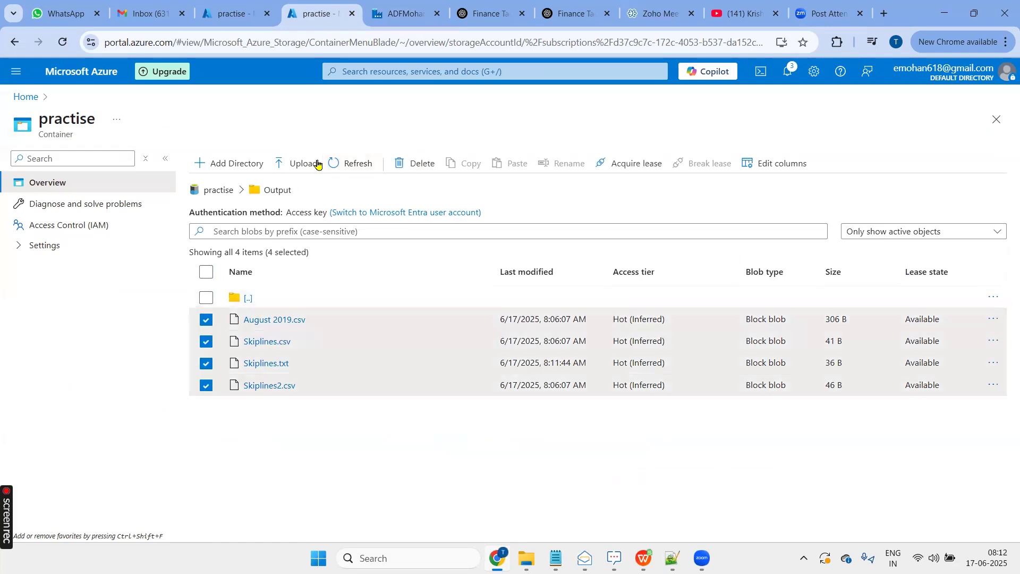
left_click(402, 163)
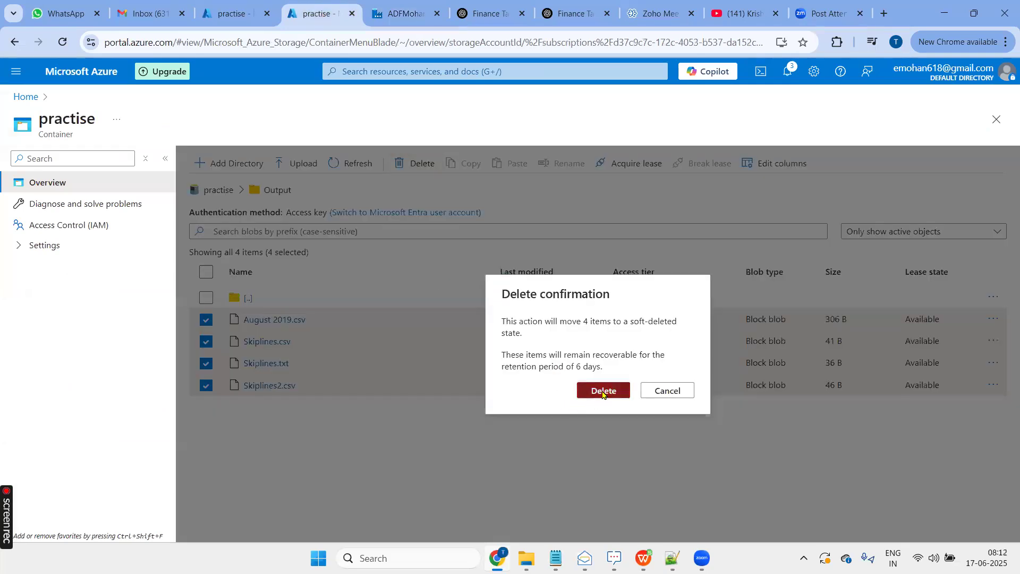
left_click(604, 390)
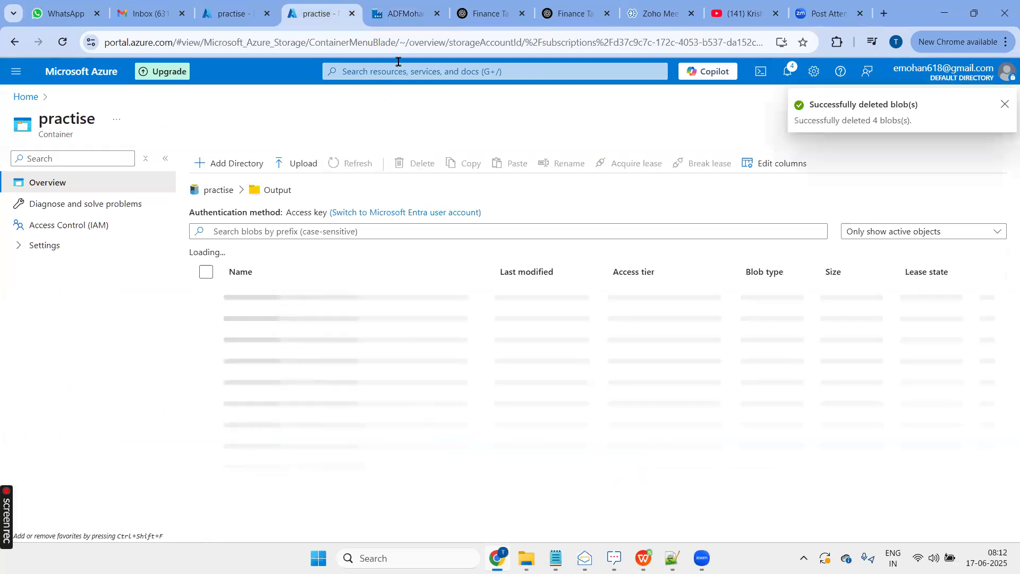
- Return to Data Factory and start another debug run of the Copy Activity Advance pipeline, enlarging the run output area
left_click(406, 16)
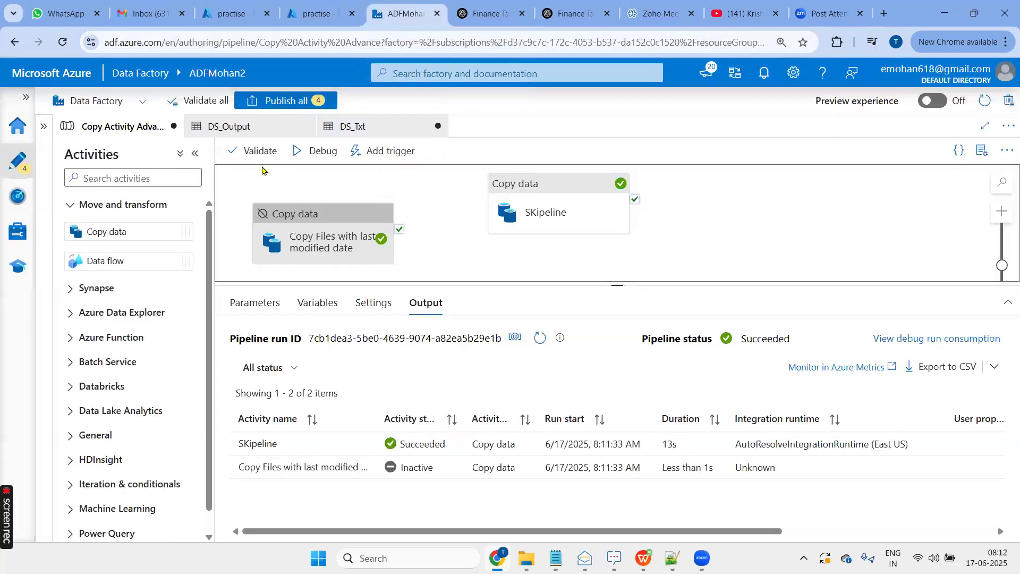
left_click(318, 152)
key("Return")
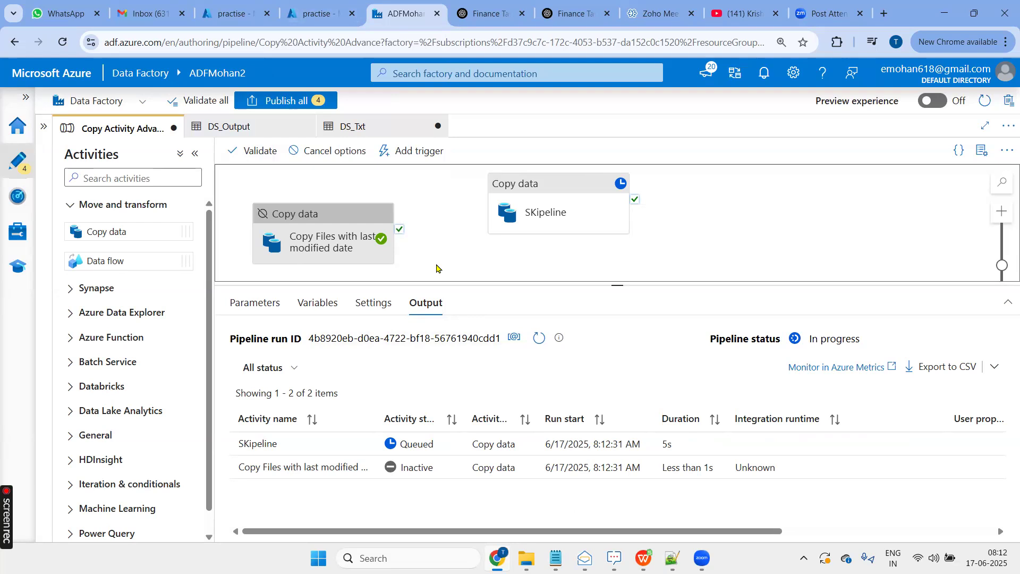
left_click_drag(614, 285, 612, 247)
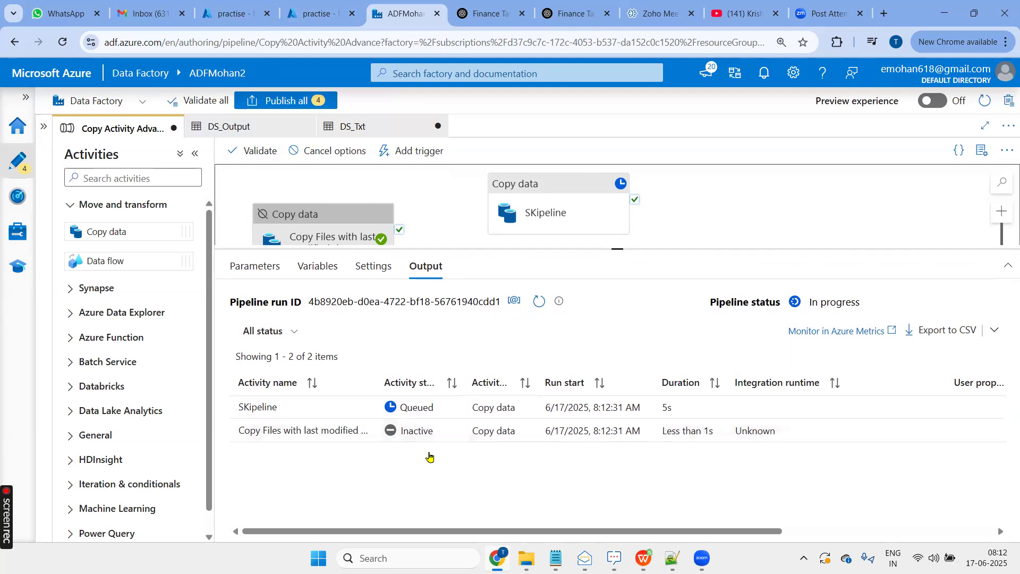
- Switch to the refreshed Output folder in the Azure portal and check the header and data rows of Skiplines.txt
left_click(321, 17)
left_click(362, 164)
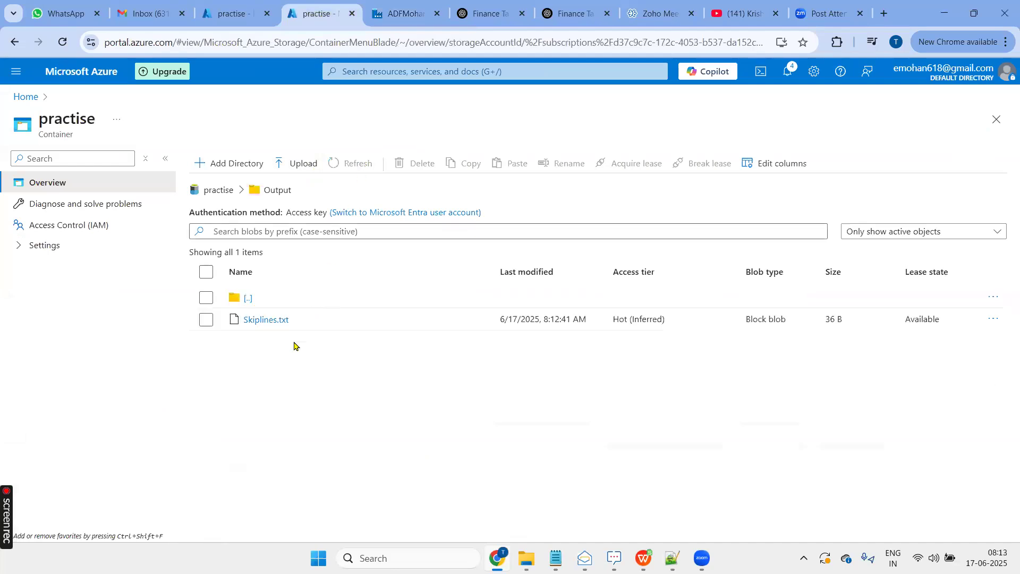
left_click(267, 320)
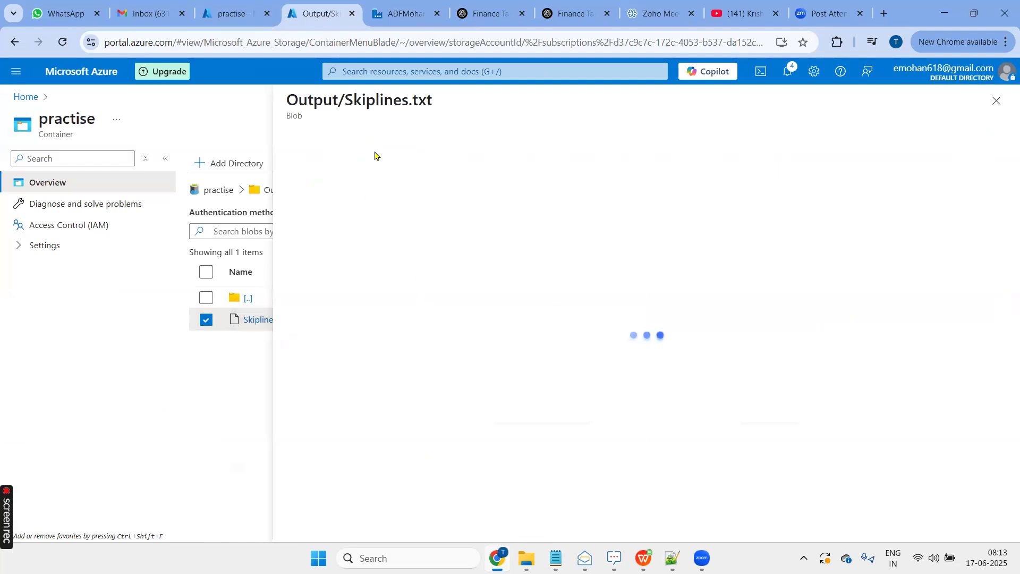
left_click(413, 170)
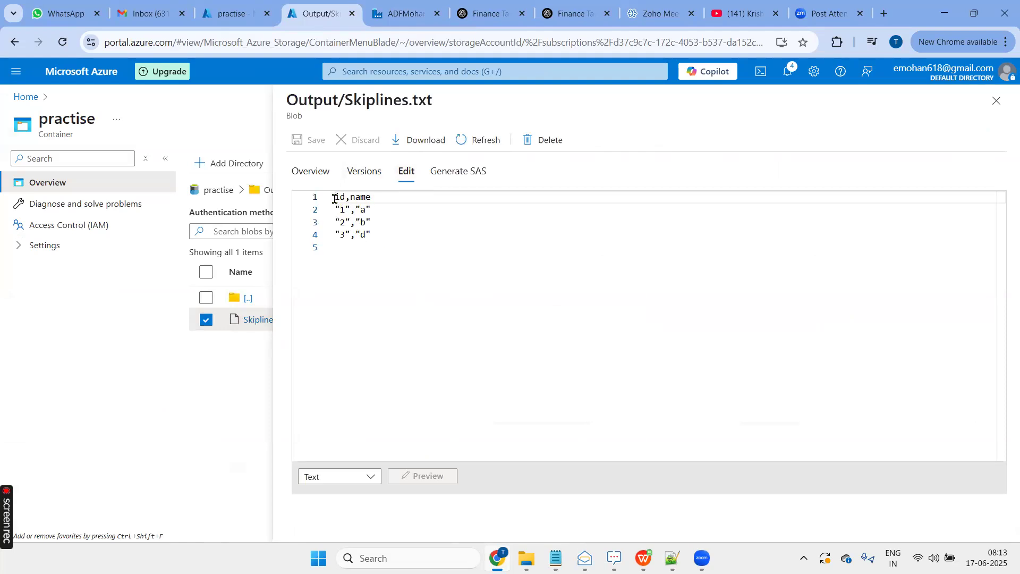
left_click_drag(335, 199, 380, 200)
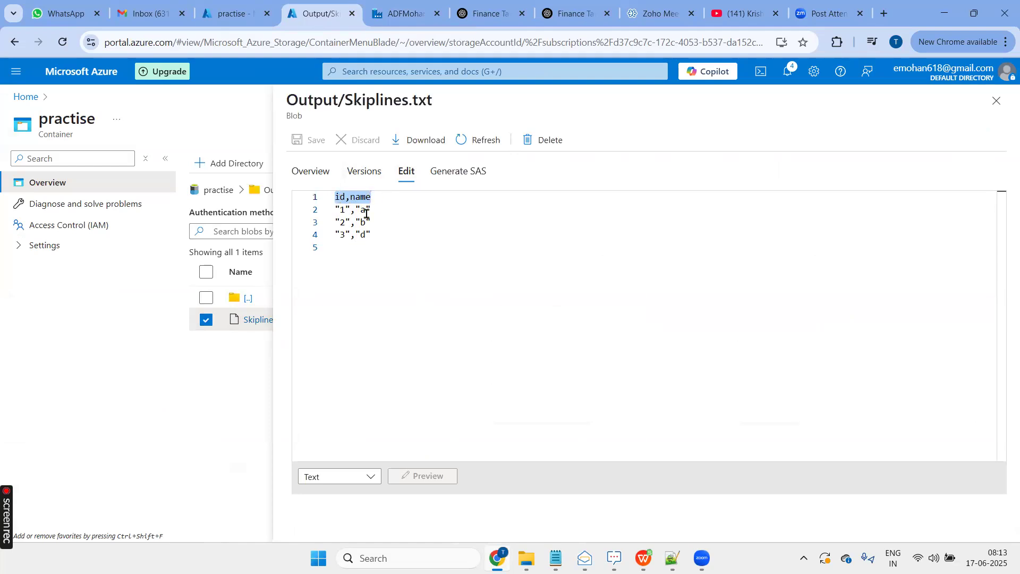
left_click(999, 109)
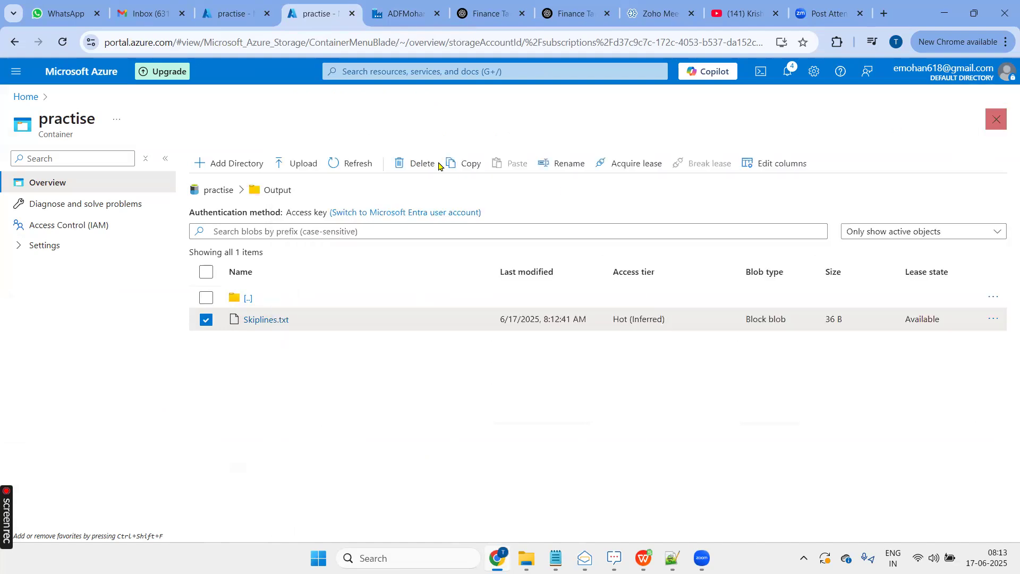
- Examine in Input/Skiplines2.csv where the header, the unwanted text lines and the data rows are placed
left_click(241, 15)
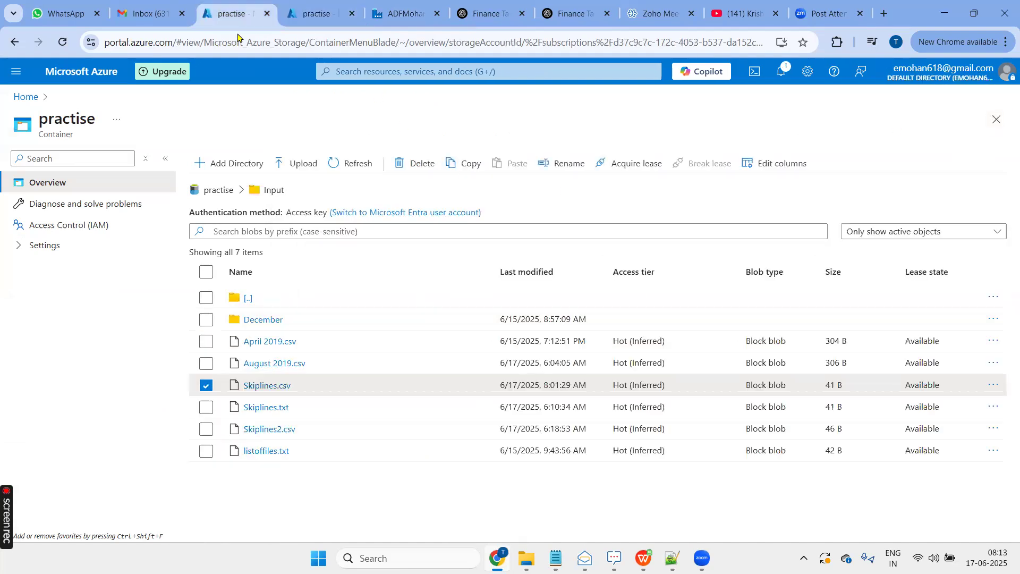
left_click(259, 430)
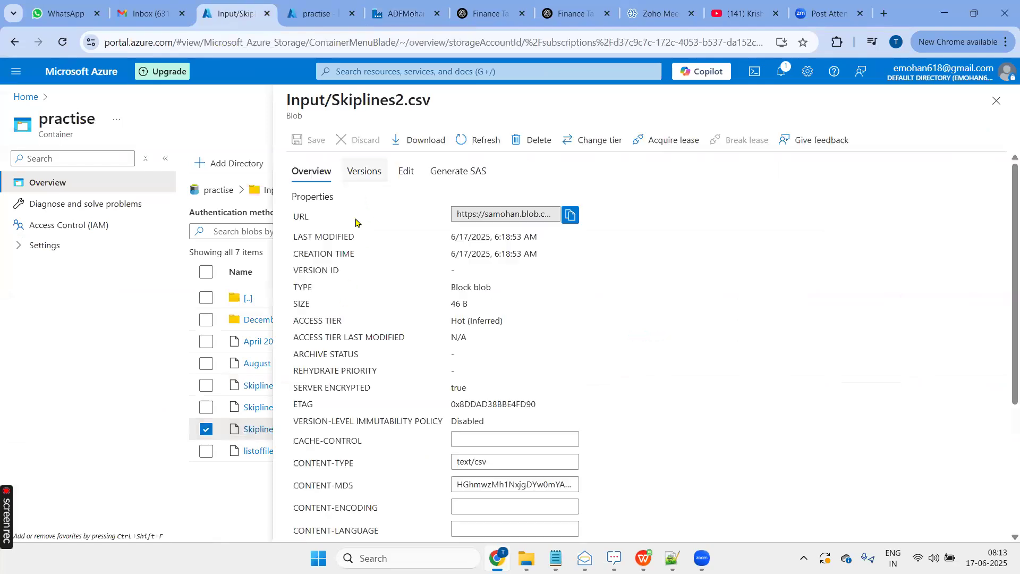
left_click(406, 171)
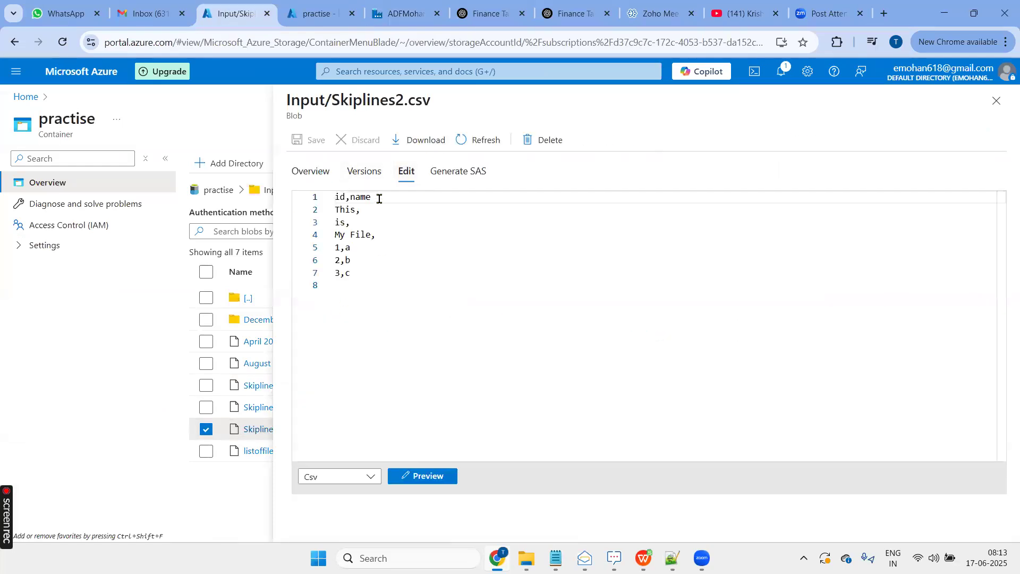
left_click_drag(379, 198, 325, 203)
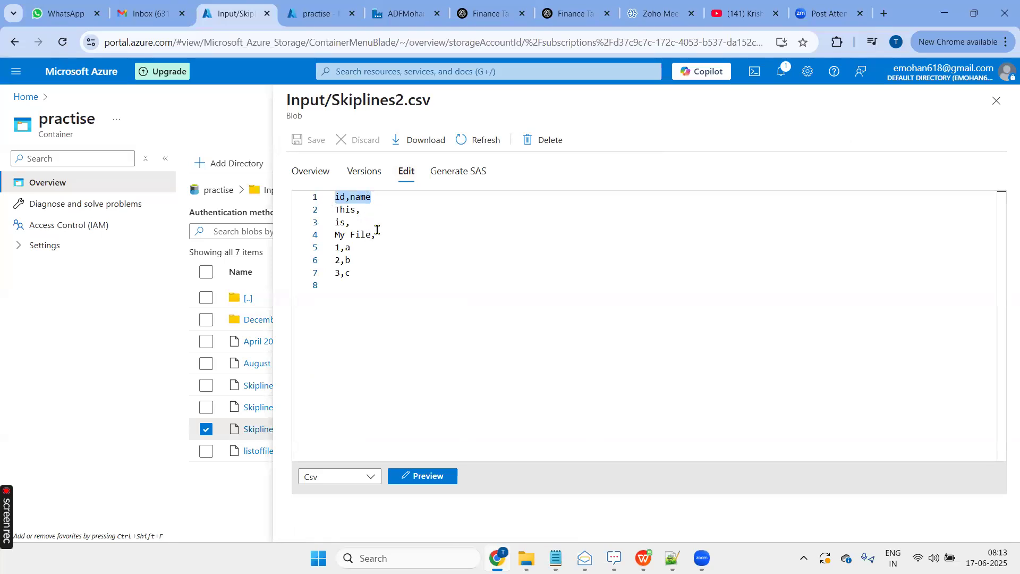
left_click_drag(383, 233, 325, 214)
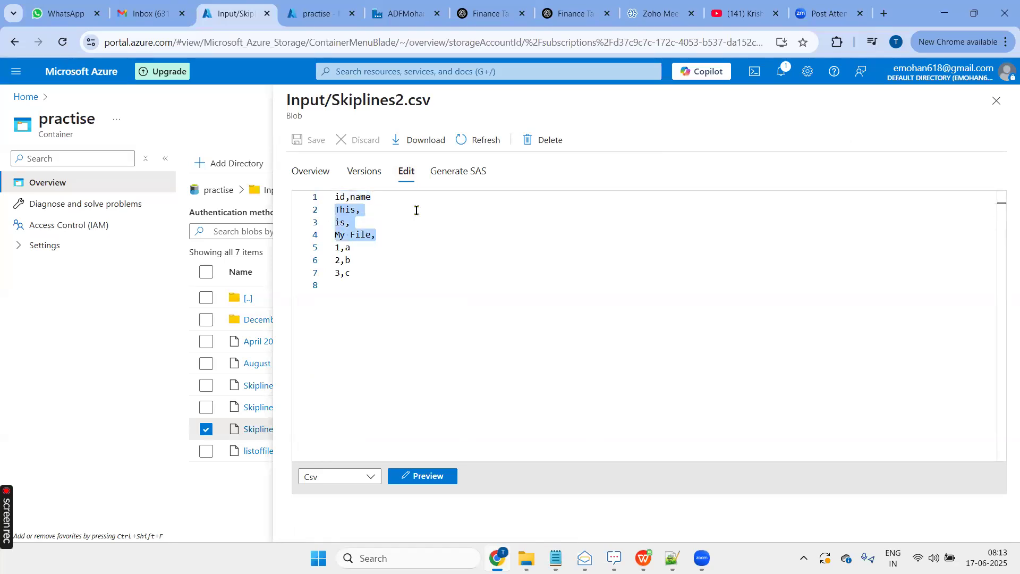
left_click_drag(359, 272, 322, 252)
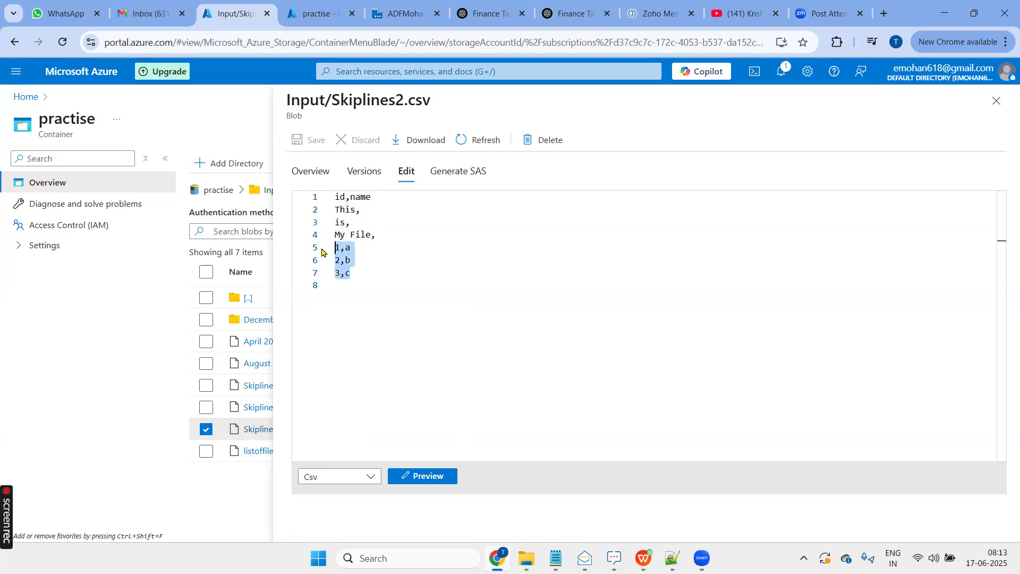
left_click(387, 260)
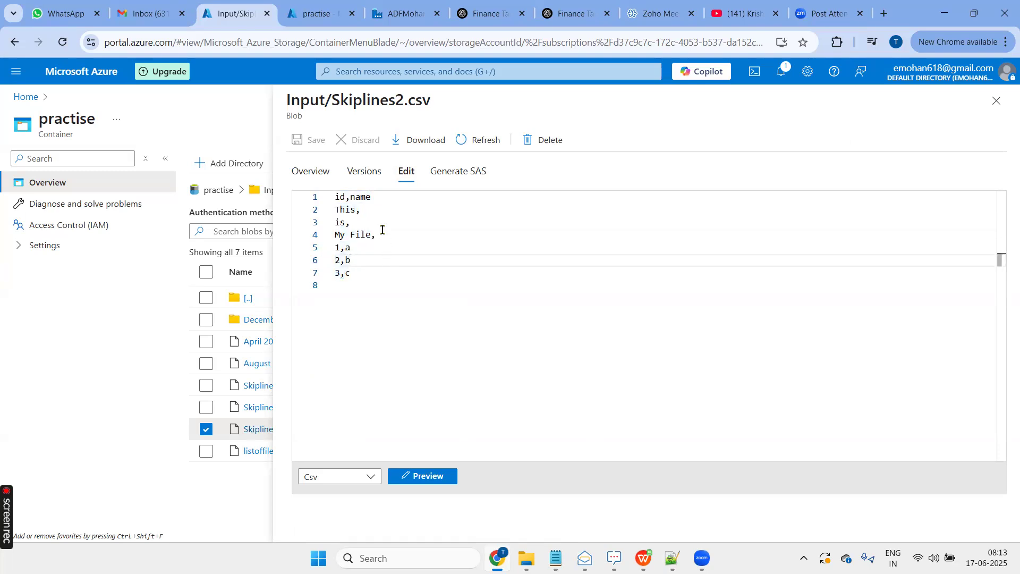
left_click_drag(375, 235, 333, 200)
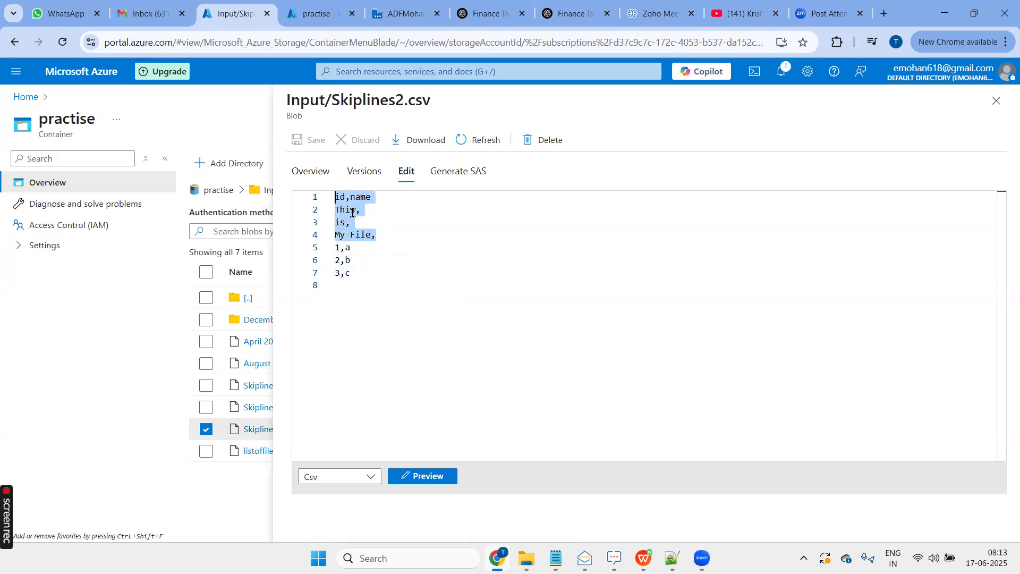
left_click(362, 276)
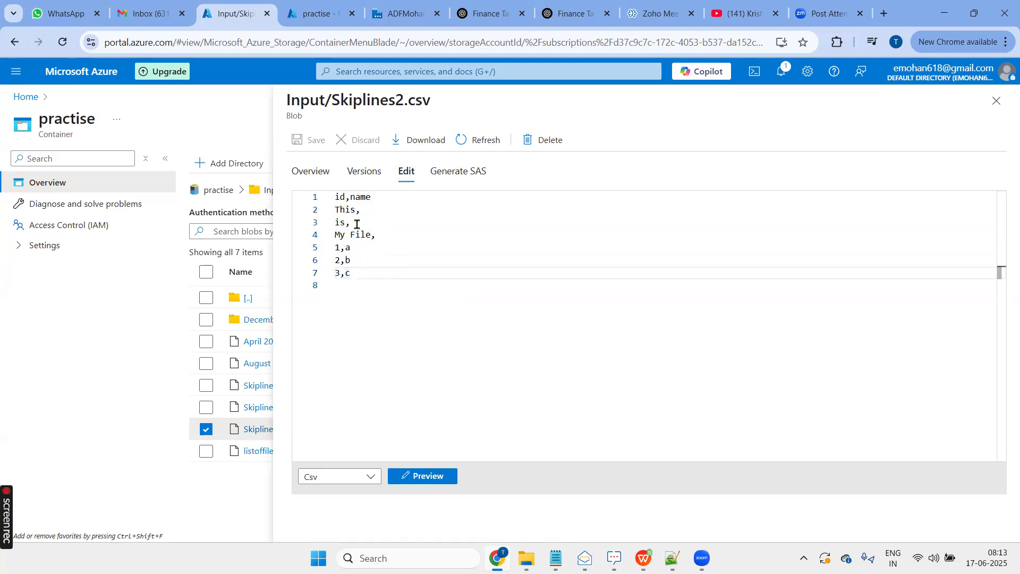
left_click(335, 252, "shift")
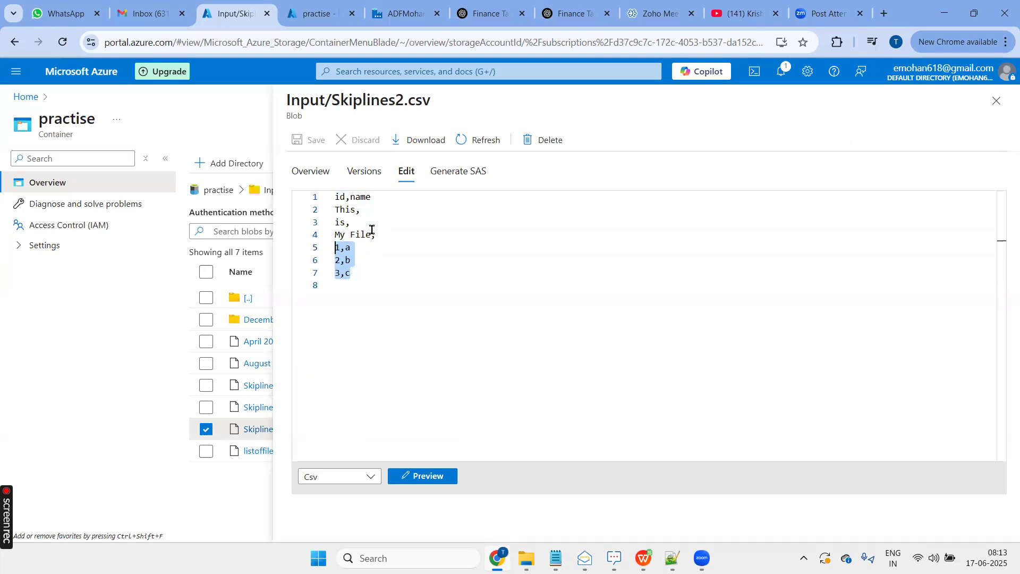
left_click_drag(375, 196, 315, 204)
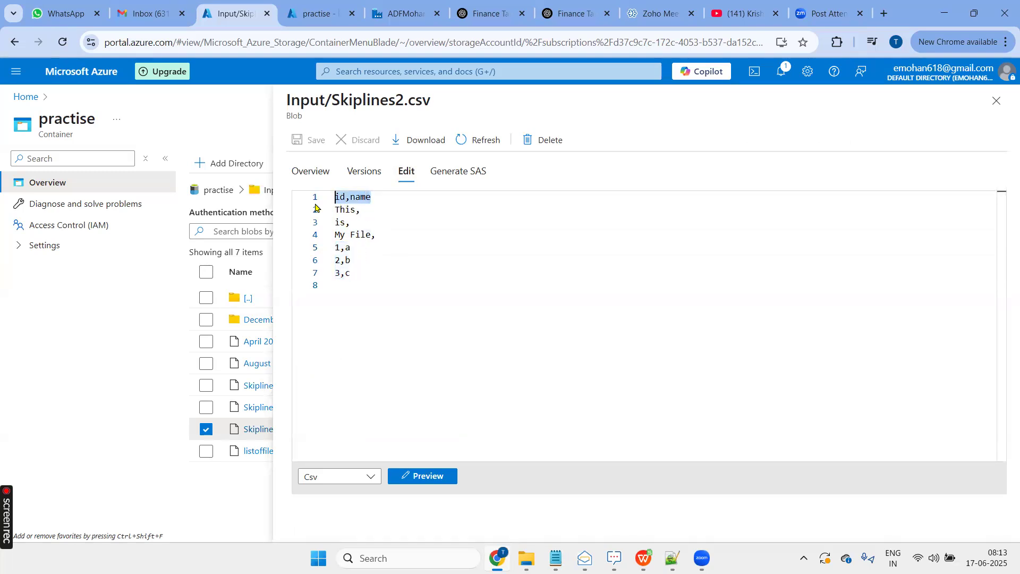
left_click_drag(380, 234, 315, 193)
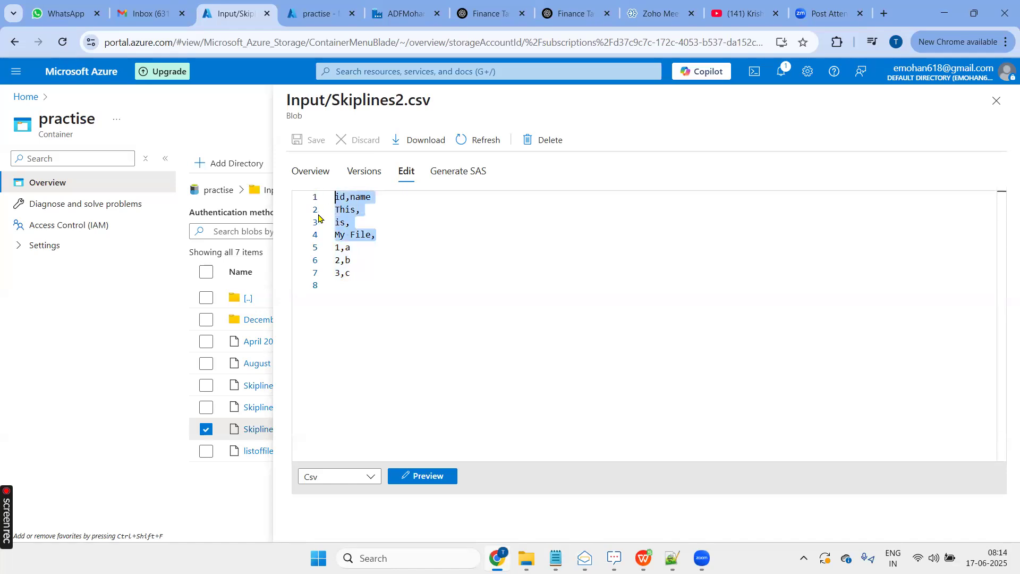
left_click(996, 104)
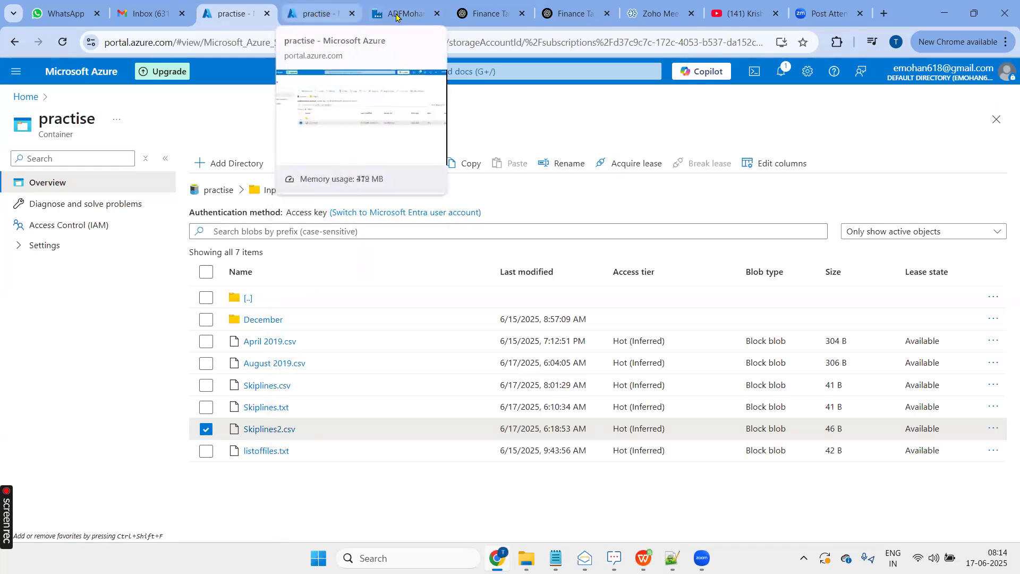
- Delete Skiplines.txt from the practise container's Output folder
left_click(316, 15)
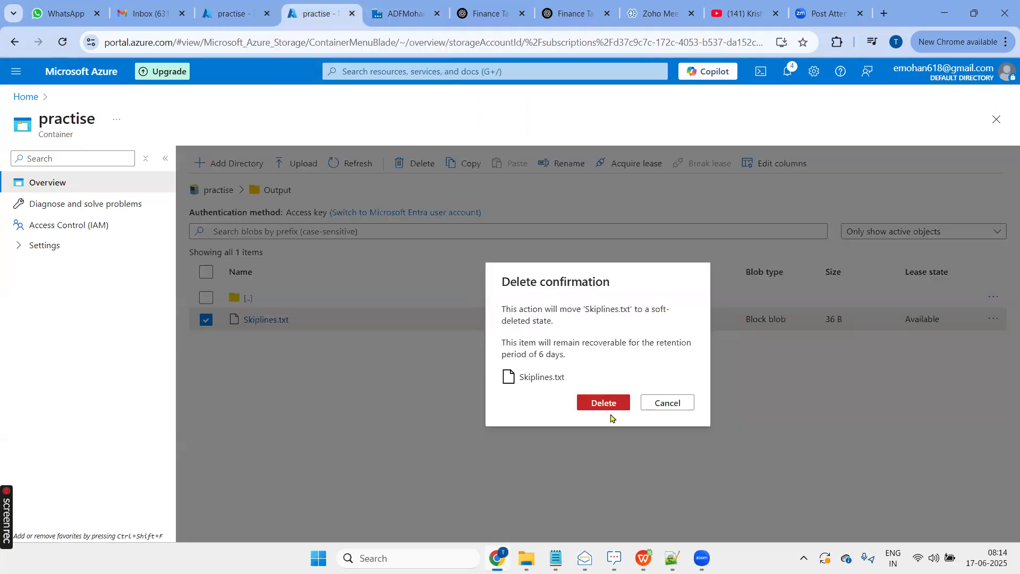
left_click(613, 409)
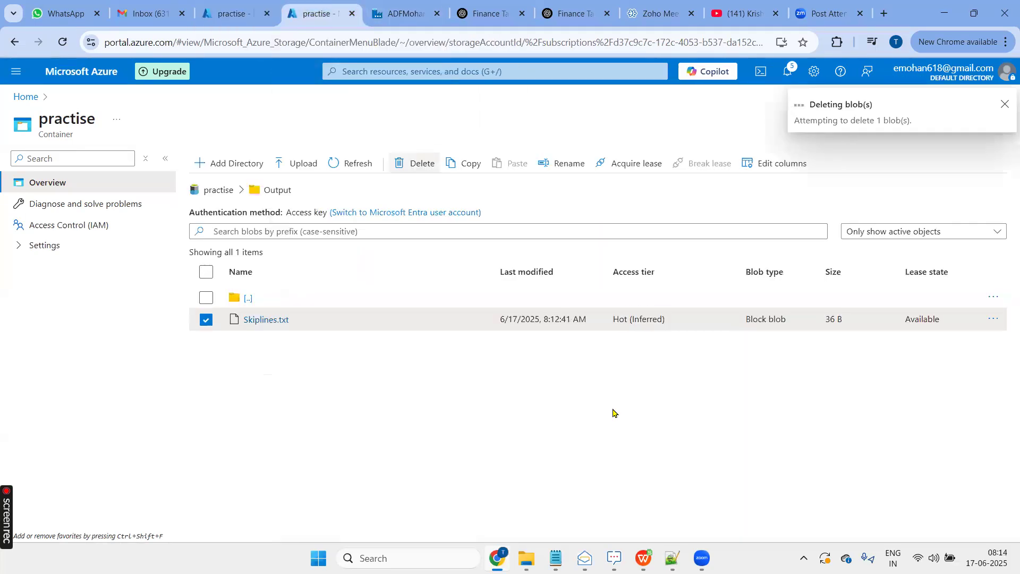
- Return to Data Factory and change the file name in the SKipeline activity's source dataset DS_SkiplineCSV to Skiplines2.csv
left_click(396, 15)
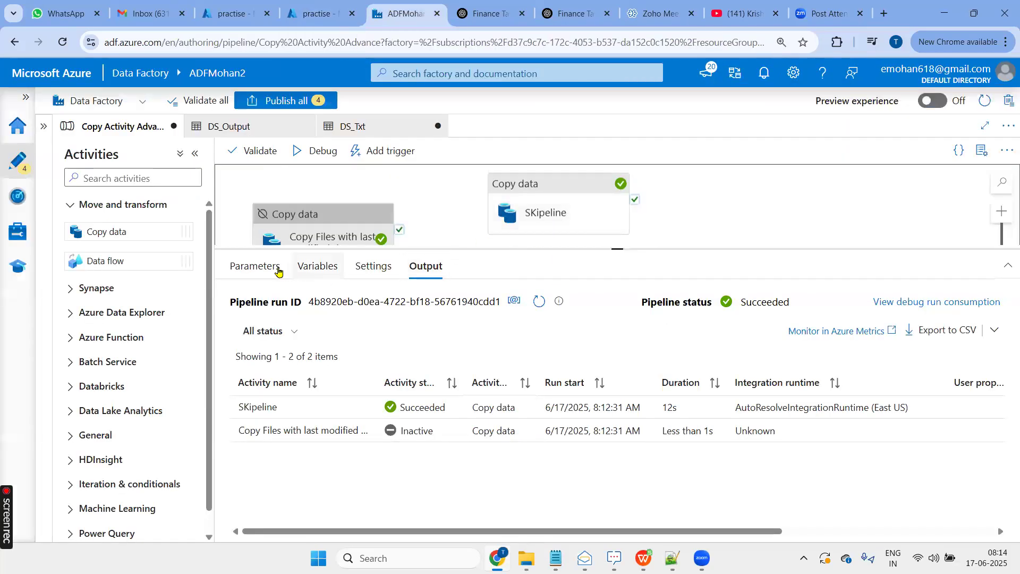
left_click(530, 198)
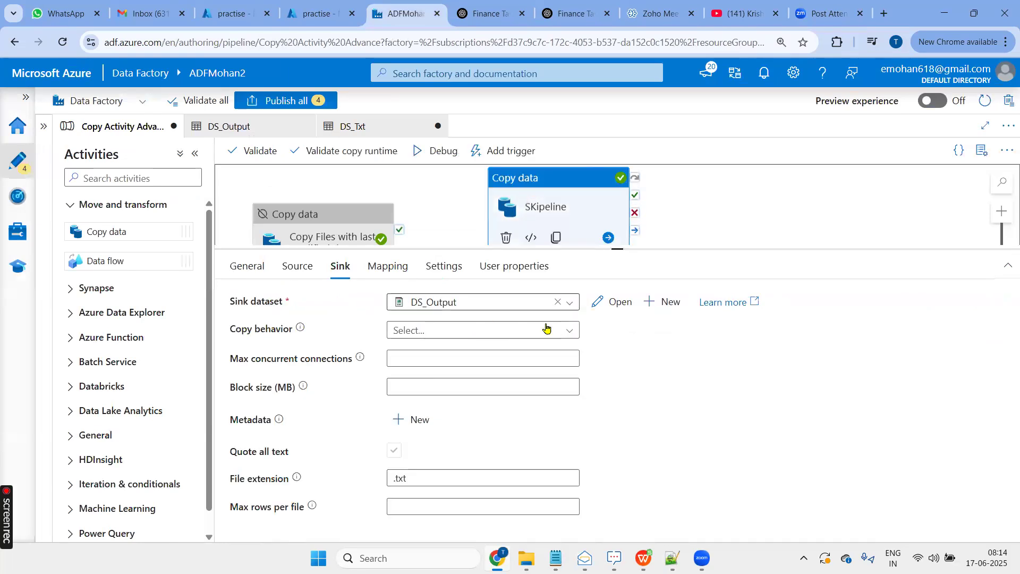
left_click(618, 303)
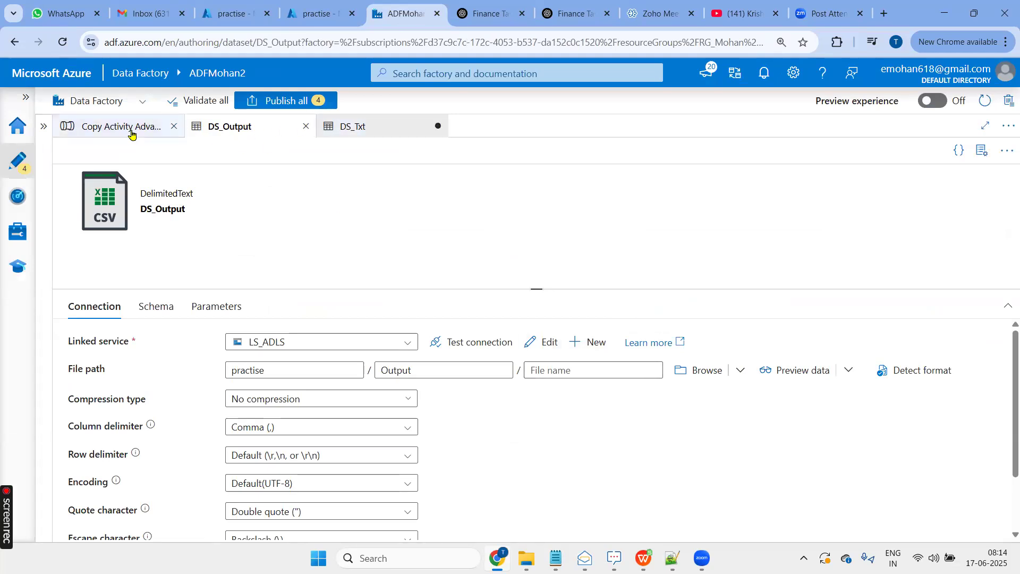
left_click(131, 130)
left_click(296, 265)
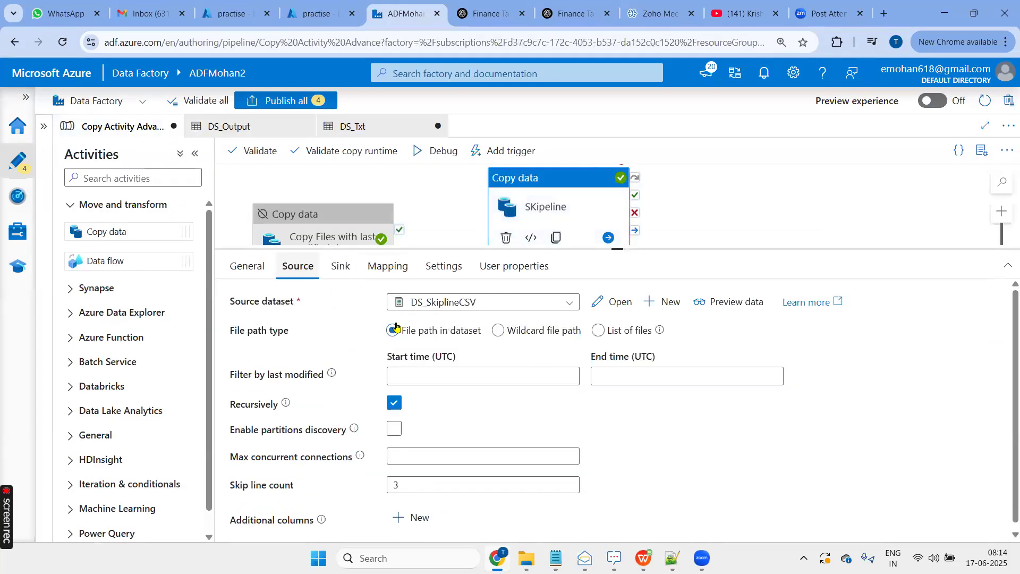
left_click(617, 308)
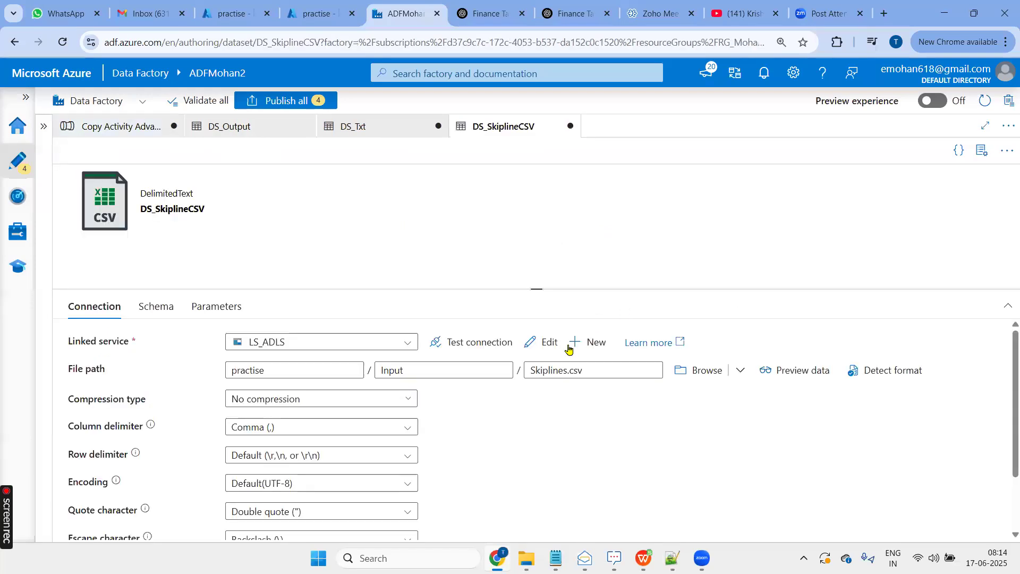
left_click(568, 371)
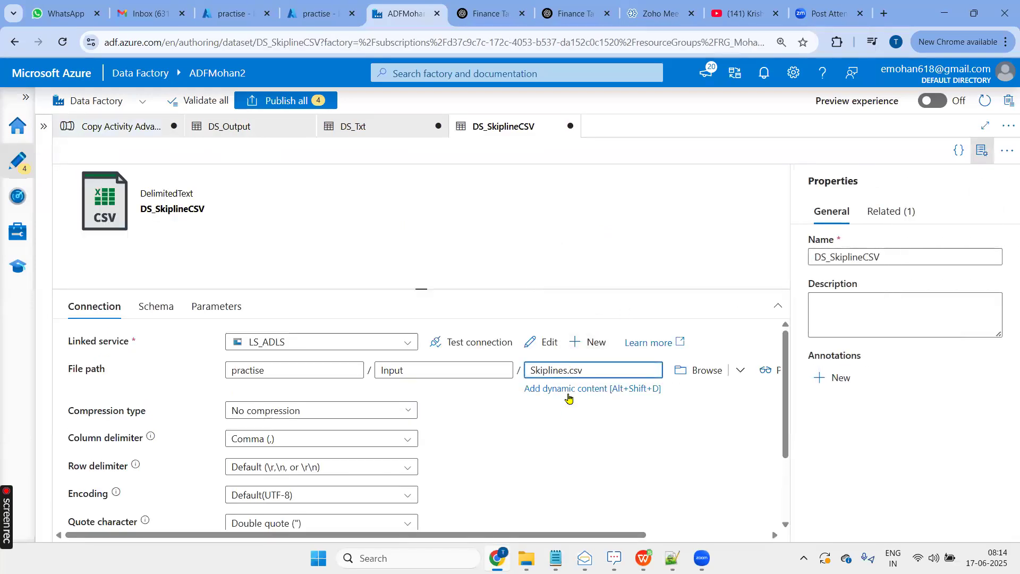
type("2")
left_click(622, 481)
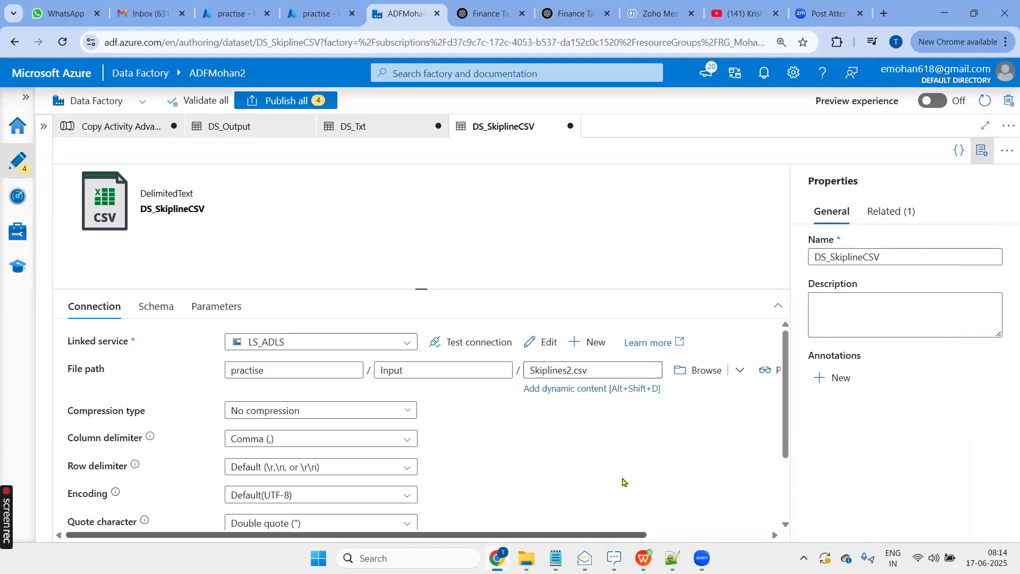
- Preview the data that DS_SkiplineCSV reads from Skiplines2.csv and hide the dataset's properties pane
scroll(623, 481, "right", 3)
left_click(722, 375)
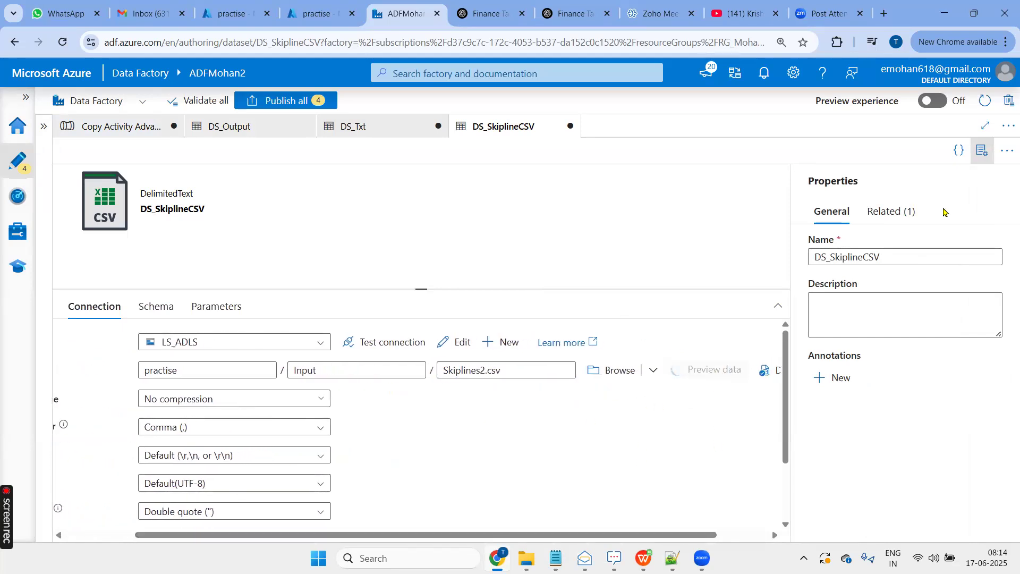
left_click(982, 151)
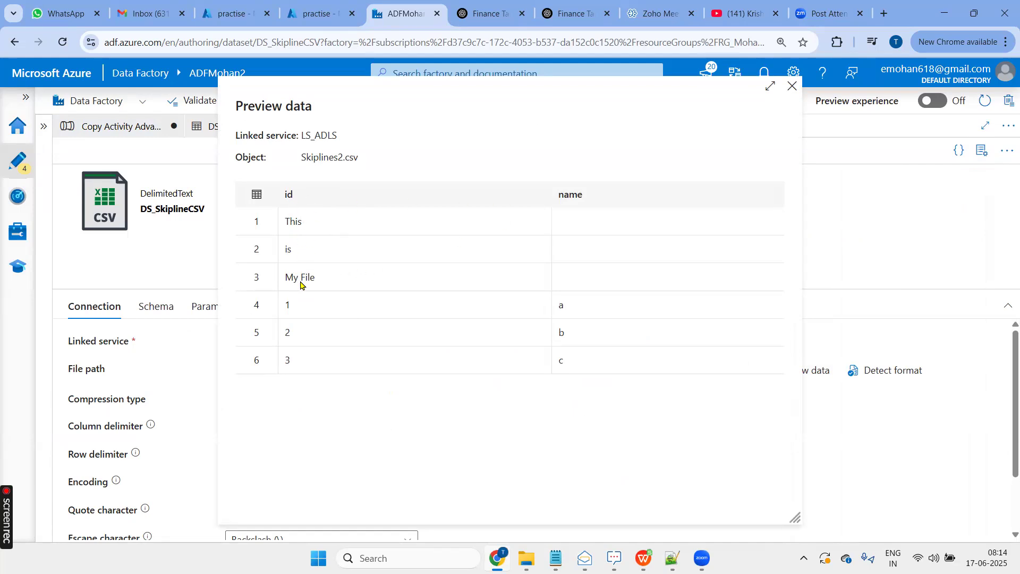
left_click(792, 86)
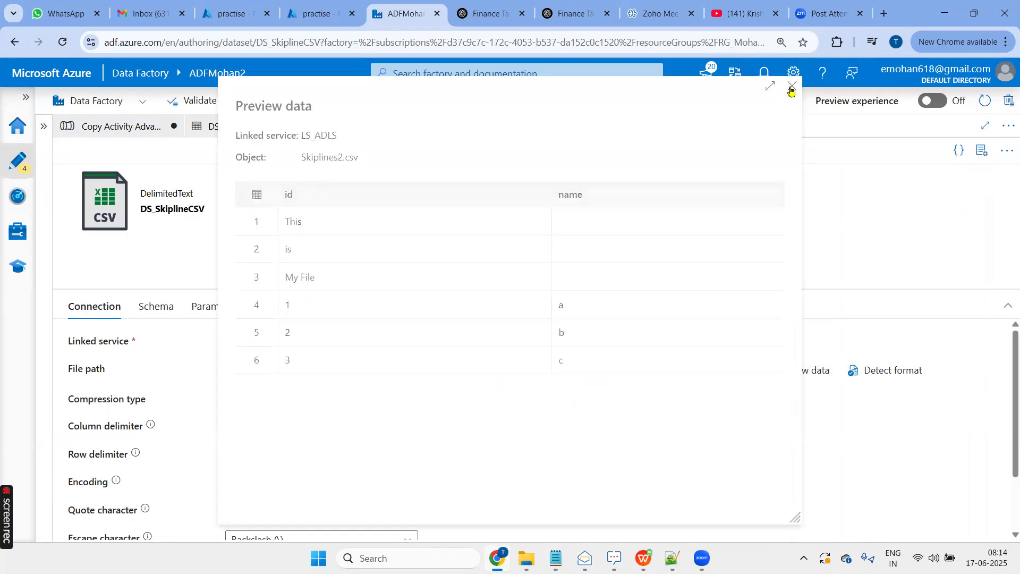
- Return to the Copy Activity Advance pipeline and set the SKipeline activity's source skip line count to 4
left_click(113, 133)
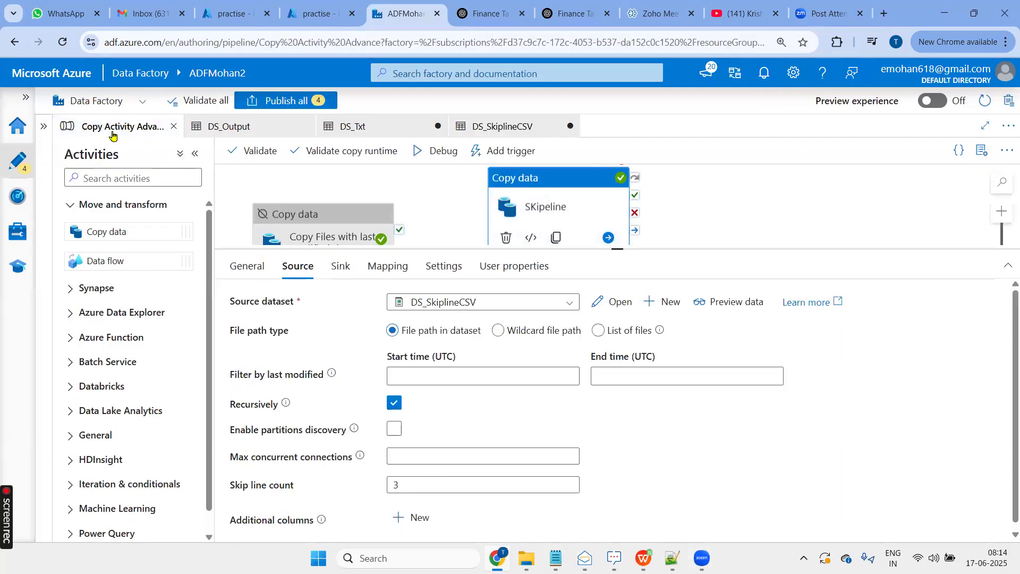
left_click(396, 485)
double_click(397, 486)
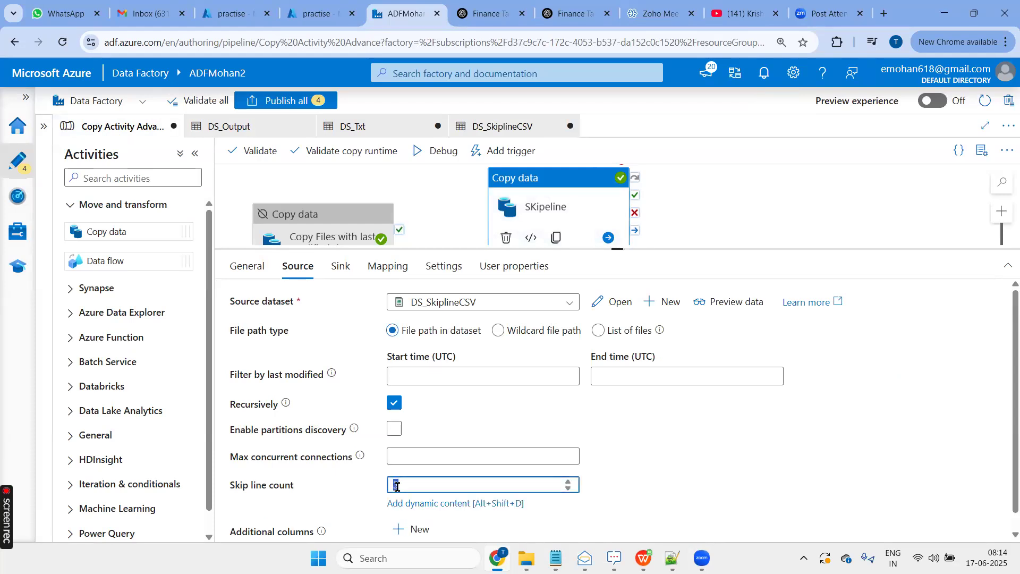
type("4")
left_click(742, 459)
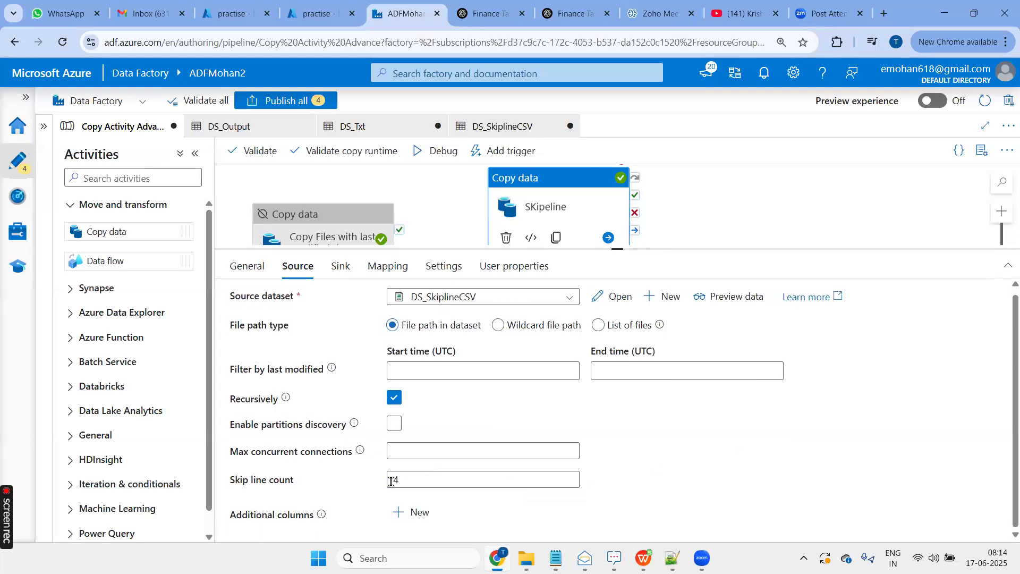
- Import the schemas into the SKipeline activity's mapping and preview the source data
left_click(340, 272)
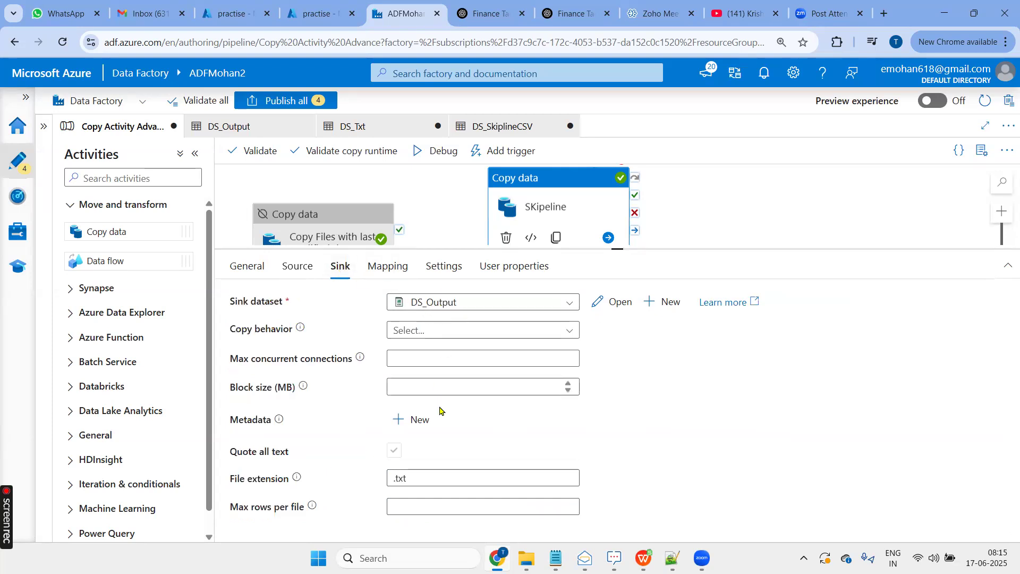
left_click(386, 269)
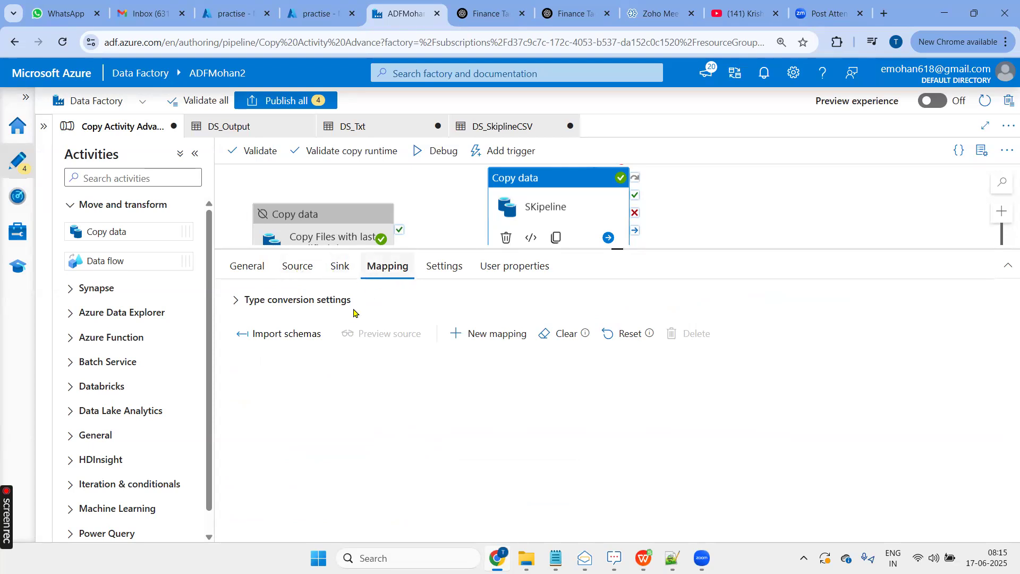
left_click(298, 333)
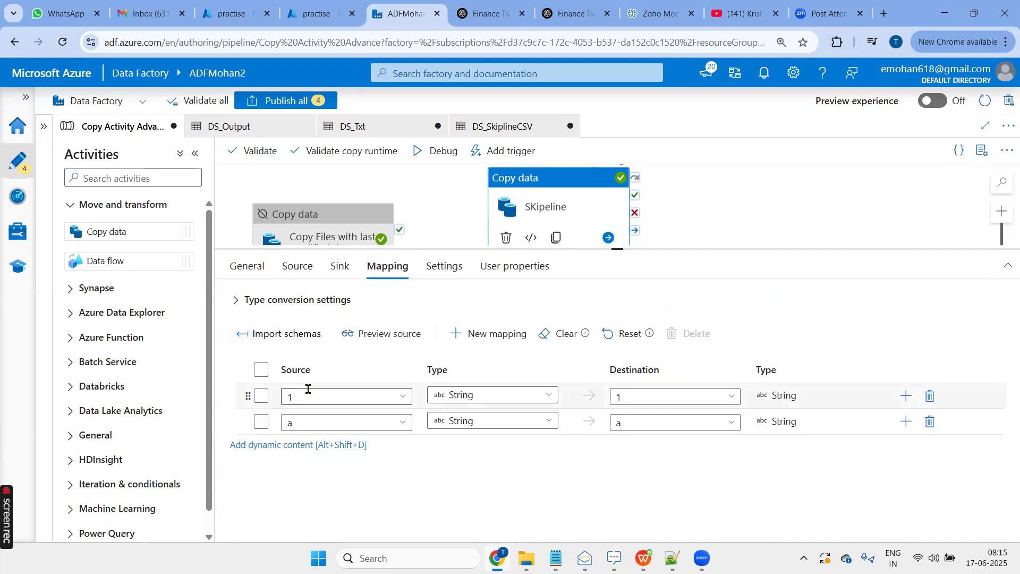
left_click(402, 333)
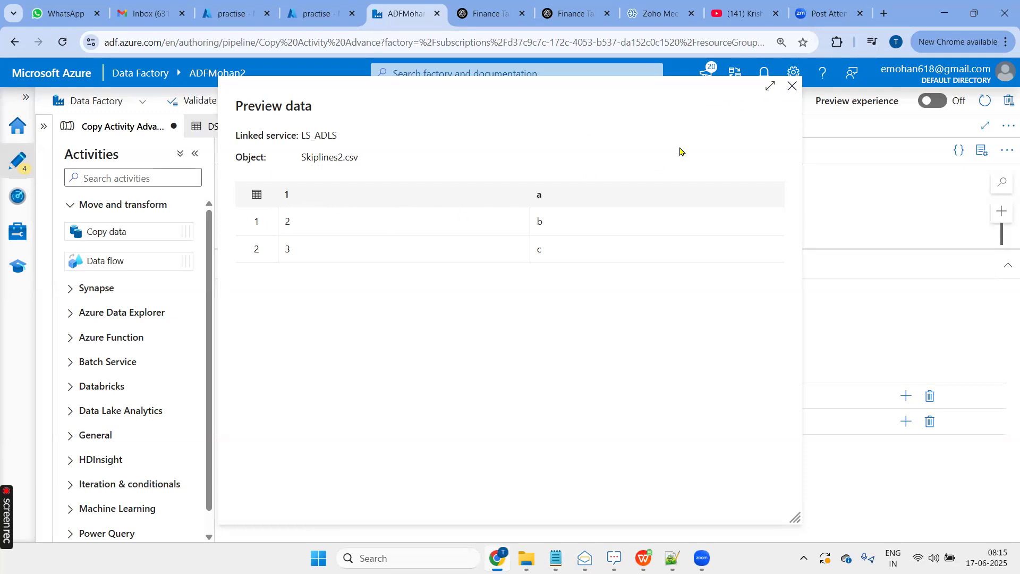
left_click(791, 89)
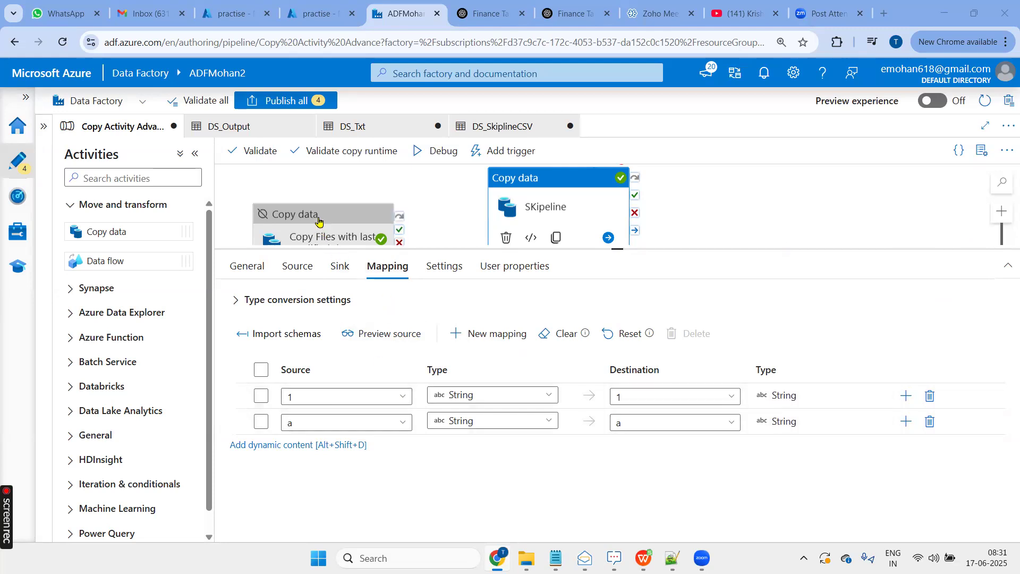
- Open the SKipeline activity's source dataset DS_SkiplineCSV and turn off First row as header
left_click(298, 276)
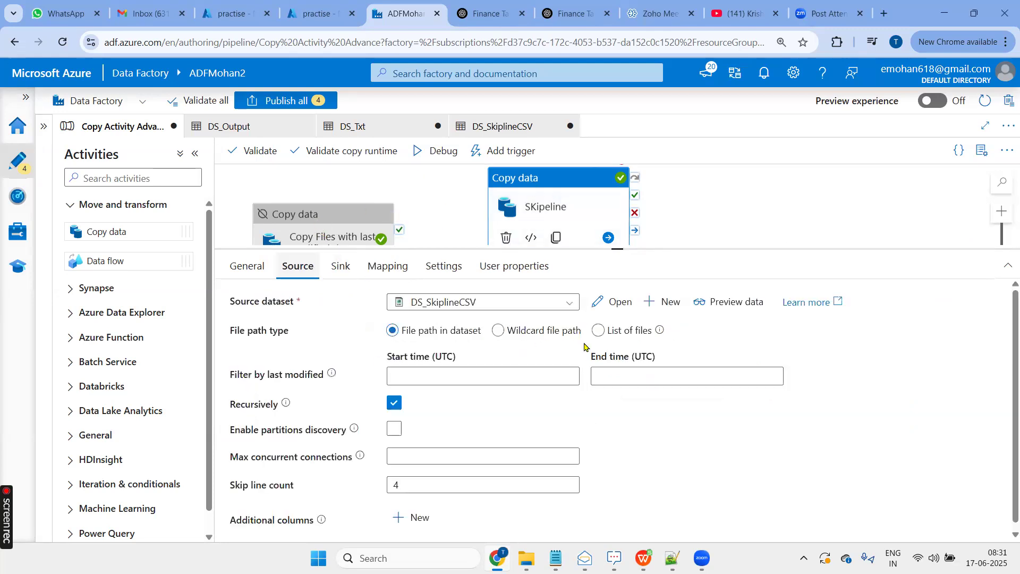
left_click(607, 303)
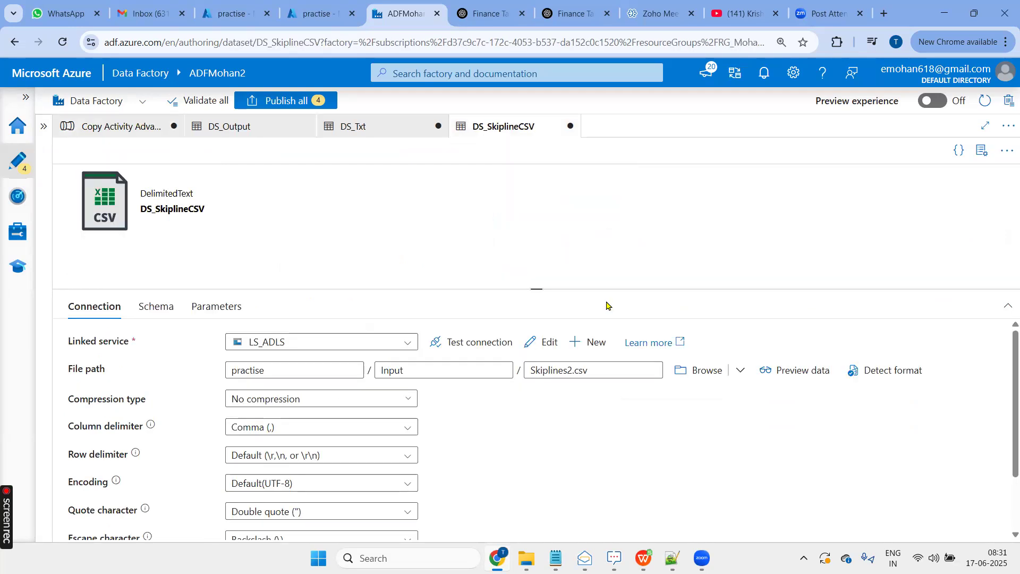
scroll(251, 425, "down", 2)
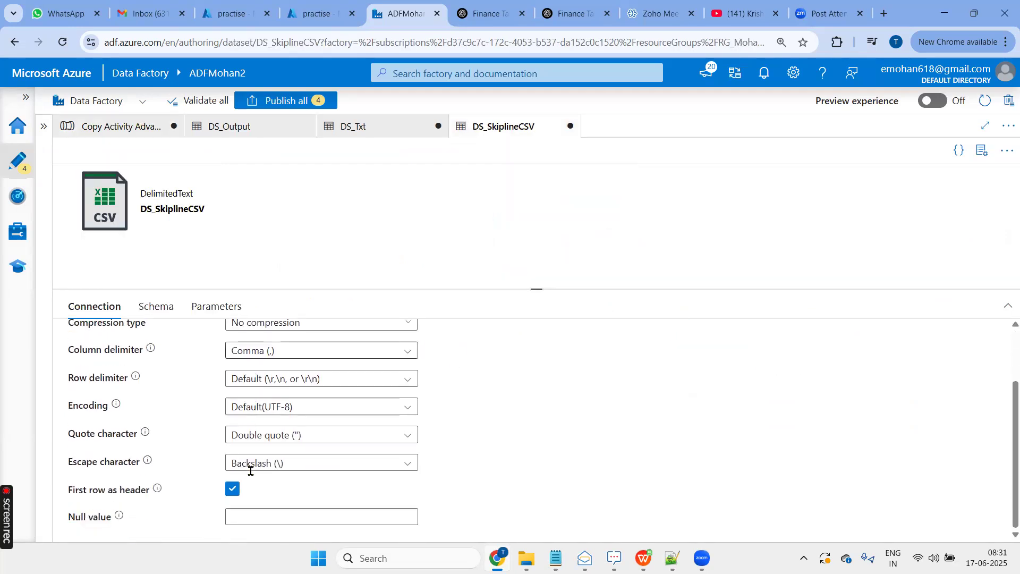
left_click(233, 488)
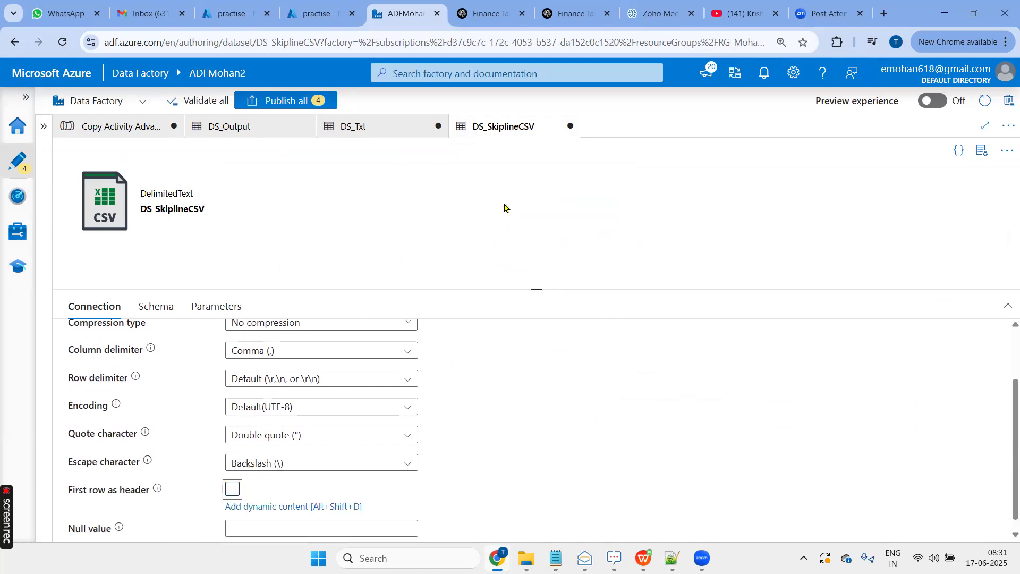
- Reimport the schemas in the SKipeline activity's mapping with the headerless source dataset and preview the source rows
left_click(125, 127)
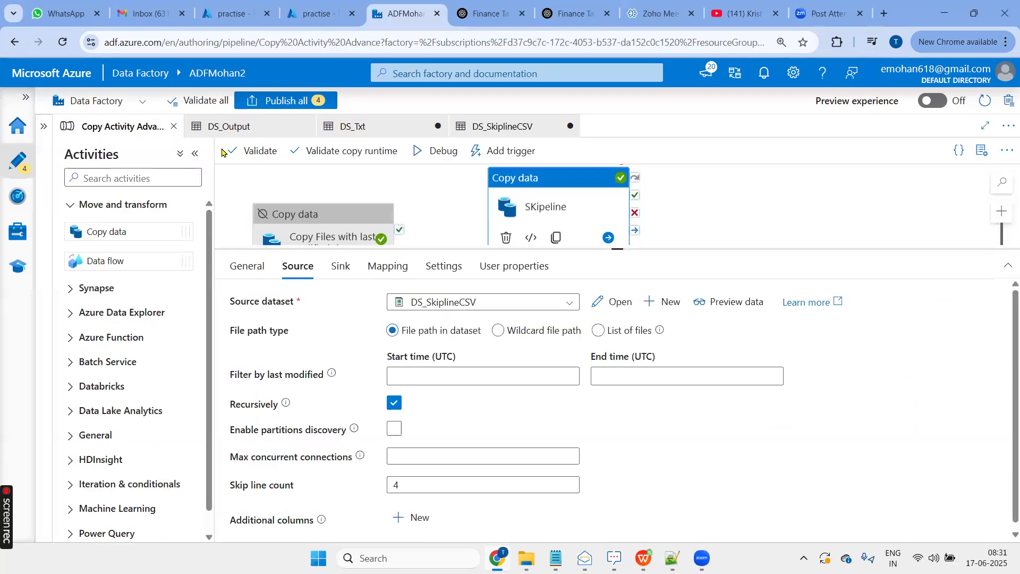
left_click(391, 268)
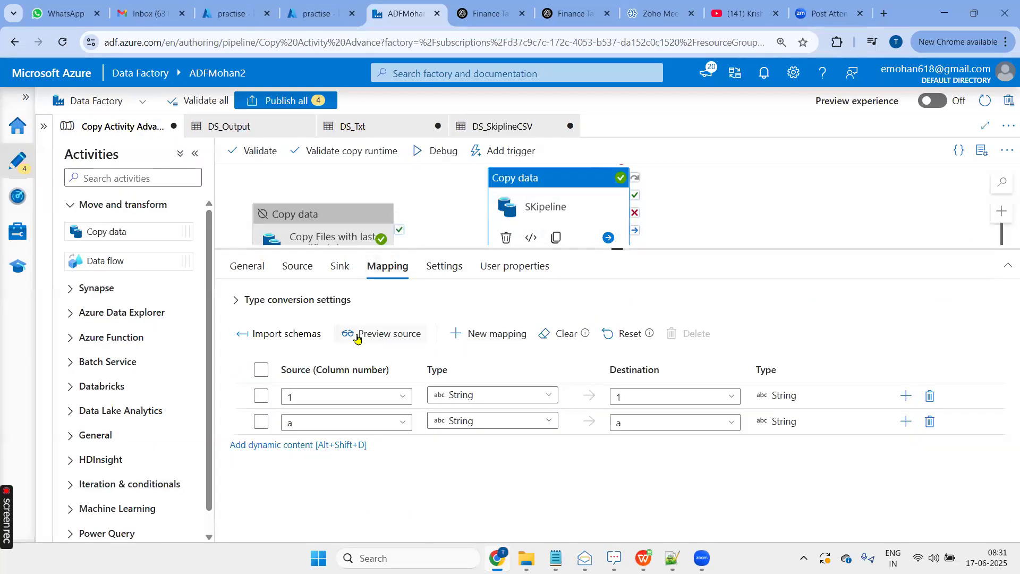
left_click(314, 335)
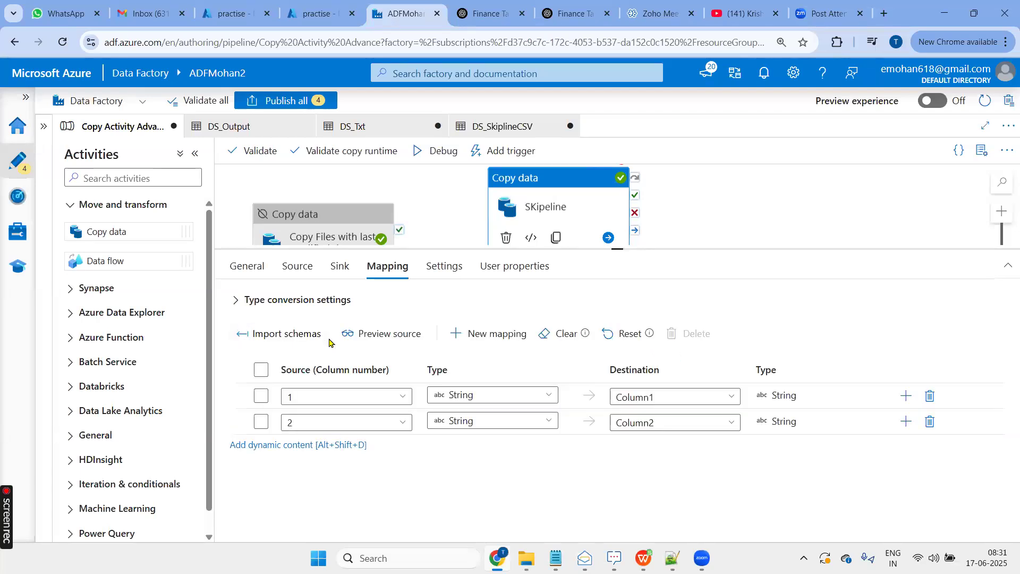
left_click(378, 340)
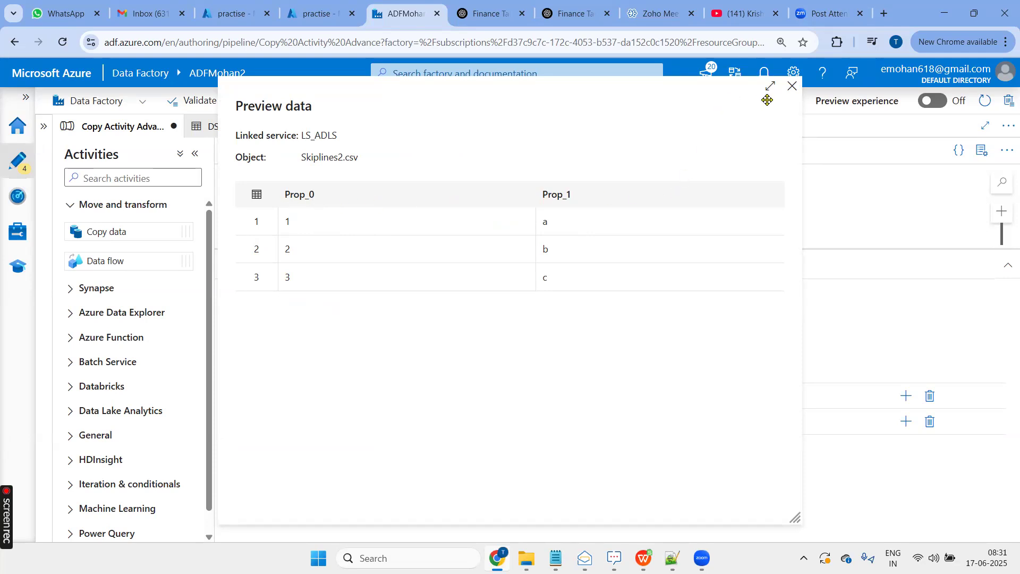
left_click(791, 86)
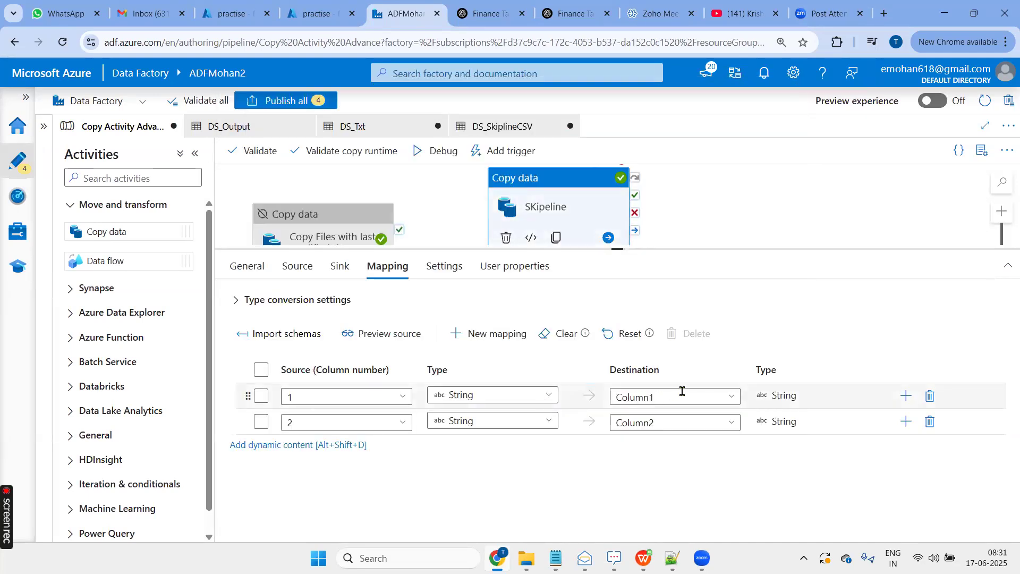
- Name the mapping's destination columns ID for source column 1 and Name for source column 2
left_click_drag(728, 396, 596, 398)
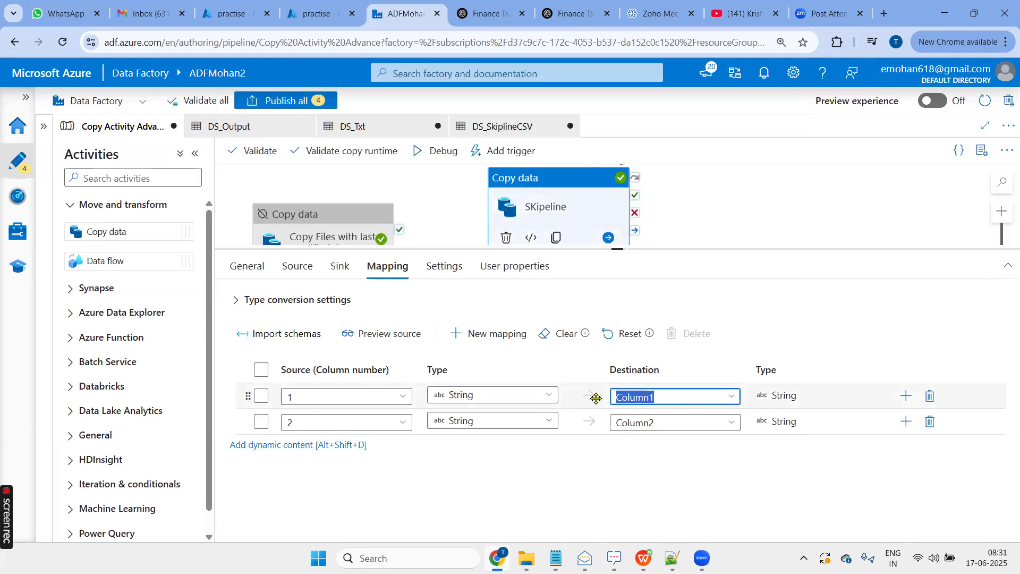
type("ID")
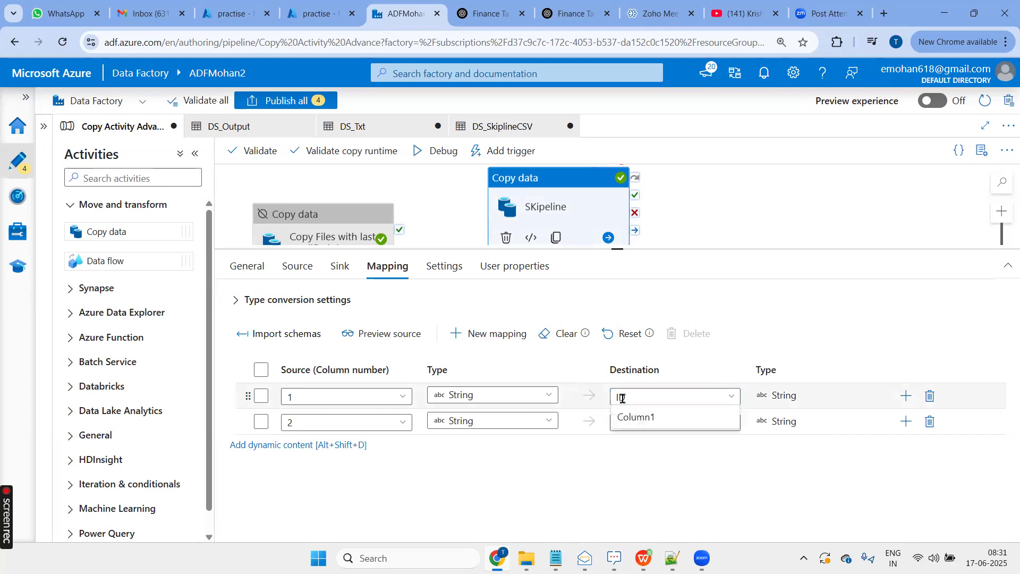
left_click(655, 417)
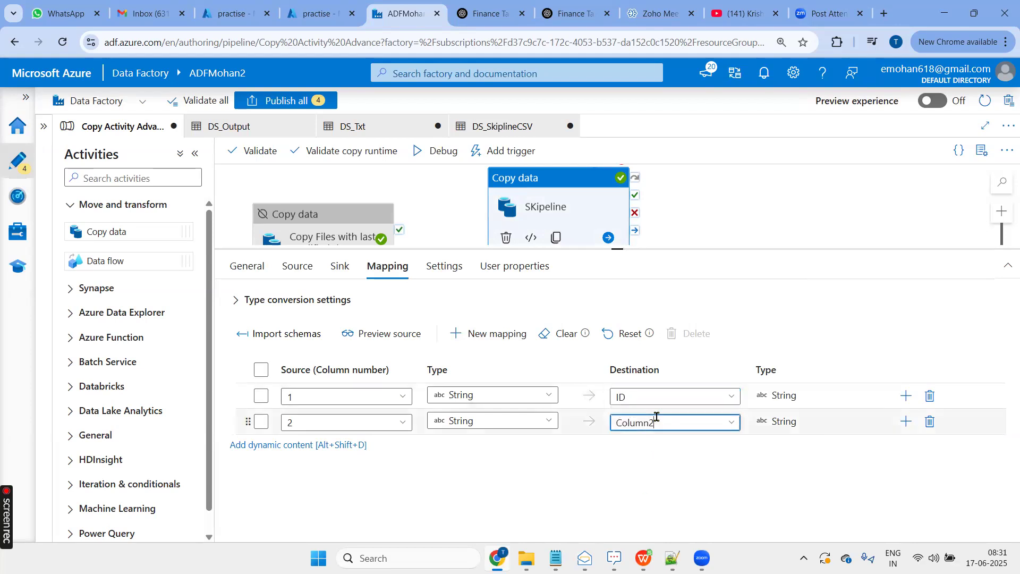
double_click(656, 416)
type("e")
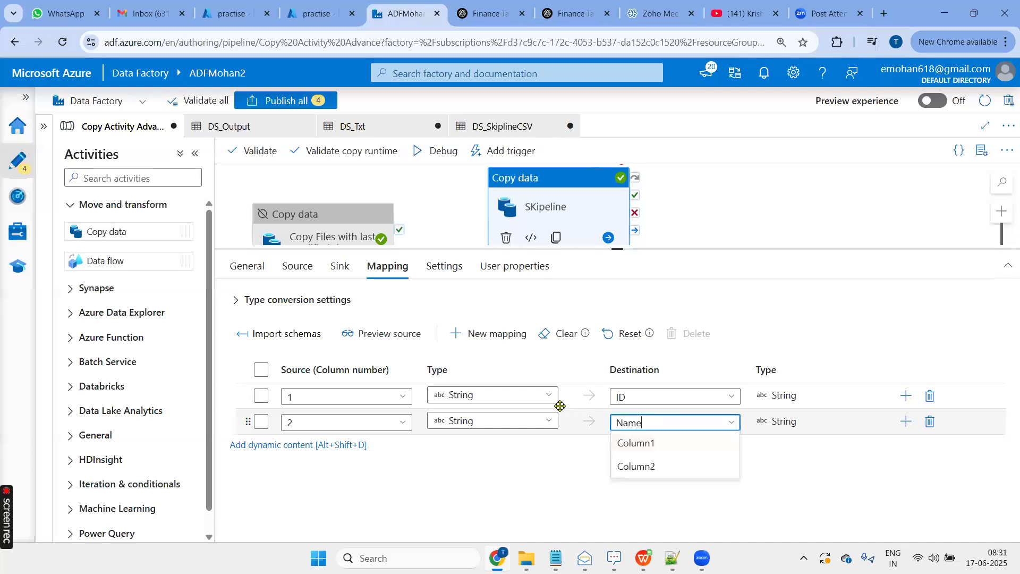
left_click(524, 478)
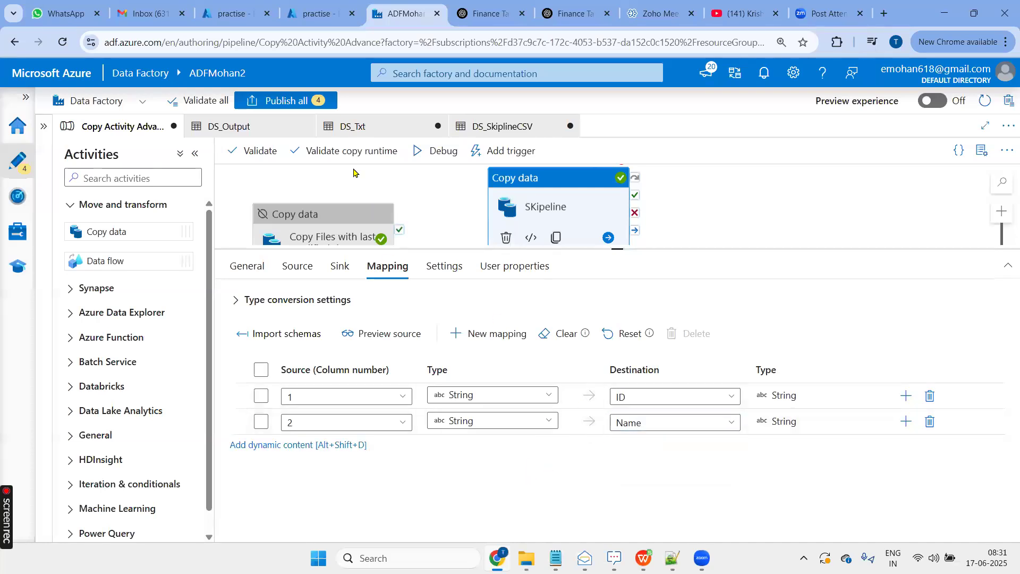
- Switch to the Azure portal and examine the header, unwanted text lines and data rows in Input/Skiplines2.csv
left_click(233, 12)
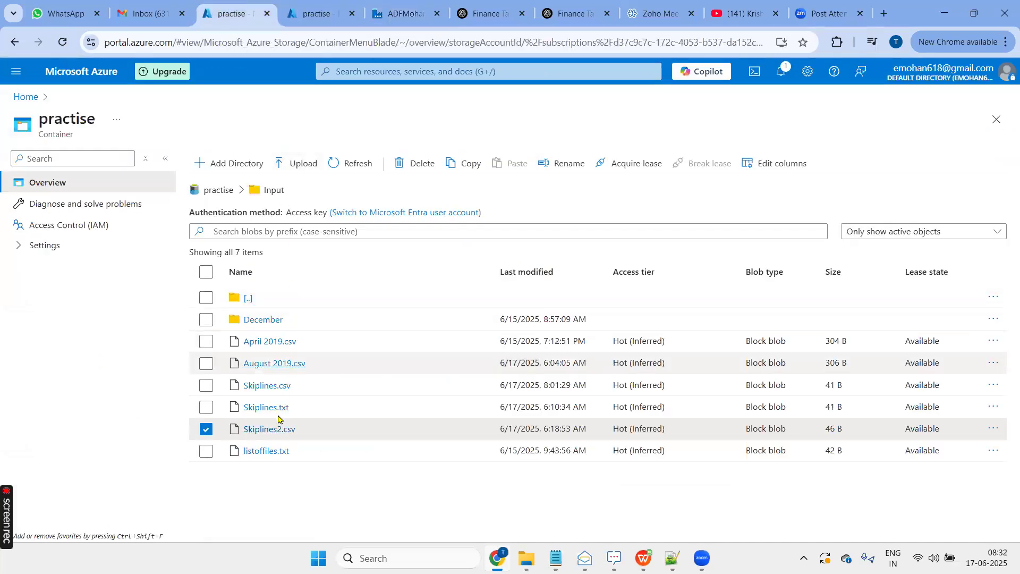
left_click(259, 436)
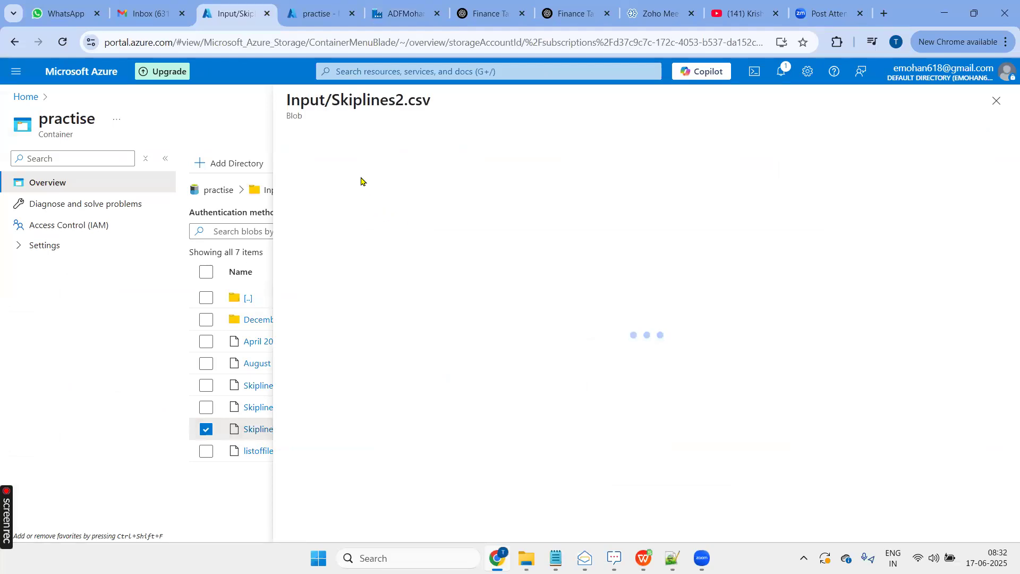
left_click(407, 171)
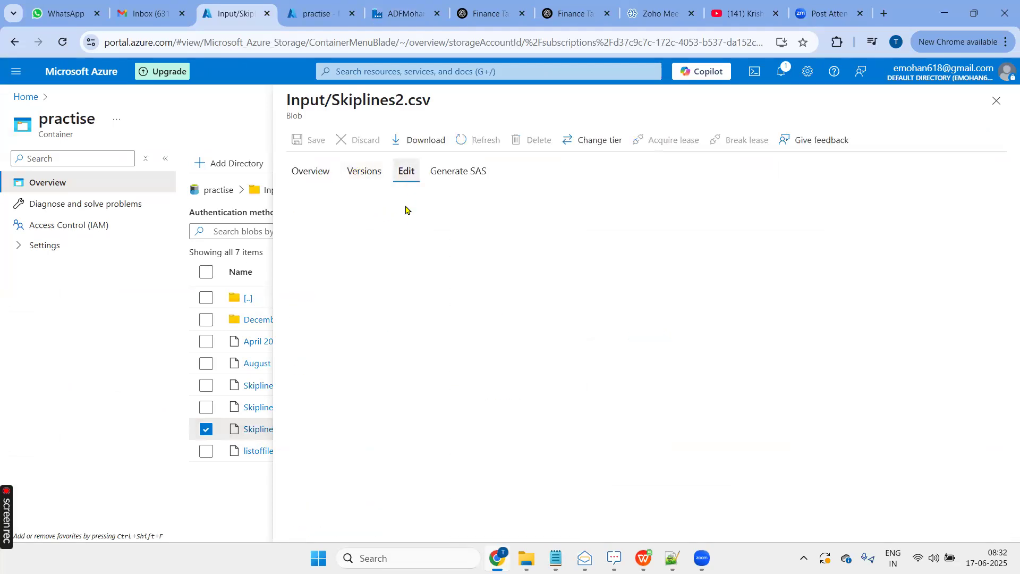
left_click(383, 198)
triple_click(338, 198)
left_click_drag(389, 237, 322, 215)
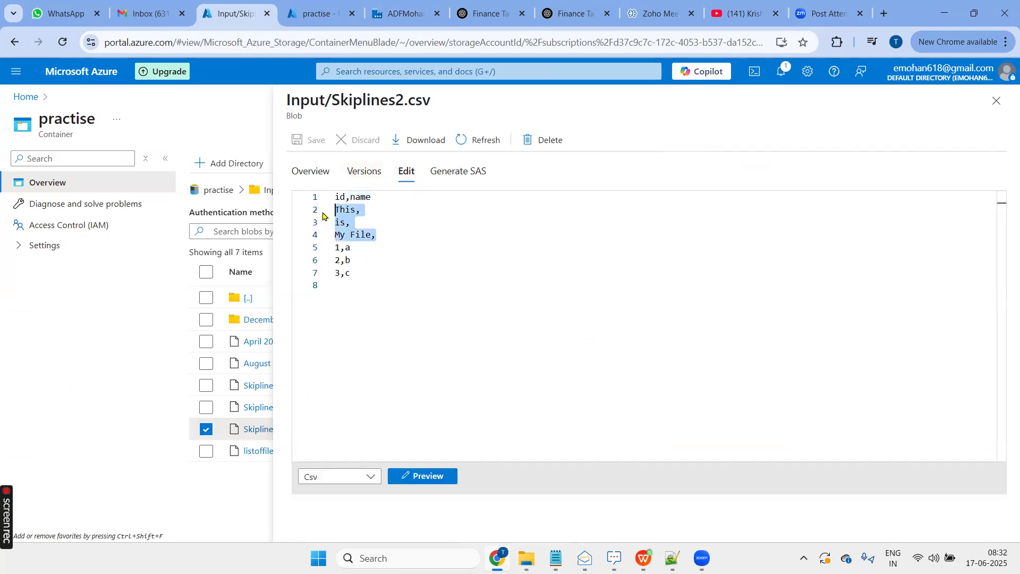
left_click_drag(394, 241, 319, 200)
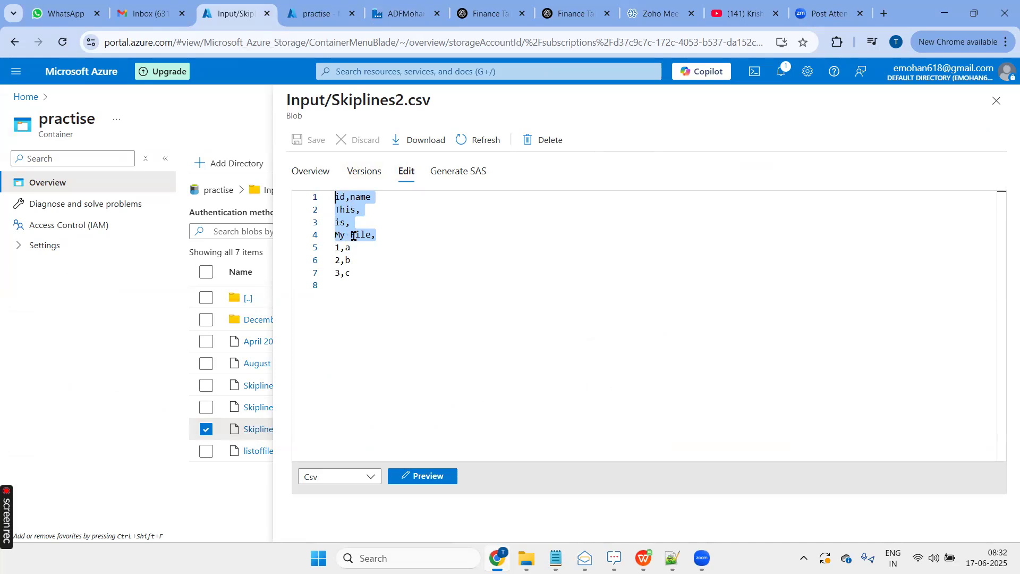
left_click_drag(350, 273, 328, 253)
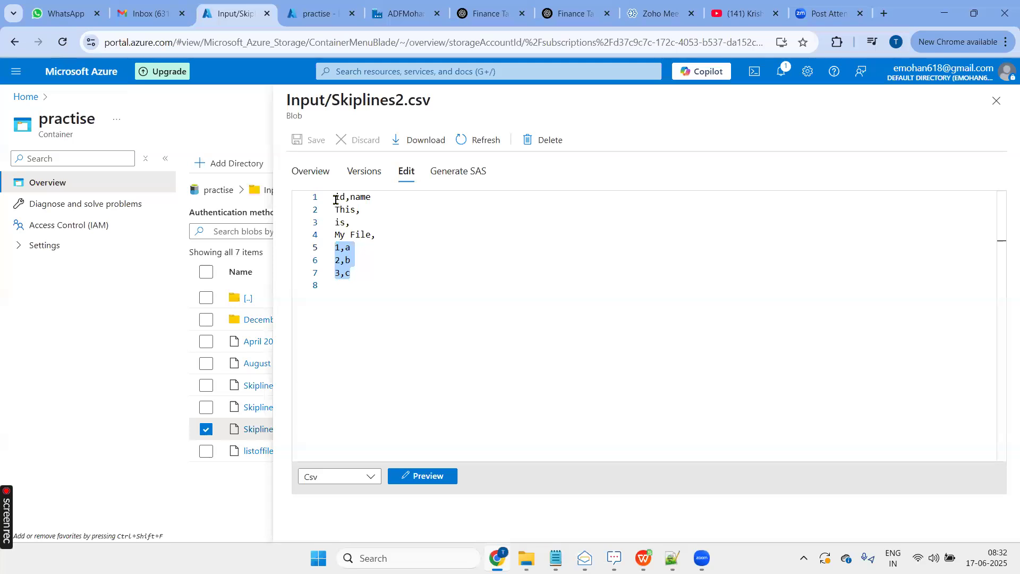
left_click_drag(335, 200, 380, 199)
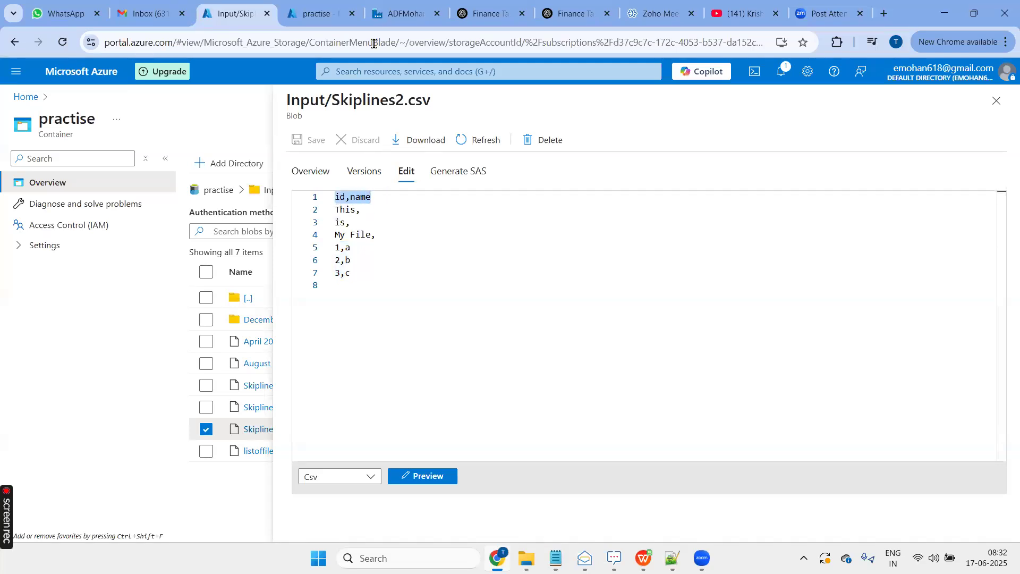
- Check the contents of the practise container's Output folder in the Azure portal and return to the Data Factory pipeline
left_click(402, 15)
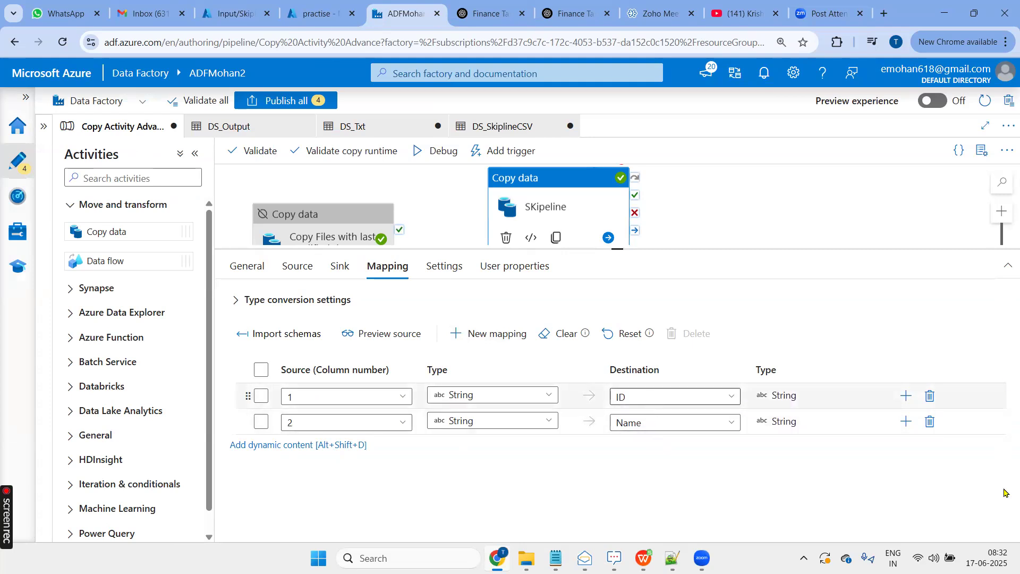
left_click(304, 19)
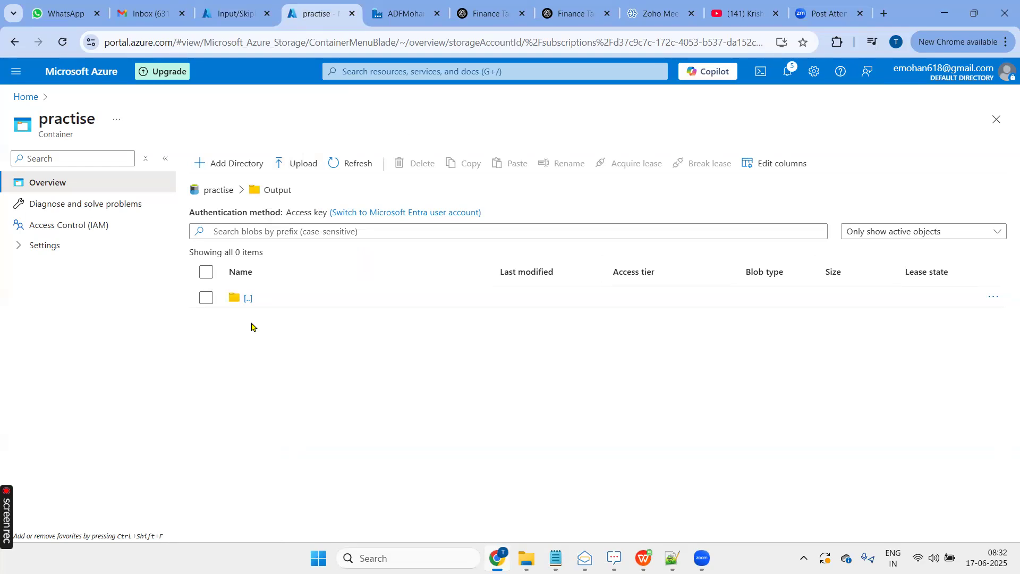
left_click(404, 20)
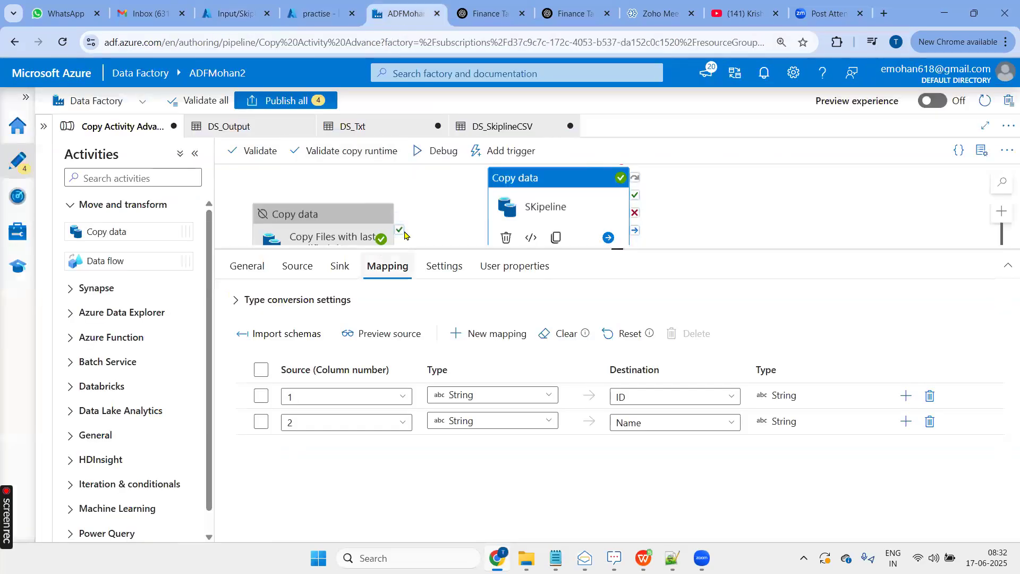
- Debug the pipeline, switch to the Azure portal's practise container and refresh its Output folder
left_click(445, 154)
key("Return")
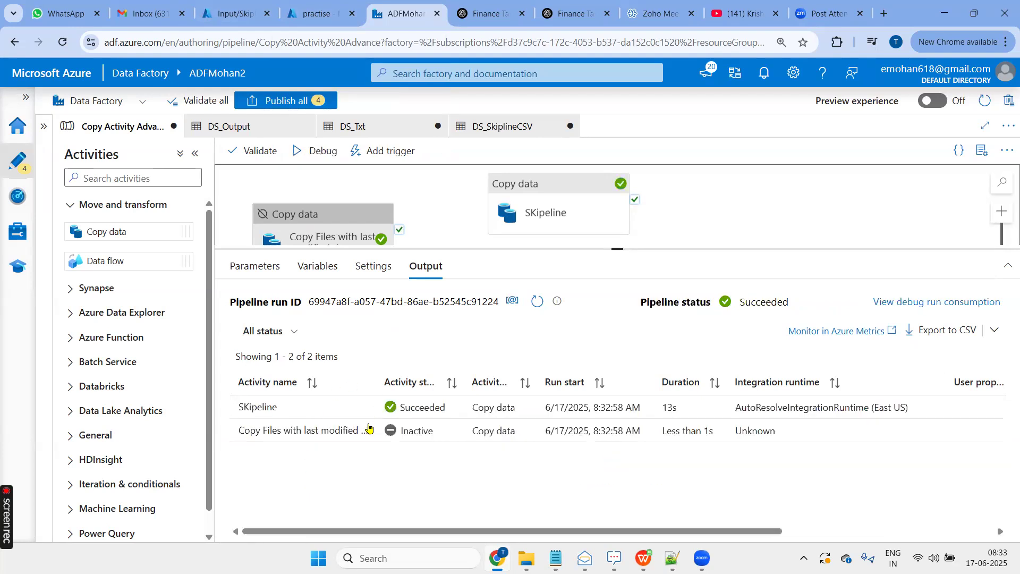
left_click(318, 13)
left_click(342, 169)
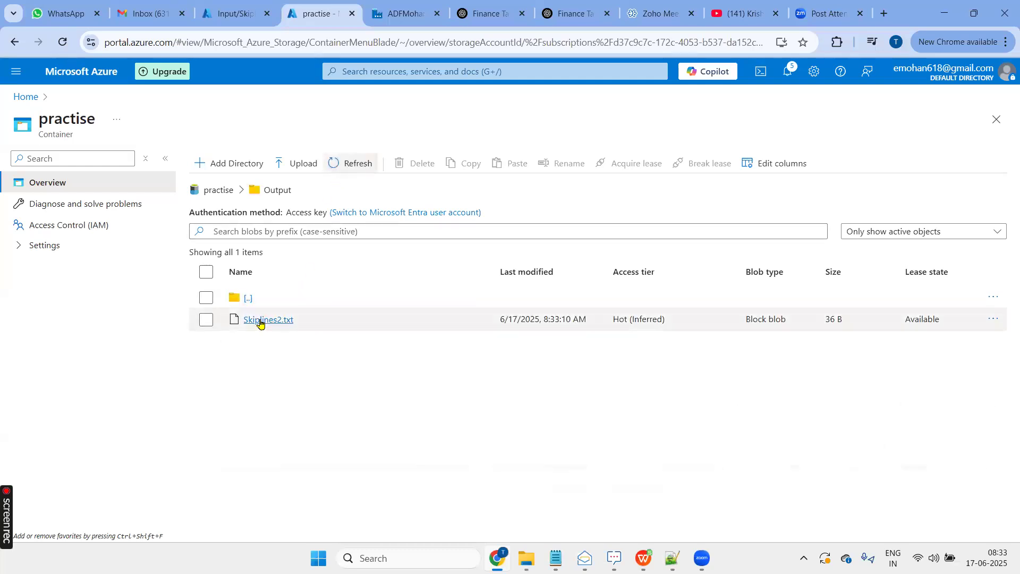
- Open Output/Skiplines2.txt for editing, examine its header and data rows, and close the file
left_click(260, 320)
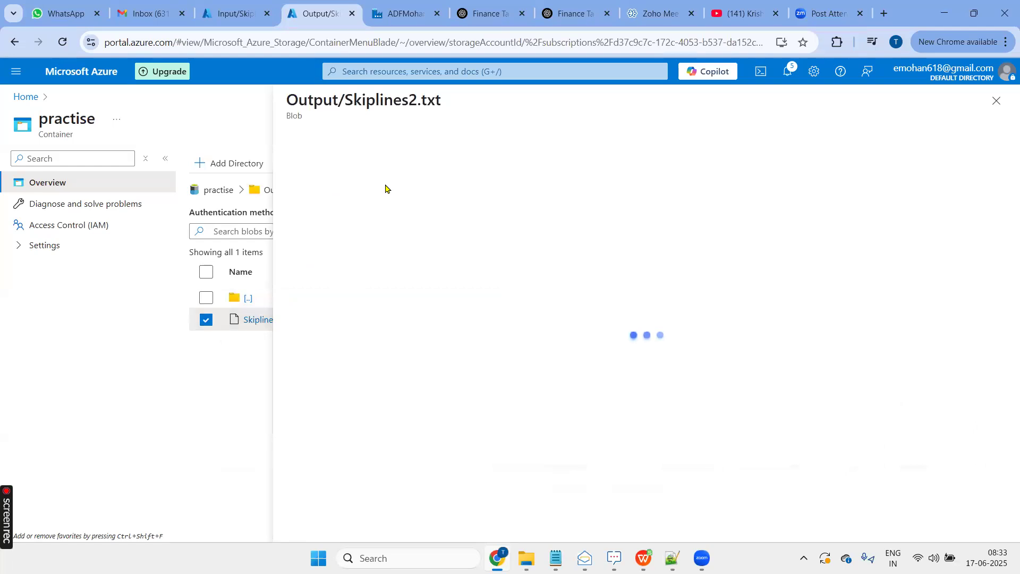
left_click(401, 170)
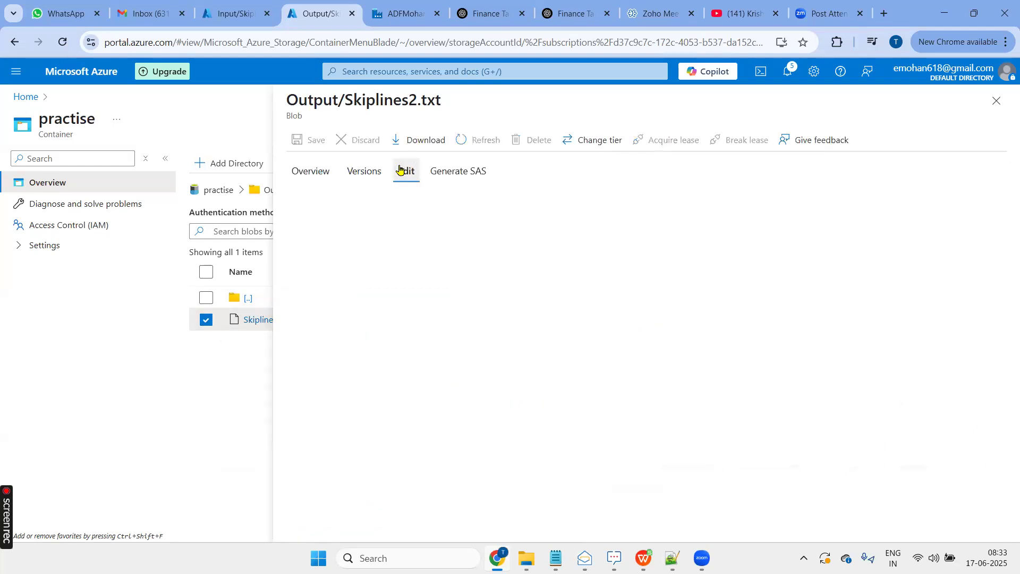
left_click_drag(378, 200, 329, 204)
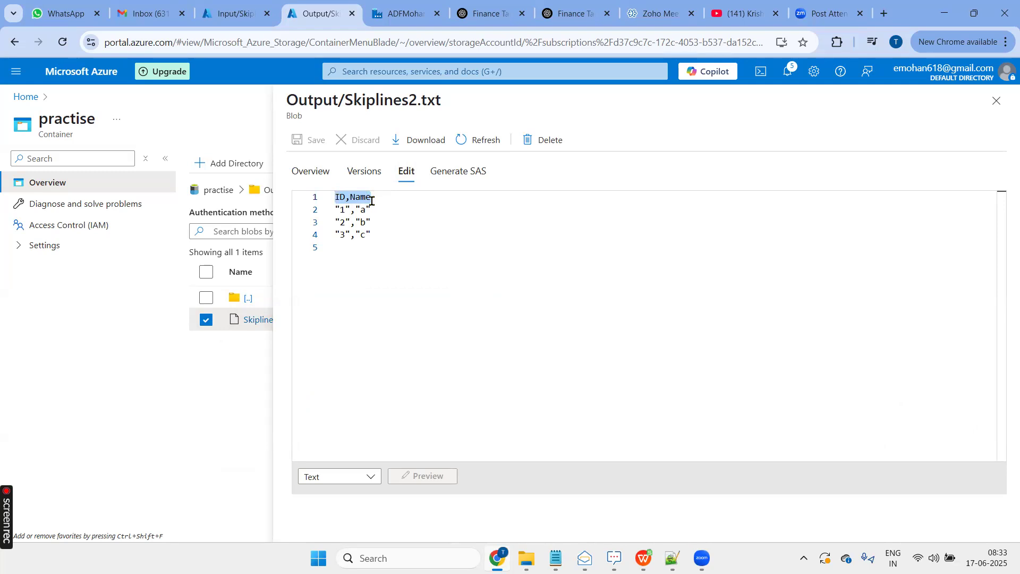
left_click_drag(375, 235, 328, 212)
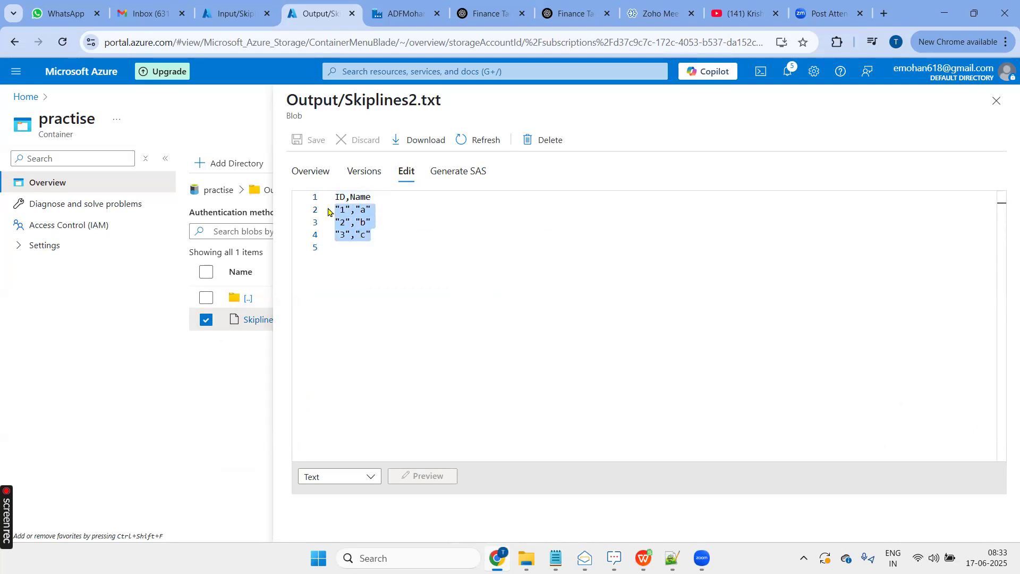
left_click(996, 101)
- Switch to the Notepad++ notes, review the skip line and new column topics, and return to the browser
key("alt+Tab")
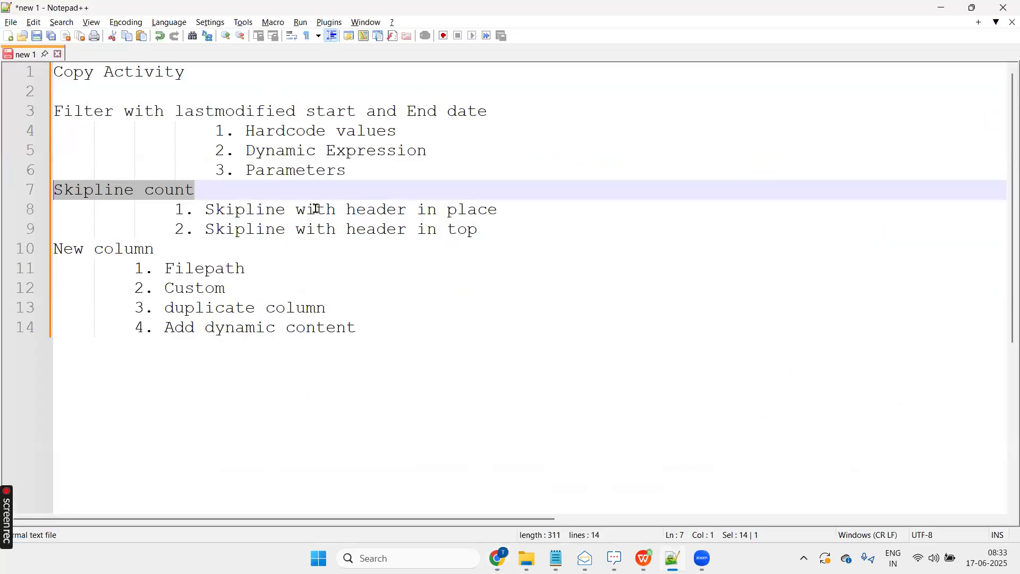
left_click_drag(348, 209, 499, 208)
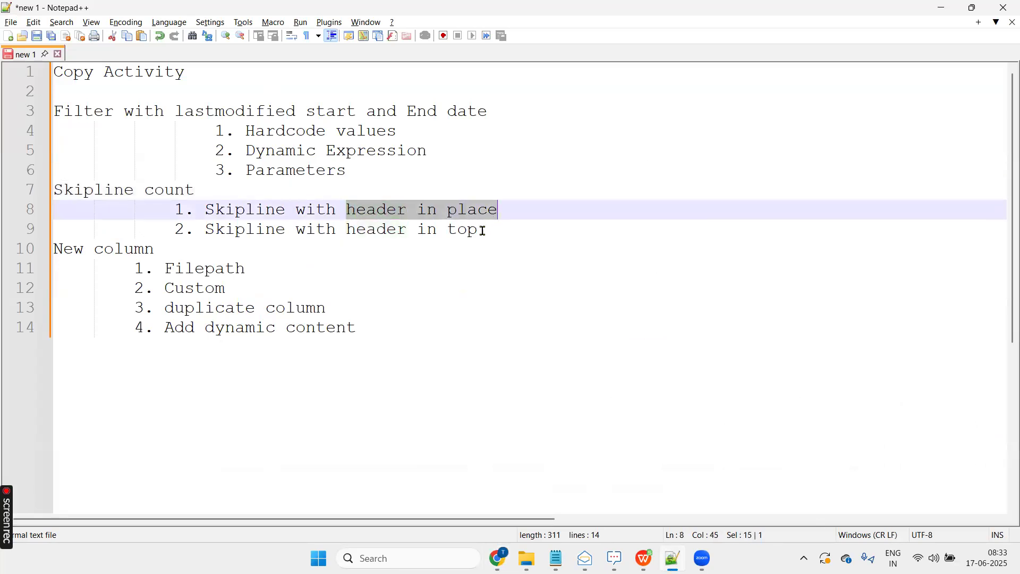
left_click_drag(492, 234, 208, 232)
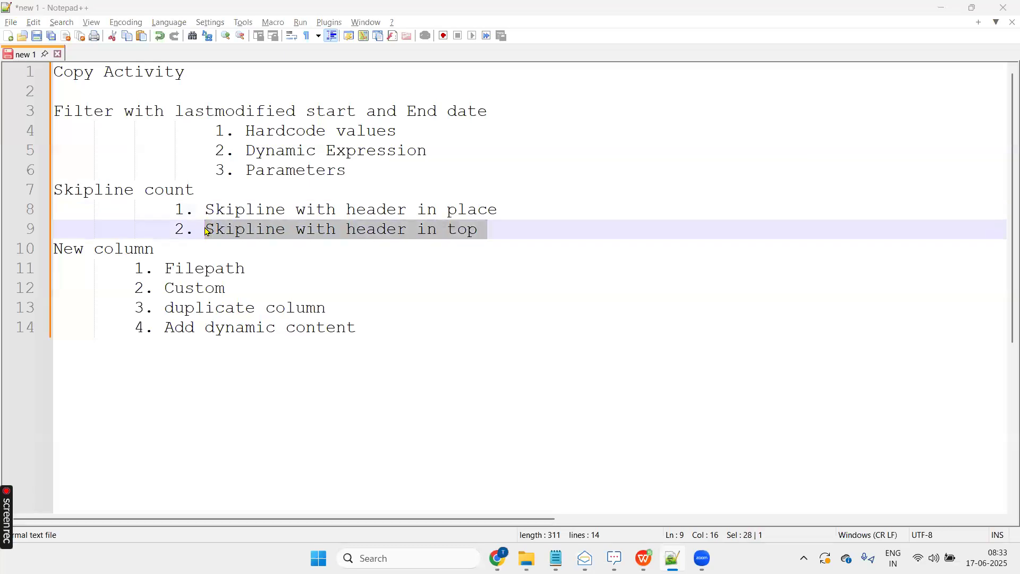
key("alt+Tab")
left_click(348, 189)
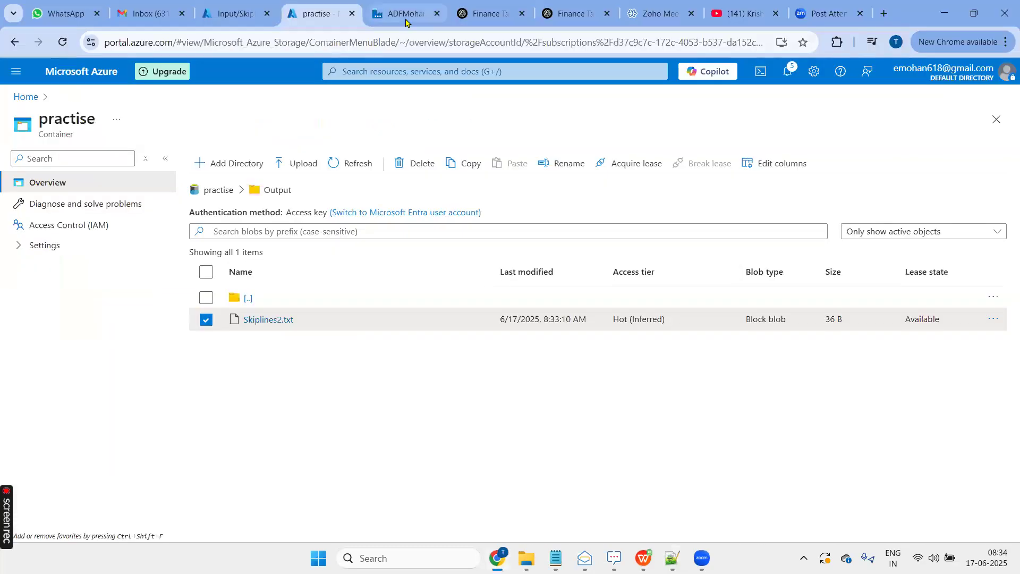
key("alt+Tab")
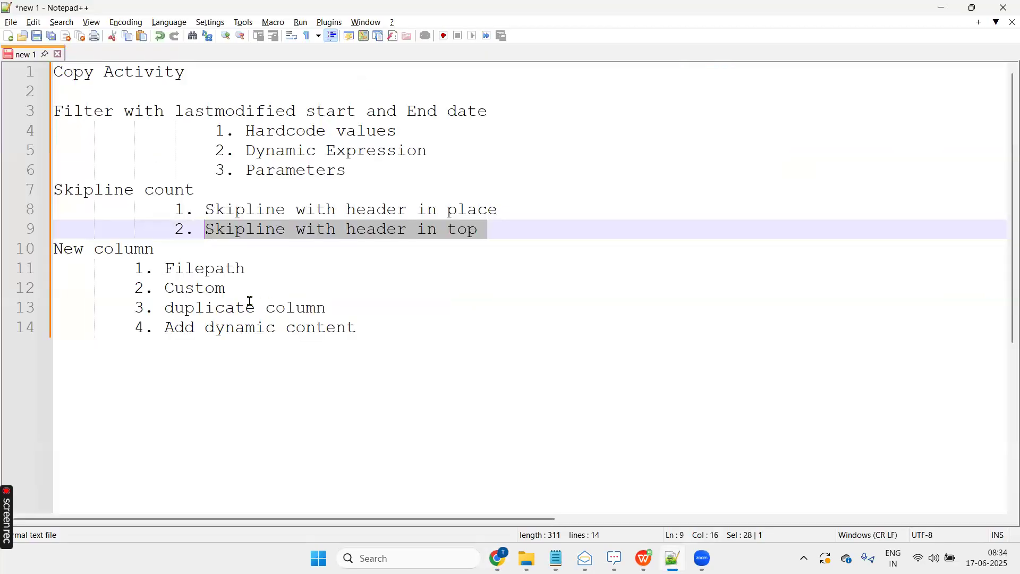
left_click(284, 254)
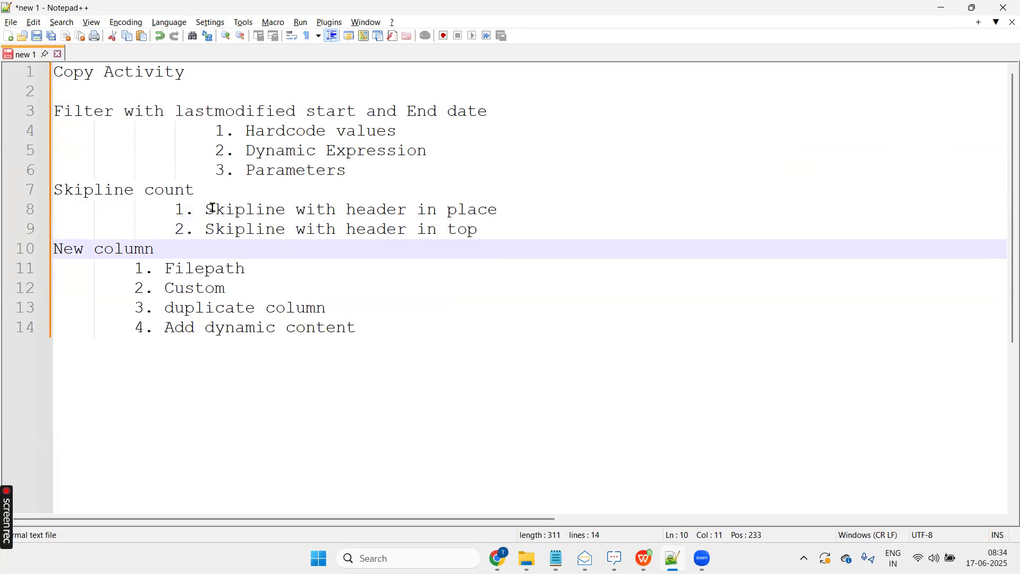
key("alt+Tab")
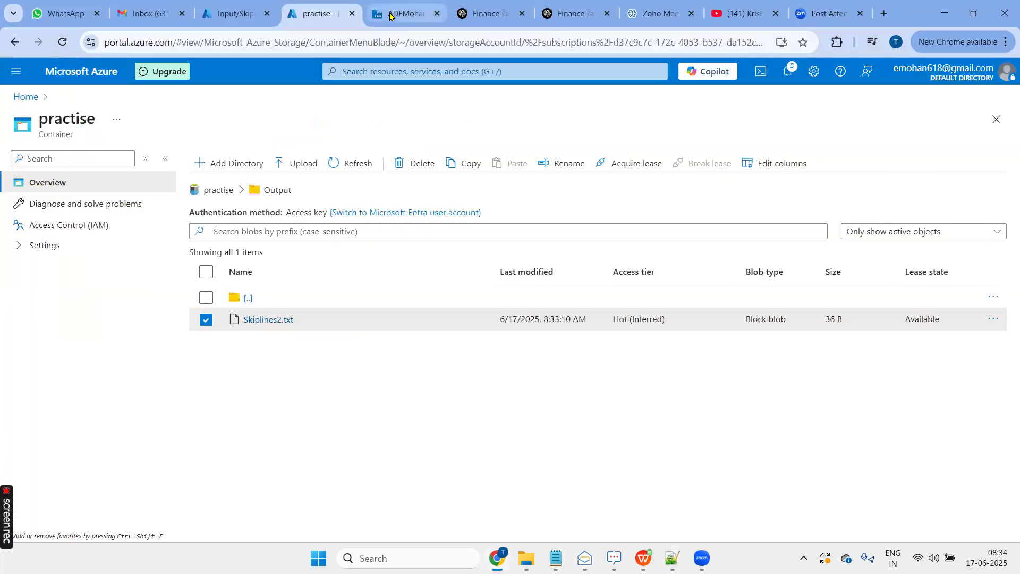
- Switch to the Data Factory pipeline and add an additional column entry to the SKipeline activity's source
left_click(390, 16)
left_click(523, 183)
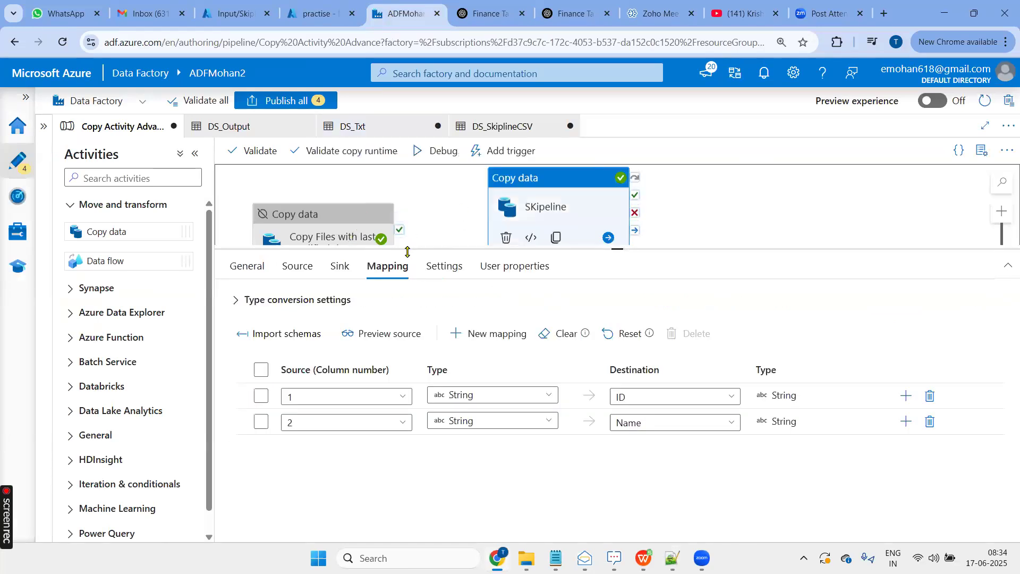
left_click(298, 267)
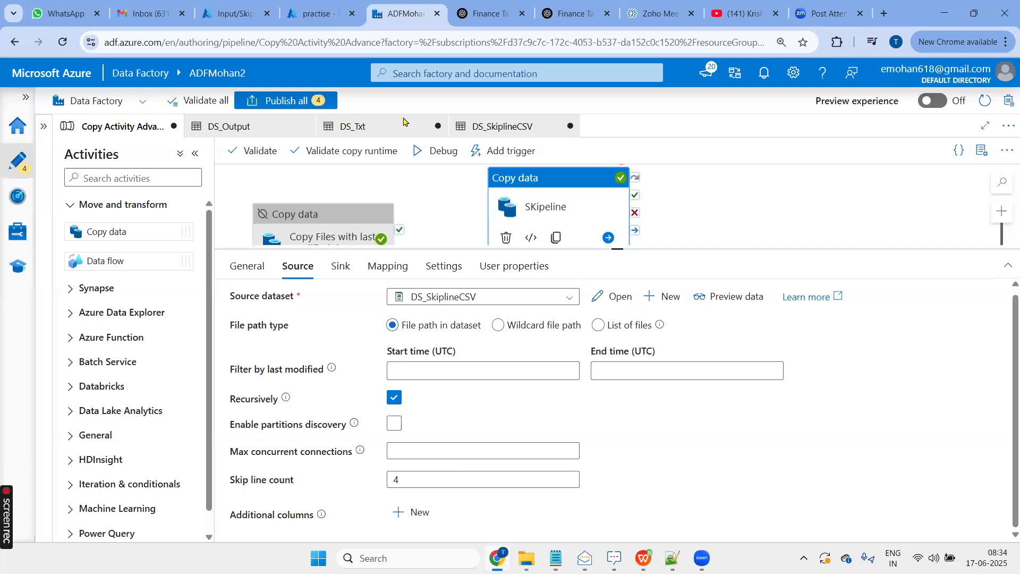
left_click(412, 512)
scroll(776, 405, "down", 1)
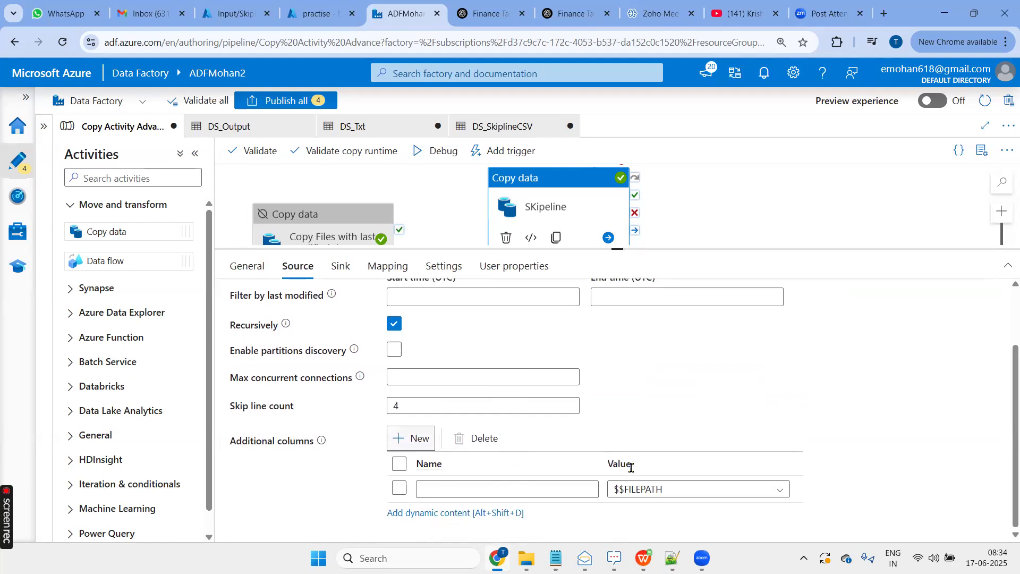
- Examine the value options available for the additional column, including custom, file path, file name, column and dynamic content
left_click(658, 487)
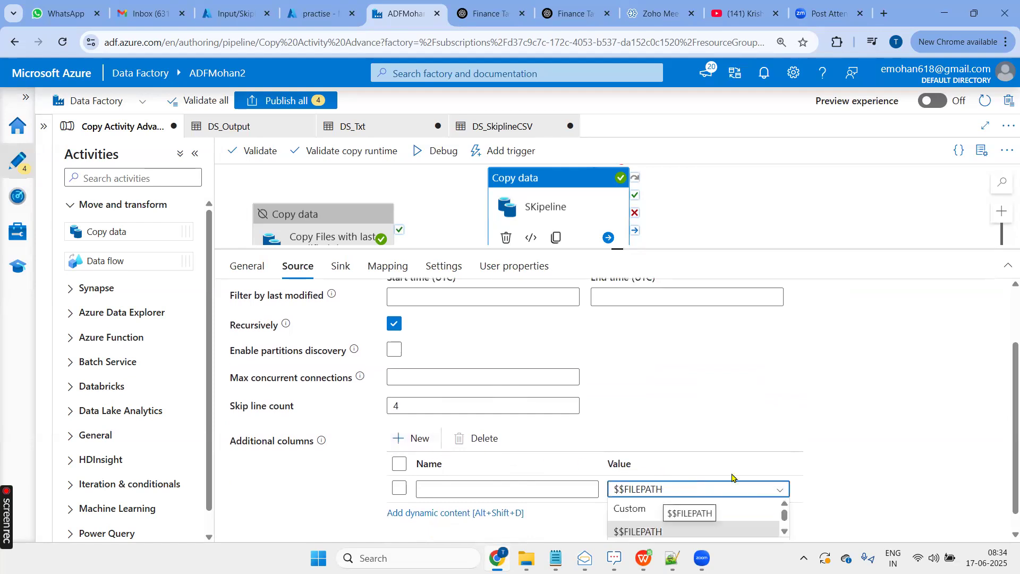
scroll(913, 417, "down", 1)
scroll(685, 502, "down", 2)
scroll(681, 511, "up", 2)
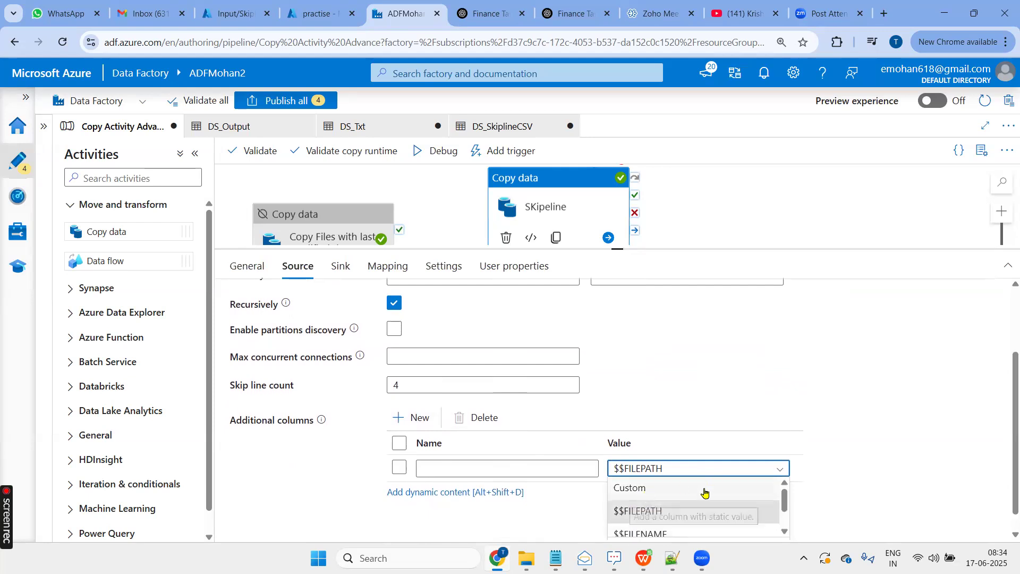
scroll(628, 495, "down", 1)
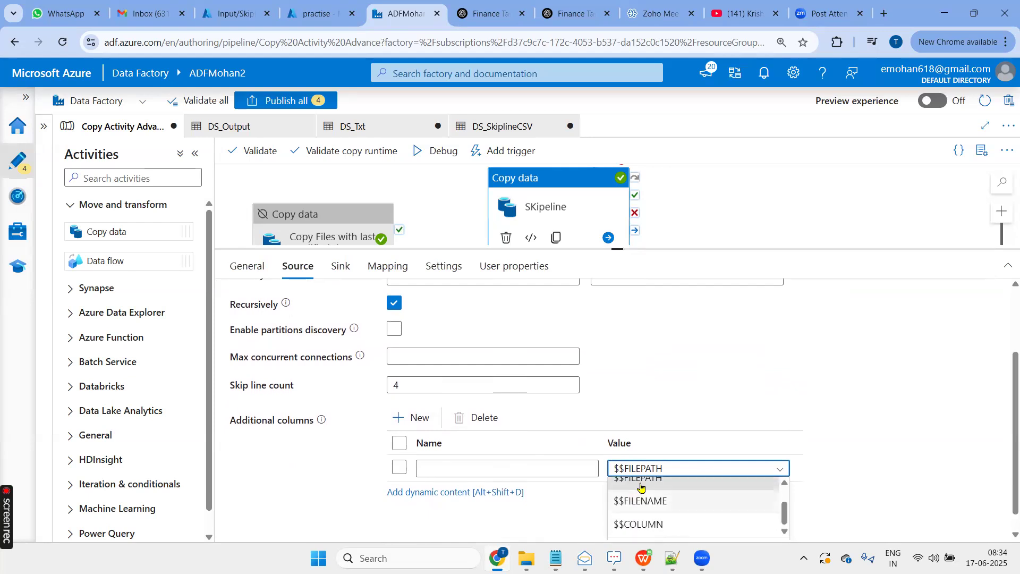
scroll(695, 502, "down", 2)
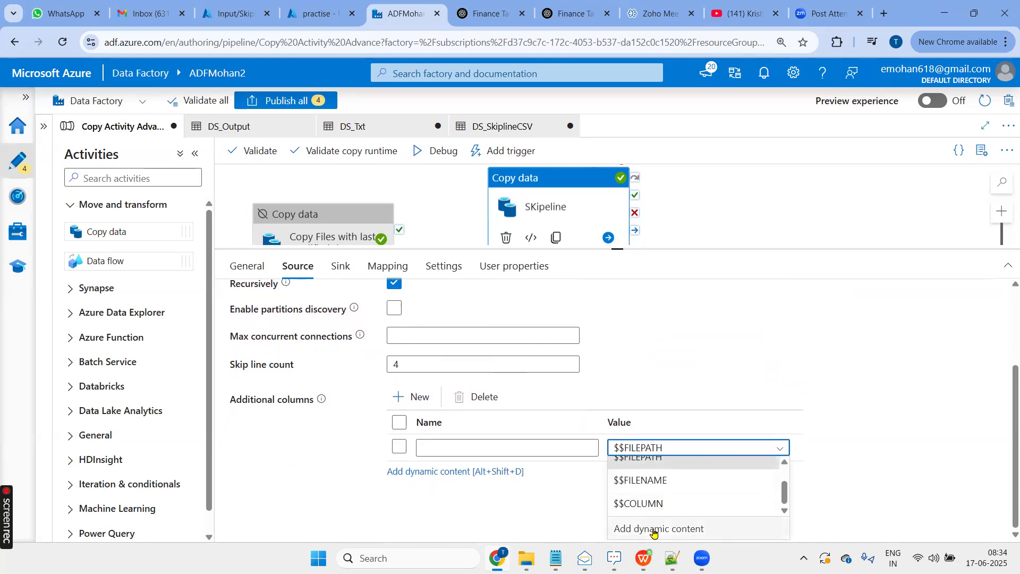
scroll(656, 526, "up", 1)
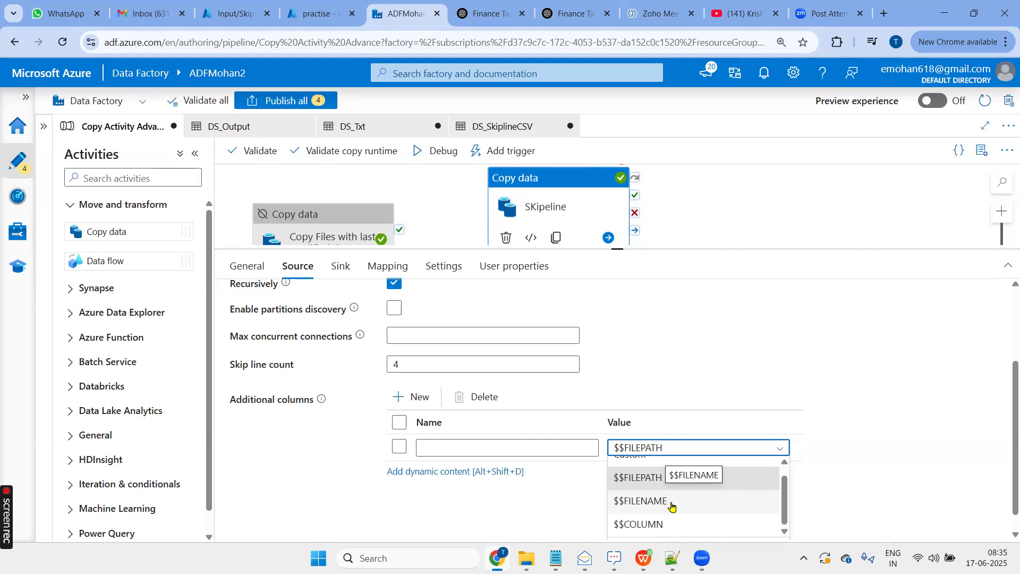
- Name the additional column Filename, keeping $$FILEPATH as its value
left_click(489, 448)
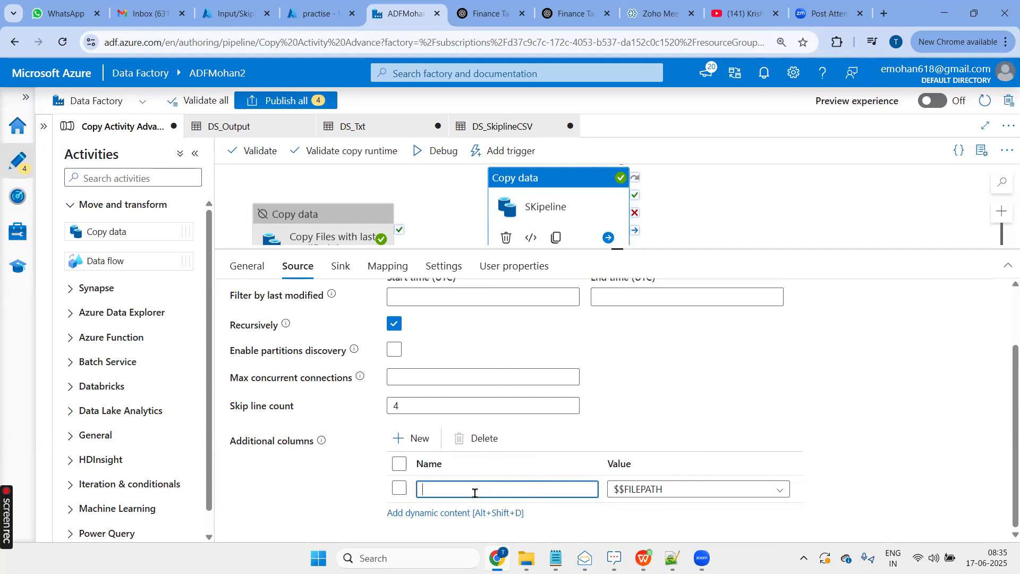
type("FIlename")
key("BackSpace")
type("il")
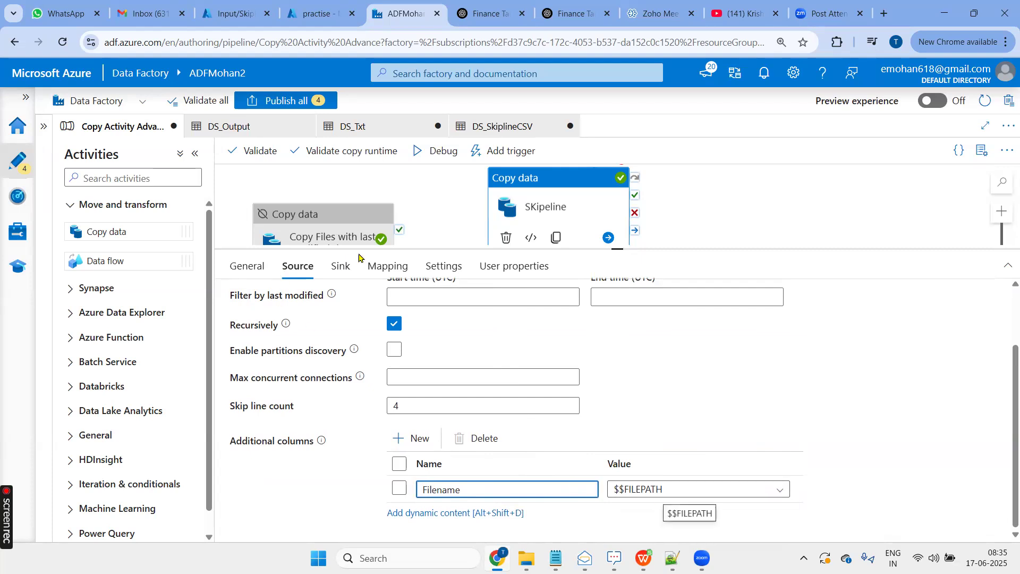
scroll(595, 294, "up", 1)
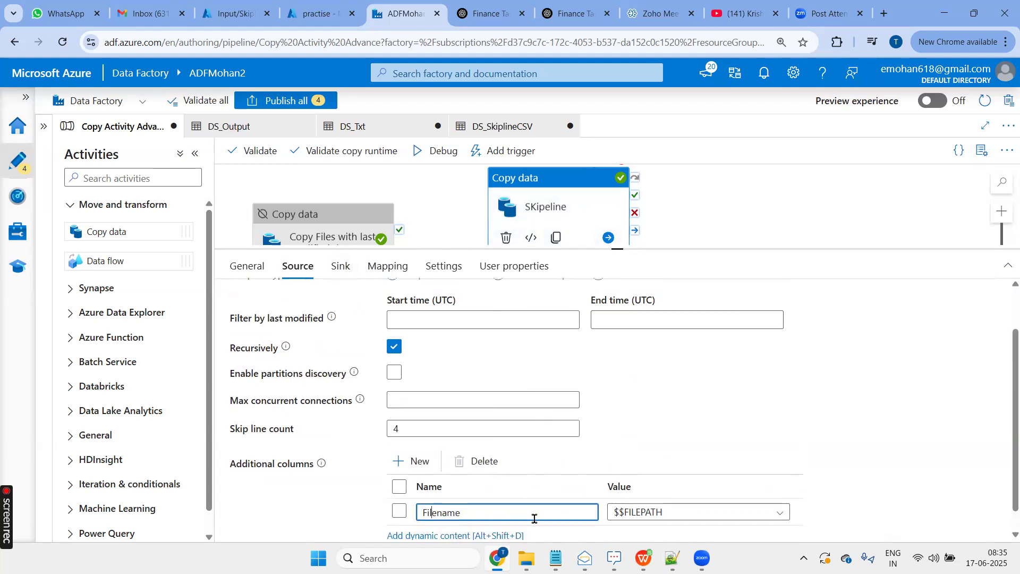
scroll(648, 422, "down", 1)
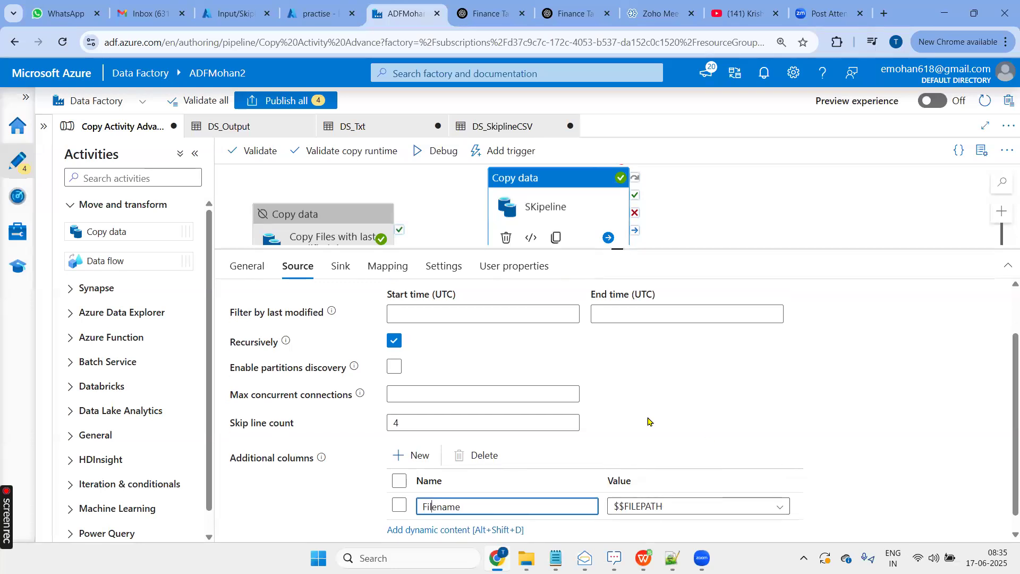
- Add a second additional column named Country with the Custom value India
left_click(416, 435)
scroll(588, 464, "down", 1)
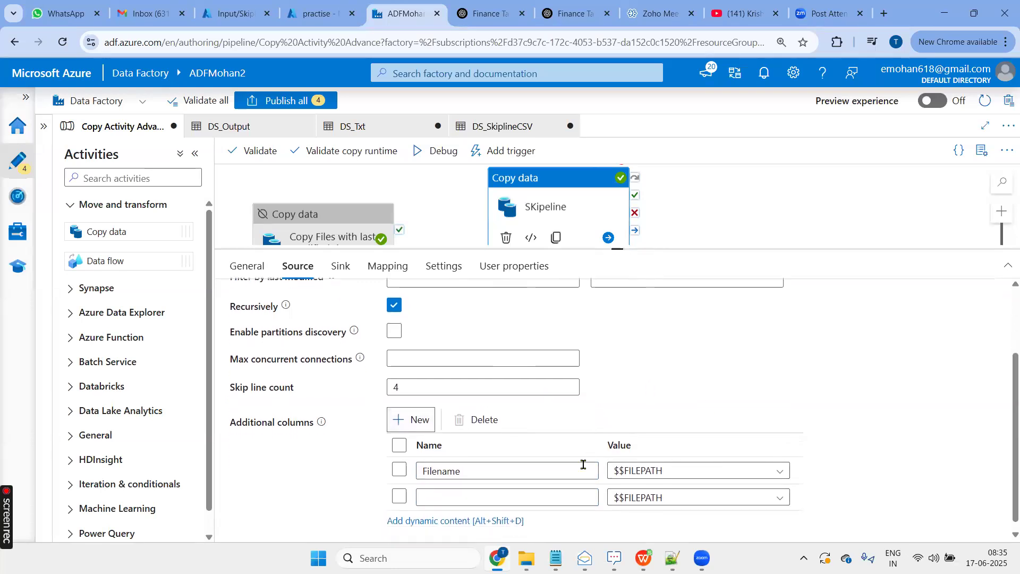
left_click(652, 489)
left_click(651, 512)
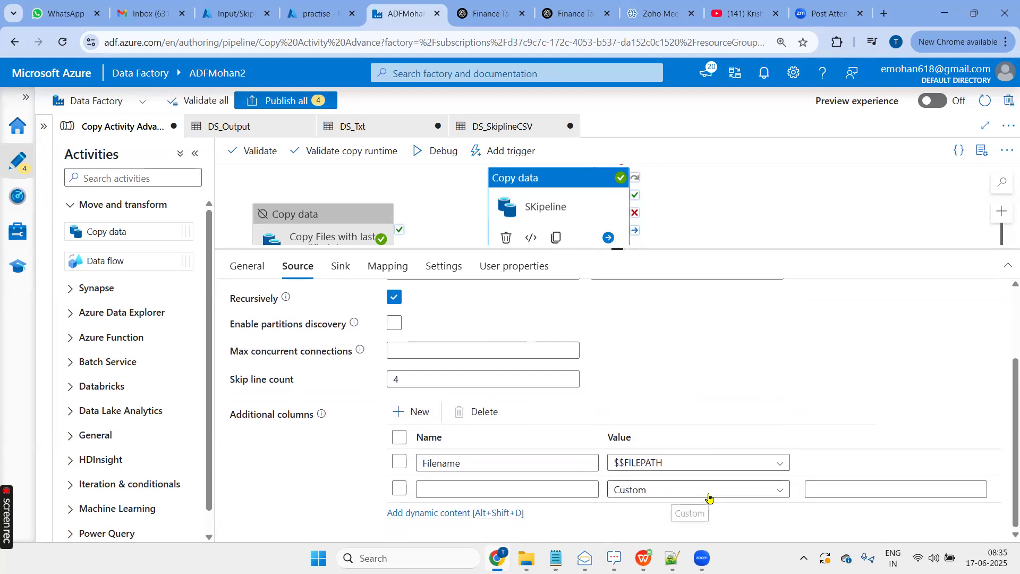
left_click(537, 490)
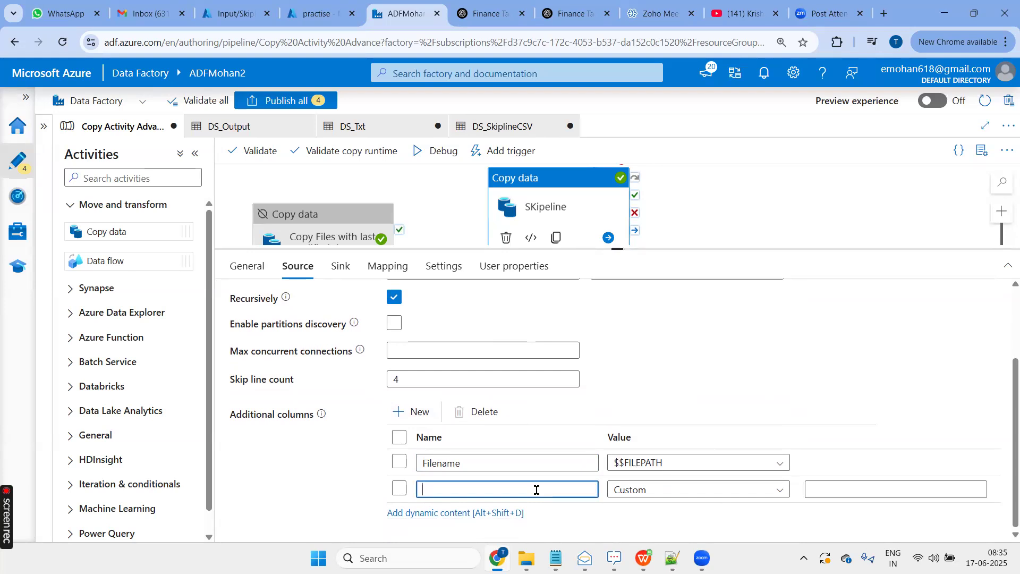
type("Country")
key("Tab")
key("Tab")
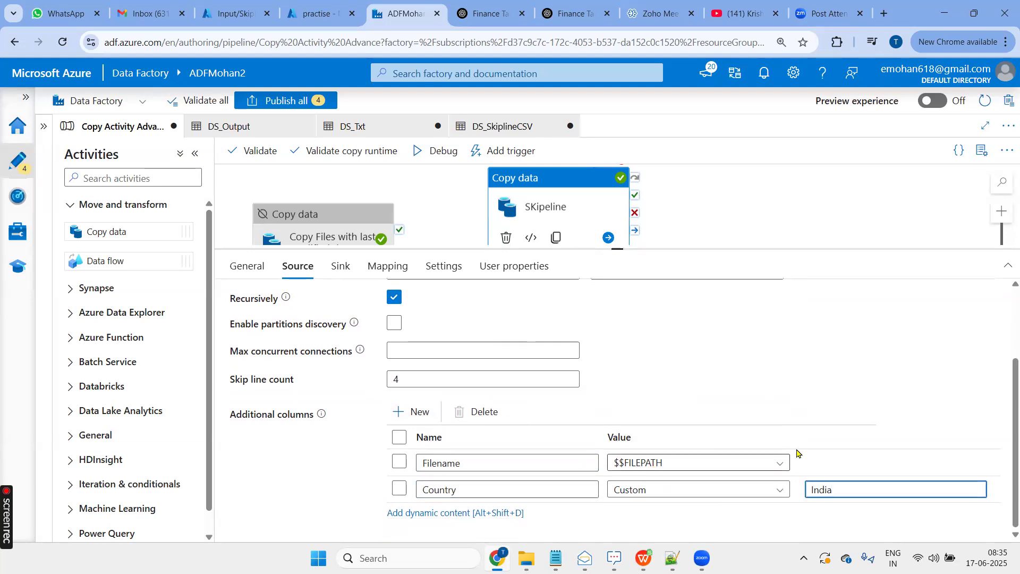
- Add a third additional column named Namereplica with the $$COLUMN value, and check the value options of the Filename column
left_click(407, 412)
left_click(653, 490)
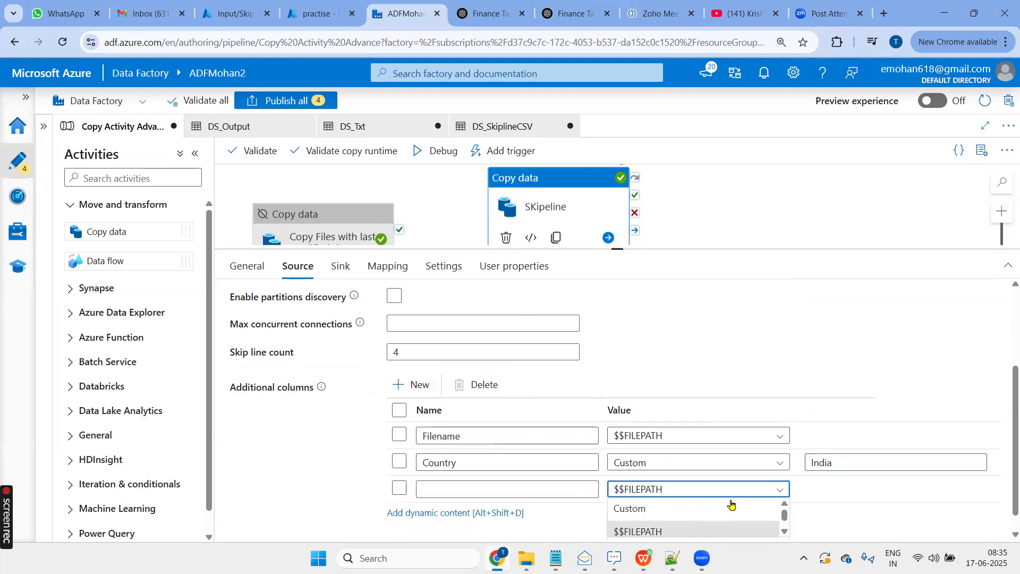
scroll(706, 500, "down", 2)
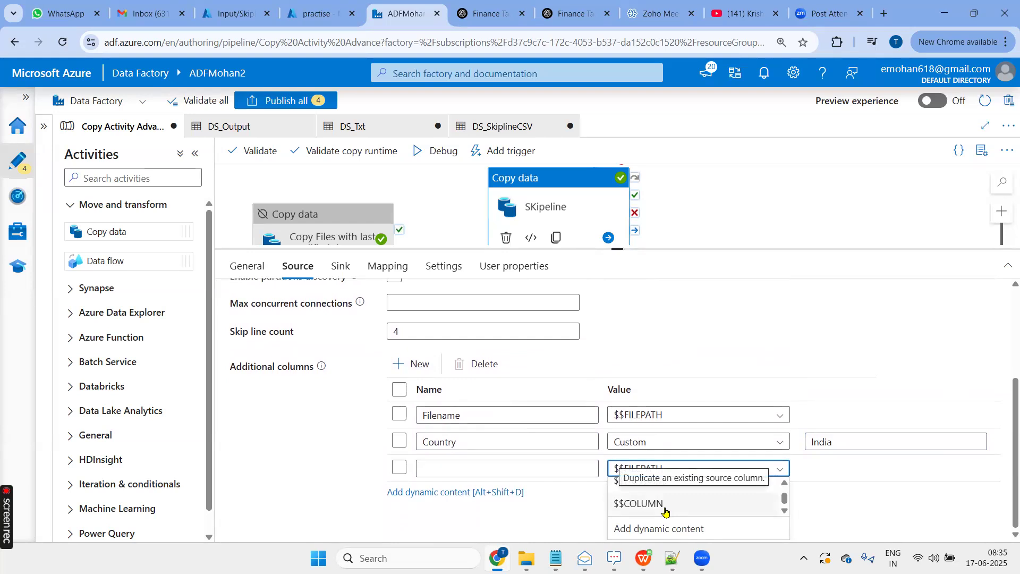
left_click(644, 526)
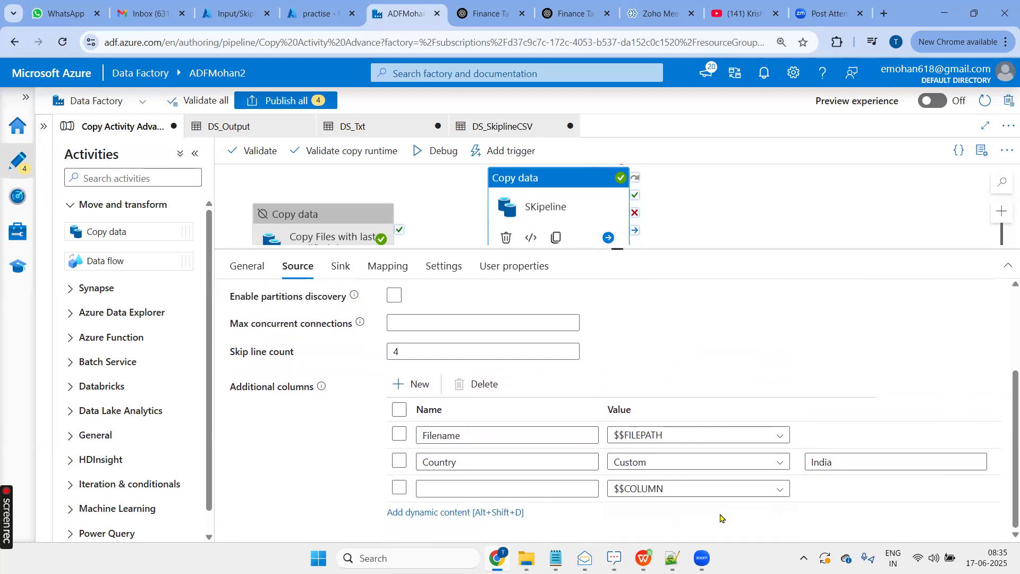
left_click(541, 490)
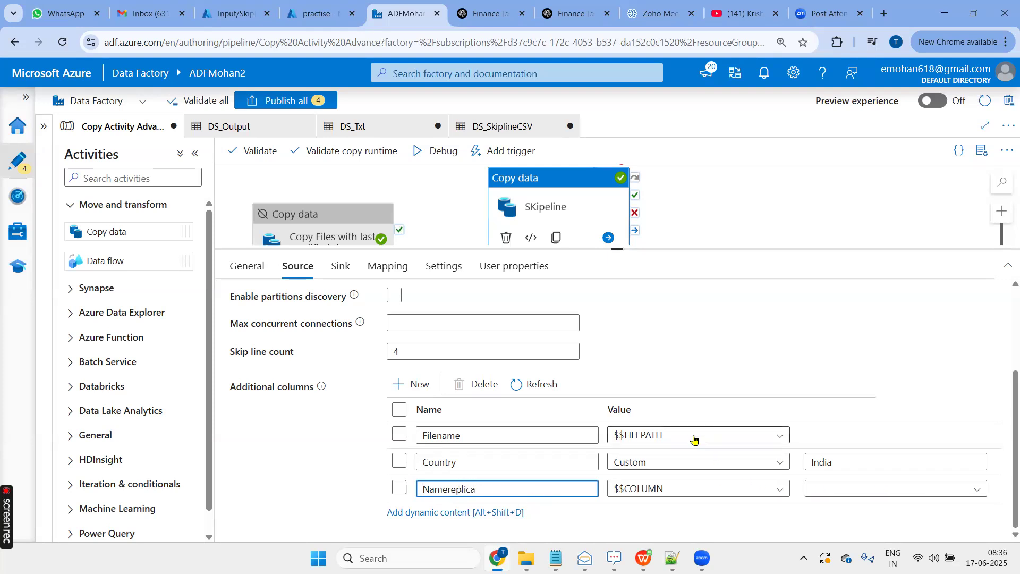
left_click(677, 440)
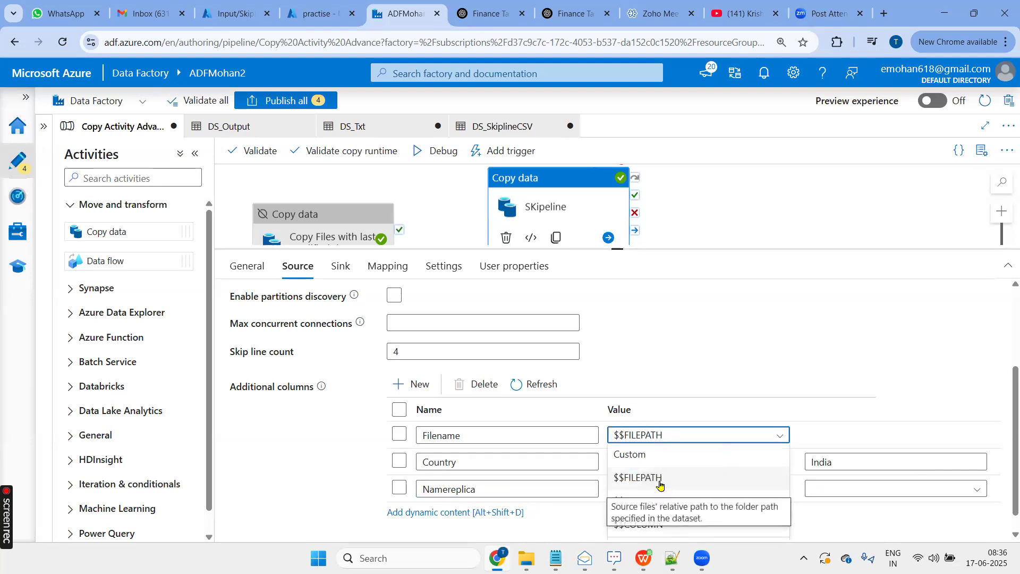
left_click(841, 442)
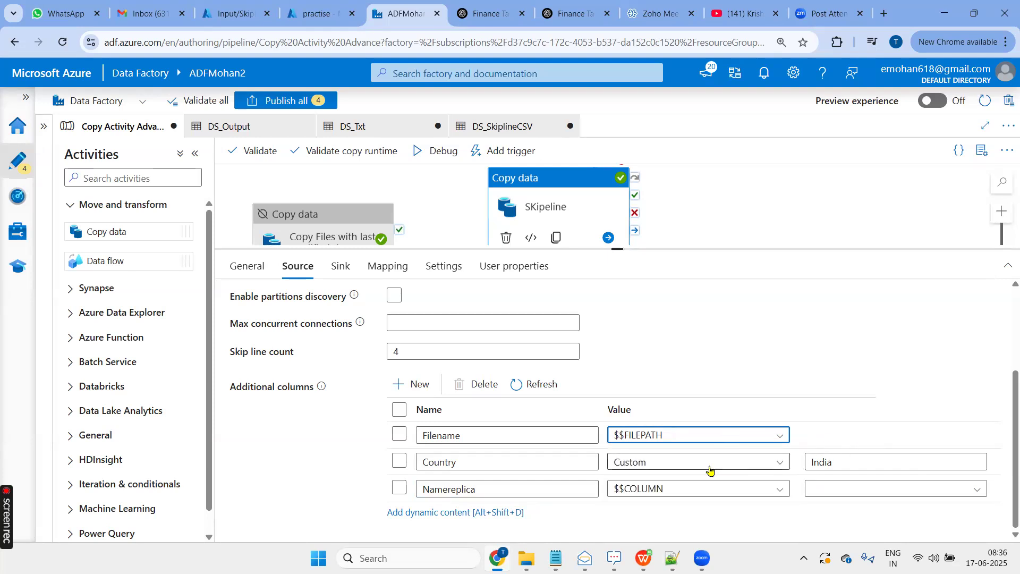
- Set the Namereplica additional column to copy from the source column Prop_1
left_click(876, 461)
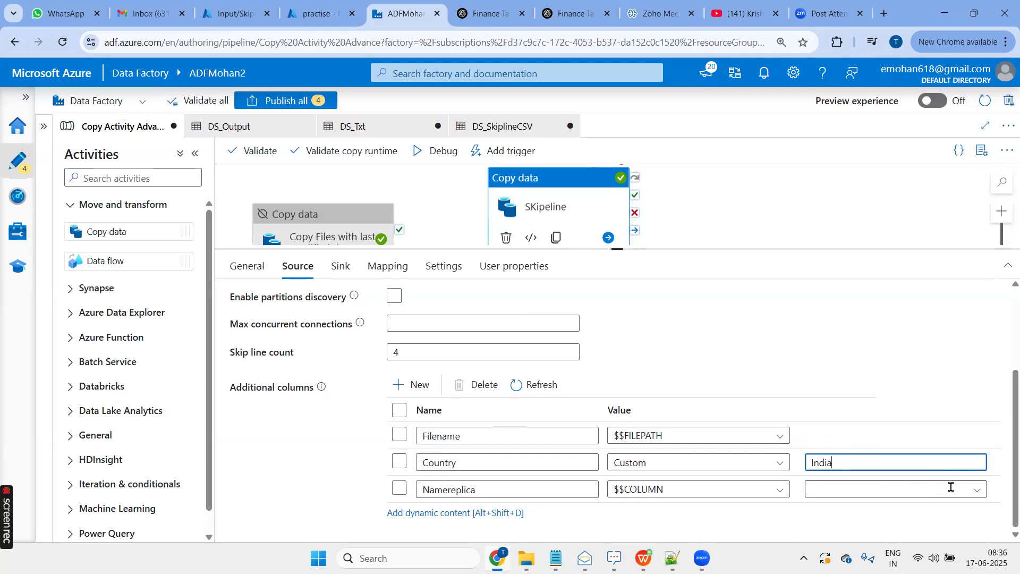
left_click(982, 494)
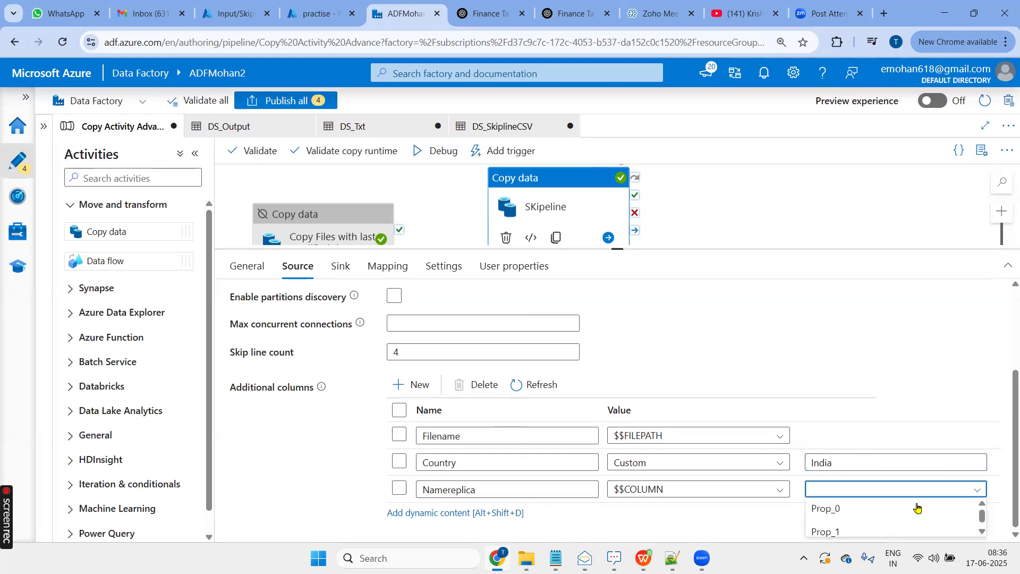
left_click(827, 527)
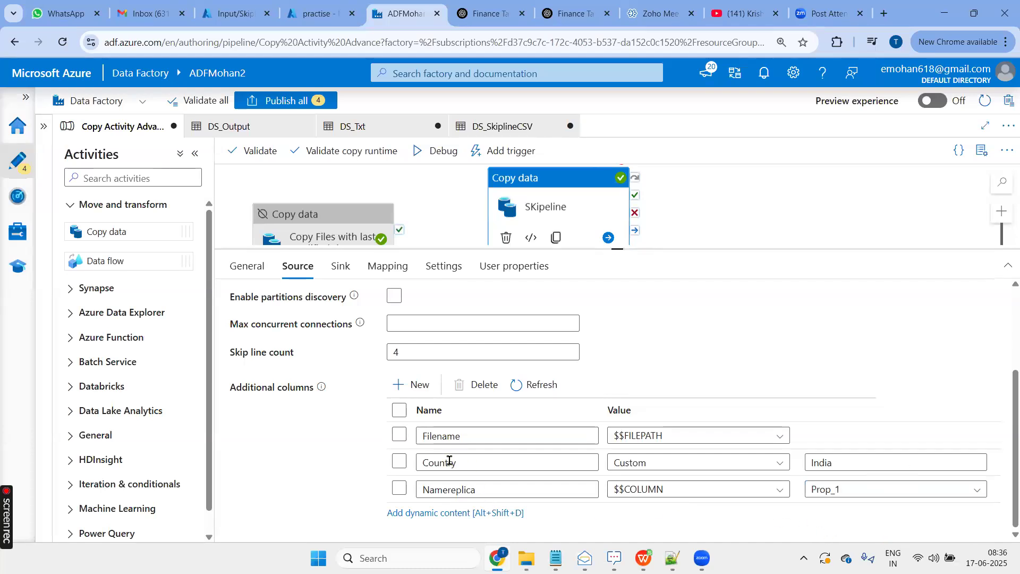
- Add a fourth additional column and open the dynamic content editor for its value
left_click(421, 391)
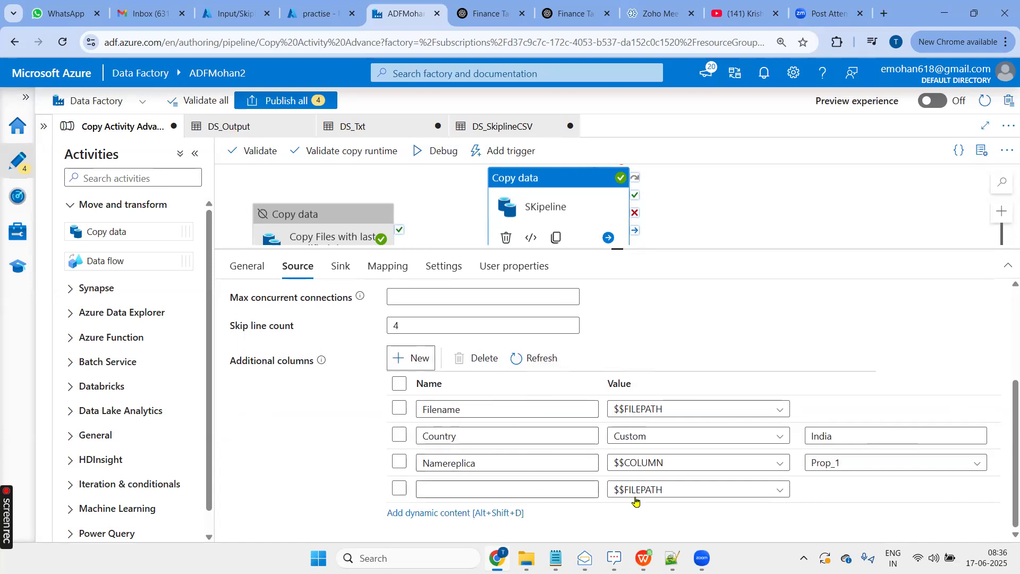
left_click(662, 497)
scroll(701, 510, "down", 3)
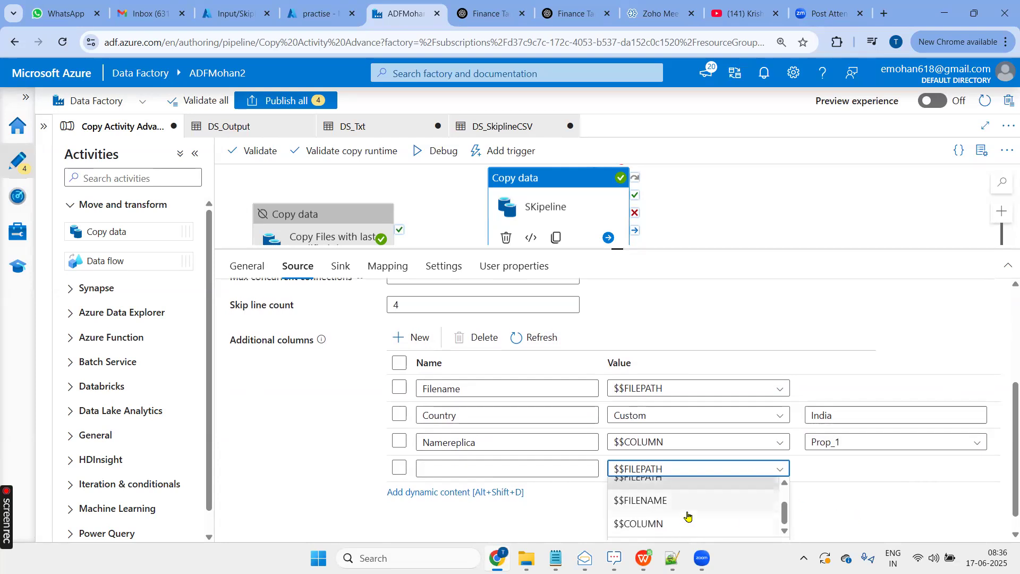
scroll(685, 515, "down", 1)
scroll(700, 495, "down", 1)
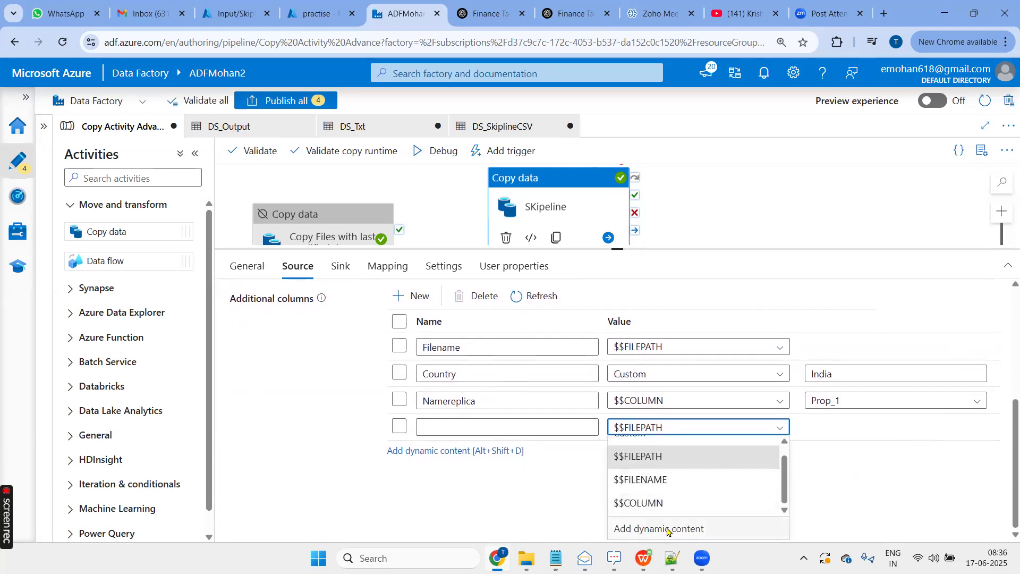
left_click(728, 528)
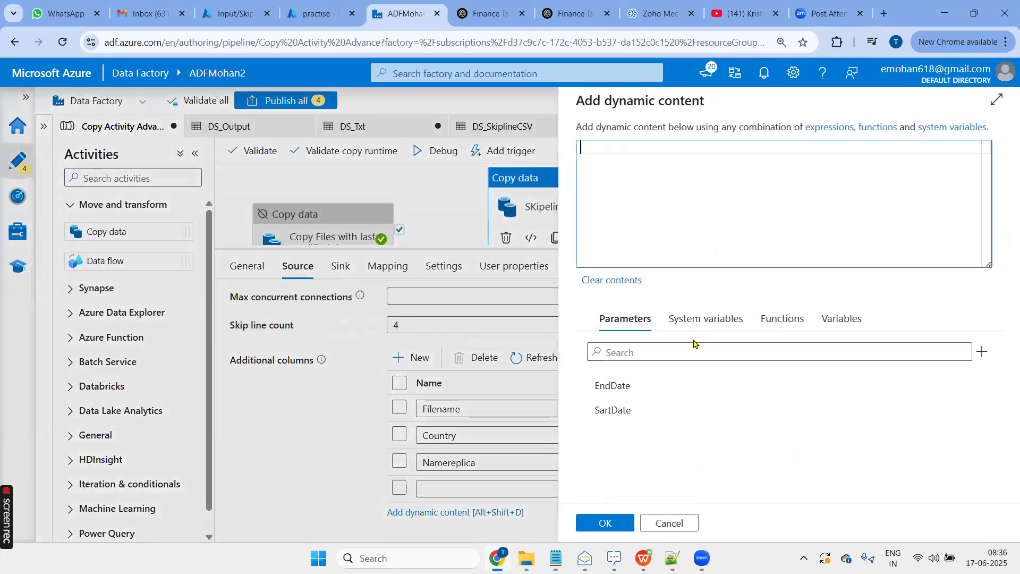
left_click(702, 321)
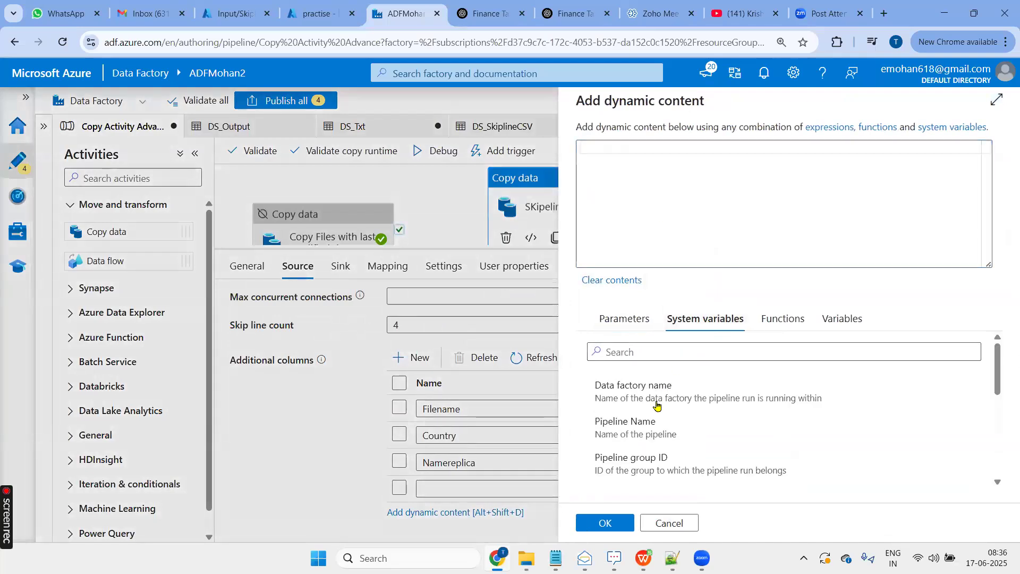
scroll(706, 435, "down", 5)
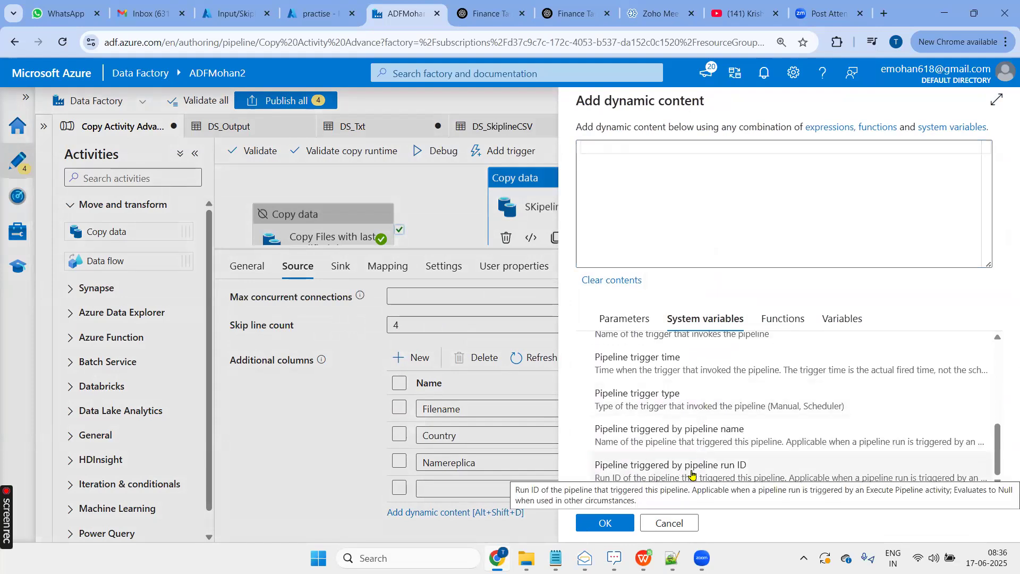
scroll(687, 430, "up", 5)
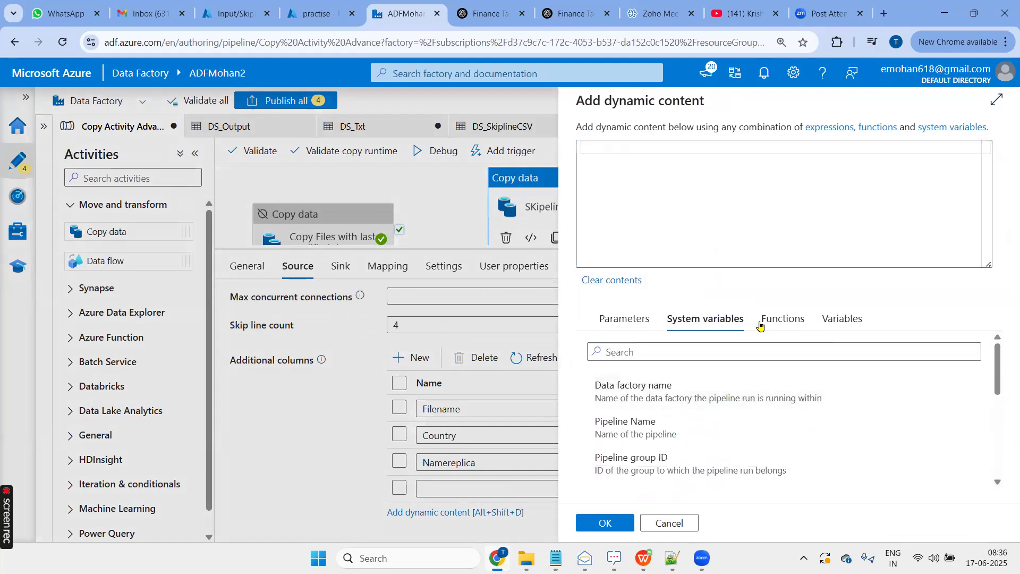
left_click(780, 319)
left_click(633, 440)
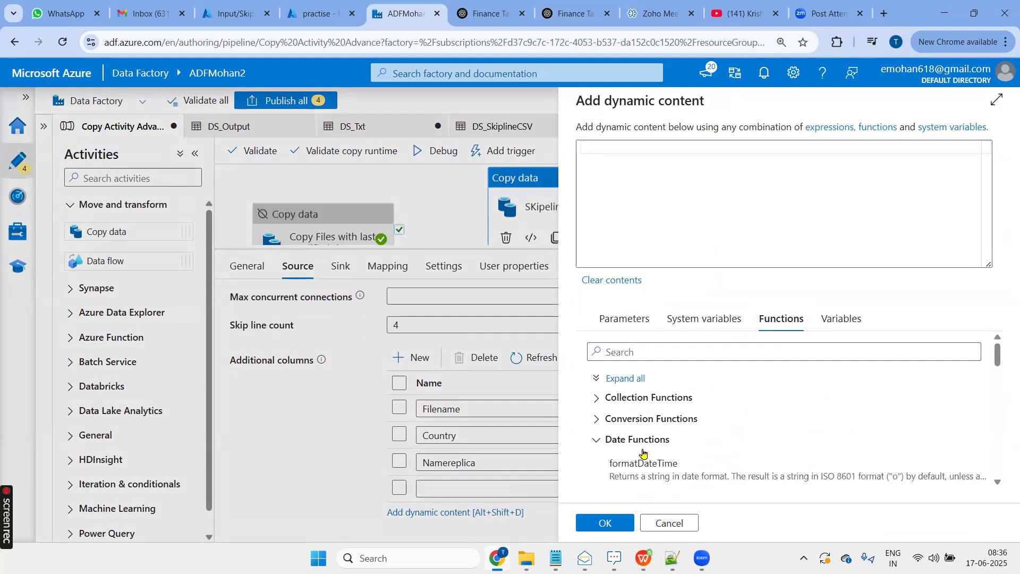
scroll(686, 425, "down", 3)
left_click(671, 373)
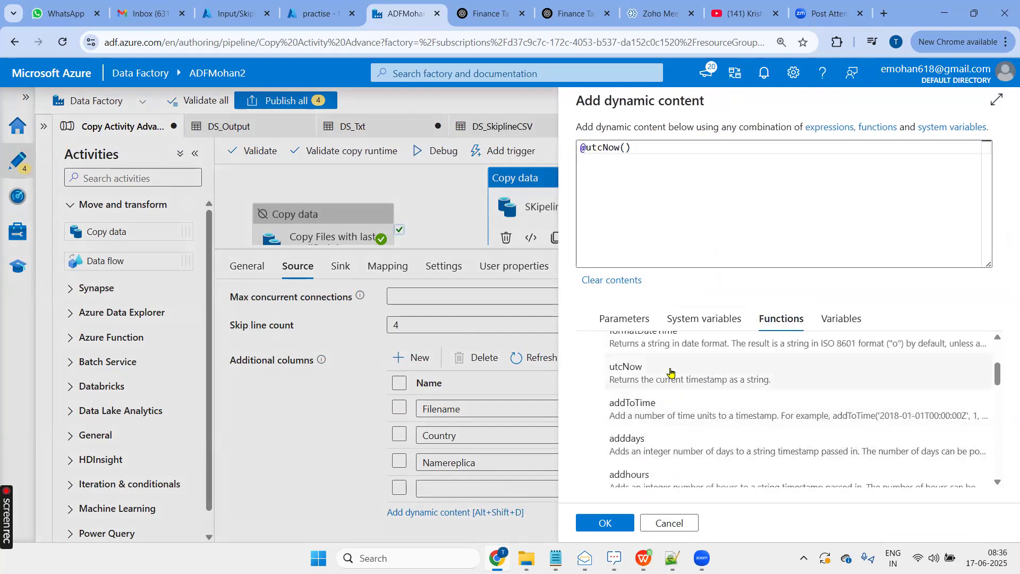
left_click(610, 523)
left_click(529, 490)
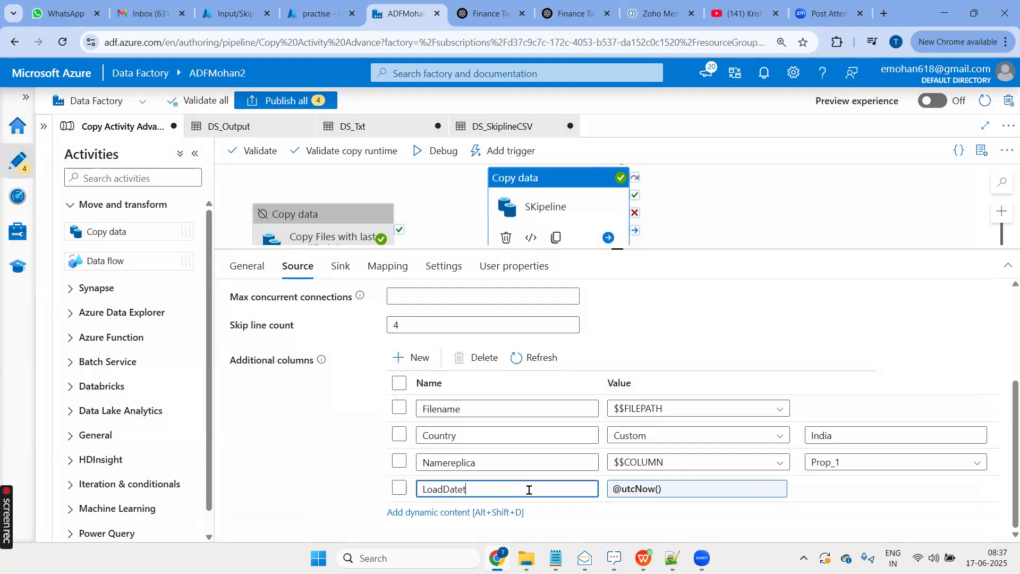
left_click(697, 530)
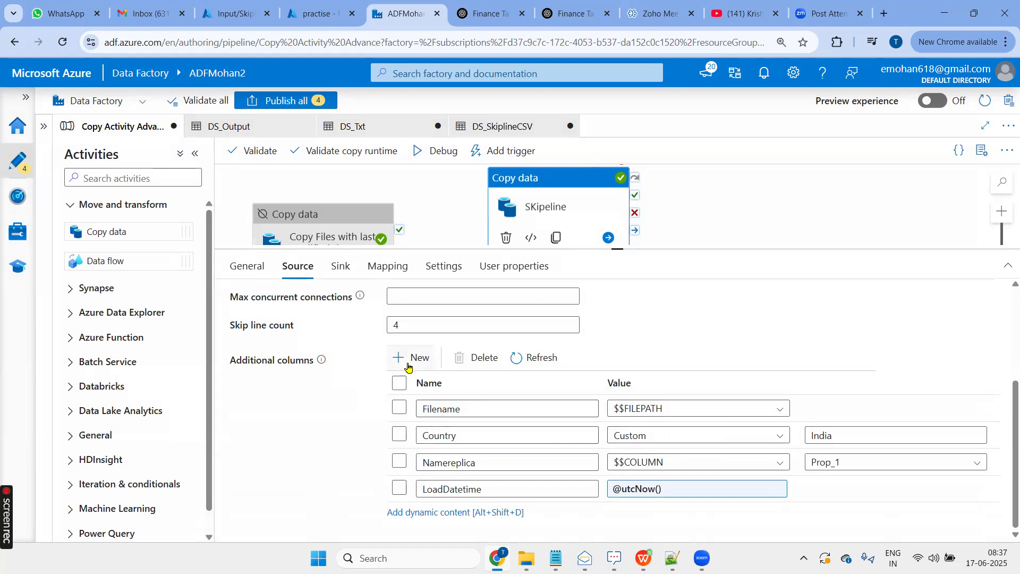
- Import the schemas into the copy activity's mapping and name the destination of source column 1 Id
left_click(390, 270)
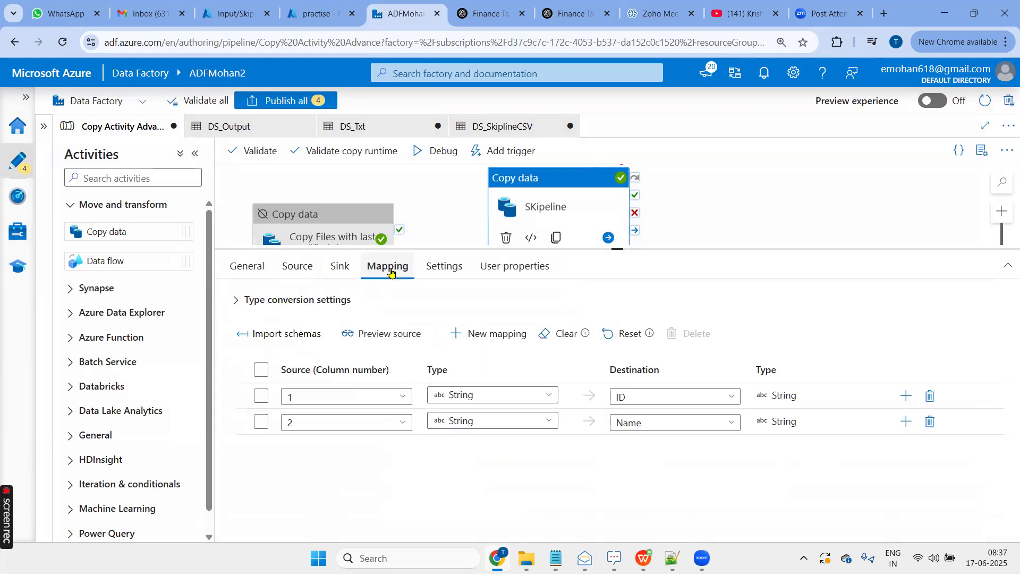
left_click(293, 333)
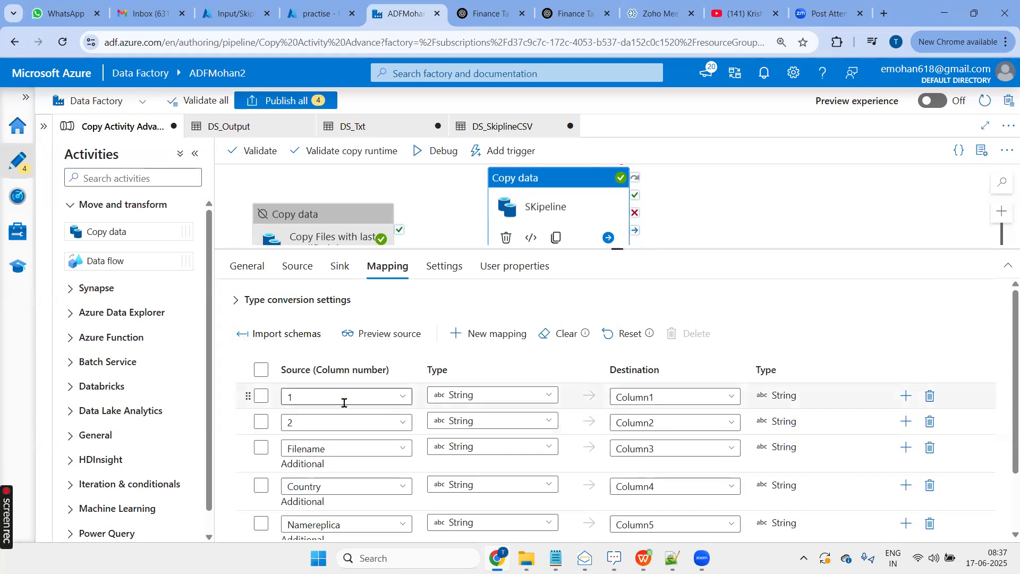
left_click_drag(661, 396, 603, 396)
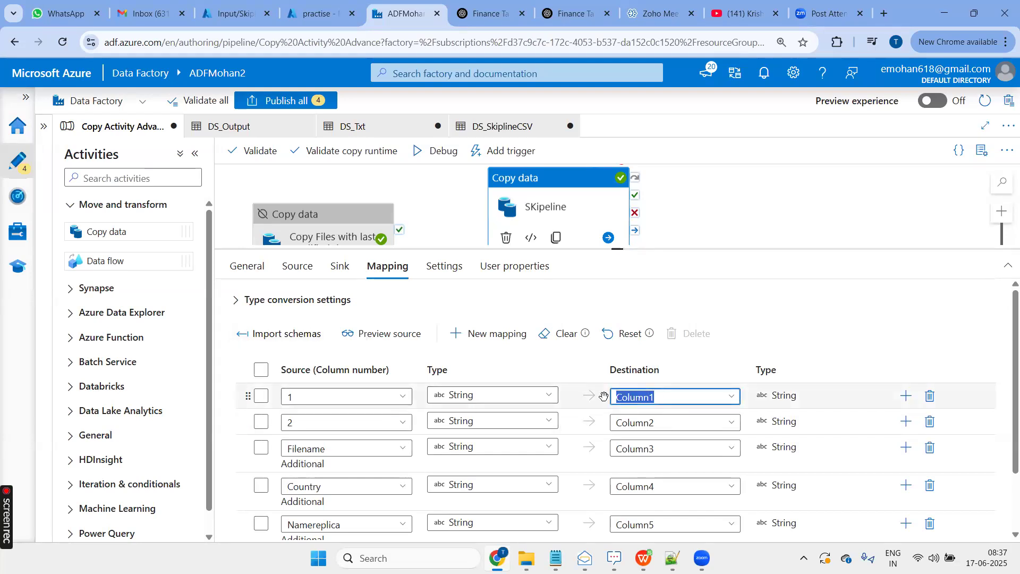
type("Id")
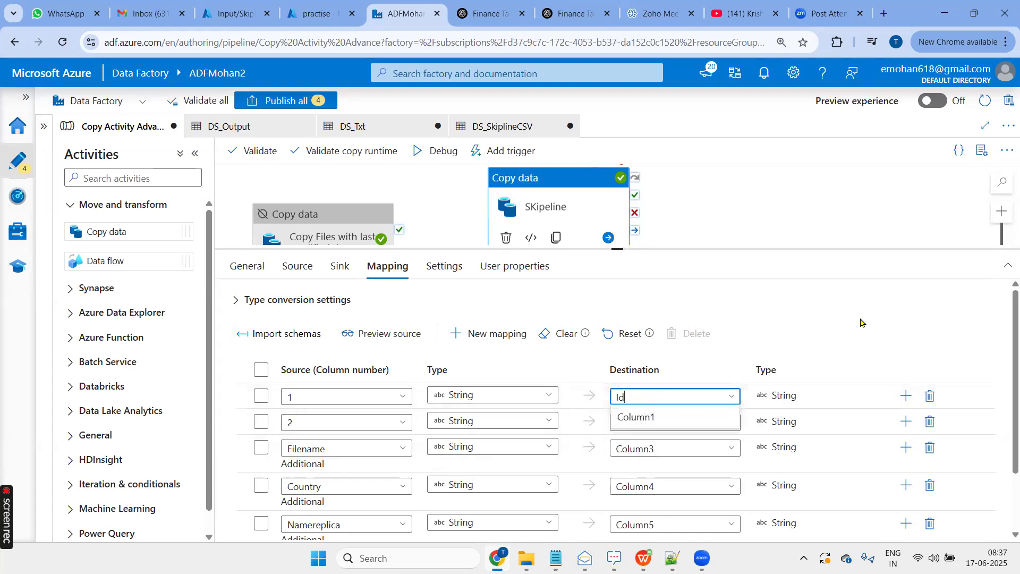
key("Return")
- Name the destination of source column 2 Name in the mapping
left_click(686, 424)
double_click(685, 425)
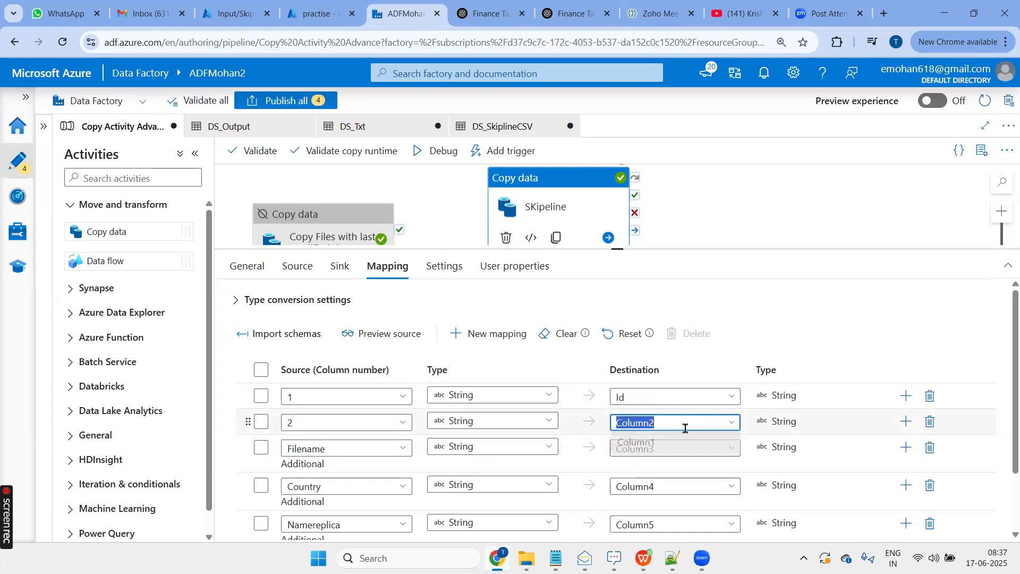
type("Name")
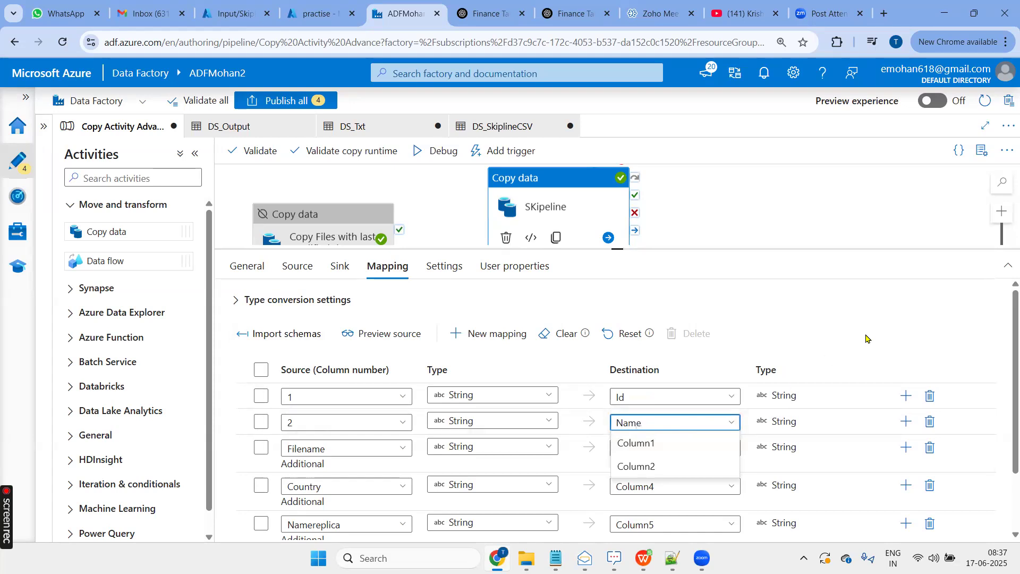
key("Return")
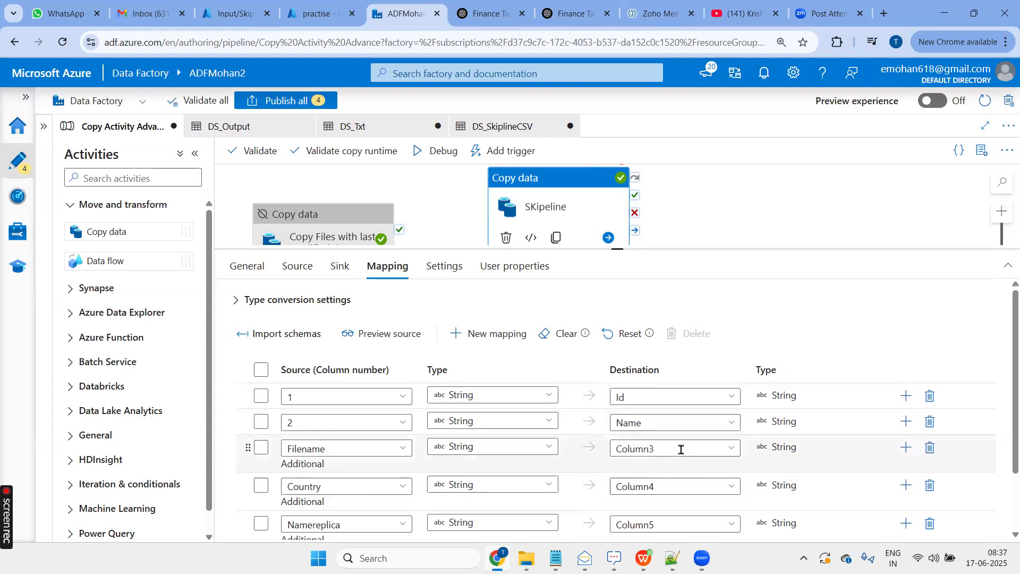
- Name the destination of the additional column Filename FileName in the mapping
left_click(733, 450)
left_click(708, 446)
key("ctrl+a")
type("F")
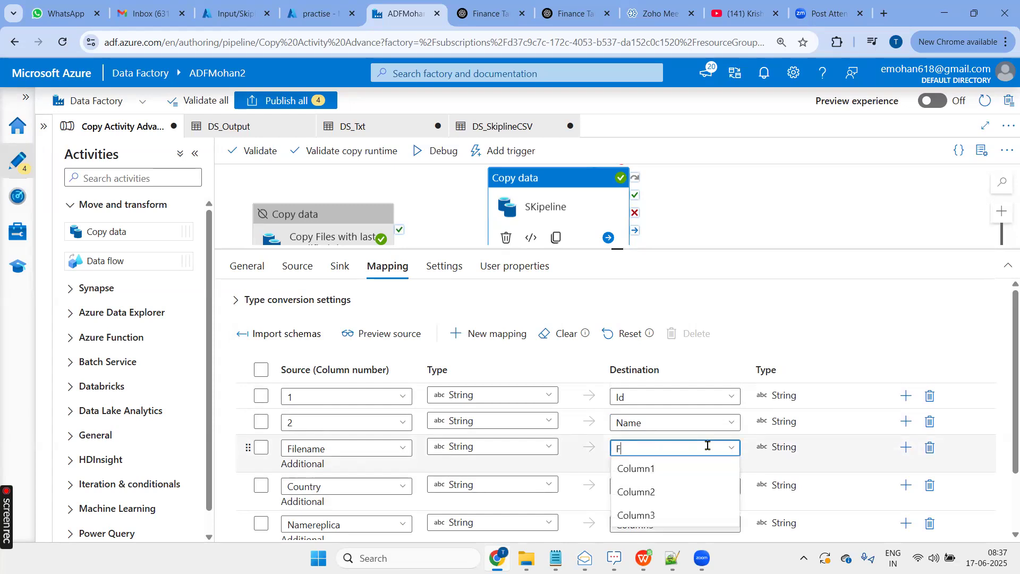
left_click(851, 224)
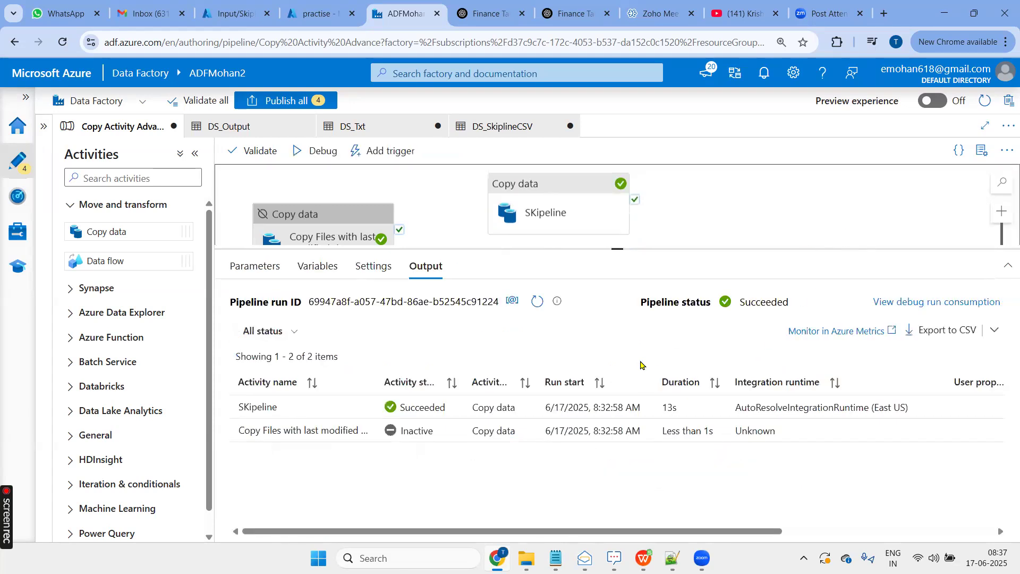
- Reopen the SKipeline activity's mapping and name the destination of the additional Country column Country
left_click(525, 209)
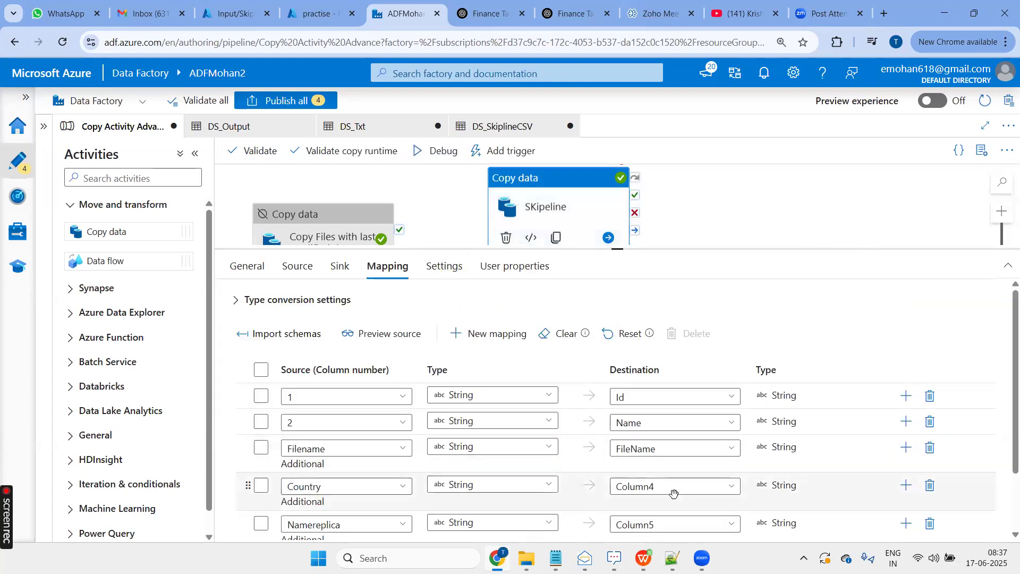
left_click(651, 488)
left_click(652, 489)
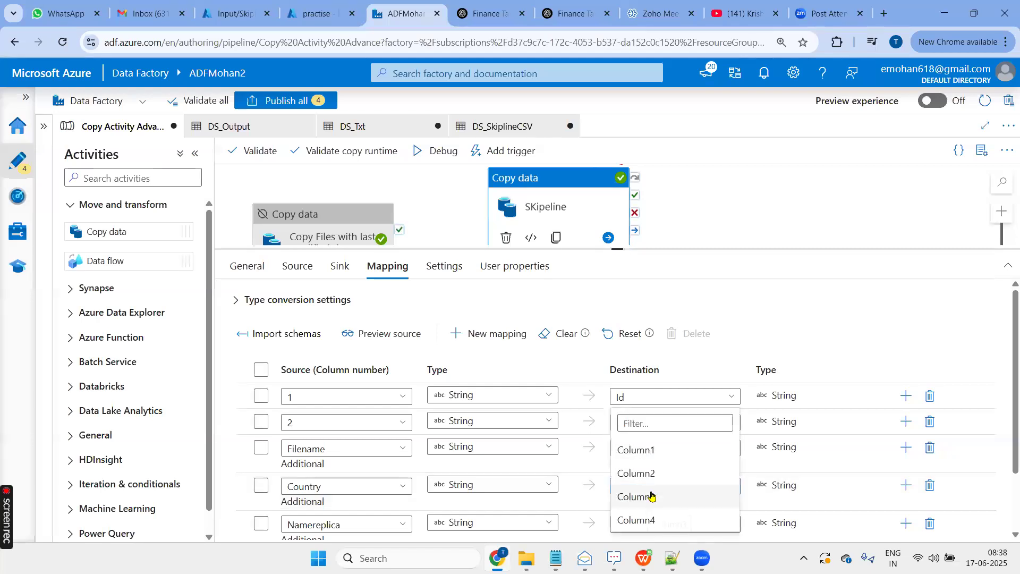
left_click(820, 306)
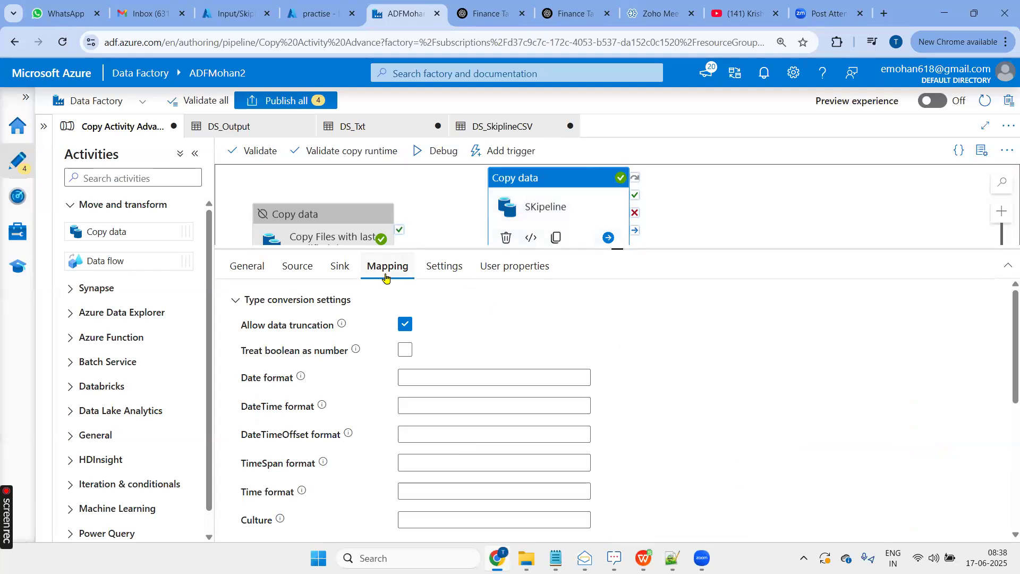
- Name the destination of the additional LoadDatetime column LoadDatetime in the SKipeline activity's mapping
scroll(473, 371, "down", 3)
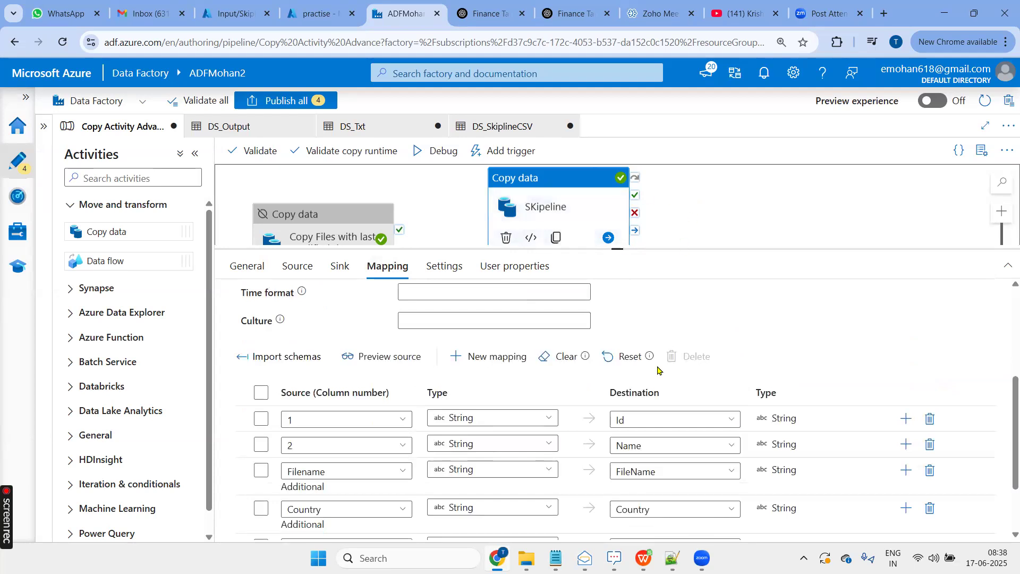
scroll(584, 457, "down", 2)
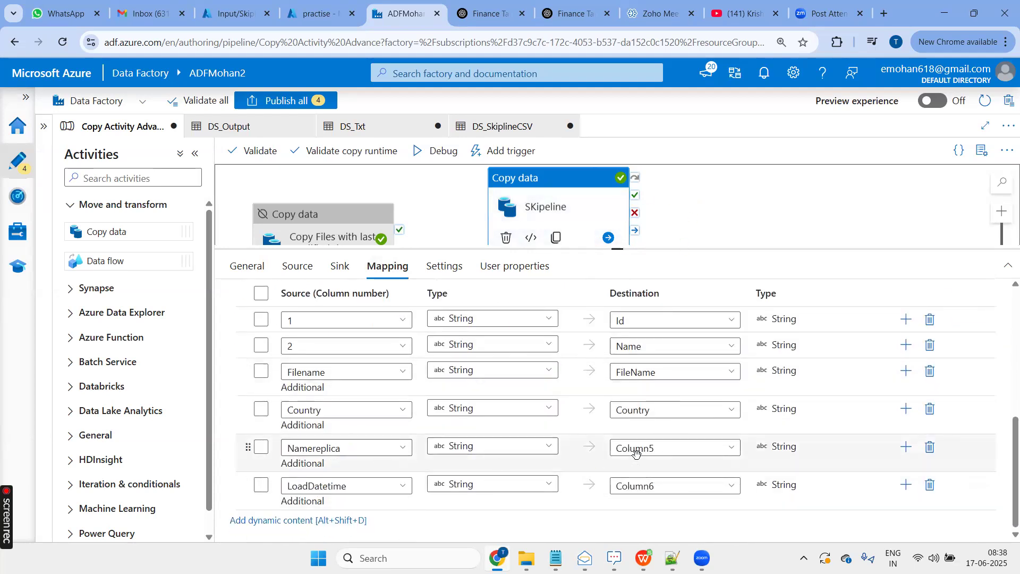
left_click(657, 451)
left_click_drag(662, 485, 601, 486)
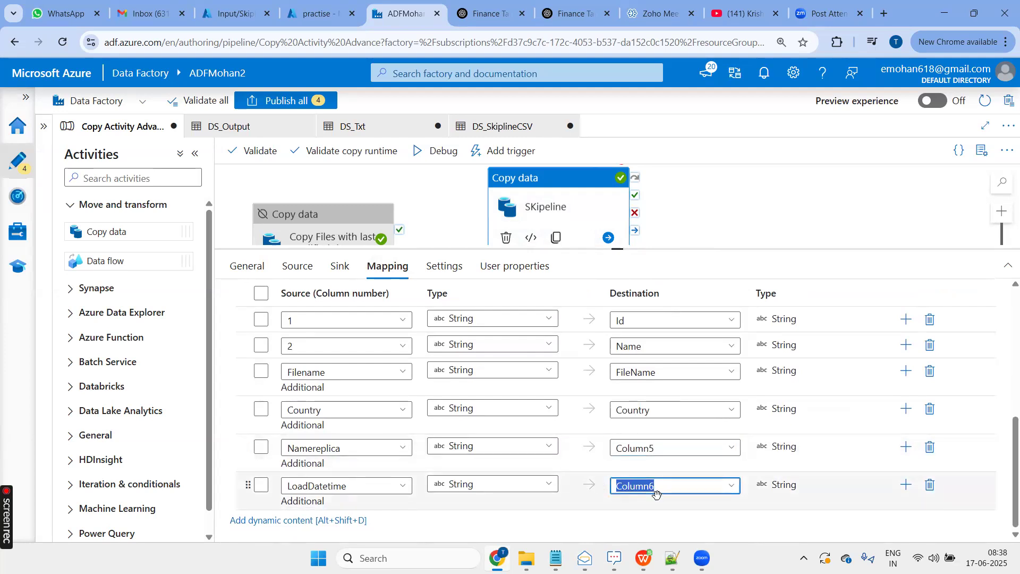
left_click(657, 496)
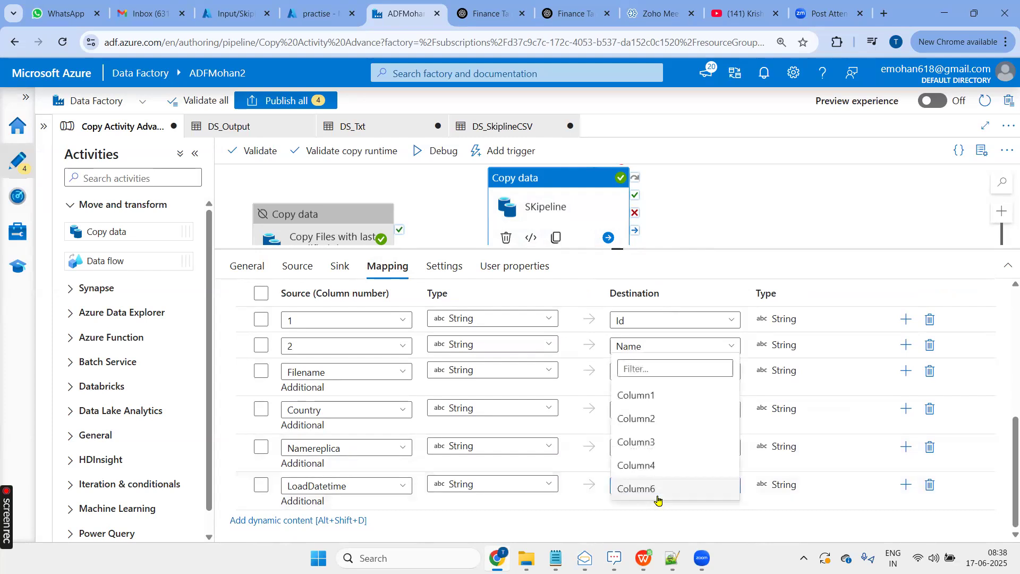
left_click(758, 241)
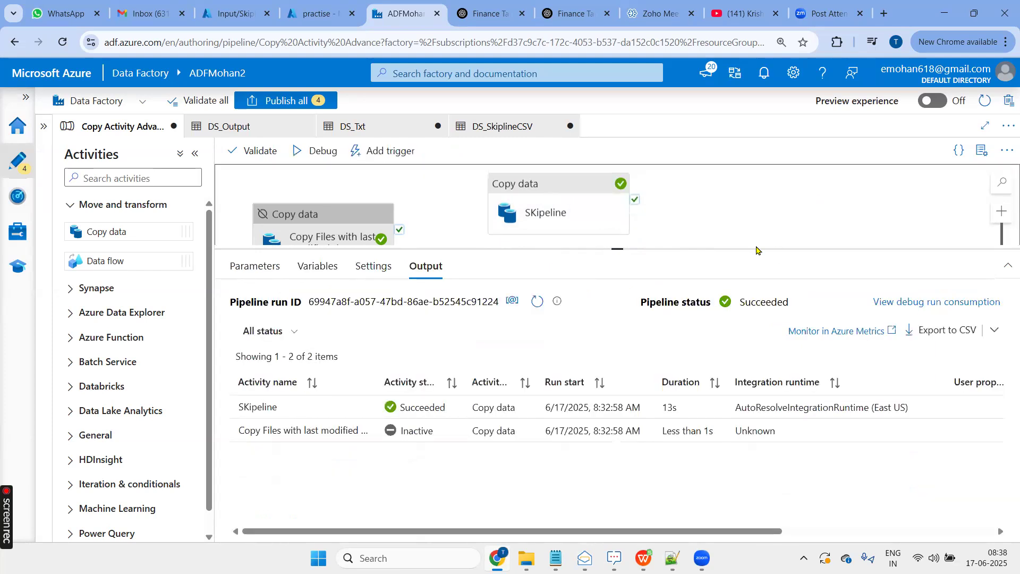
left_click(494, 205)
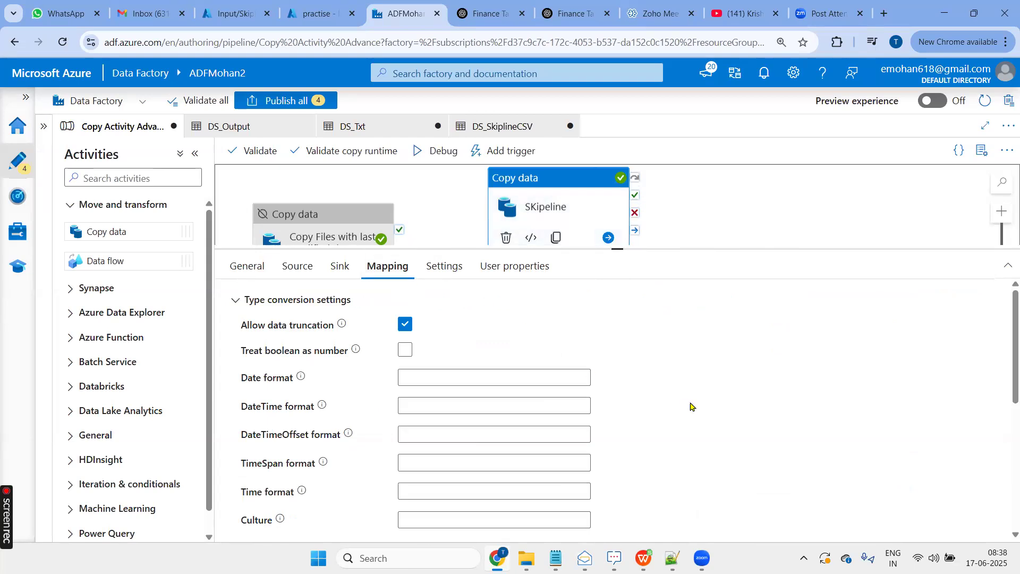
scroll(691, 406, "down", 10)
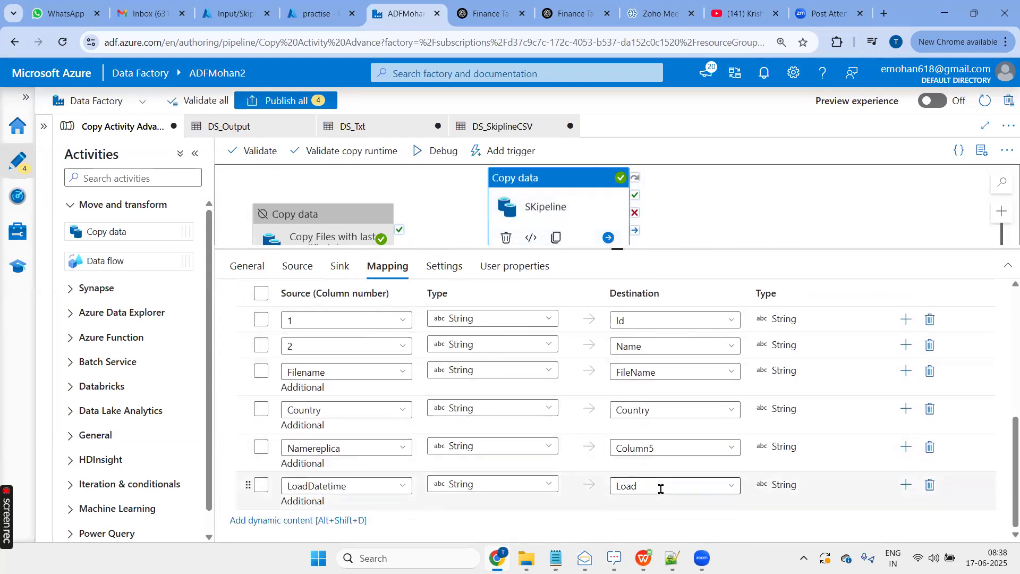
left_click(661, 489)
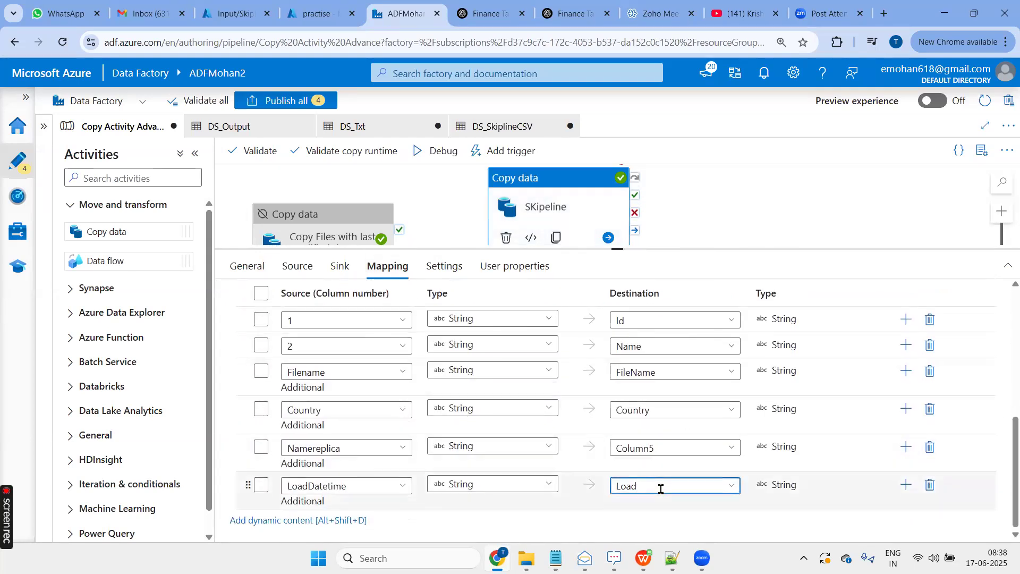
type("Datetime")
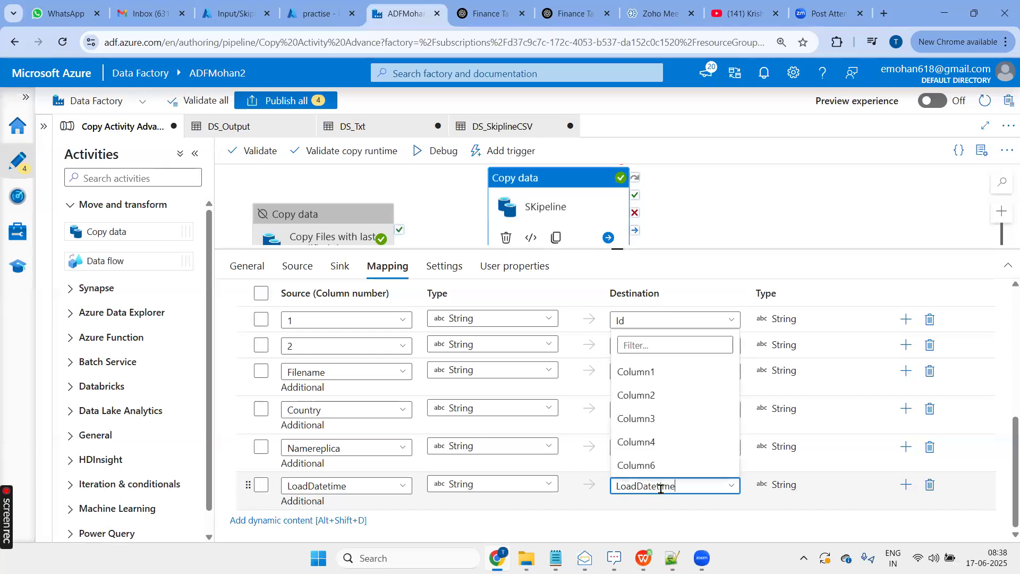
- Close the destination list of LoadDatetime and check the available source types for the additional Country column
left_click(623, 542)
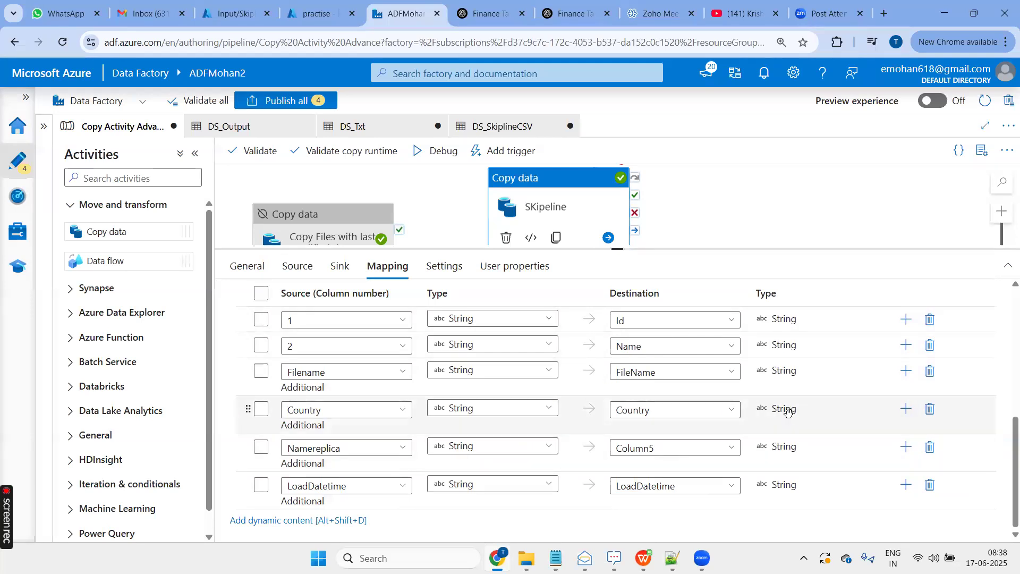
left_click(528, 413)
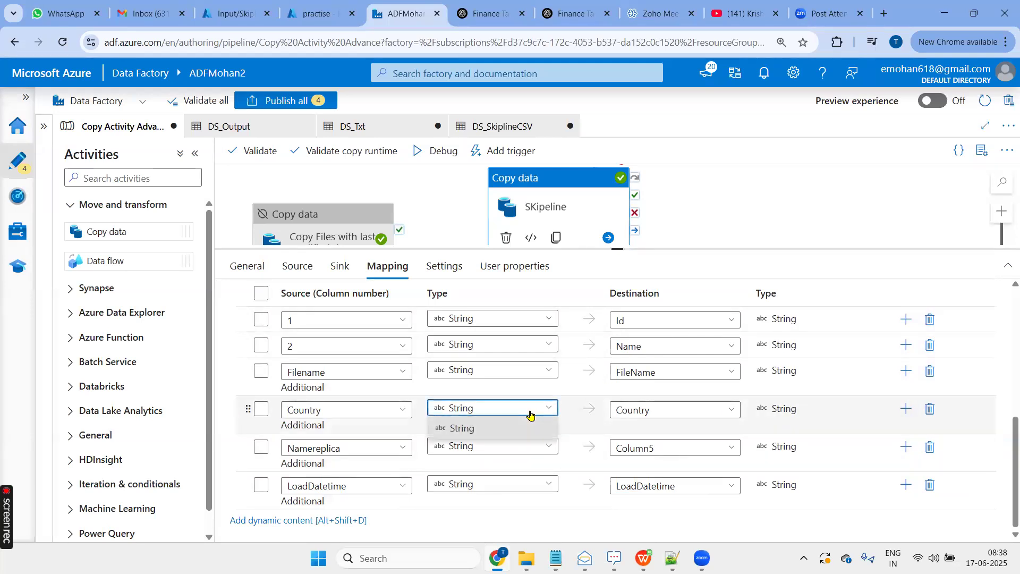
left_click(531, 414)
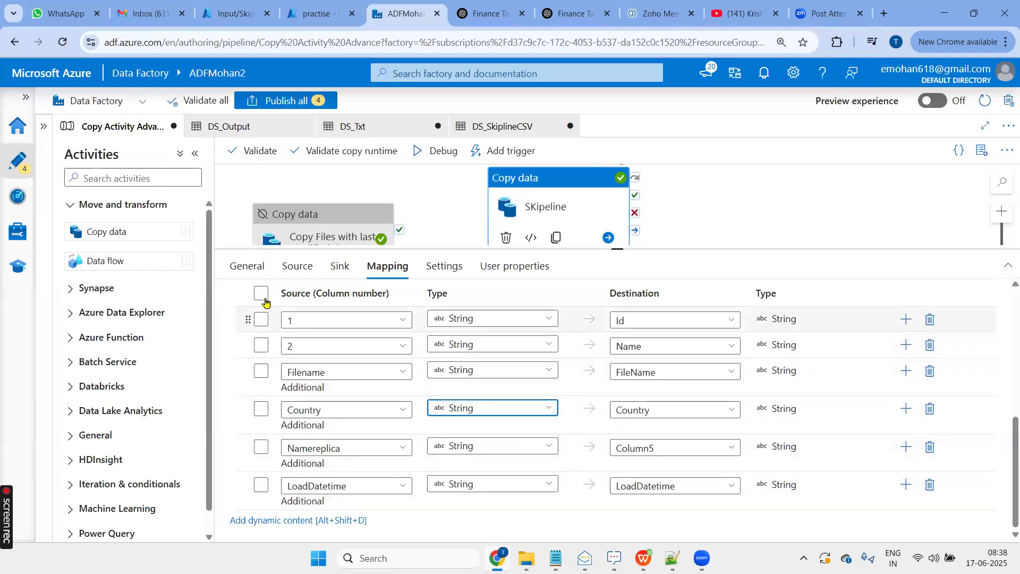
- Select only the mapping row for source column 2 in the SKipeline activity
left_click(261, 321)
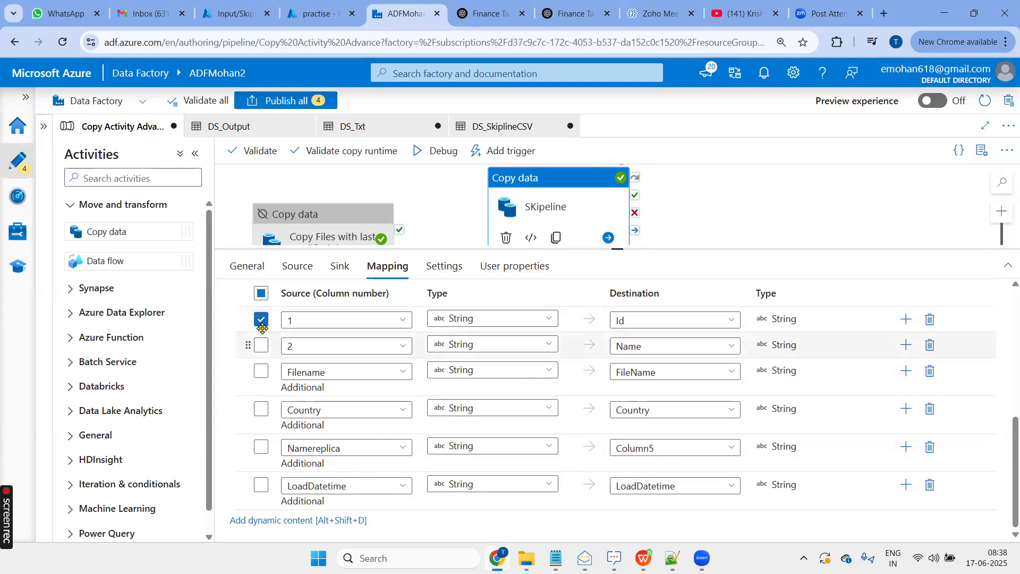
left_click(260, 320)
left_click(261, 346)
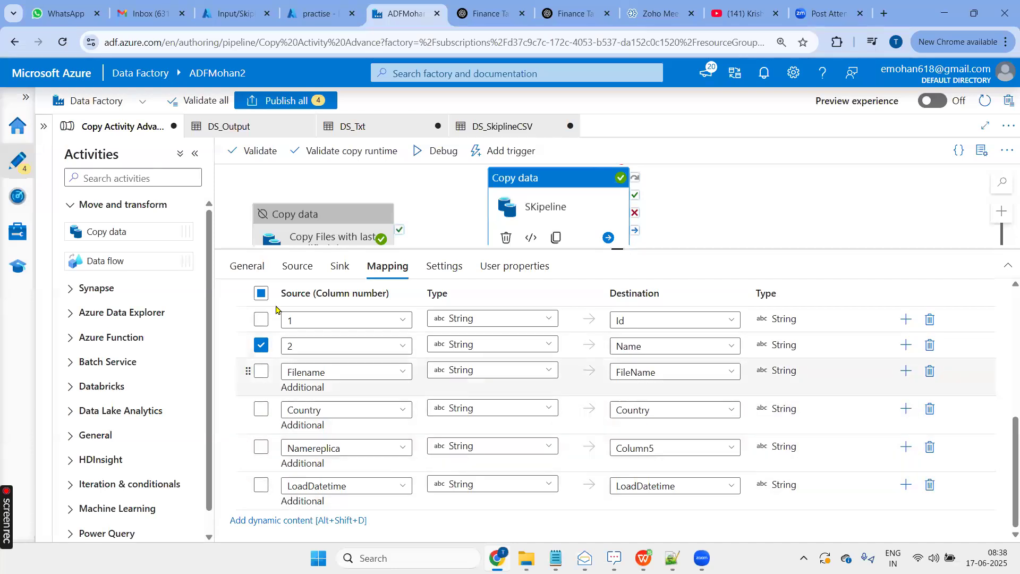
- Collapse the type conversion settings above the SKipeline column mappings and review the mapping rows
scroll(274, 353, "up", 2)
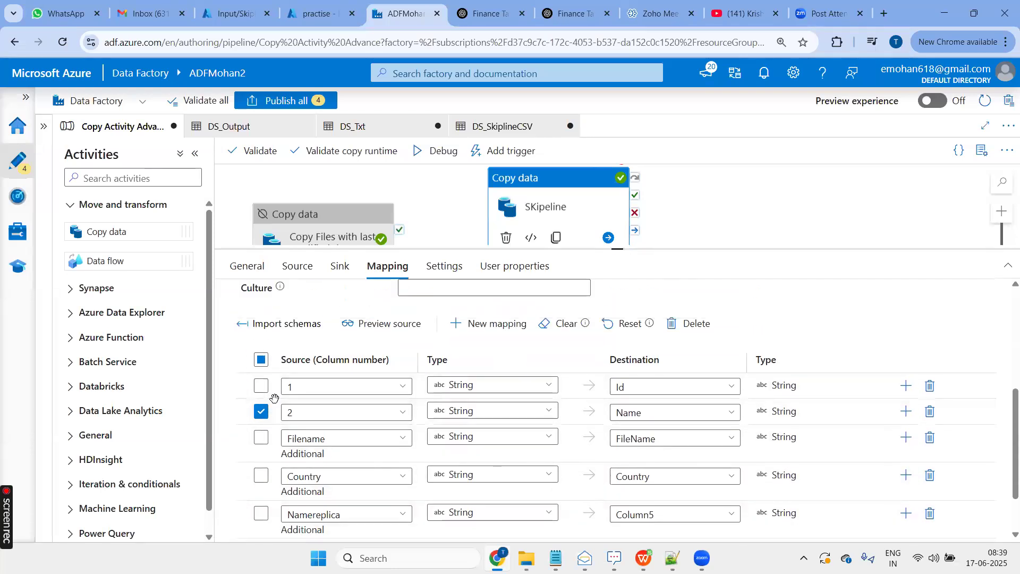
scroll(275, 357, "up", 6)
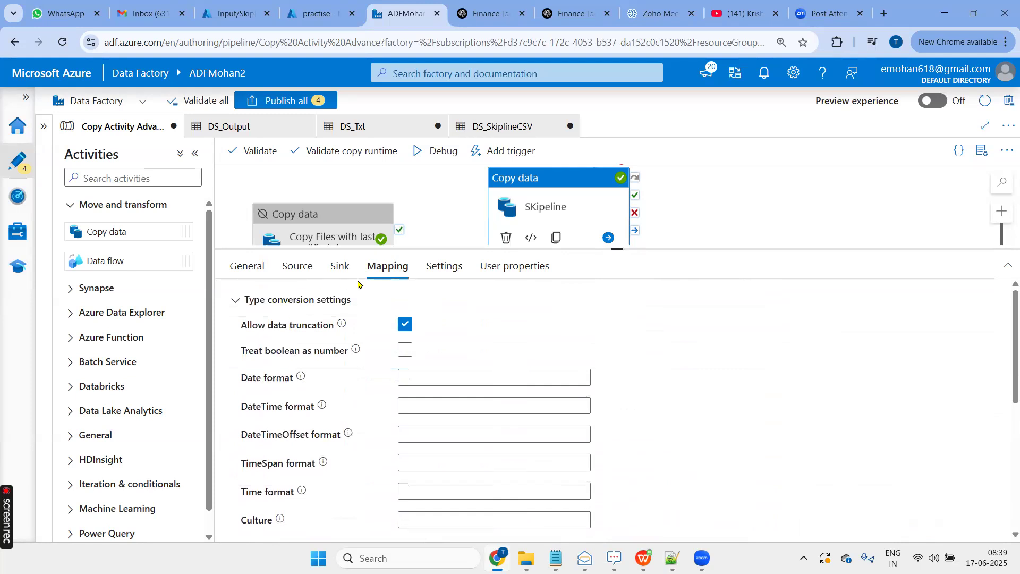
left_click(302, 305)
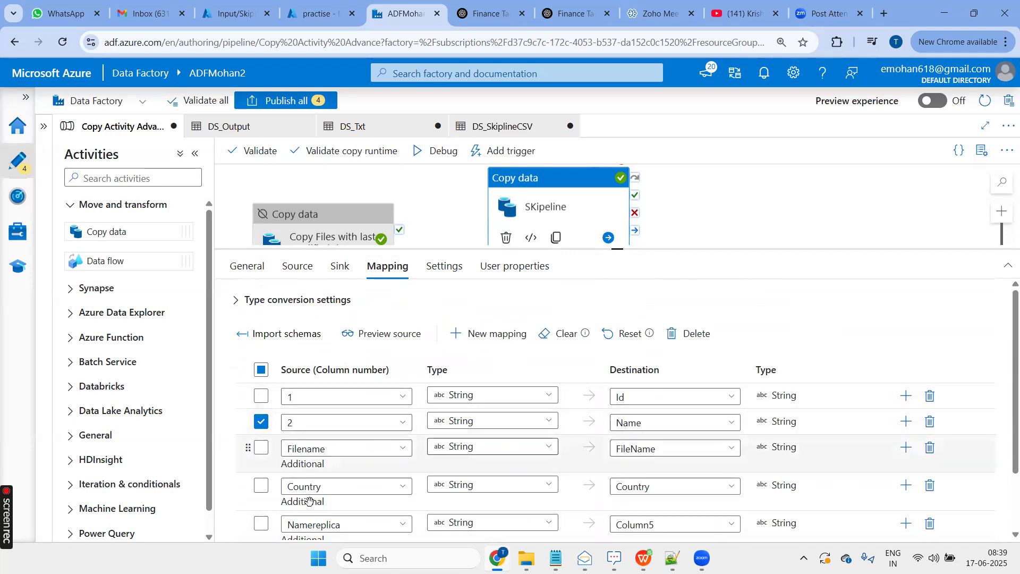
scroll(337, 468, "down", 1)
scroll(336, 467, "down", 1)
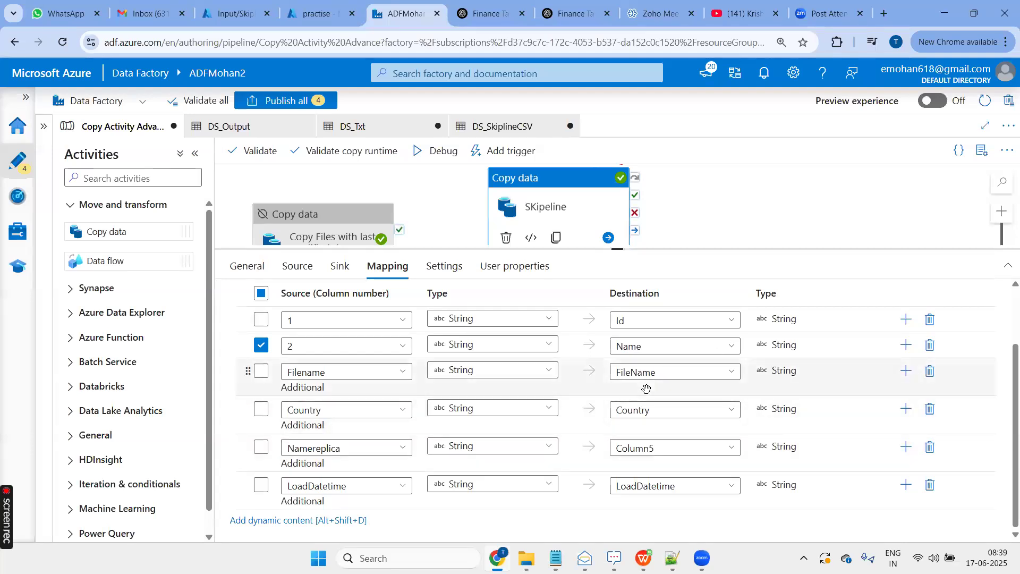
- Switch to the practise container in the Azure portal and delete Skiplines2.txt from its Output folder
left_click(319, 13)
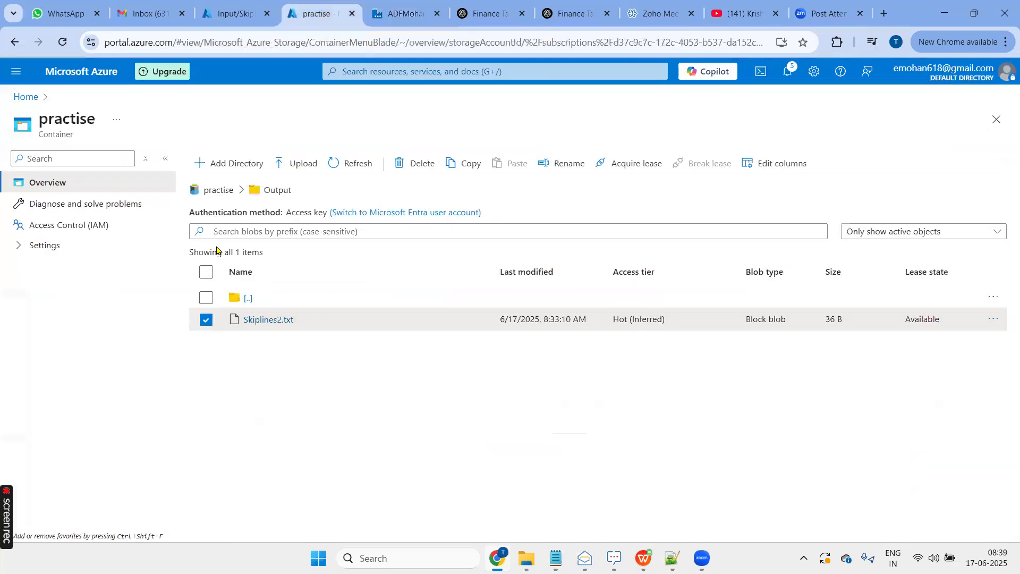
left_click(206, 272)
left_click(207, 298)
left_click(415, 163)
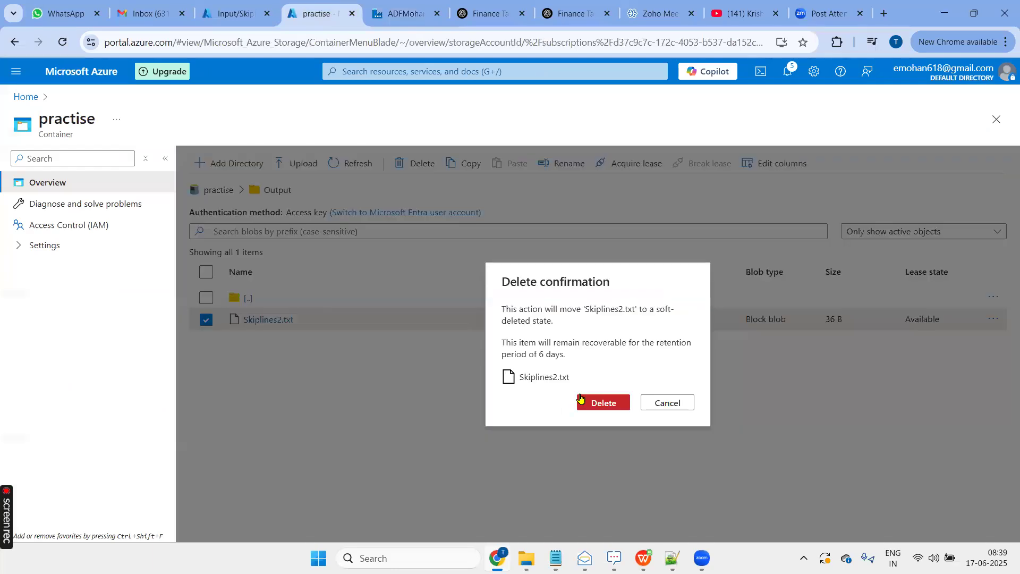
left_click(591, 402)
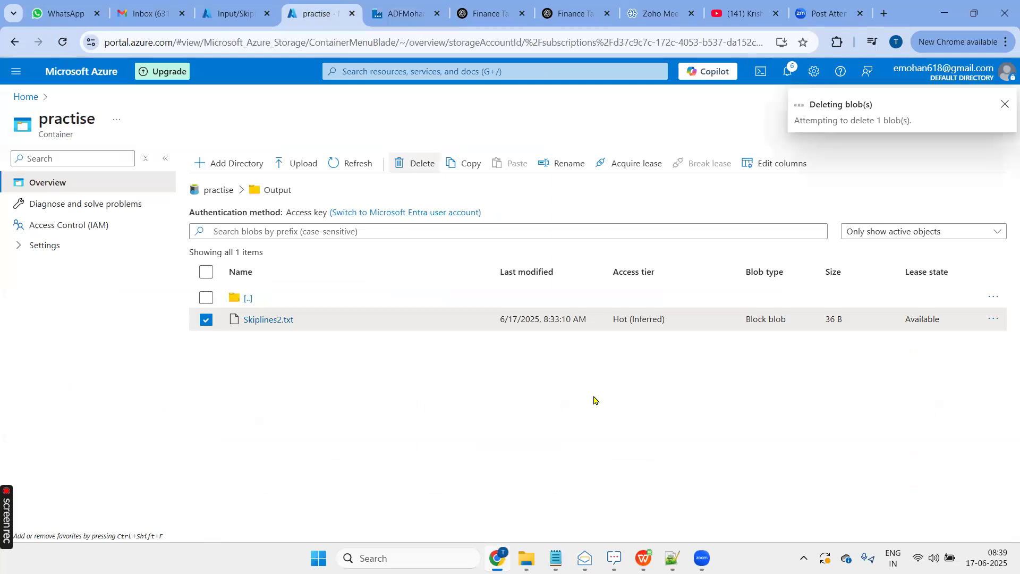
- Return to Data Factory and debug the pipeline with the prefilled SartDate and EndDate parameter values
left_click(403, 20)
left_click(450, 151)
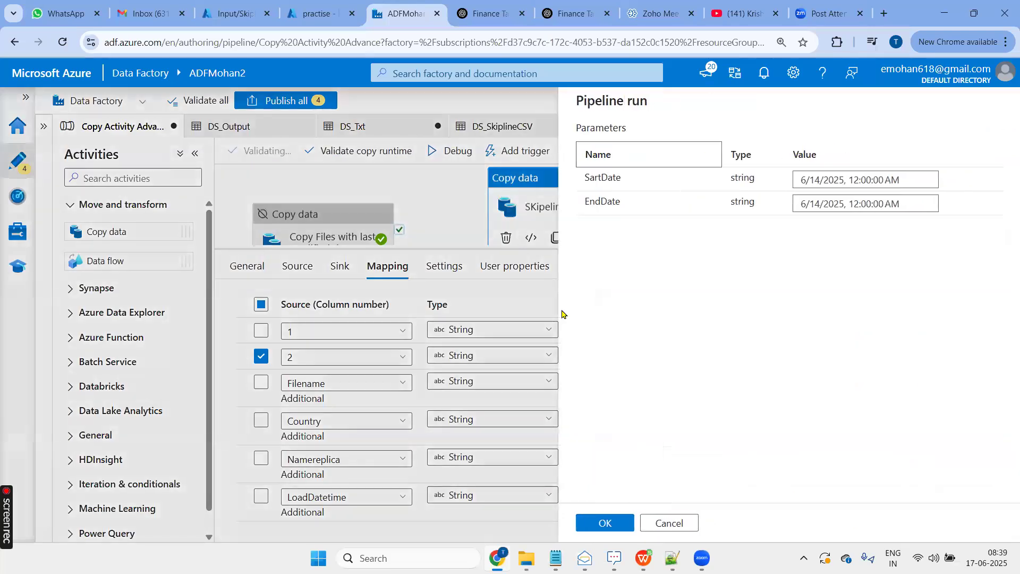
left_click(592, 525)
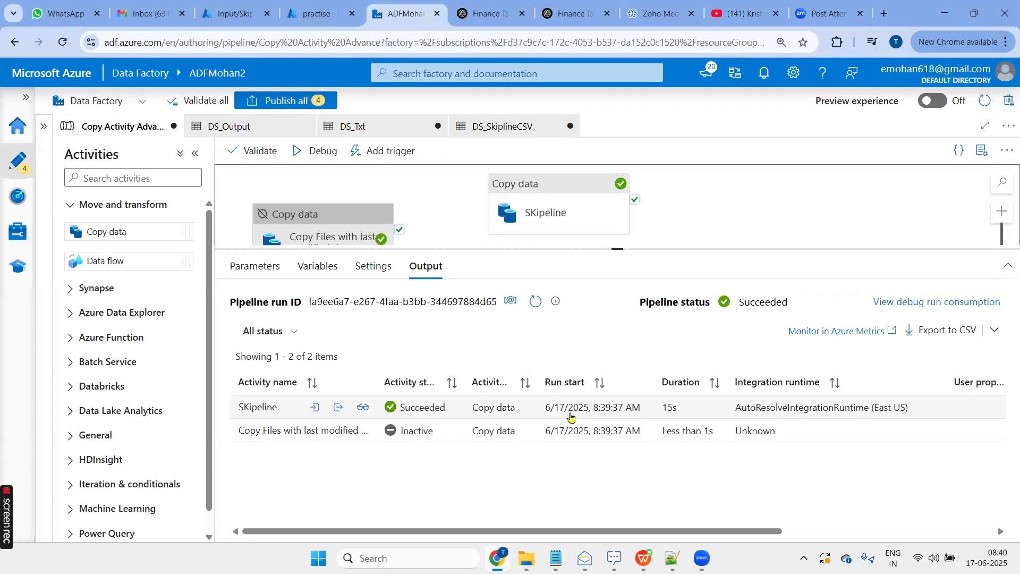
- Switch to the practise container, refresh its Output folder and open the contents of Skiplines2.txt
left_click(316, 13)
left_click(340, 160)
left_click(259, 320)
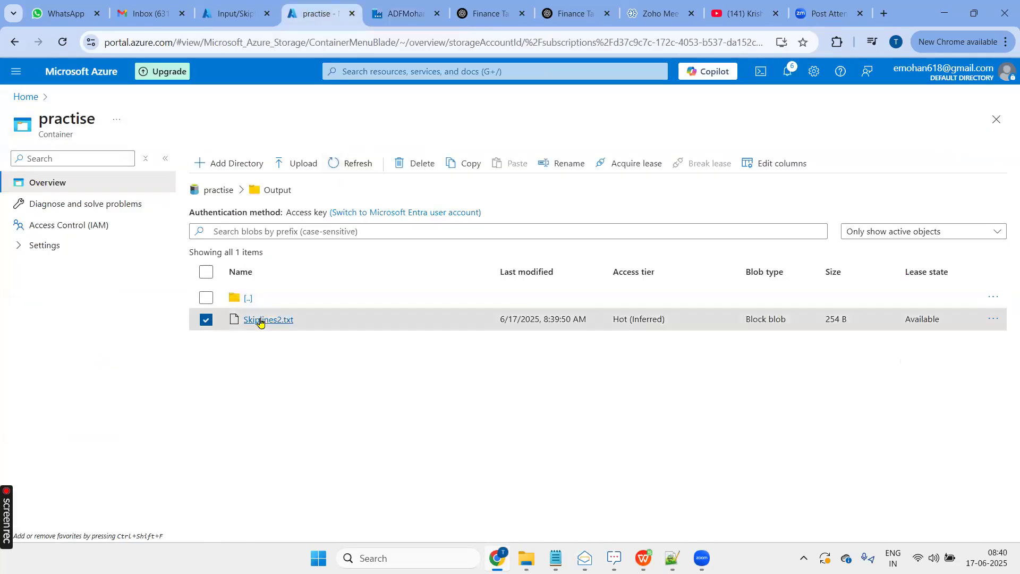
left_click(393, 170)
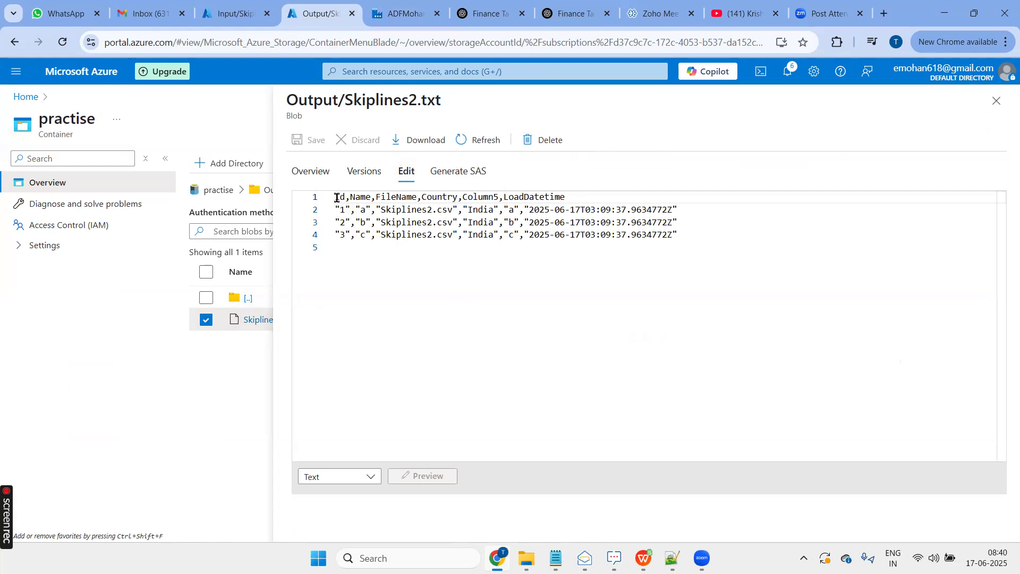
- Check the header names and row values of each column in the output file Skiplines2.txt, and close the file
left_click_drag(372, 199, 354, 234)
left_click(389, 276)
double_click(398, 200)
double_click(436, 197)
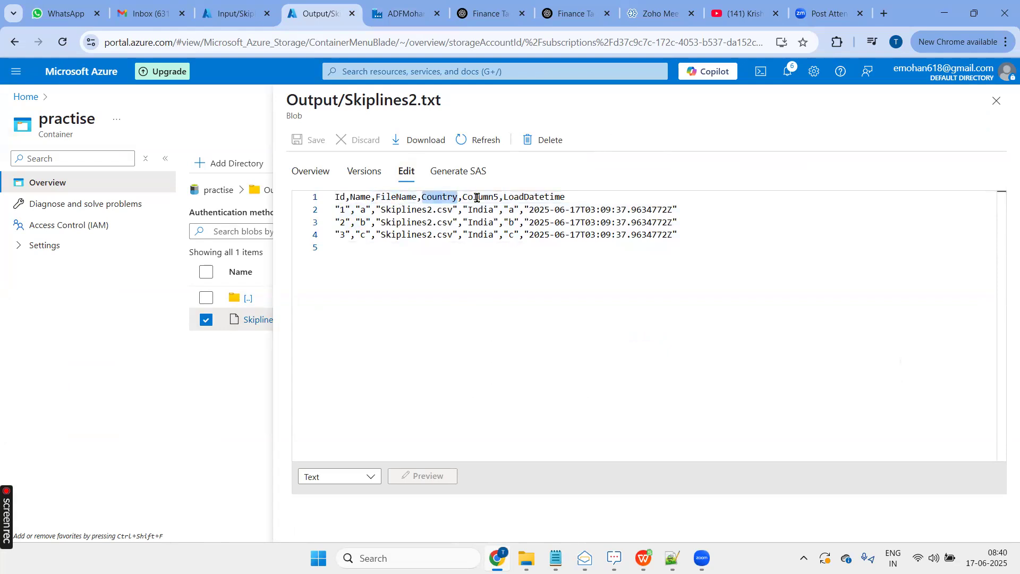
double_click(476, 198)
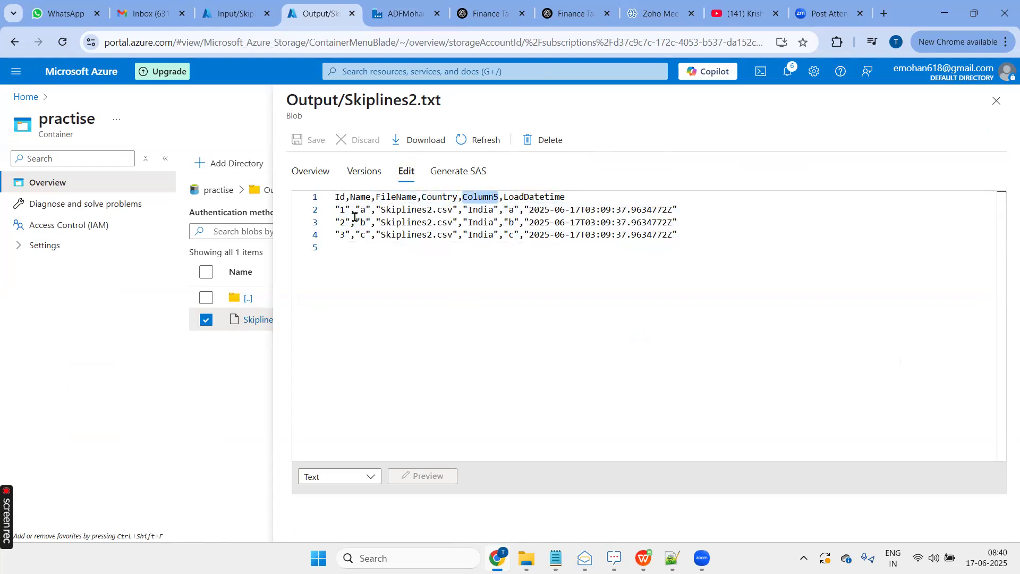
double_click(525, 196)
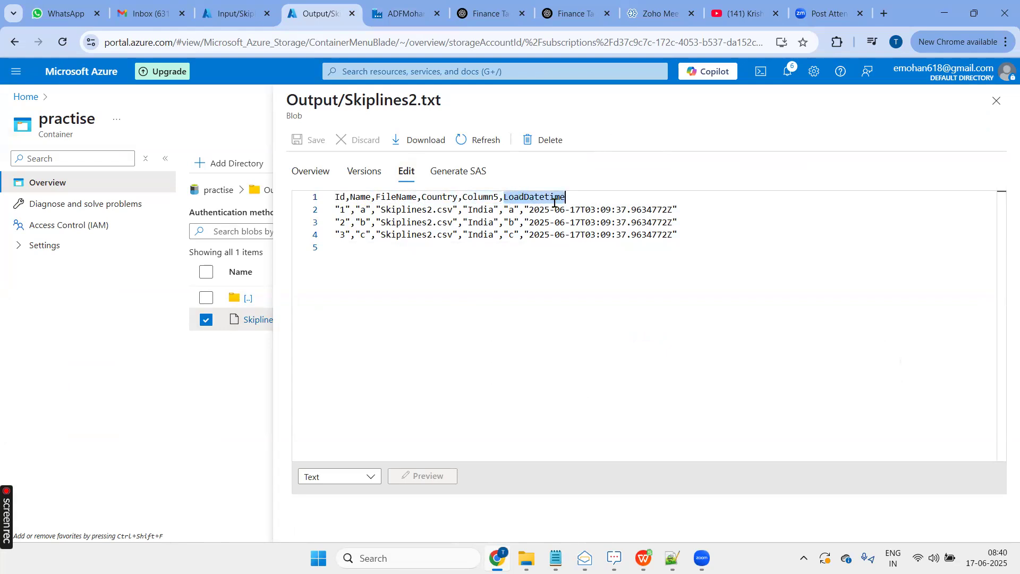
left_click(996, 101)
- Return to Data Factory and review the SKipeline activity's source-to-destination column mapping
left_click(404, 13)
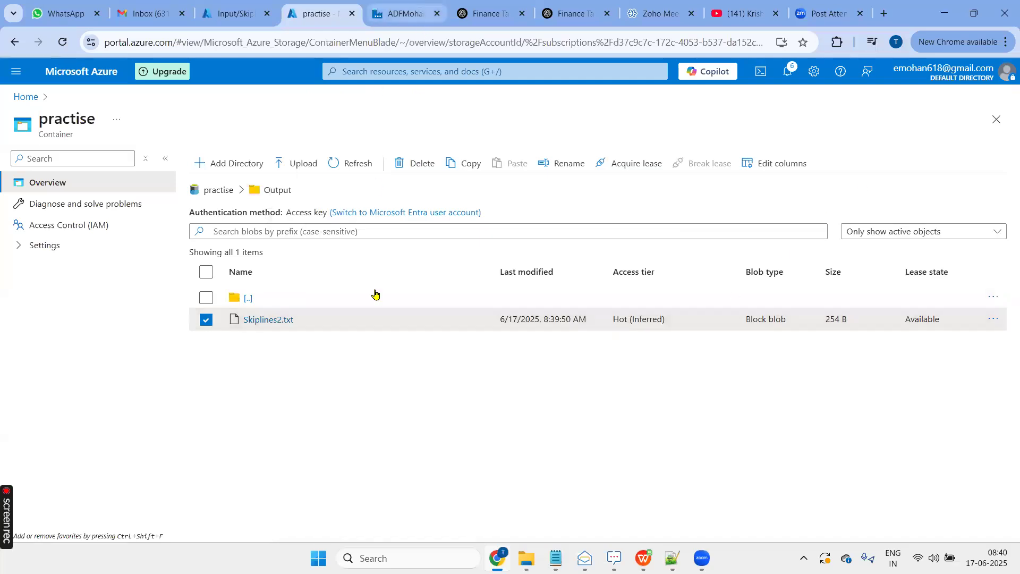
left_click(526, 189)
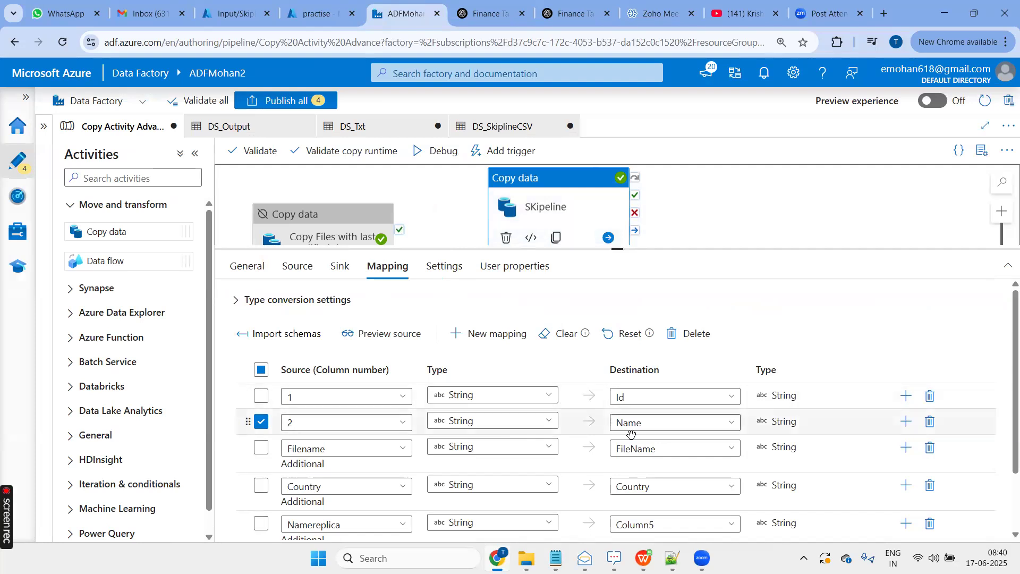
left_click(267, 377)
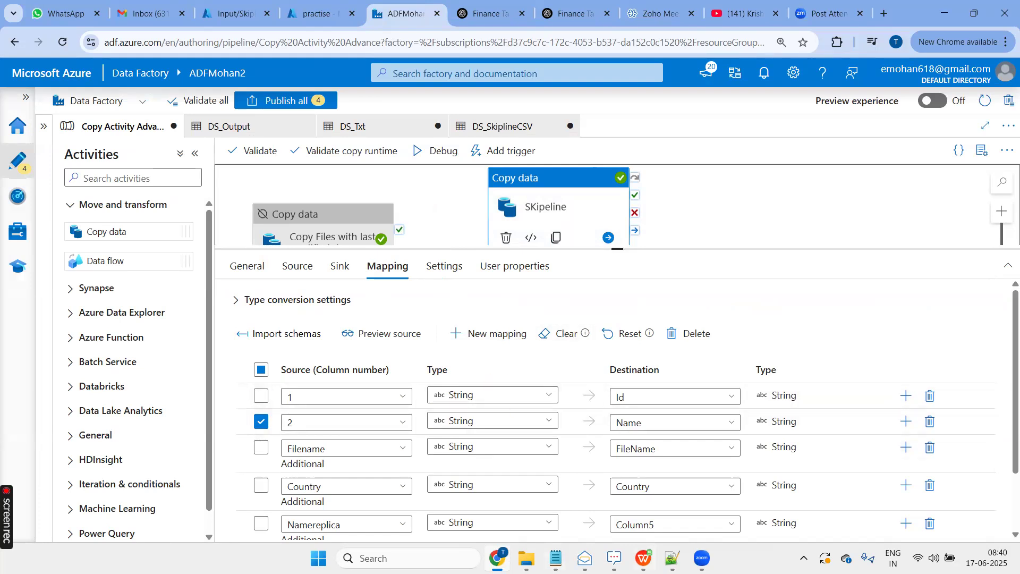
- Switch to Notepad++ and review the Copy Activity notes on last modified filtering, skip line count and new columns
left_click(672, 558)
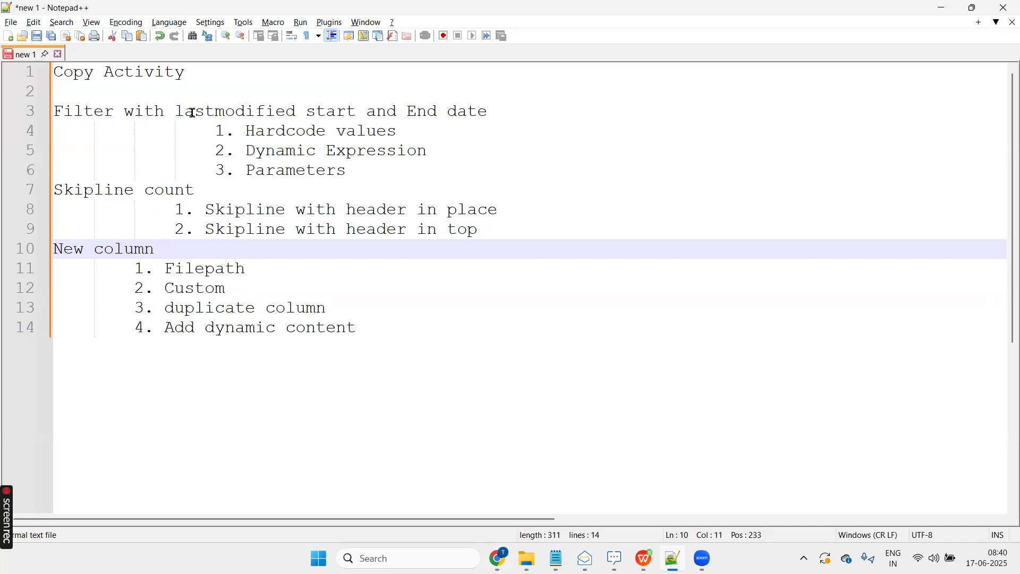
left_click_drag(353, 173, 18, 111)
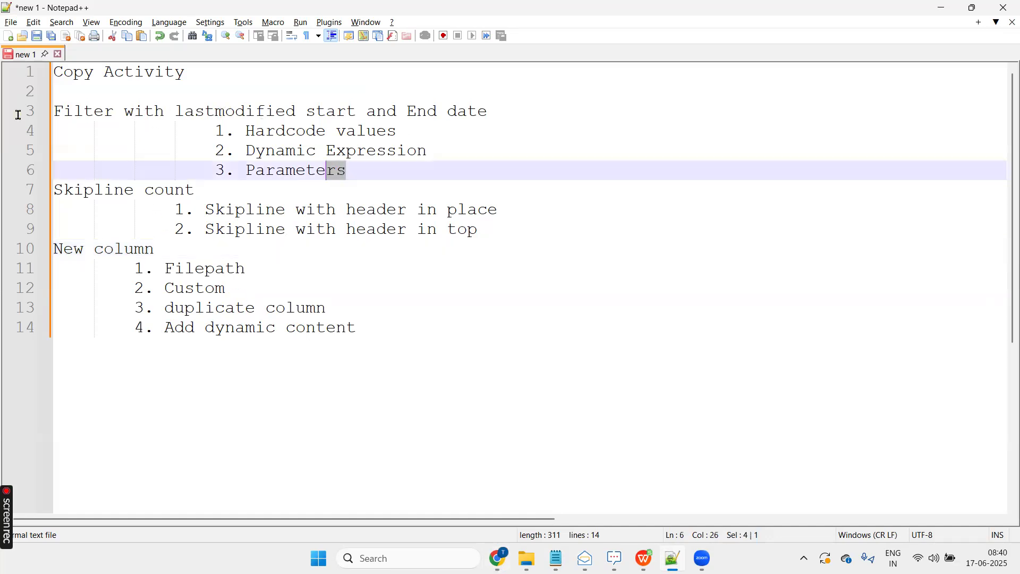
left_click_drag(480, 233, 3, 195)
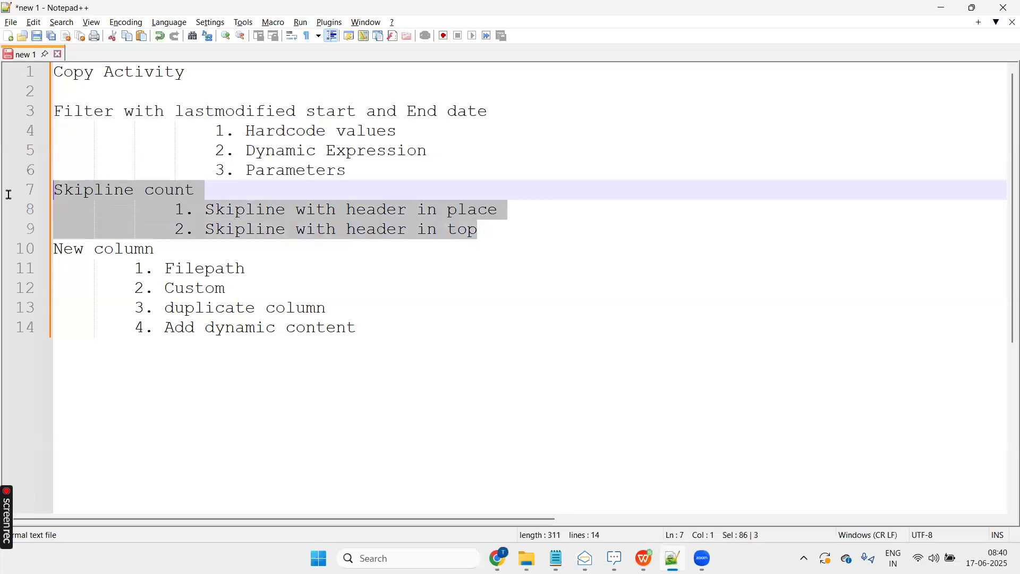
left_click_drag(393, 334, 42, 269)
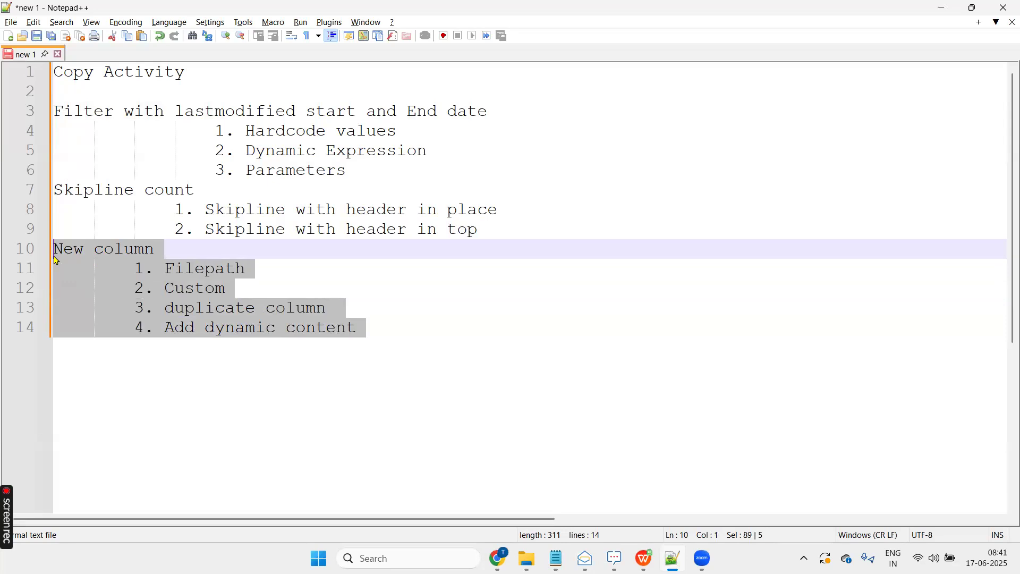